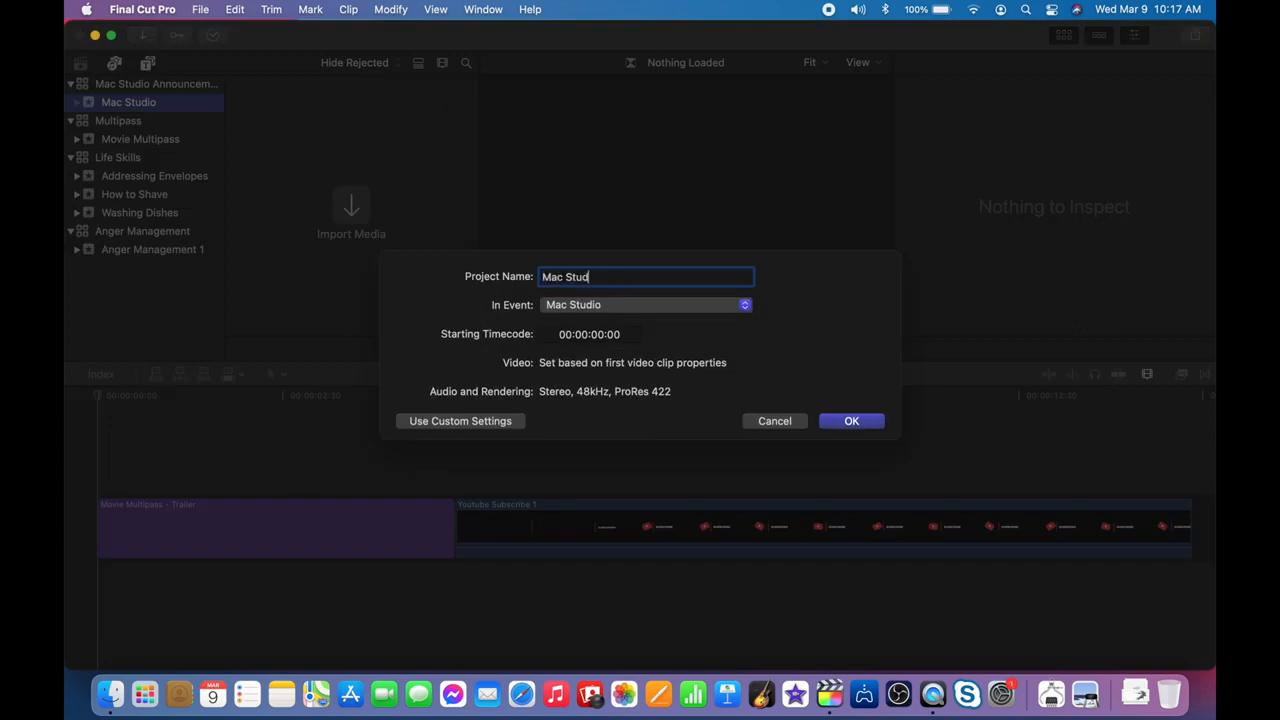
Create the Mac Studio project in the Mac Studio event and set its video format to 4K at 3840x2160.
{"action": "left_click", "coordinate": [847, 418]}
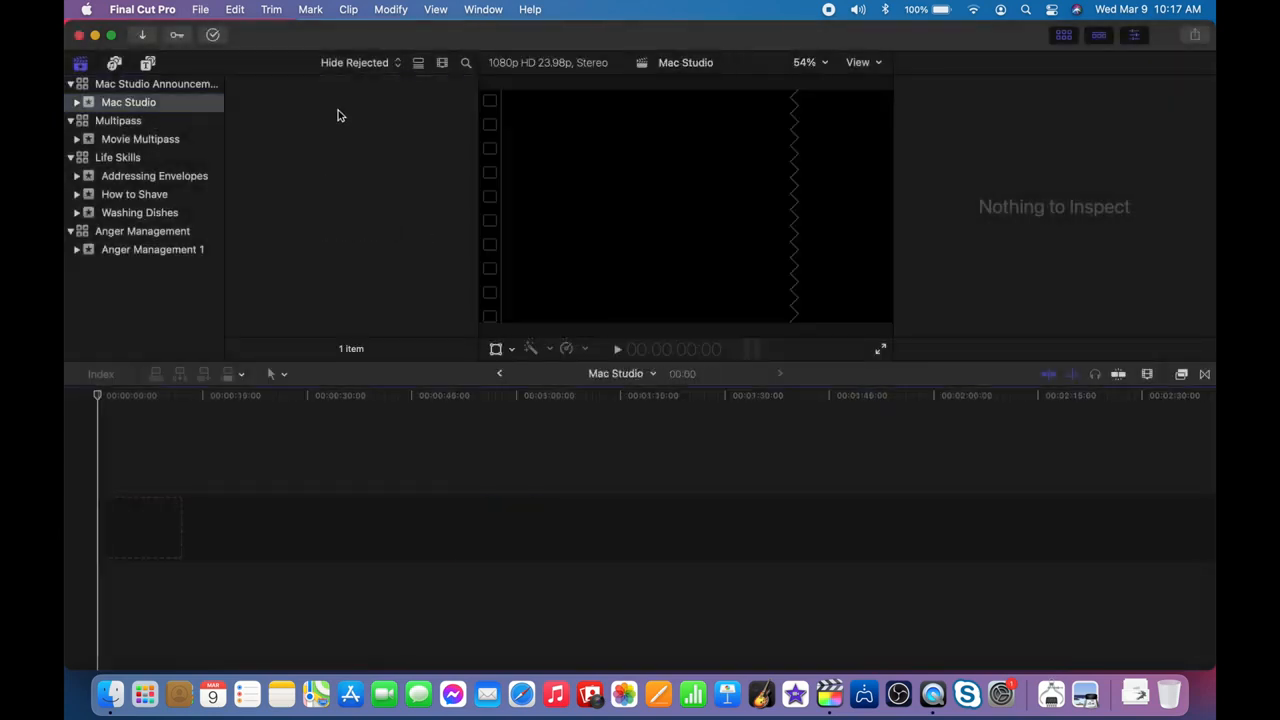
{"action": "left_click", "coordinate": [167, 86]}
{"action": "left_click", "coordinate": [281, 128]}
{"action": "left_click", "coordinate": [1176, 110]}
{"action": "left_click", "coordinate": [590, 276]}
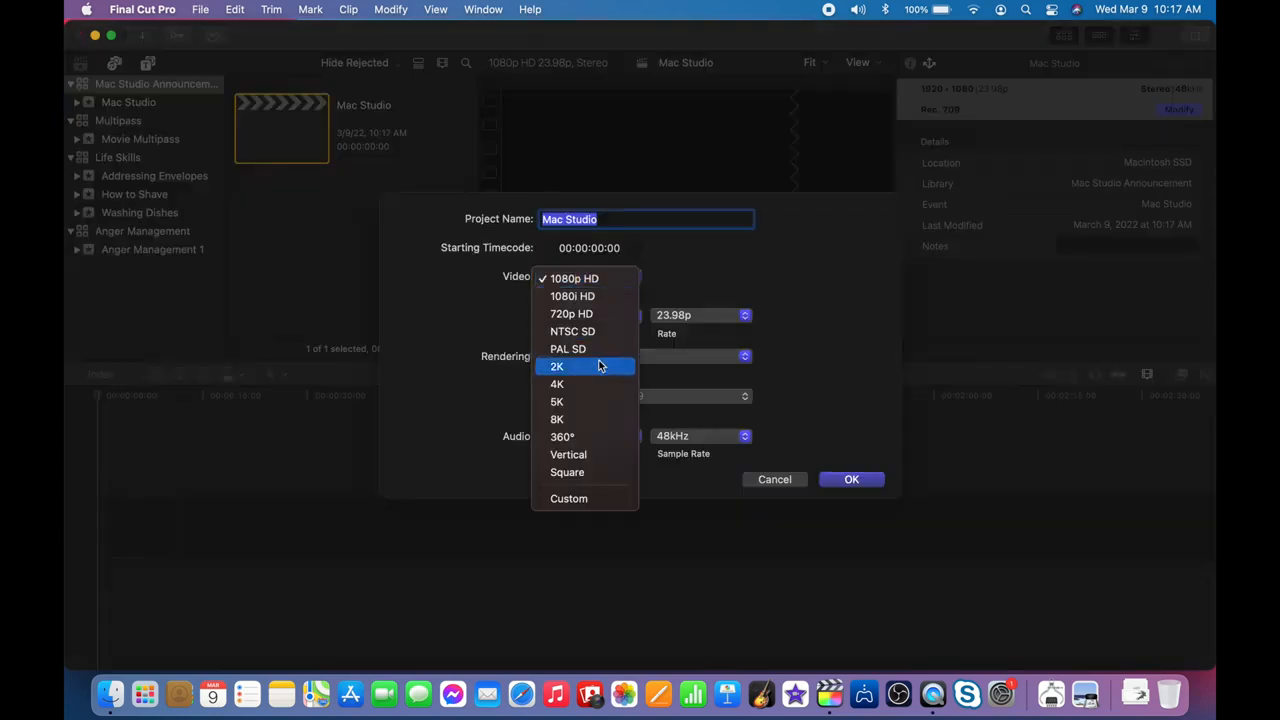
{"action": "left_click", "coordinate": [599, 362]}
Set the project's frame rate to 60p with Apple ProRes 422 rendering and stereo audio, and apply the settings.
{"action": "left_click", "coordinate": [700, 315]}
{"action": "left_click", "coordinate": [734, 438]}
{"action": "left_click", "coordinate": [704, 358]}
{"action": "left_click", "coordinate": [704, 358]}
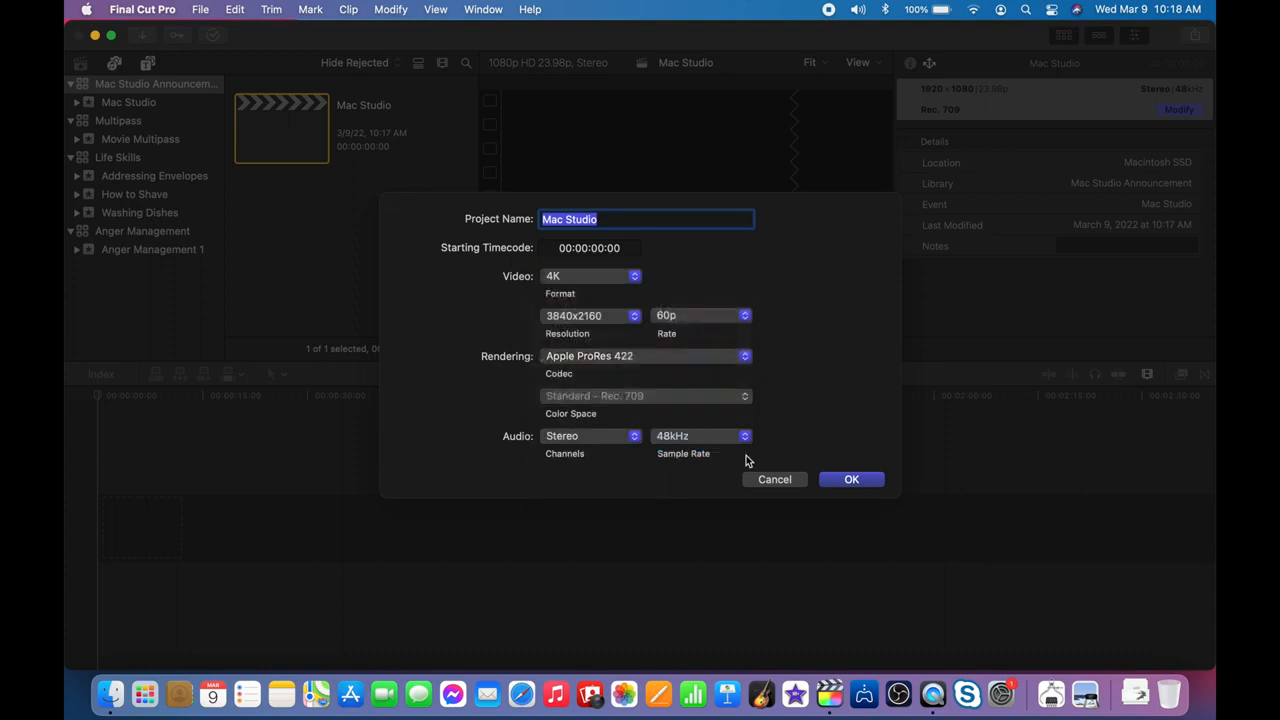
{"action": "left_click", "coordinate": [590, 436]}
{"action": "left_click", "coordinate": [575, 437]}
{"action": "left_click", "coordinate": [851, 479]}
Import the Youtube Subscribe 1 clip from the Video Clips folder into the Mac Studio event.
{"action": "left_click", "coordinate": [145, 34]}
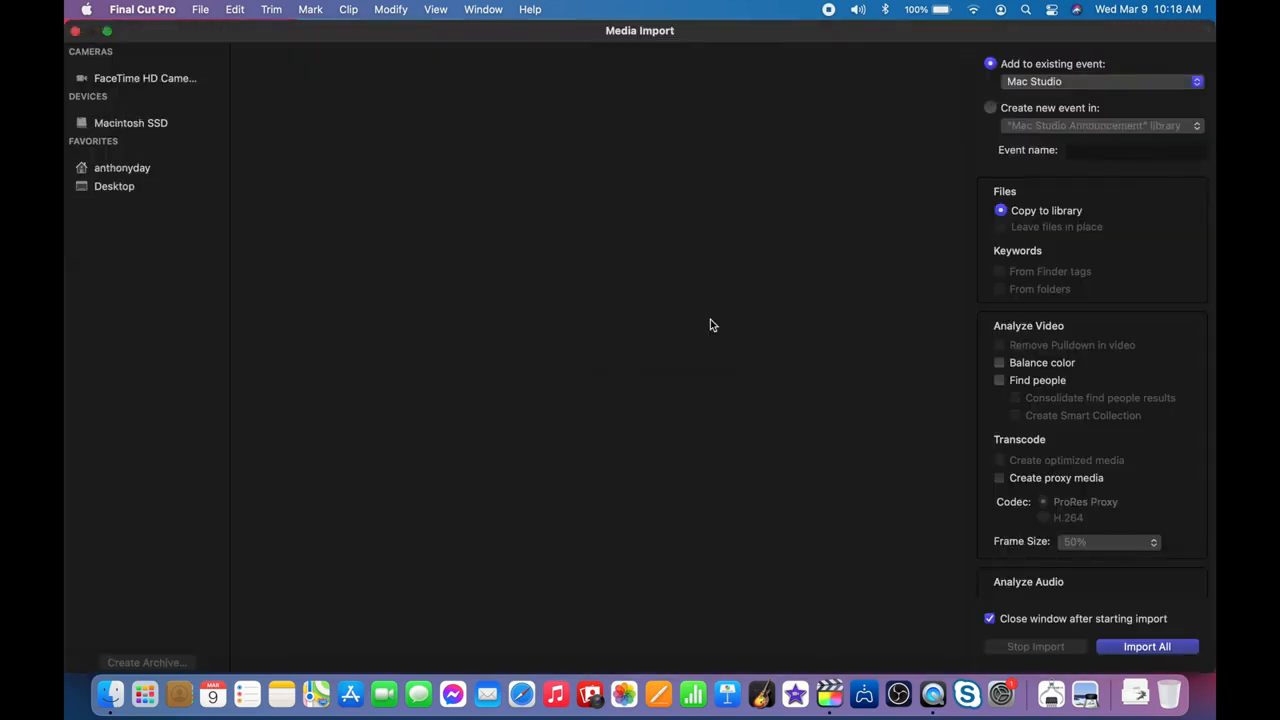
{"action": "left_click", "coordinate": [122, 168]}
{"action": "double_click", "coordinate": [285, 566]}
{"action": "scroll", "coordinate": [303, 606], "scroll_direction": "down", "scroll_amount": 3}
{"action": "double_click", "coordinate": [294, 623]}
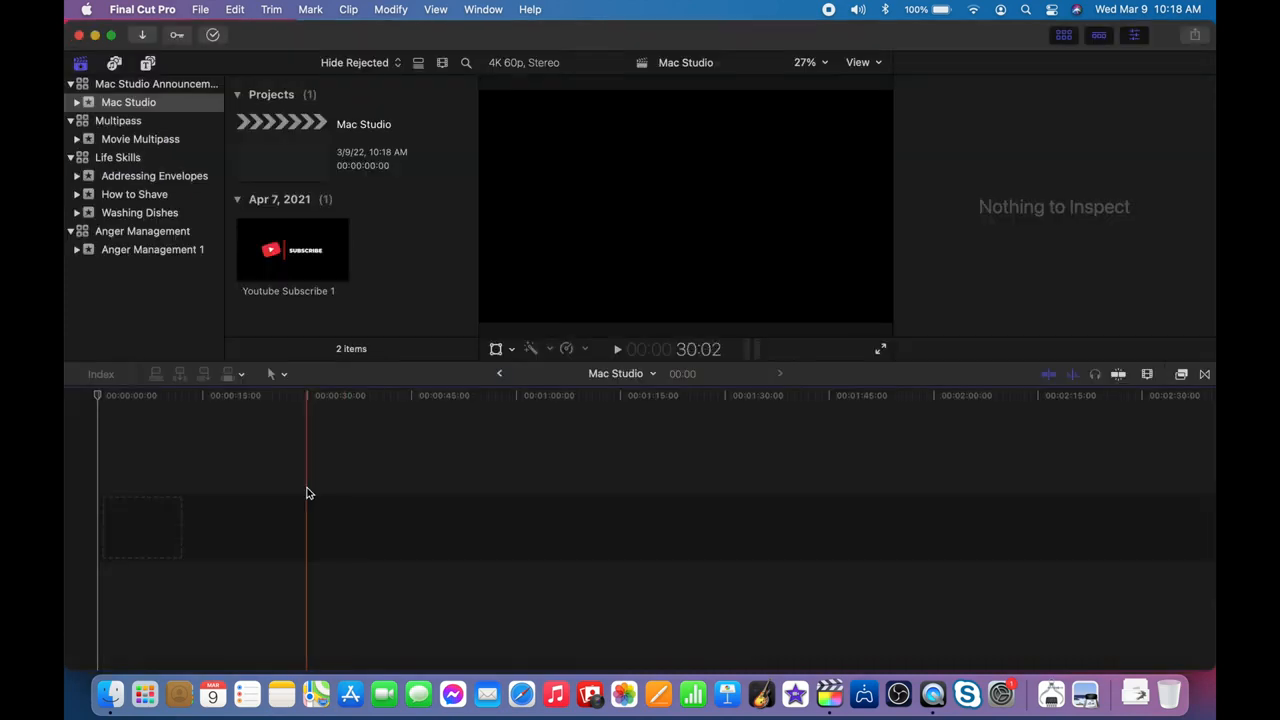
Import the Apple Mac Studio clips and IMG_2040.MOV from the Movies folder into the Mac Studio event.
{"action": "left_click", "coordinate": [143, 34]}
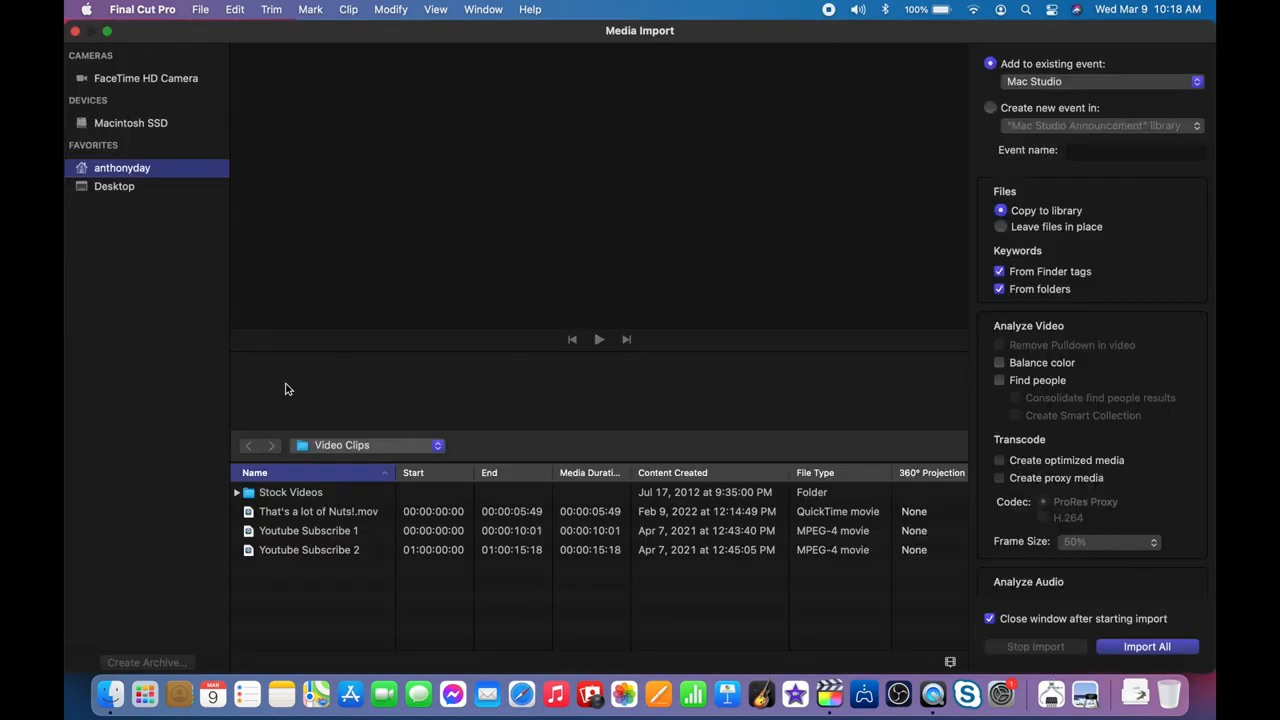
{"action": "left_click", "coordinate": [366, 445]}
{"action": "left_click", "coordinate": [330, 464]}
{"action": "left_click", "coordinate": [322, 513]}
{"action": "left_click", "coordinate": [328, 536], "text": "super"}
{"action": "left_click", "coordinate": [329, 552], "text": "super"}
{"action": "scroll", "coordinate": [329, 554], "scroll_direction": "down", "scroll_amount": 2}
{"action": "left_click", "coordinate": [330, 555], "text": "super"}
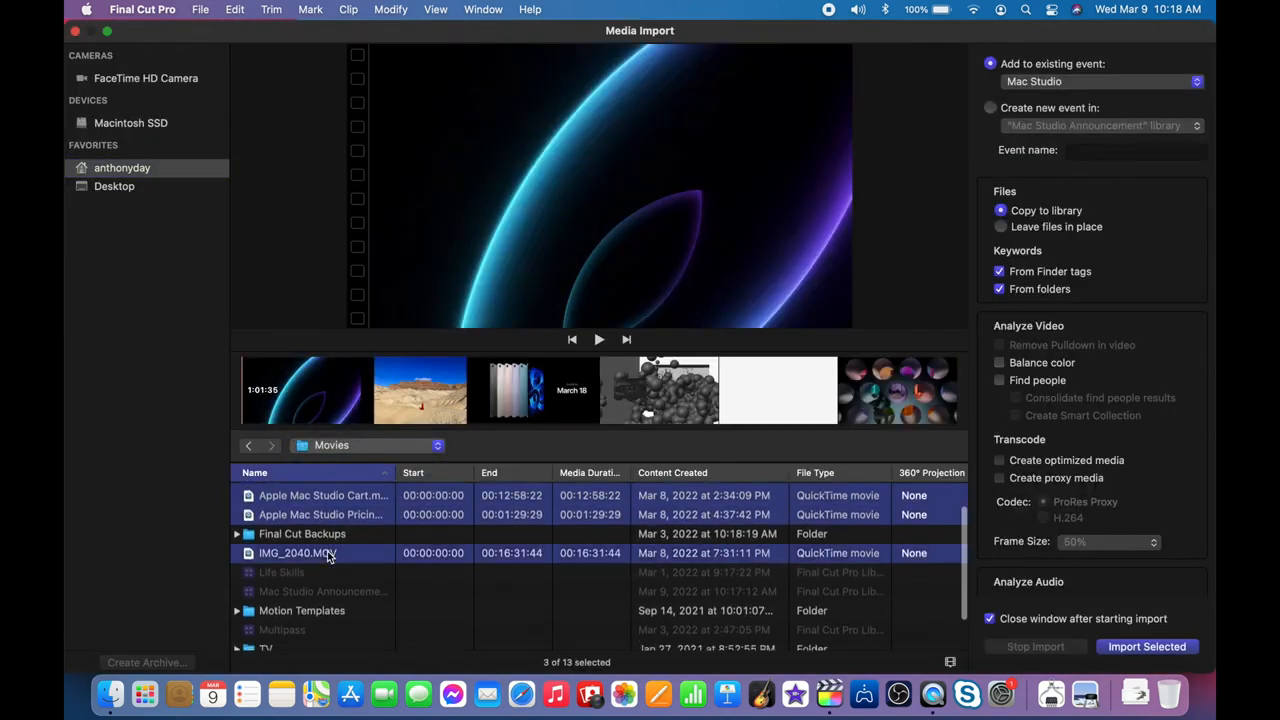
{"action": "scroll", "coordinate": [329, 554], "scroll_direction": "down", "scroll_amount": 2}
{"action": "scroll", "coordinate": [329, 554], "scroll_direction": "up", "scroll_amount": 4}
{"action": "left_click", "coordinate": [1147, 647]}
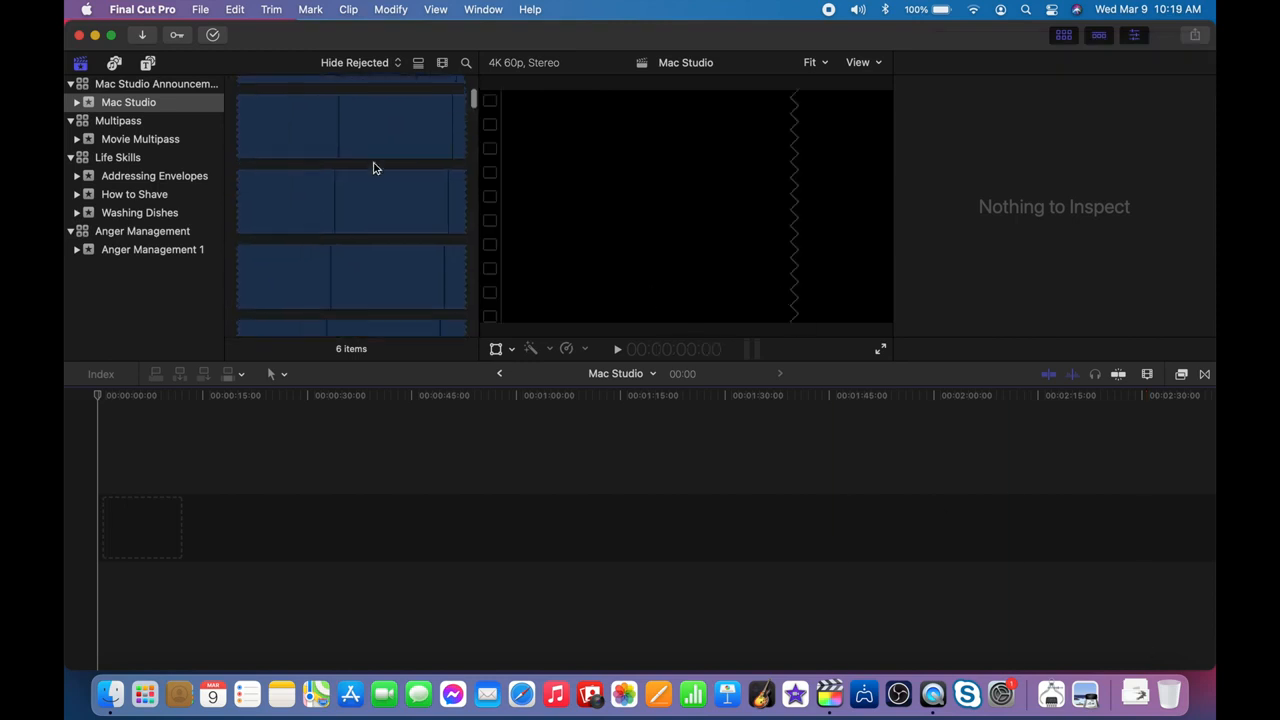
Place the IMG_2040 clip at the start of the timeline and mute the computer's sound.
{"action": "left_click", "coordinate": [373, 163]}
{"action": "left_click_drag", "start_coordinate": [373, 163], "coordinate": [110, 530]}
{"action": "key", "text": "F10"}
Append the Youtube Subscribe 1 clip to the end of the timeline after IMG_2040.
{"action": "scroll", "coordinate": [586, 563], "scroll_direction": "right", "scroll_amount": 15}
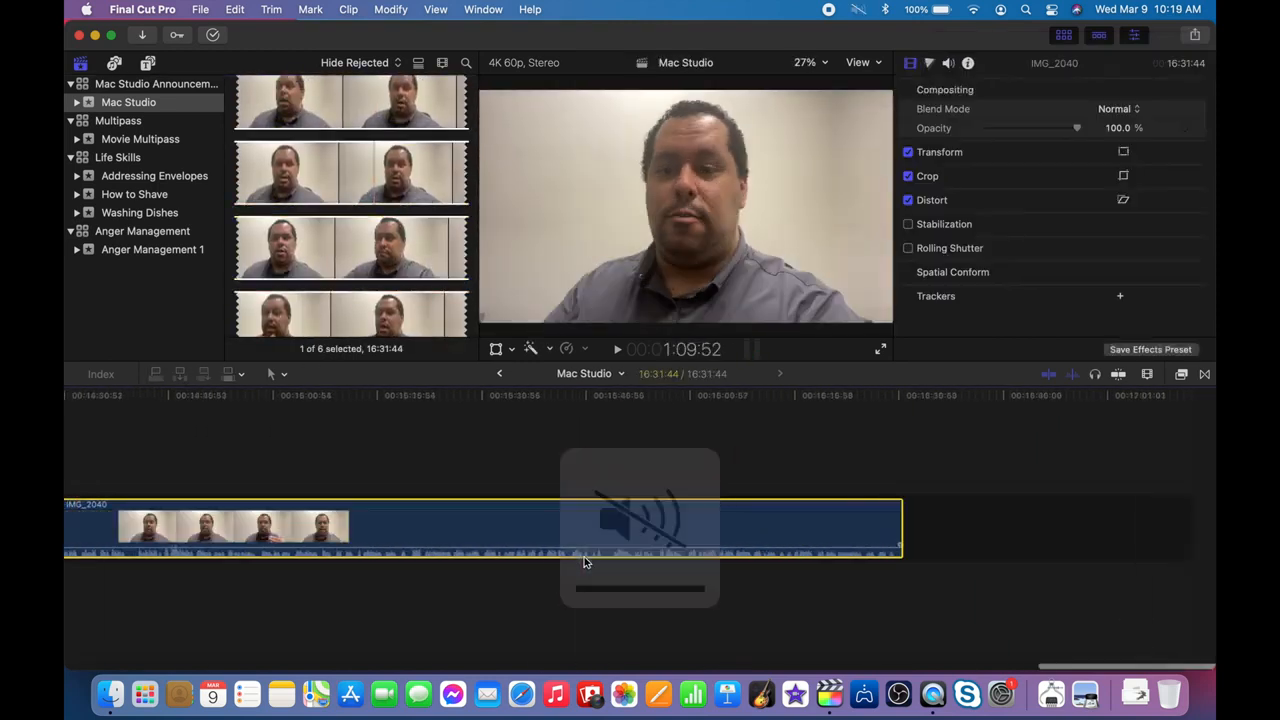
{"action": "scroll", "coordinate": [370, 224], "scroll_direction": "down", "scroll_amount": 10}
{"action": "scroll", "coordinate": [370, 224], "scroll_direction": "down", "scroll_amount": 10}
{"action": "left_click_drag", "start_coordinate": [279, 275], "coordinate": [603, 328]}
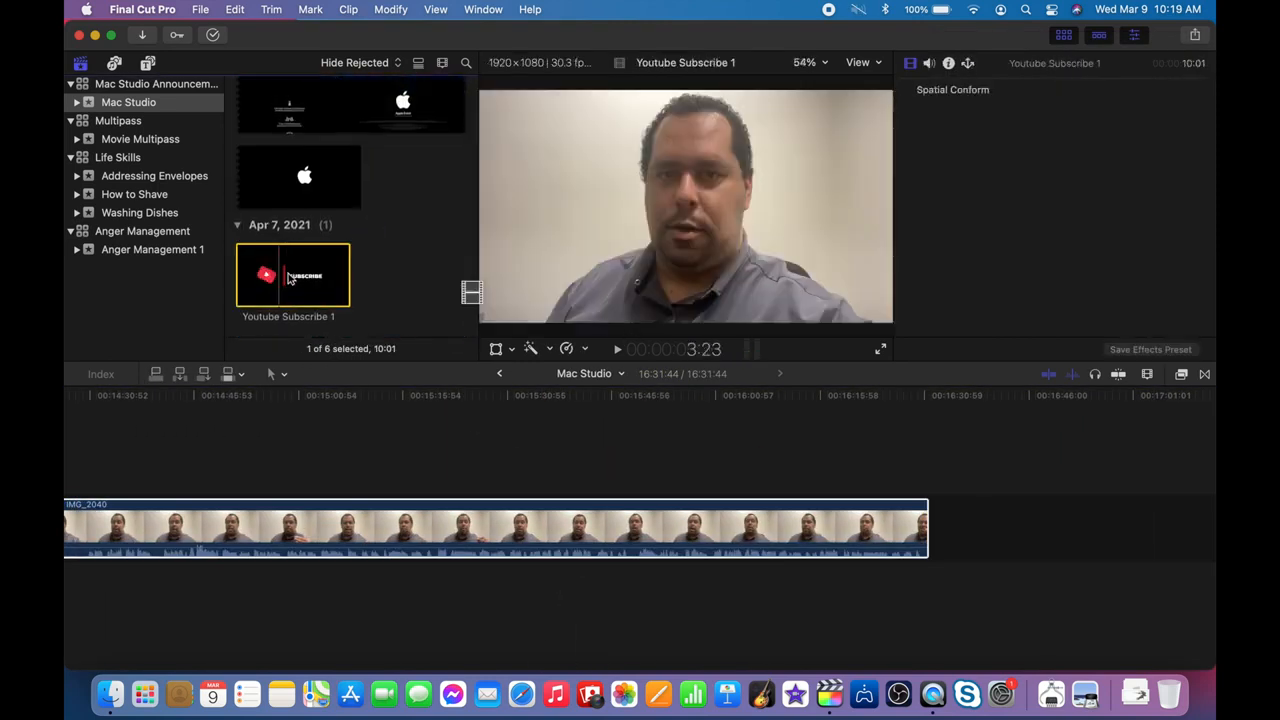
{"action": "left_click_drag", "start_coordinate": [471, 292], "coordinate": [962, 526]}
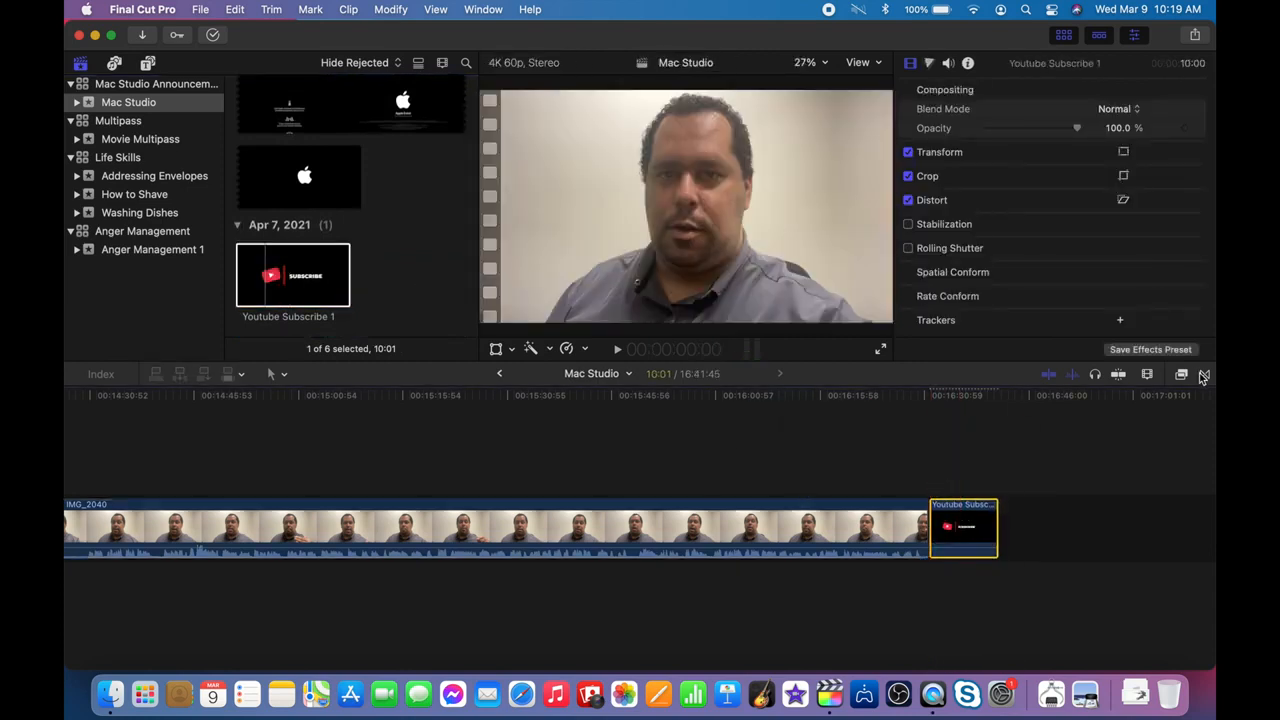
Add a transition between the IMG_2040 and Youtube Subscribe 1 clips, then hide the transitions browser.
{"action": "left_click", "coordinate": [1203, 375]}
{"action": "left_click", "coordinate": [795, 527]}
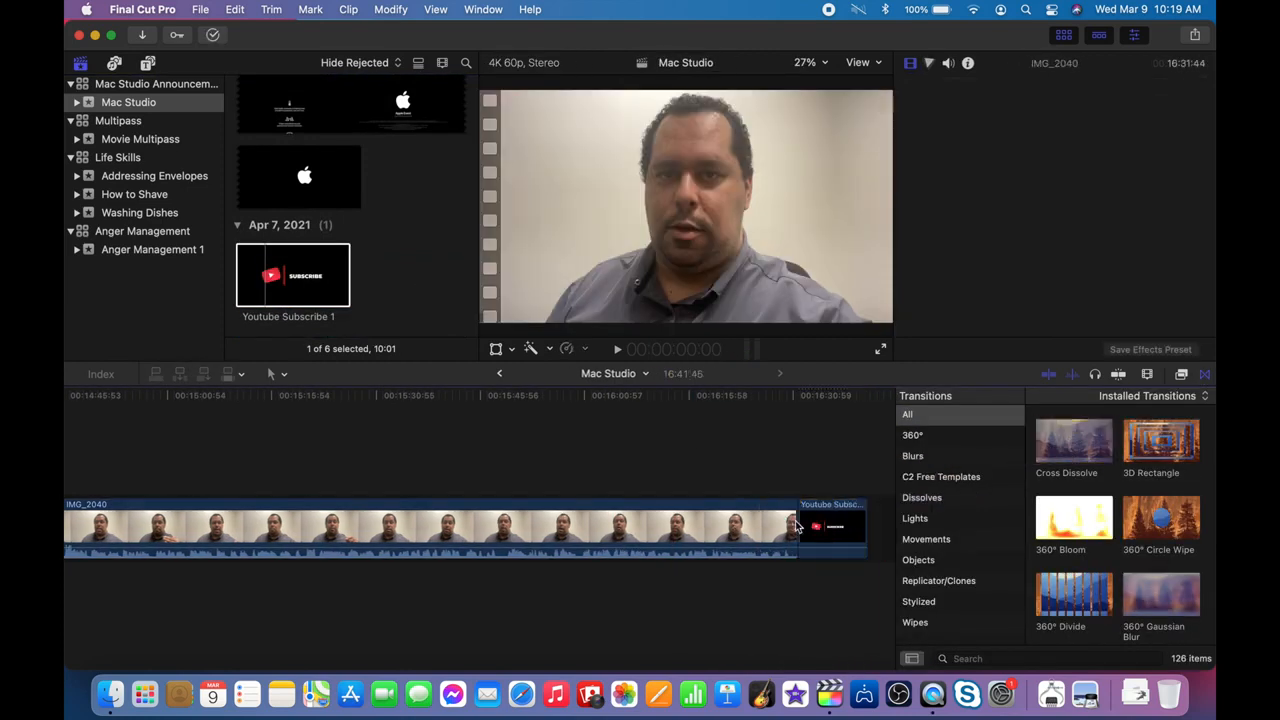
{"action": "left_click", "coordinate": [637, 323]}
{"action": "scroll", "coordinate": [351, 429], "scroll_direction": "left", "scroll_amount": 15}
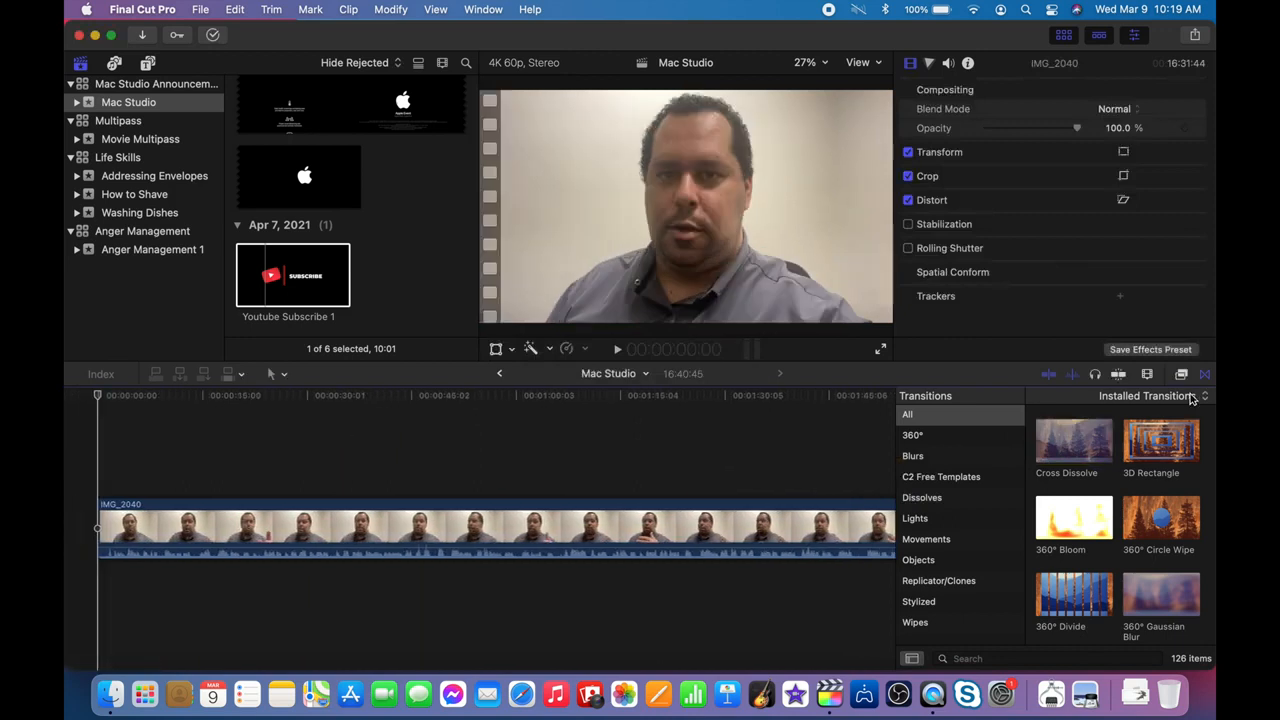
{"action": "left_click", "coordinate": [1204, 374]}
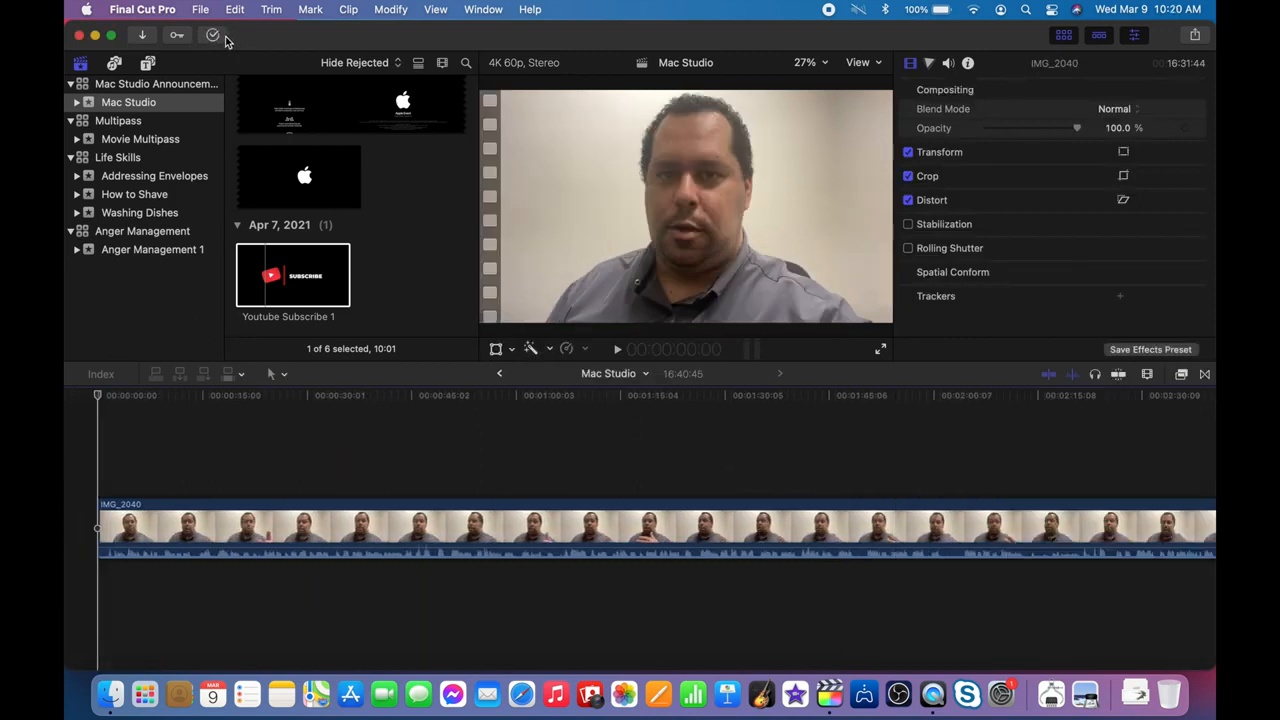
Insert the Graphical title at the start of the timeline before IMG_2040 and extend it to 5 seconds.
{"action": "left_click", "coordinate": [148, 63]}
{"action": "left_click", "coordinate": [108, 84]}
{"action": "left_click_drag", "start_coordinate": [479, 164], "coordinate": [527, 166]}
{"action": "scroll", "coordinate": [474, 186], "scroll_direction": "down", "scroll_amount": 5}
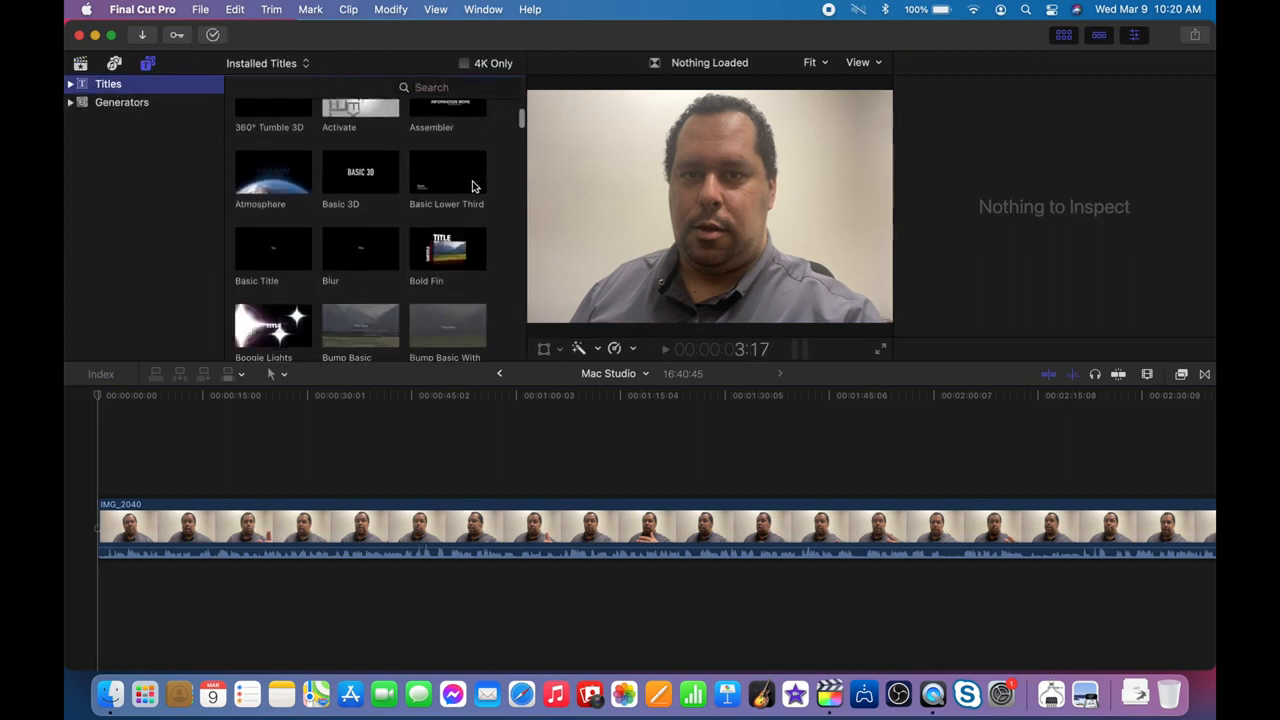
{"action": "scroll", "coordinate": [474, 186], "scroll_direction": "down", "scroll_amount": 15}
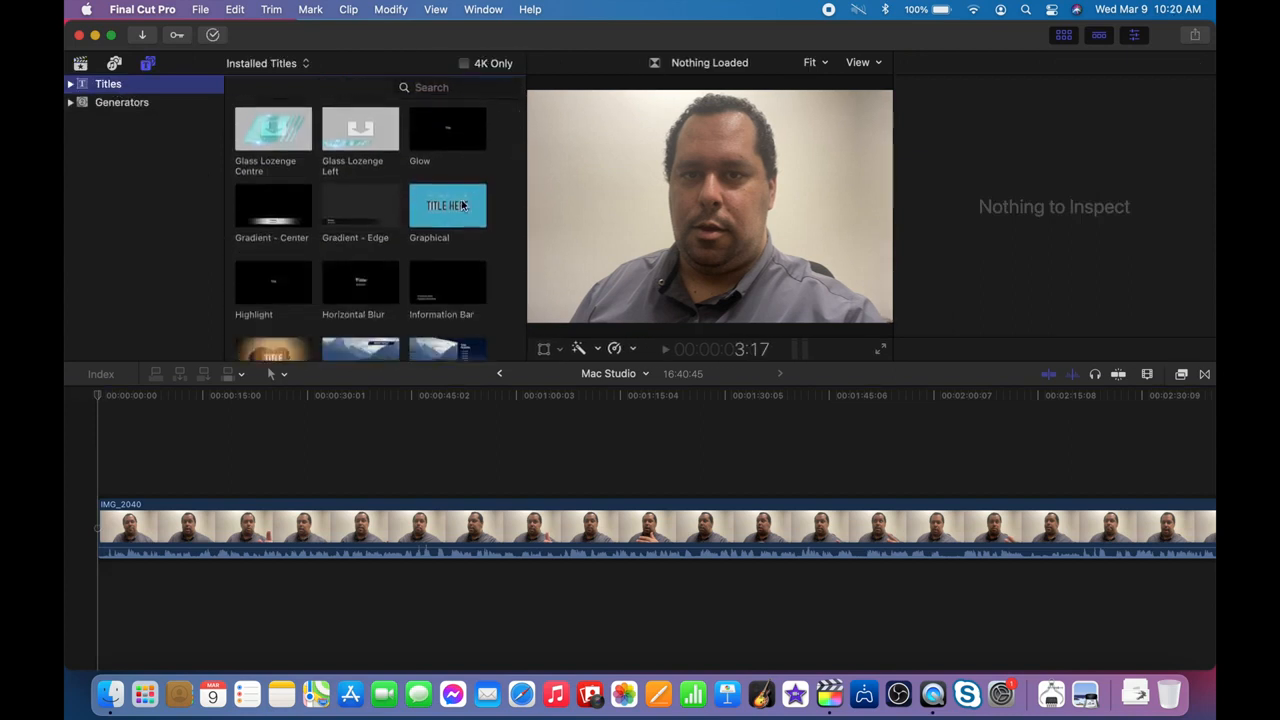
{"action": "left_click_drag", "start_coordinate": [463, 205], "coordinate": [103, 540]}
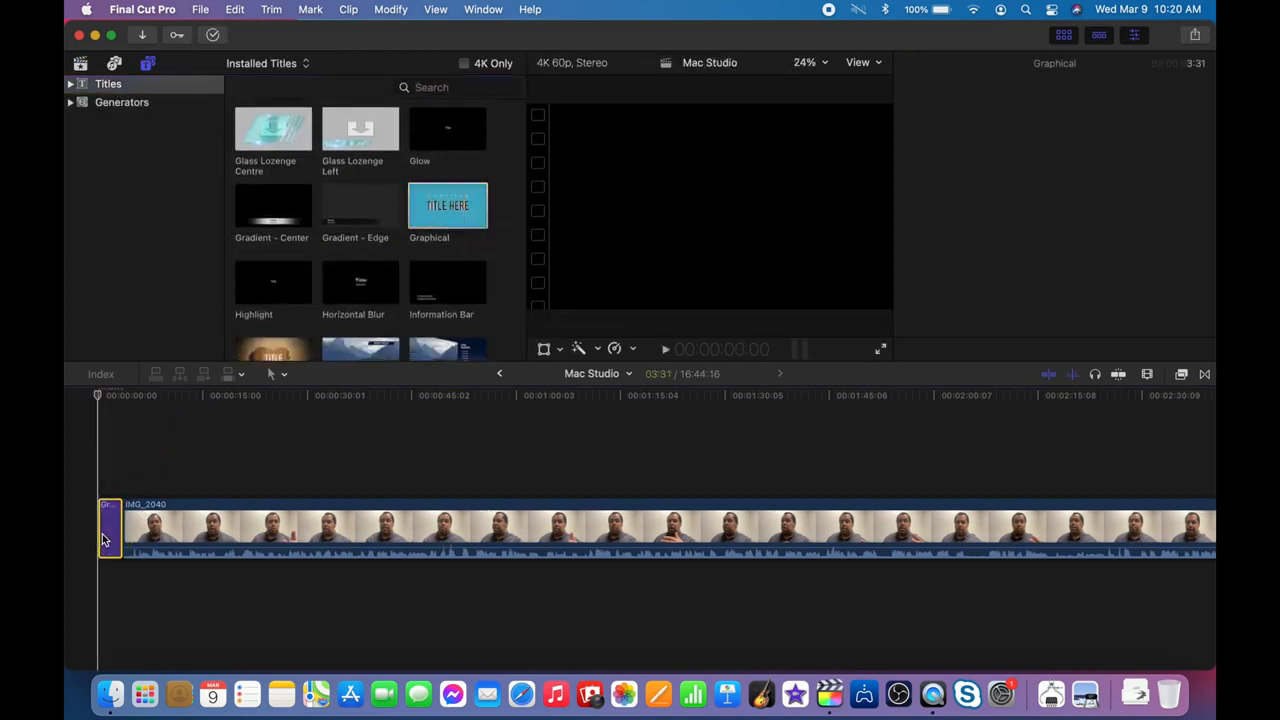
{"action": "scroll", "coordinate": [103, 539], "scroll_direction": "up", "scroll_amount": 10}
{"action": "left_click_drag", "start_coordinate": [695, 545], "coordinate": [950, 545]}
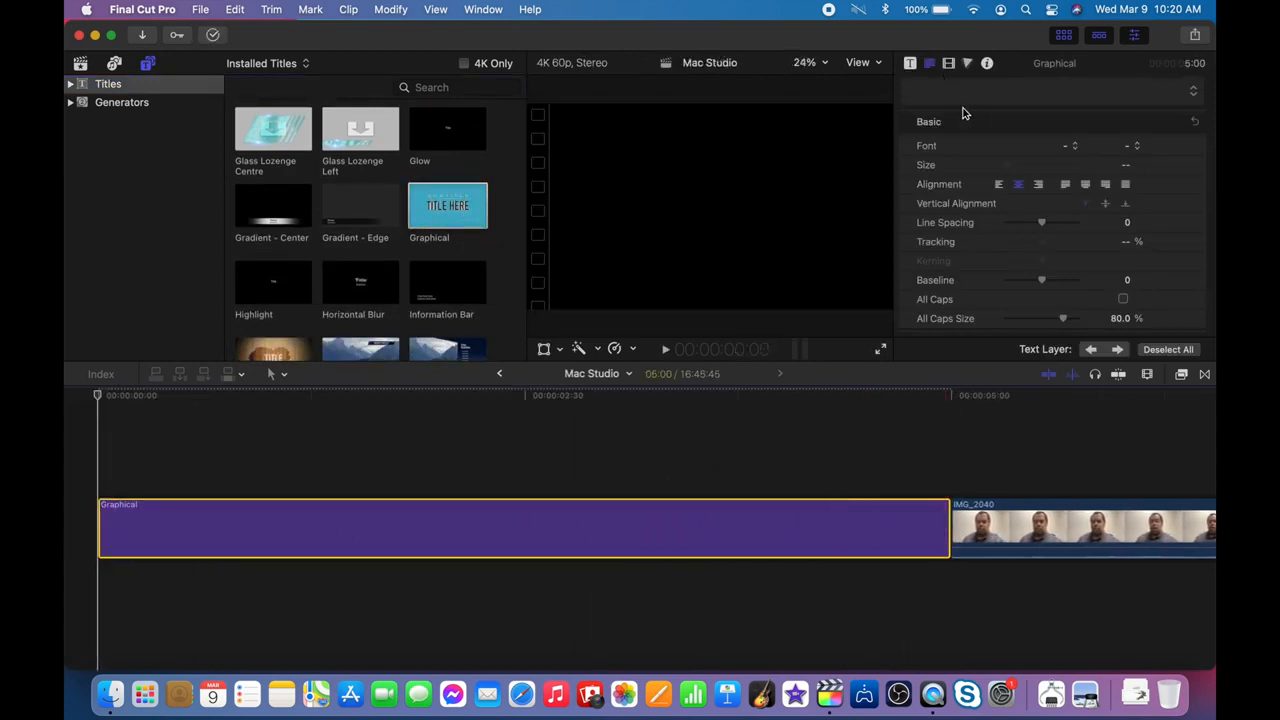
Change the Graphical title's background color to a dark yellow.
{"action": "left_click", "coordinate": [909, 63]}
{"action": "left_click", "coordinate": [1139, 318]}
{"action": "left_click", "coordinate": [1109, 360]}
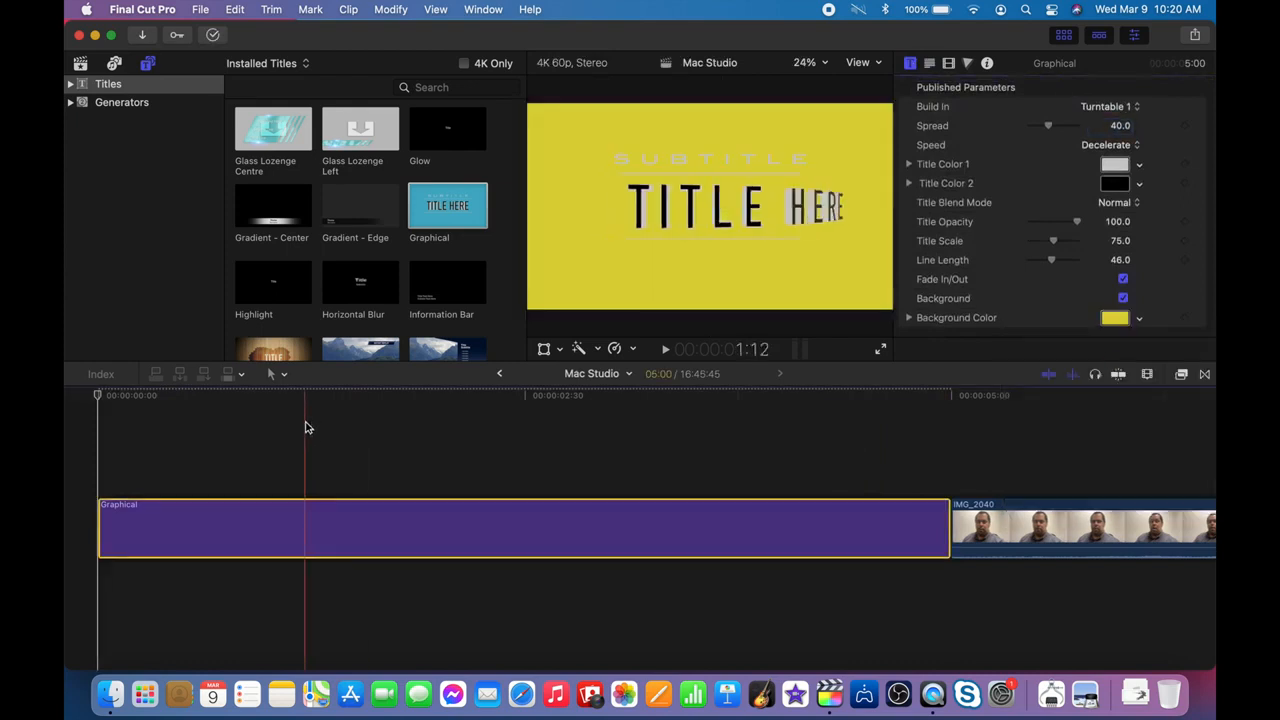
{"action": "left_click", "coordinate": [396, 398]}
{"action": "left_click", "coordinate": [1139, 318]}
{"action": "left_click_drag", "start_coordinate": [1110, 400], "coordinate": [1121, 360]}
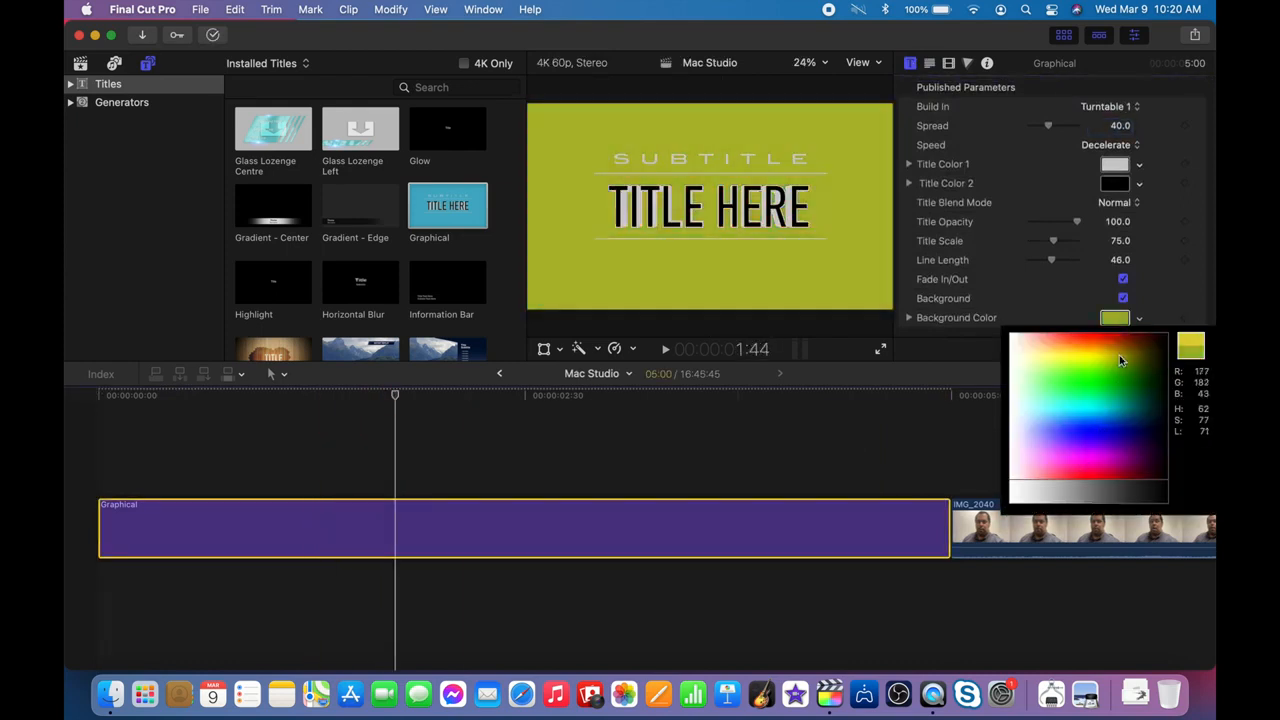
{"action": "left_click", "coordinate": [1129, 355]}
Replace the title's subtitle text with "Mac Studio" and its main text with "The Rundown".
{"action": "left_click", "coordinate": [929, 63]}
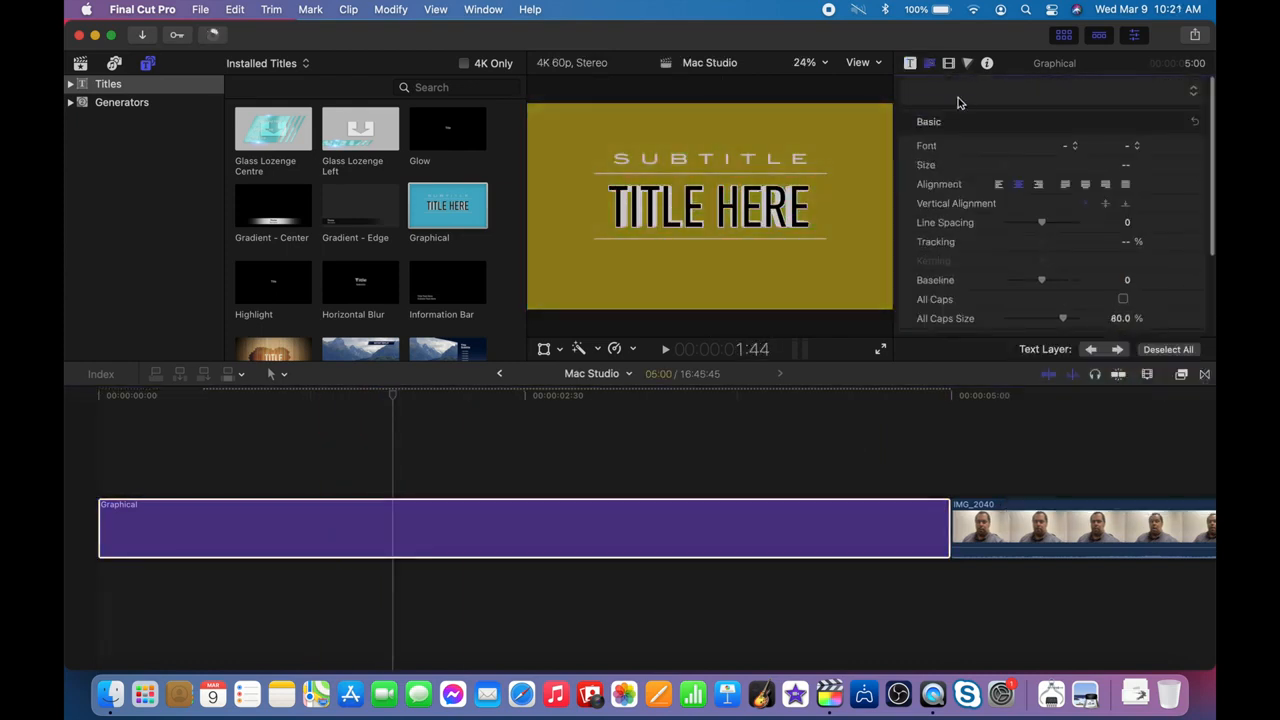
{"action": "double_click", "coordinate": [712, 158]}
{"action": "type", "text": "Mac Studi"}
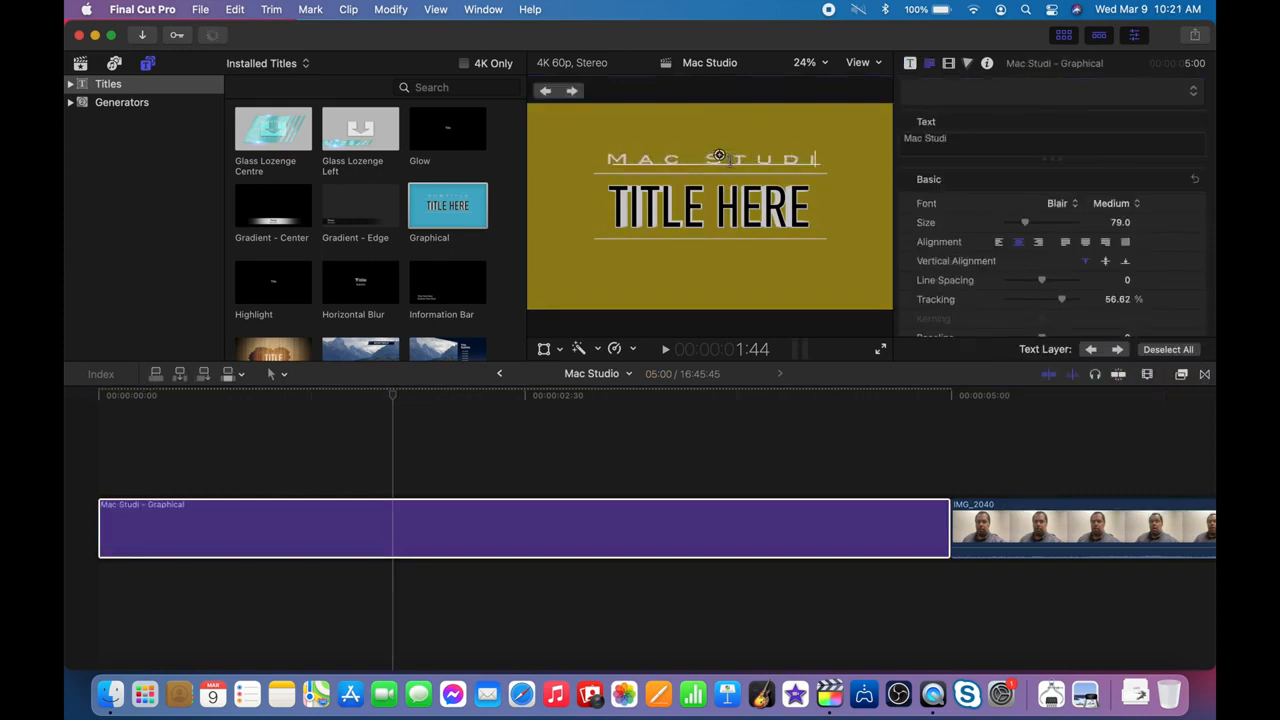
{"action": "type", "text": "o"}
{"action": "double_click", "coordinate": [719, 205]}
{"action": "type", "text": "The Rundown"}
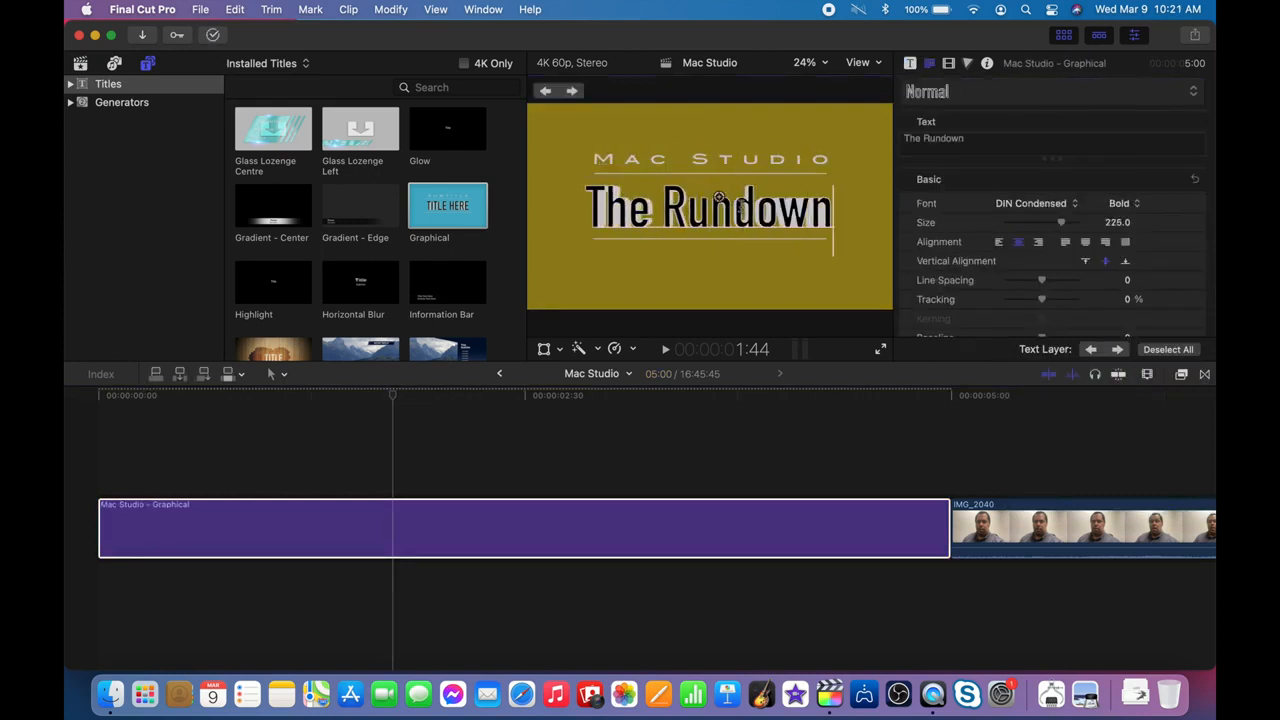
View a longer stretch of the project from its start and return to the library's media.
{"action": "left_click", "coordinate": [76, 530]}
{"action": "key", "text": "super+minus"}
{"action": "key", "text": "super+minus"}
{"action": "key", "text": "super+minus"}
{"action": "key", "text": "super+minus"}
{"action": "key", "text": "super+minus"}
{"action": "key", "text": "super+minus"}
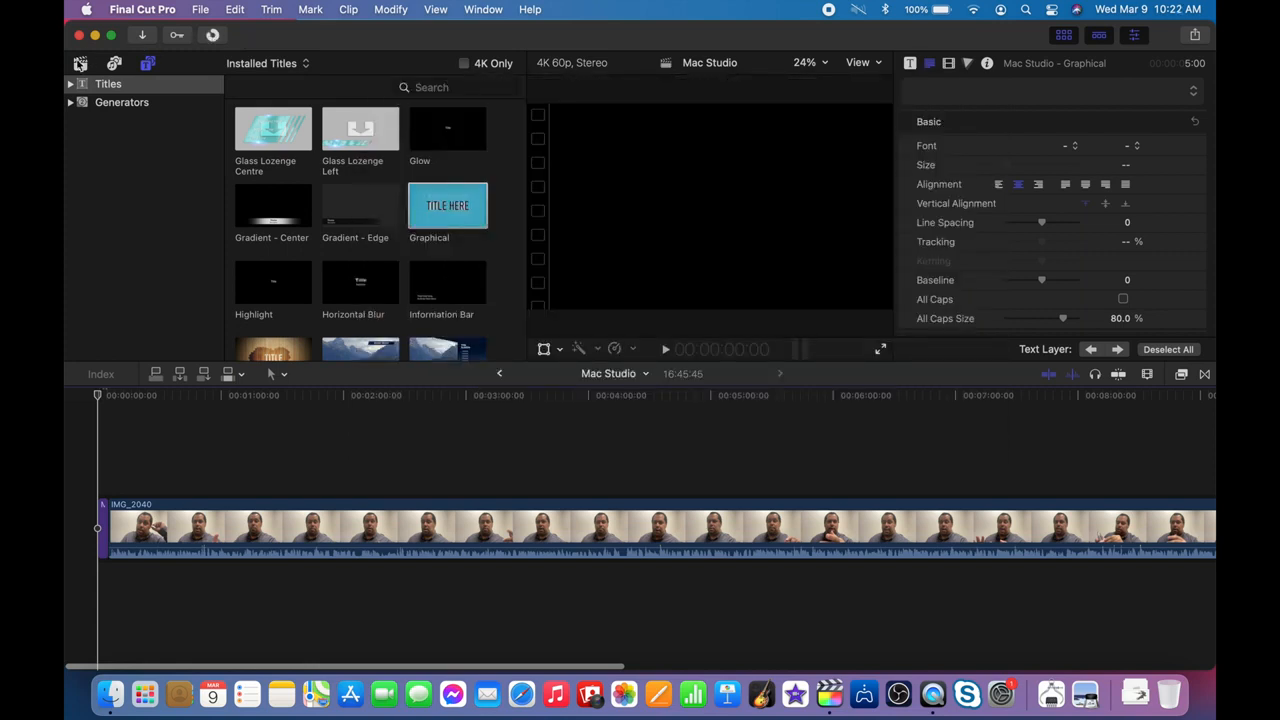
{"action": "left_click", "coordinate": [81, 63]}
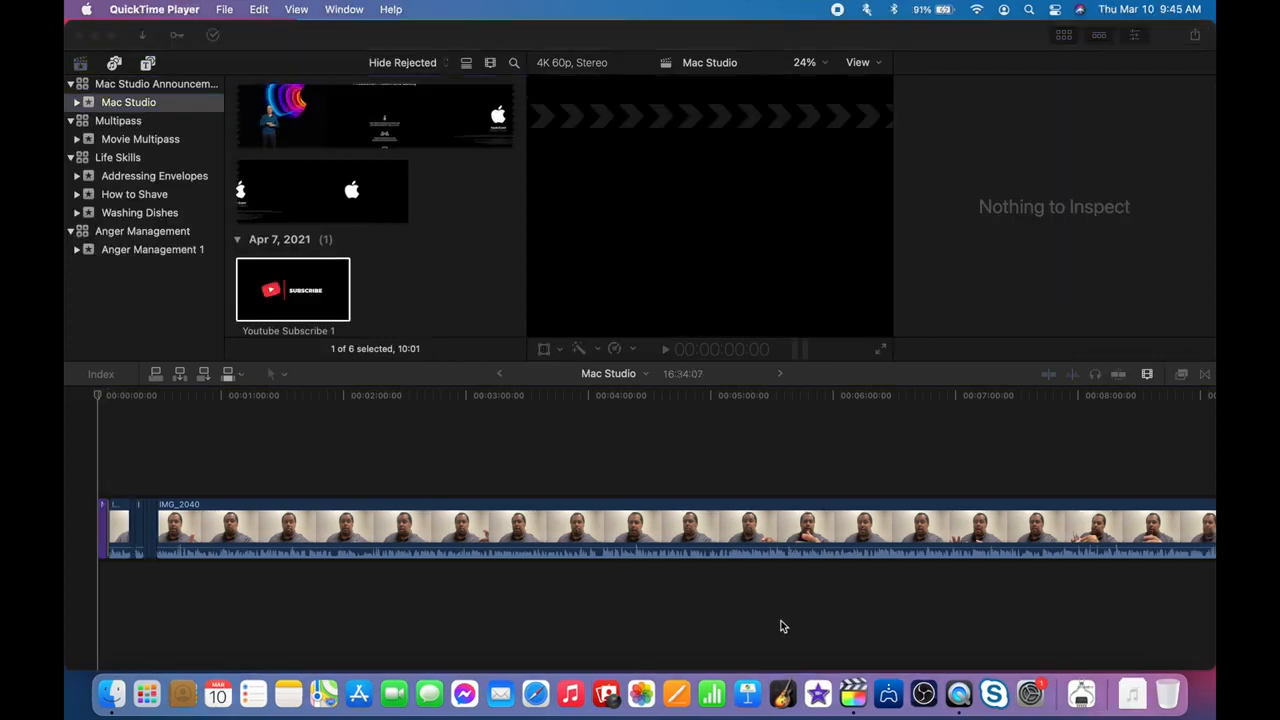
Play through IMG_2040, split it at about 38.5 seconds and at 42:15, and delete the section between the cuts.
{"action": "left_click", "coordinate": [143, 451]}
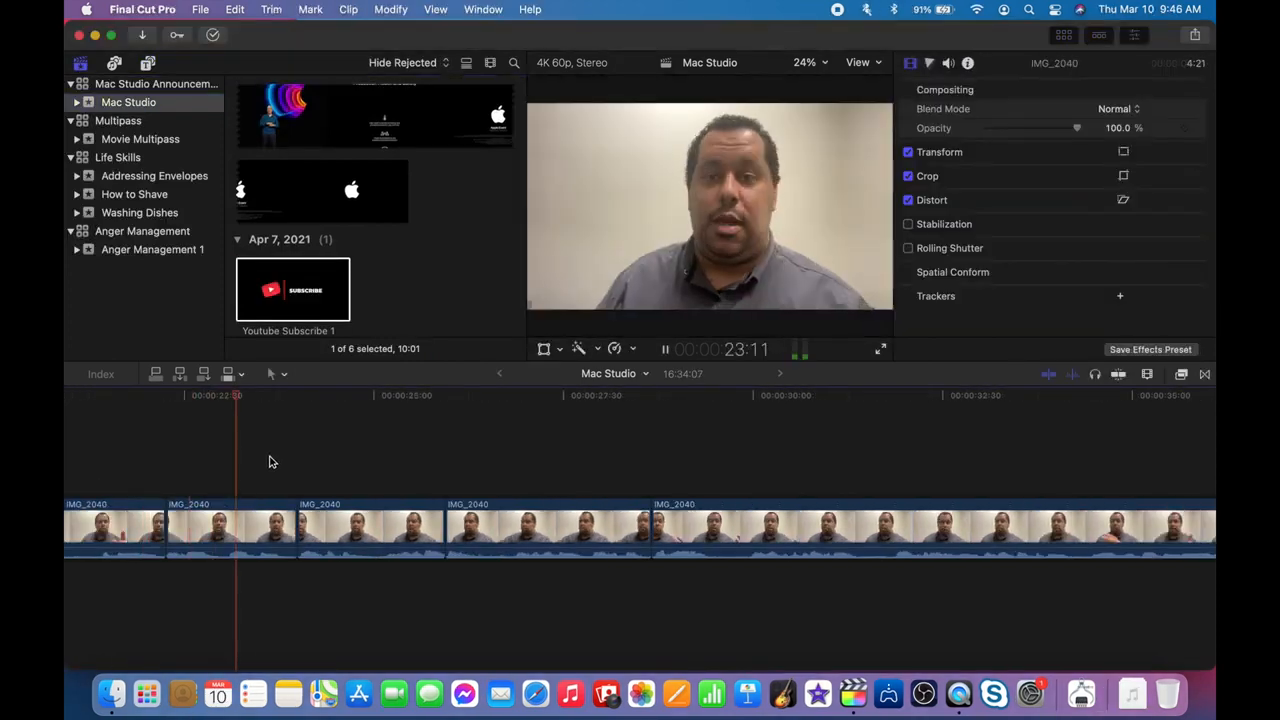
{"action": "left_click", "coordinate": [270, 461]}
{"action": "left_click", "coordinate": [675, 273]}
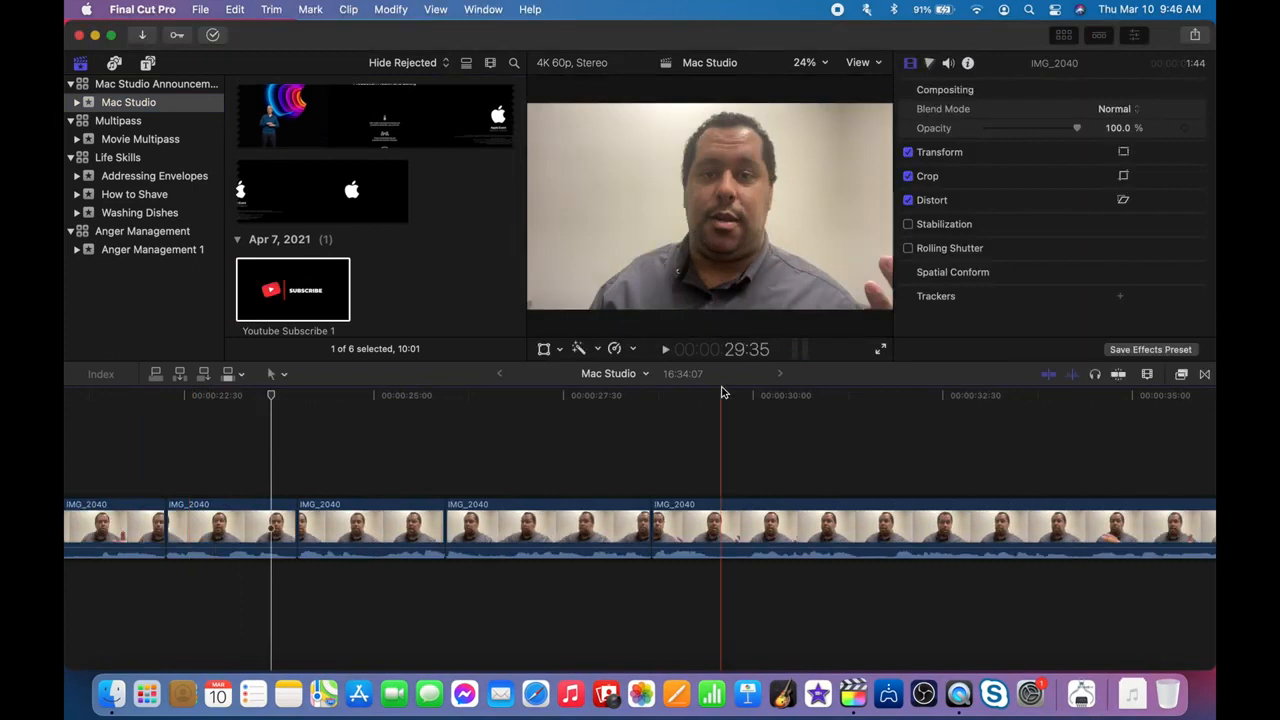
{"action": "key", "text": "space"}
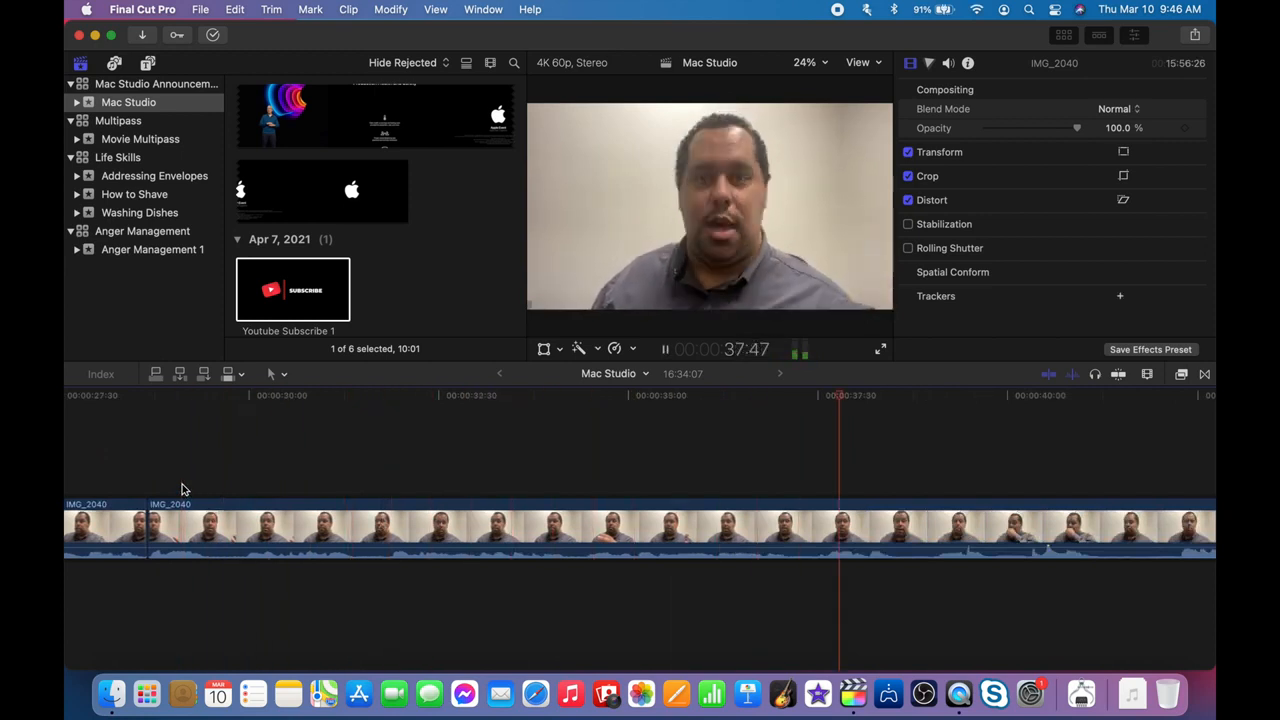
{"action": "left_click", "coordinate": [896, 490]}
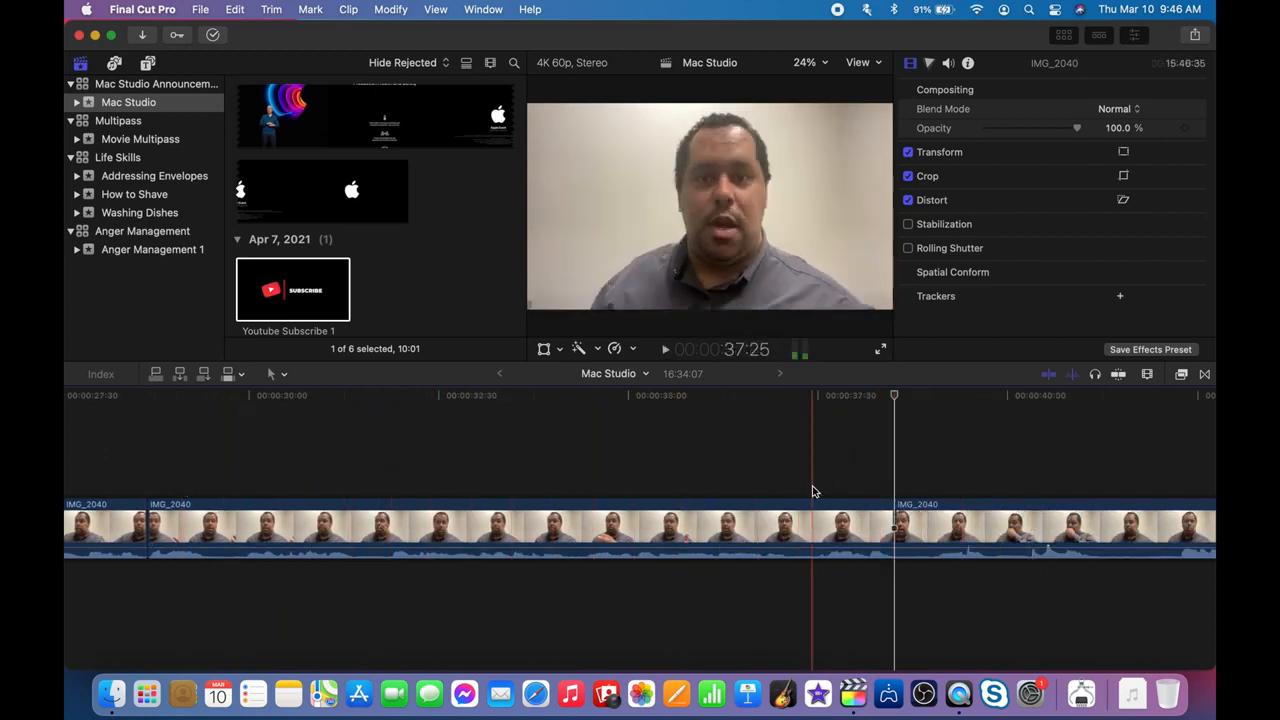
{"action": "key", "text": "space"}
{"action": "left_click", "coordinate": [343, 491]}
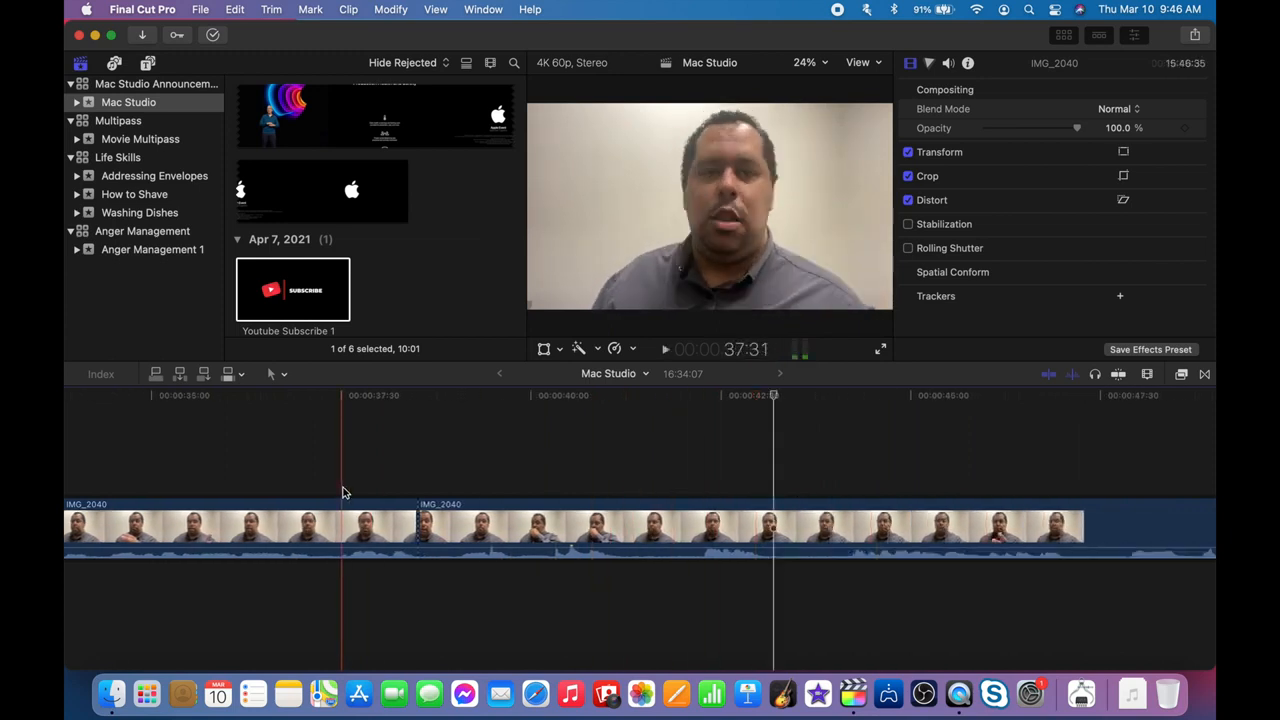
{"action": "left_click", "coordinate": [704, 479]}
{"action": "key", "text": "super+b"}
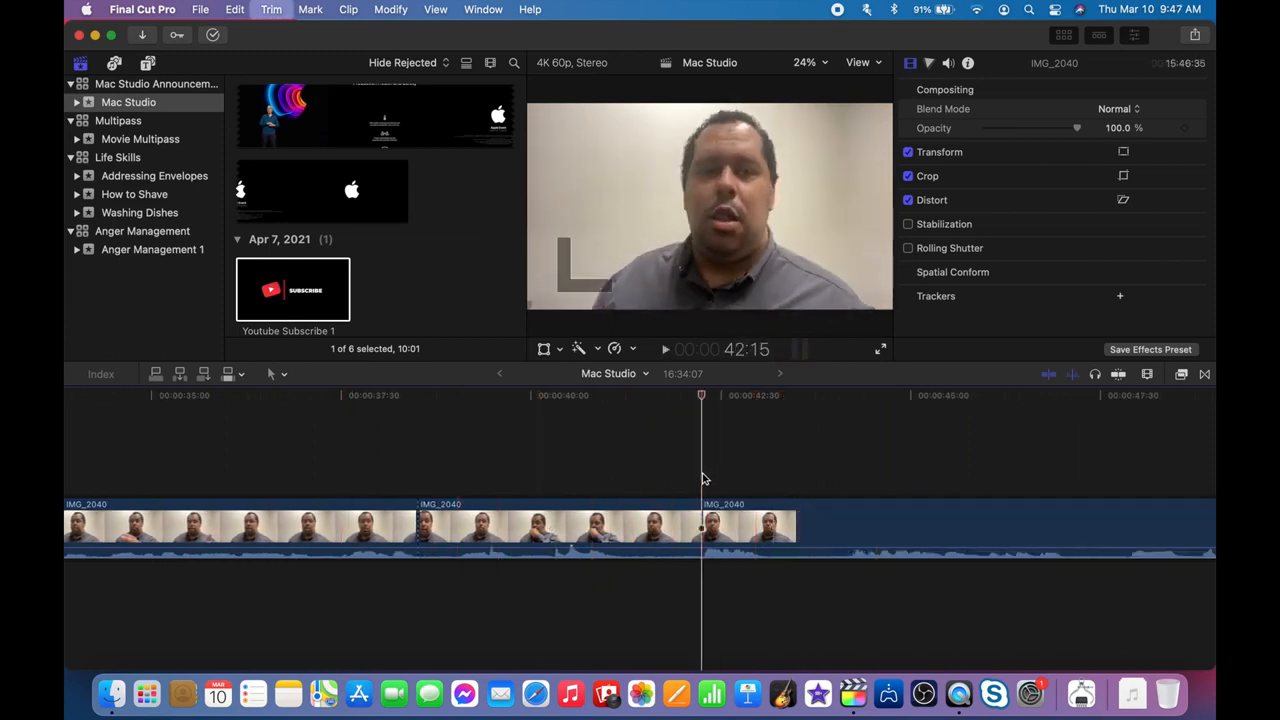
{"action": "left_click", "coordinate": [577, 536]}
{"action": "key", "text": "BackSpace"}
Review playback past the last cut, split IMG_2040 at about 43 and 45 seconds, and delete the section between.
{"action": "left_click", "coordinate": [293, 486]}
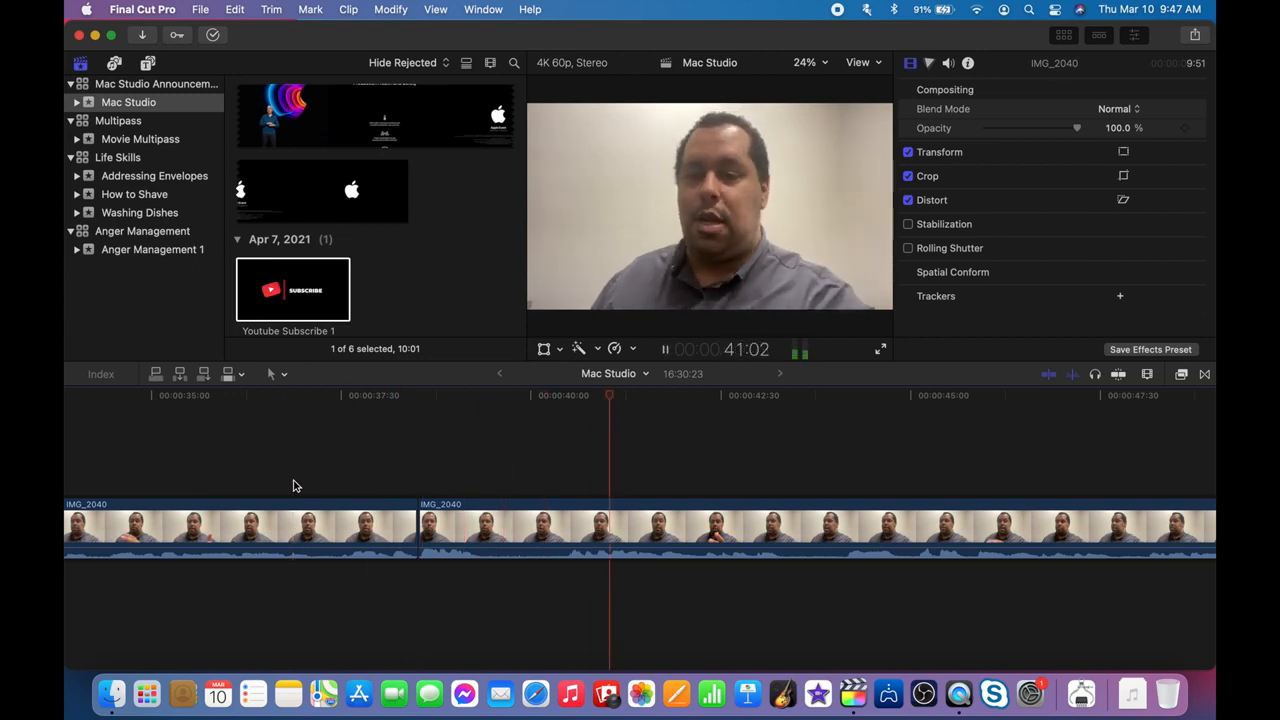
{"action": "scroll", "coordinate": [294, 486], "scroll_direction": "right", "scroll_amount": 3}
{"action": "key", "text": "space"}
{"action": "key", "text": "space"}
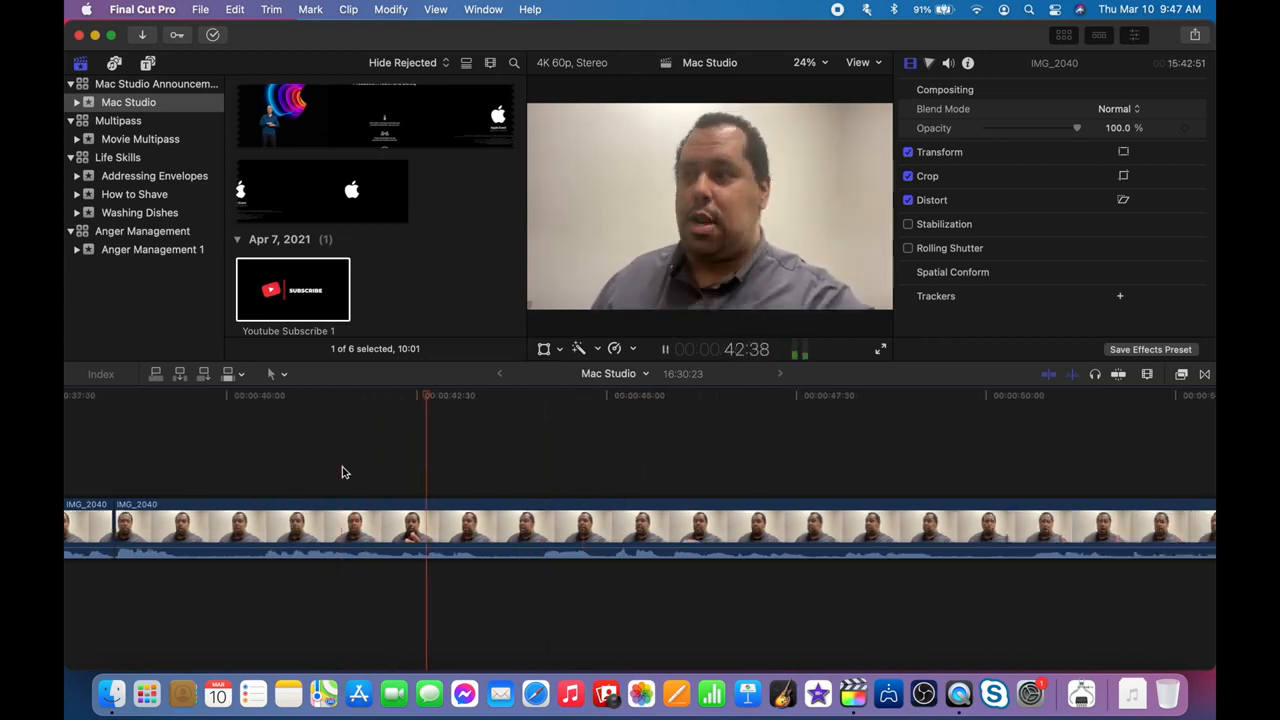
{"action": "key", "text": "space"}
{"action": "left_click", "coordinate": [451, 461]}
{"action": "key", "text": "super+b"}
{"action": "key", "text": "space"}
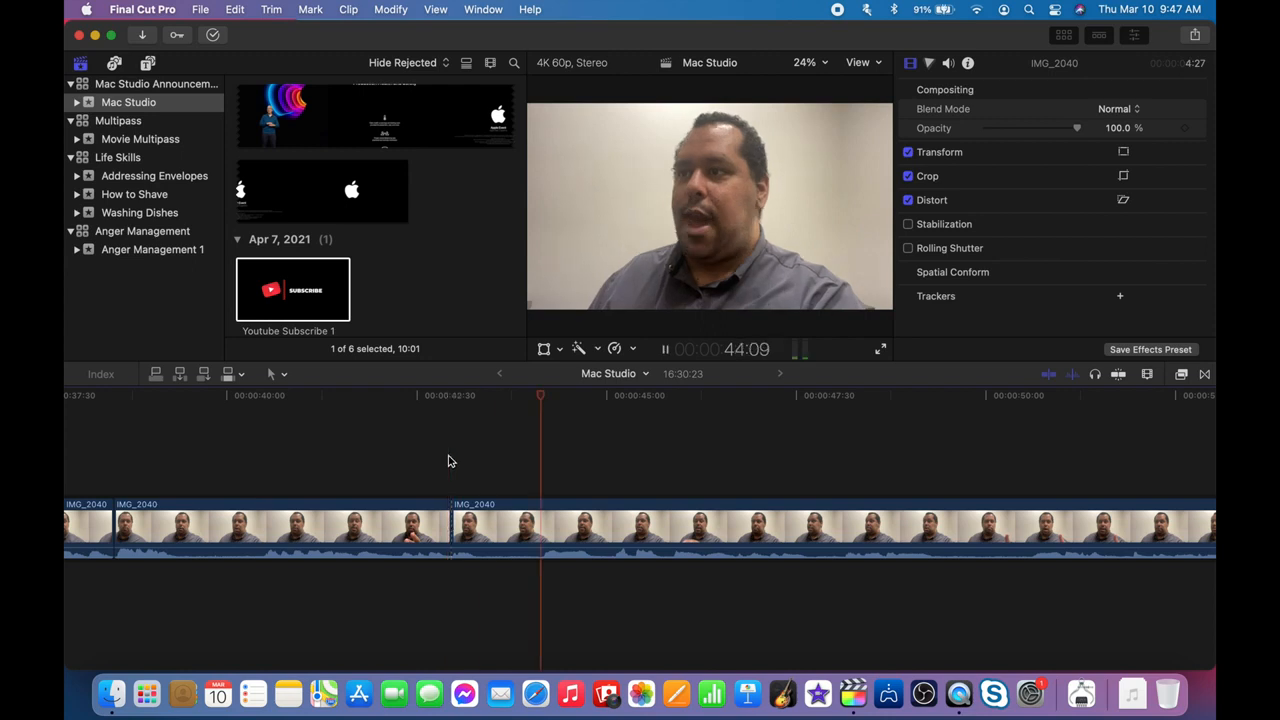
{"action": "left_click", "coordinate": [614, 468]}
{"action": "key", "text": "super+b"}
{"action": "left_click", "coordinate": [565, 508]}
{"action": "key", "text": "BackSpace"}
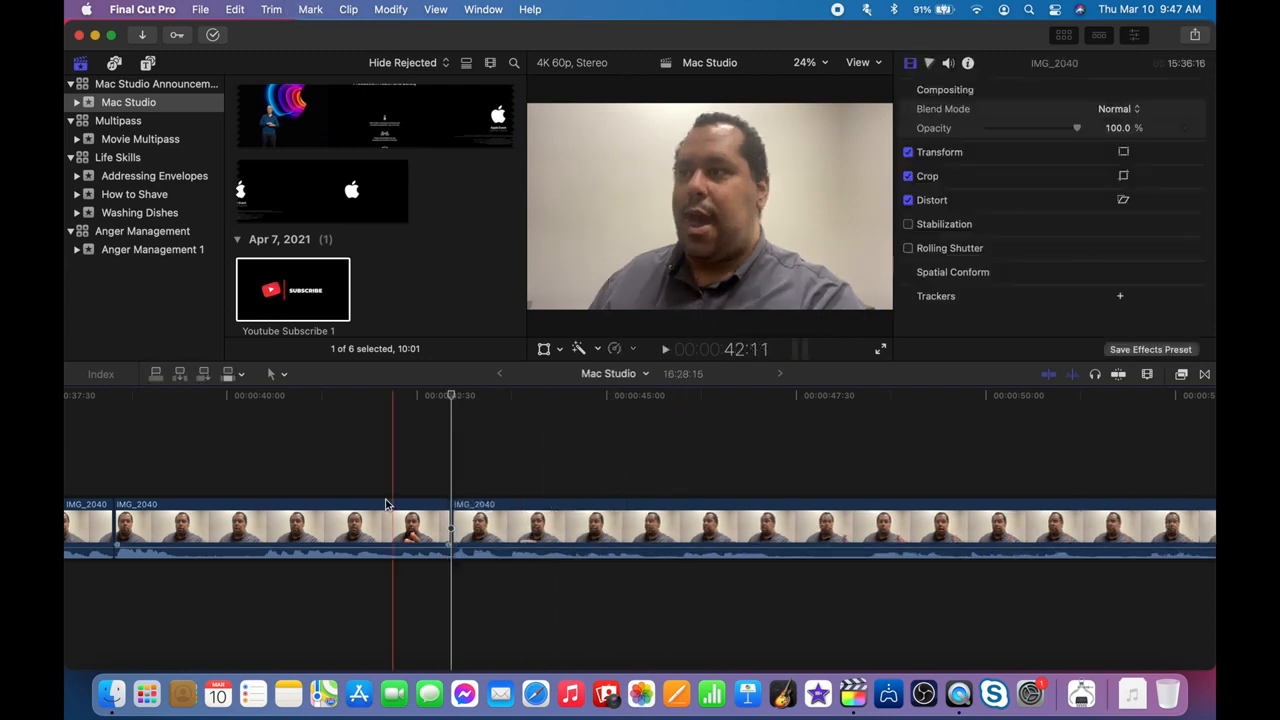
Replay the opening, split IMG_2040 at about 8.4 seconds and at 9:23, and delete the section between the cuts.
{"action": "key", "text": "space"}
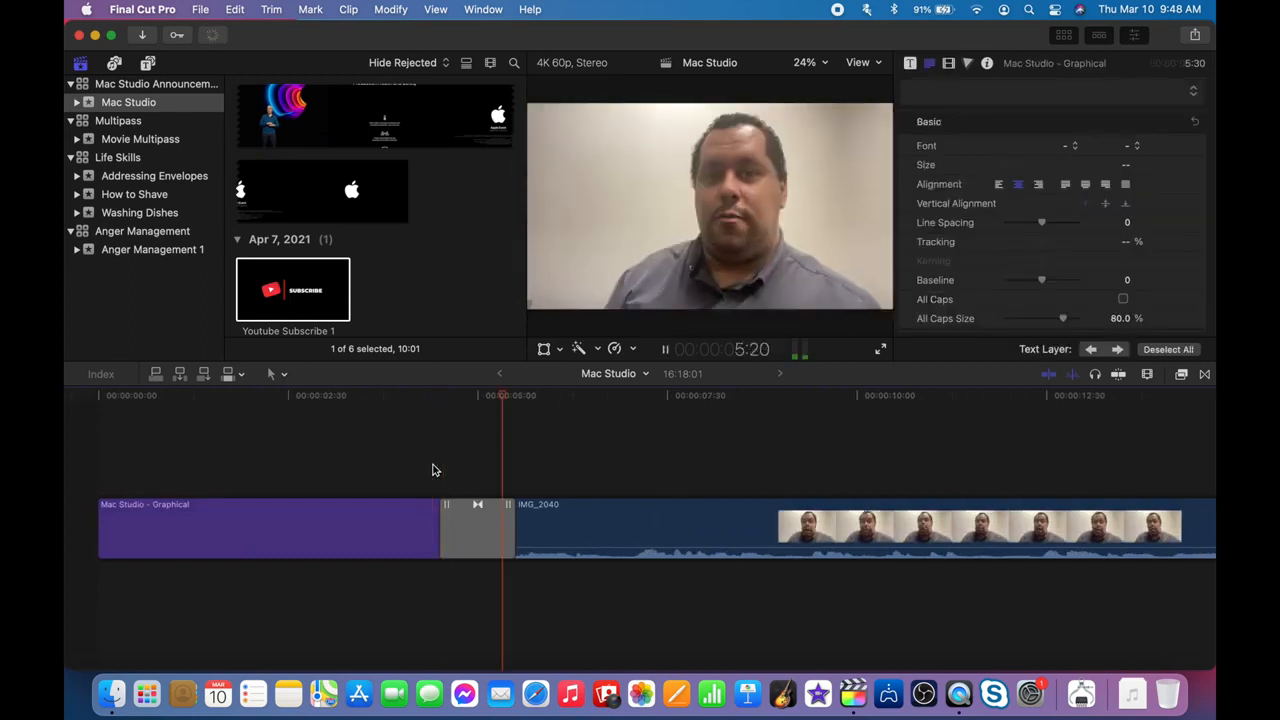
{"action": "key", "text": "space"}
{"action": "key", "text": "space"}
{"action": "key", "text": "space"}
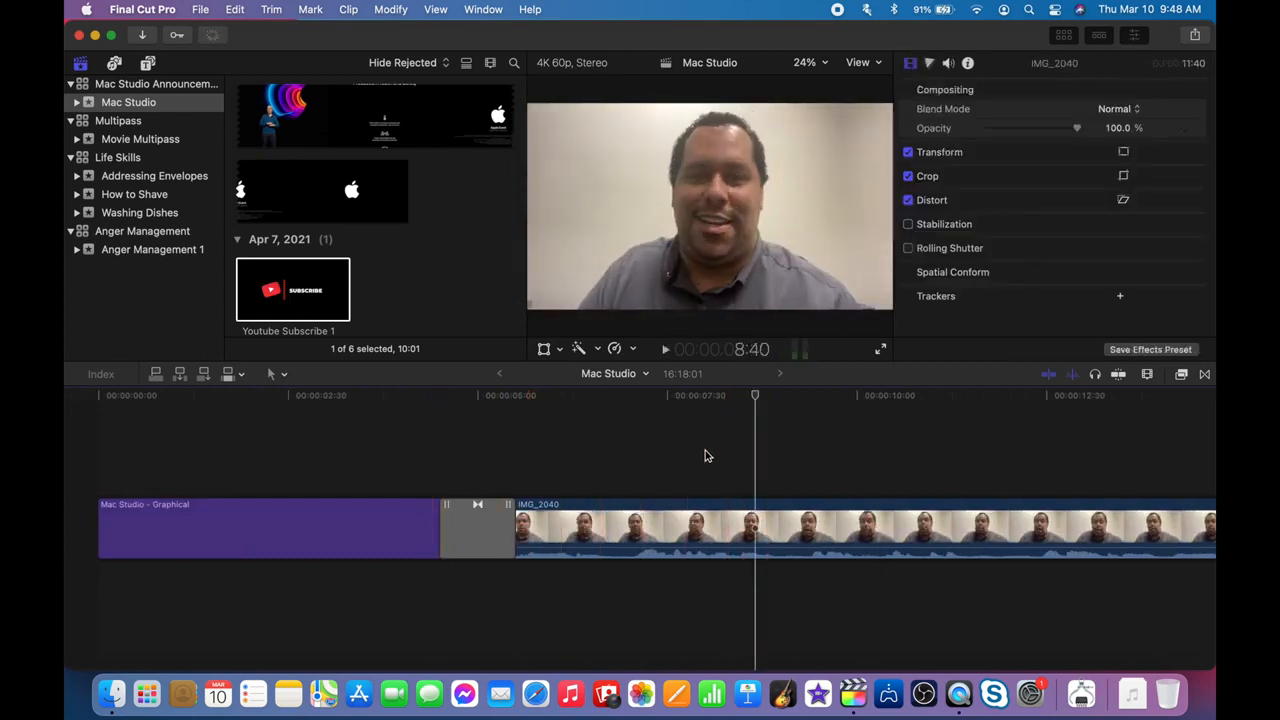
{"action": "key", "text": "super+b"}
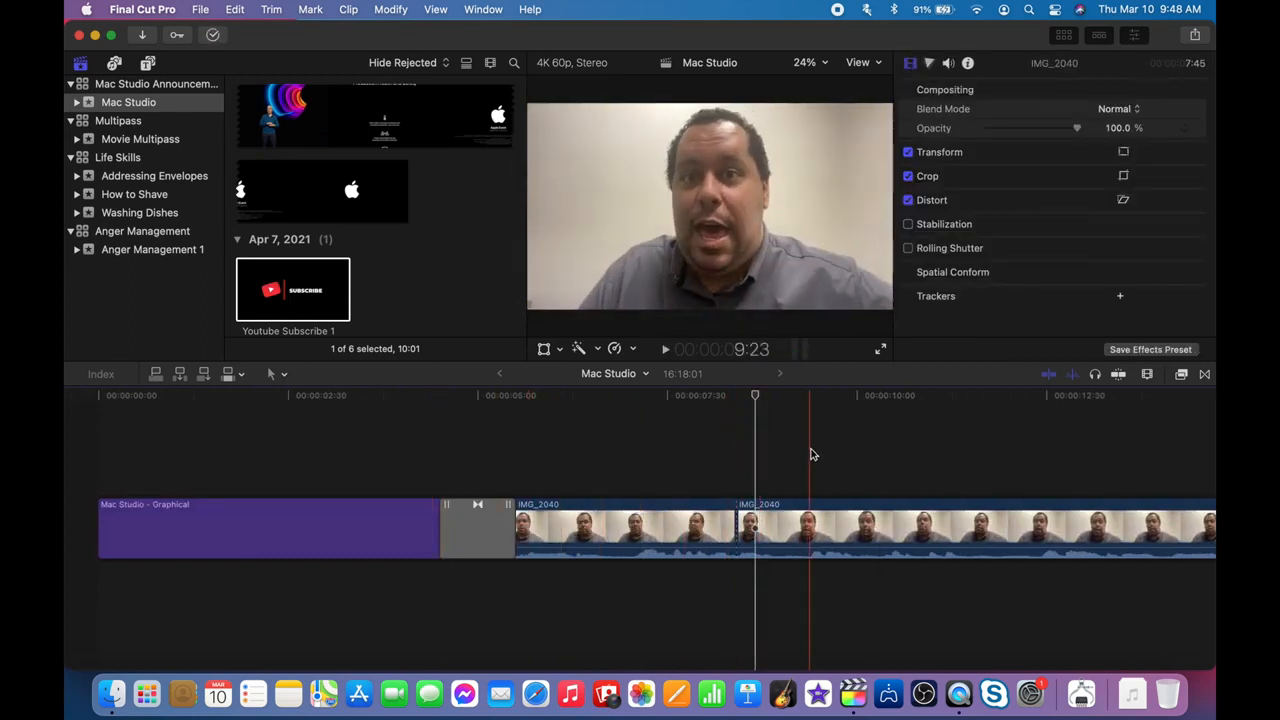
{"action": "key", "text": "x"}
{"action": "key", "text": "BackSpace"}
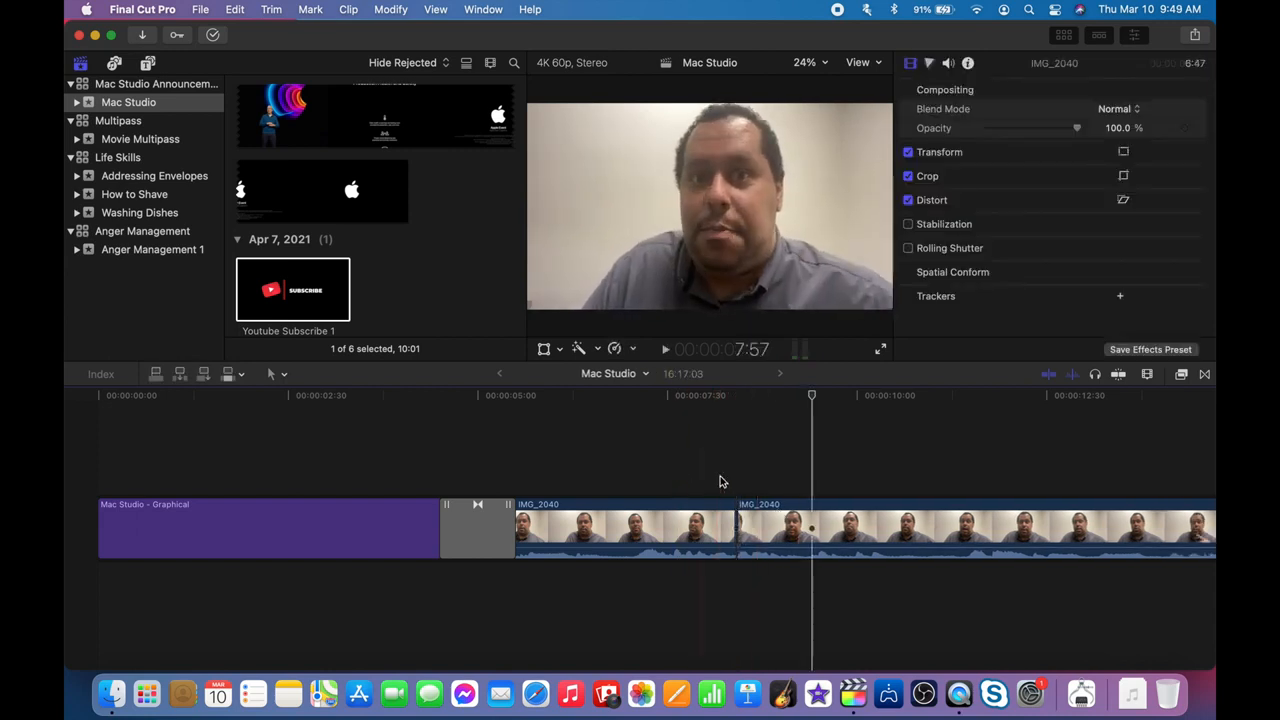
Trim about 6 frames off the end of the first IMG_2040 clip and play across the cut.
{"action": "left_click_drag", "start_coordinate": [736, 522], "coordinate": [727, 522]}
{"action": "key", "text": "space"}
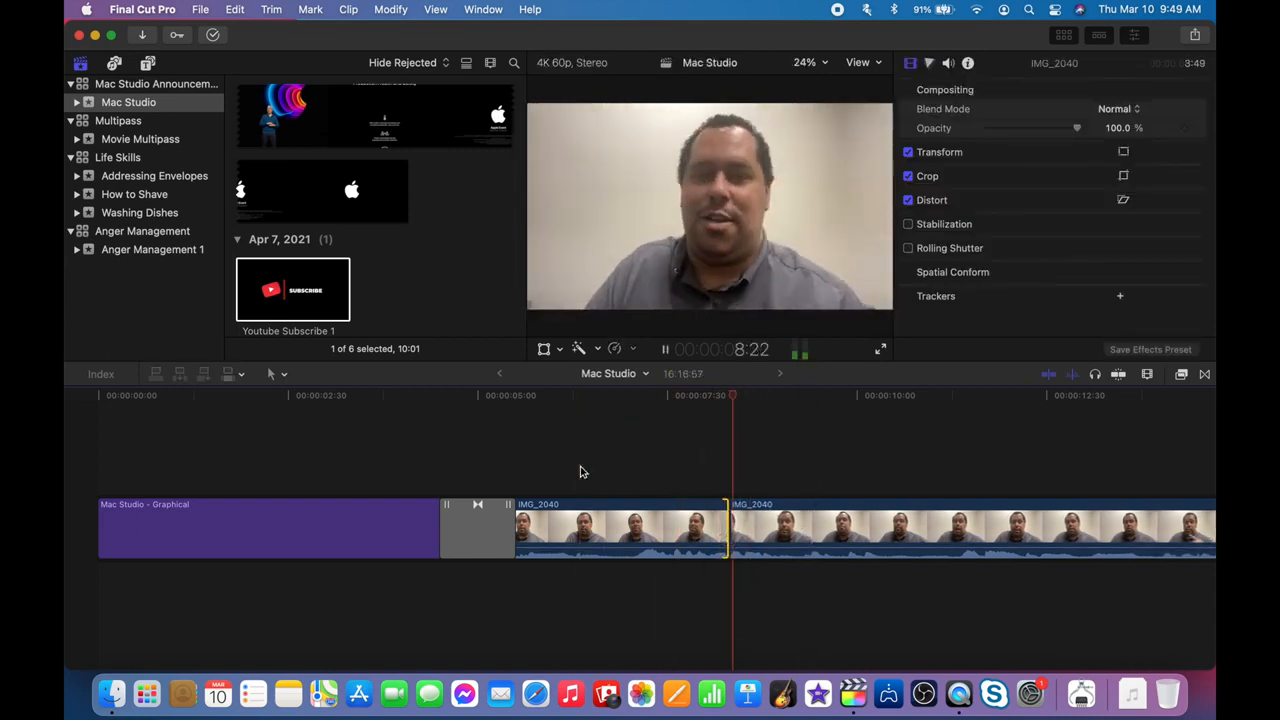
{"action": "left_click", "coordinate": [277, 457]}
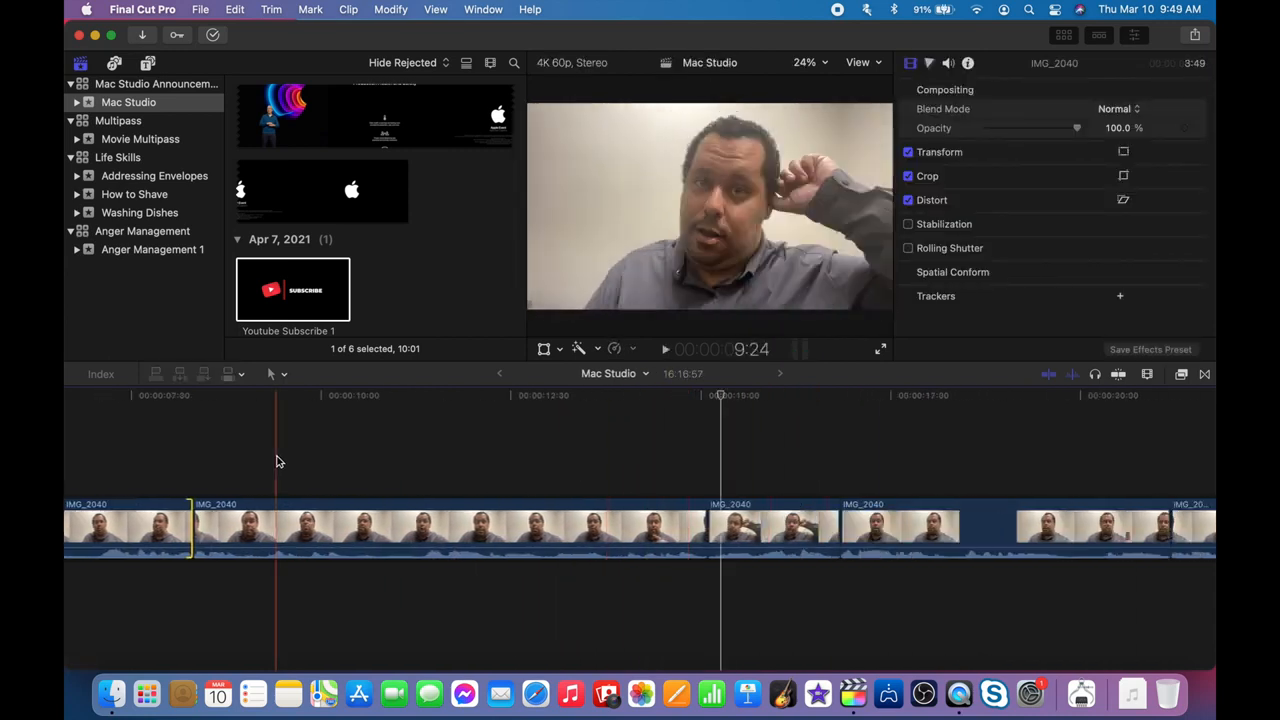
Split IMG_2040 at about 12:13 and 13 seconds, and delete the short section between the cuts.
{"action": "key", "text": "space"}
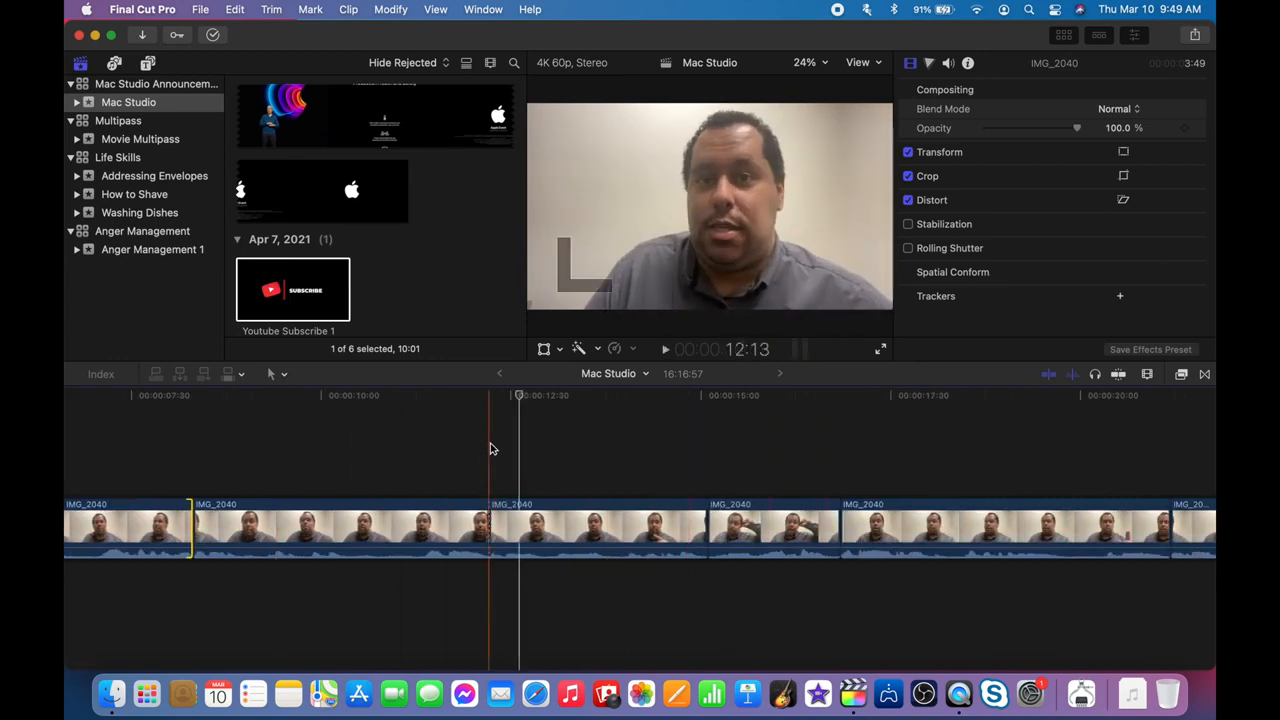
{"action": "key", "text": "space"}
{"action": "left_click", "coordinate": [554, 457]}
{"action": "left_click", "coordinate": [522, 525]}
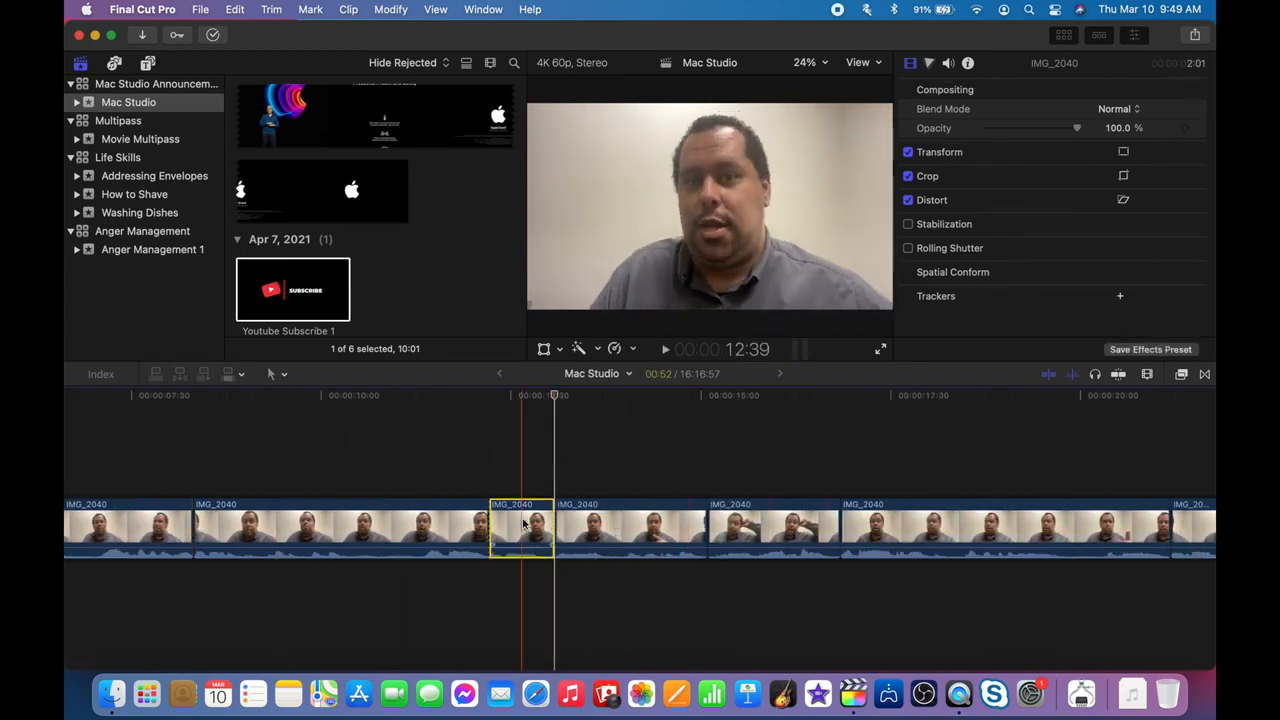
{"action": "key", "text": "Delete"}
Review playback of the IMG_2040 footage from about 15 seconds to the one-minute mark for further sections to cut.
{"action": "key", "text": "space"}
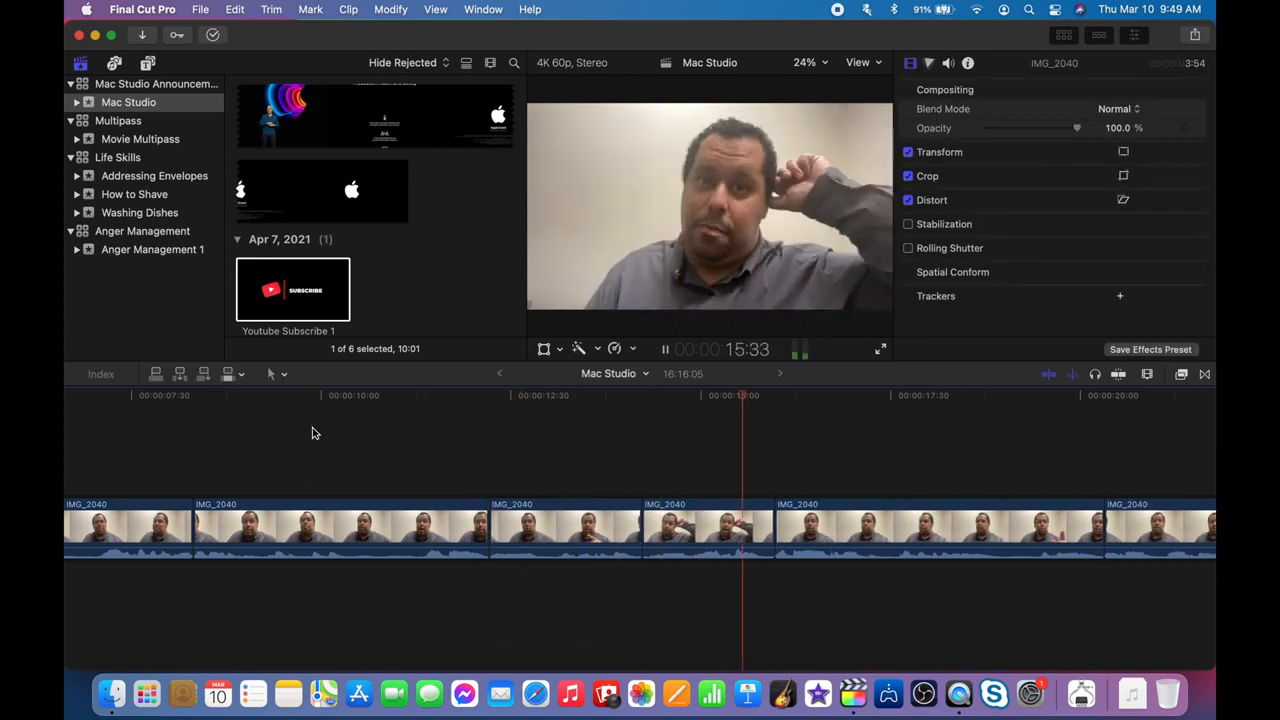
{"action": "scroll", "coordinate": [312, 433], "scroll_direction": "right", "scroll_amount": 10}
{"action": "left_click", "coordinate": [371, 413]}
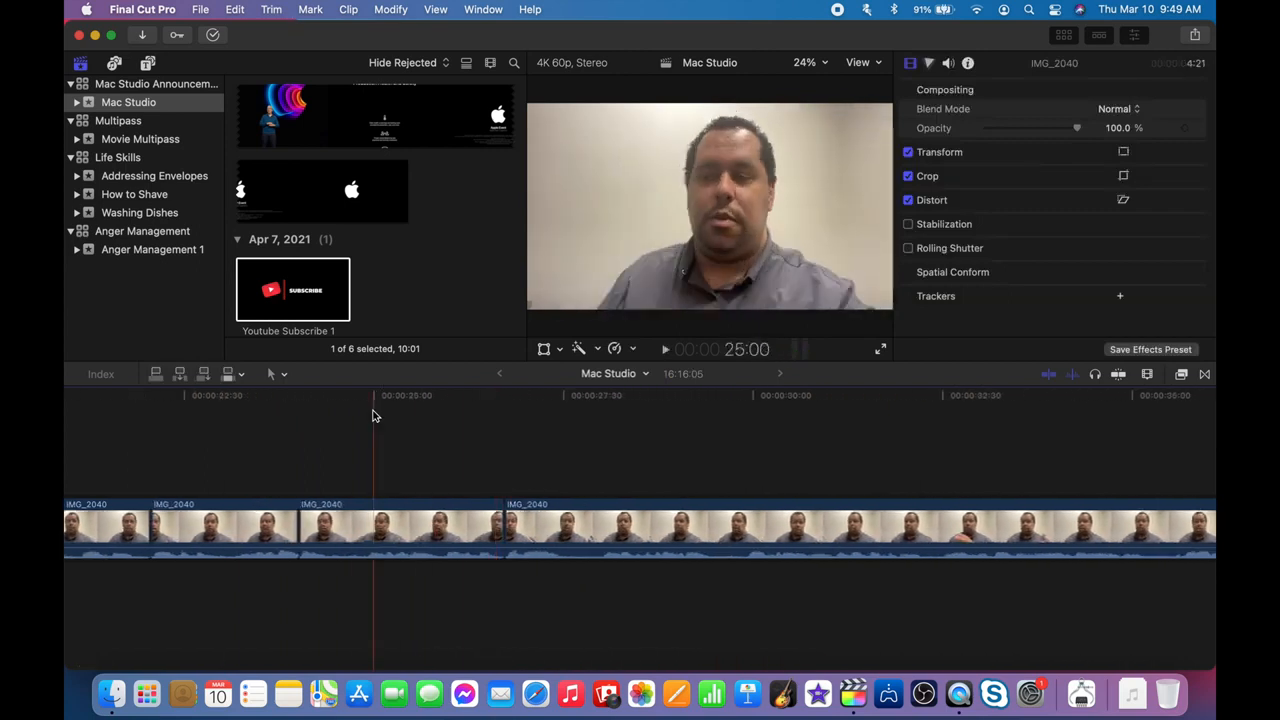
{"action": "key", "text": "space"}
{"action": "scroll", "coordinate": [364, 434], "scroll_direction": "right", "scroll_amount": 12}
{"action": "key", "text": "space"}
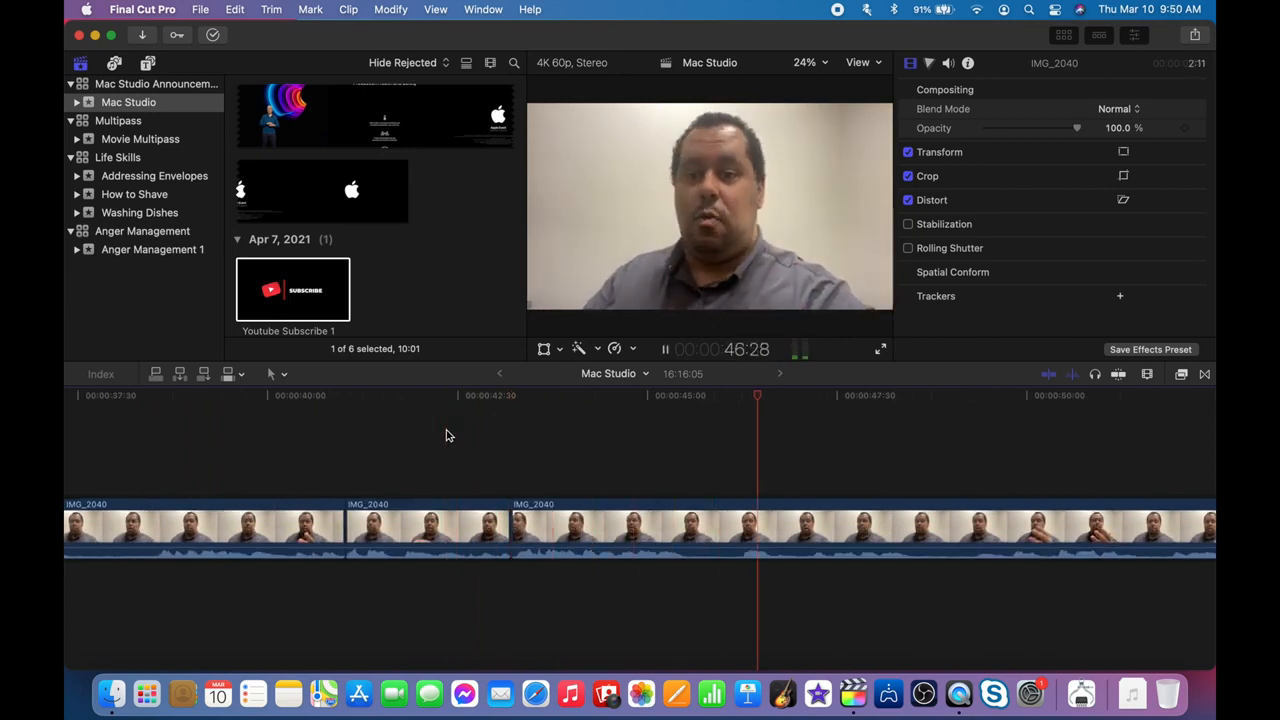
{"action": "scroll", "coordinate": [447, 435], "scroll_direction": "right", "scroll_amount": 8}
{"action": "key", "text": "space"}
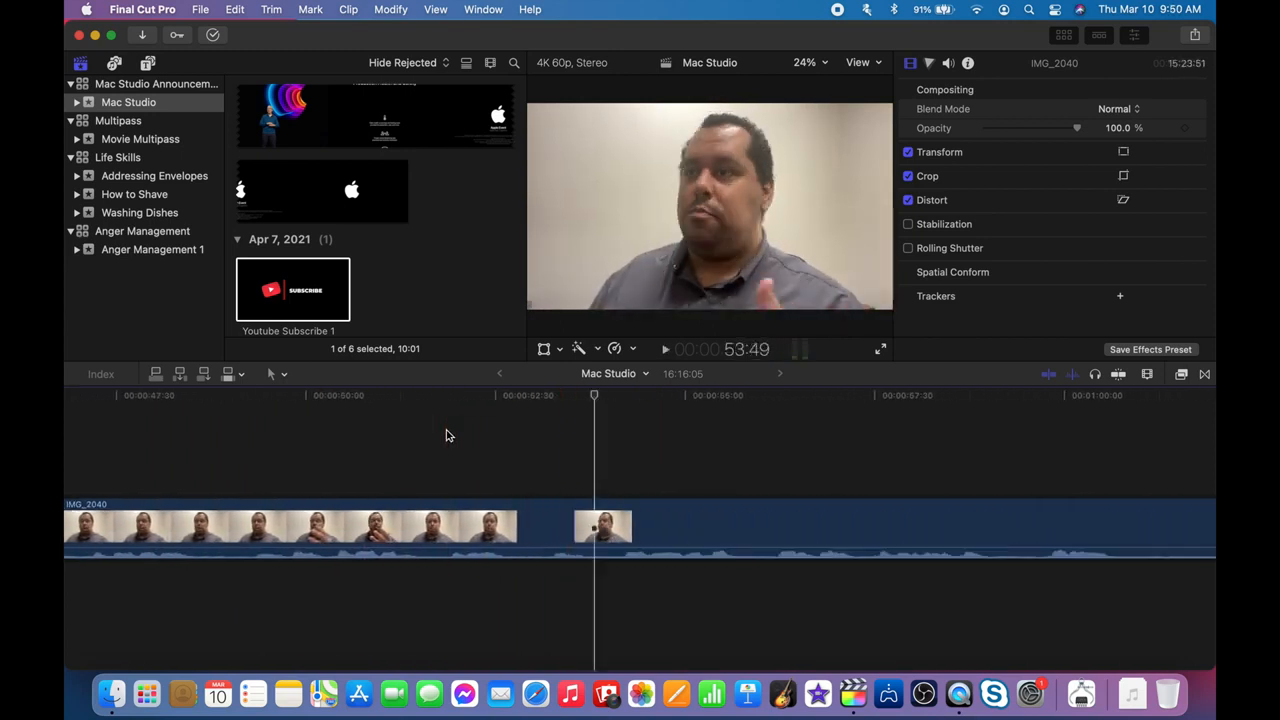
{"action": "key", "text": "space"}
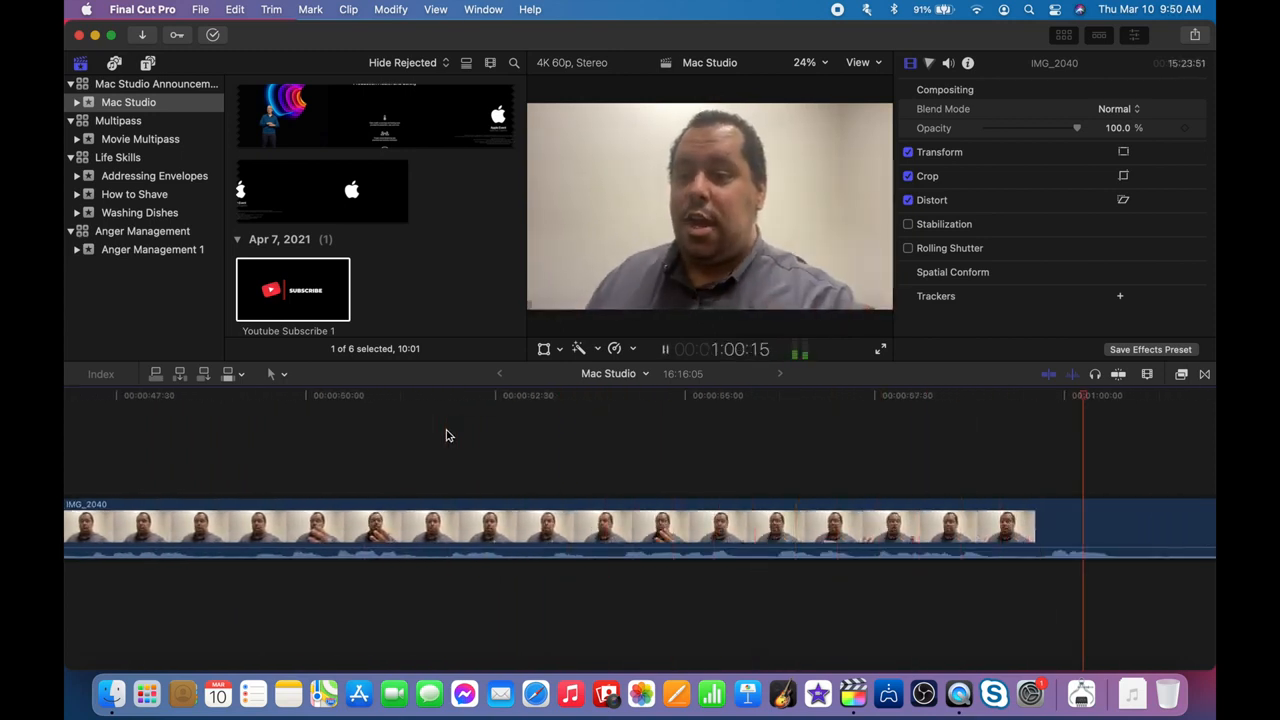
Split IMG_2040 at about 59.8 and 48.6 seconds, and delete the section between the cuts.
{"action": "key", "text": "space"}
{"action": "key", "text": "super+b"}
{"action": "key", "text": "space"}
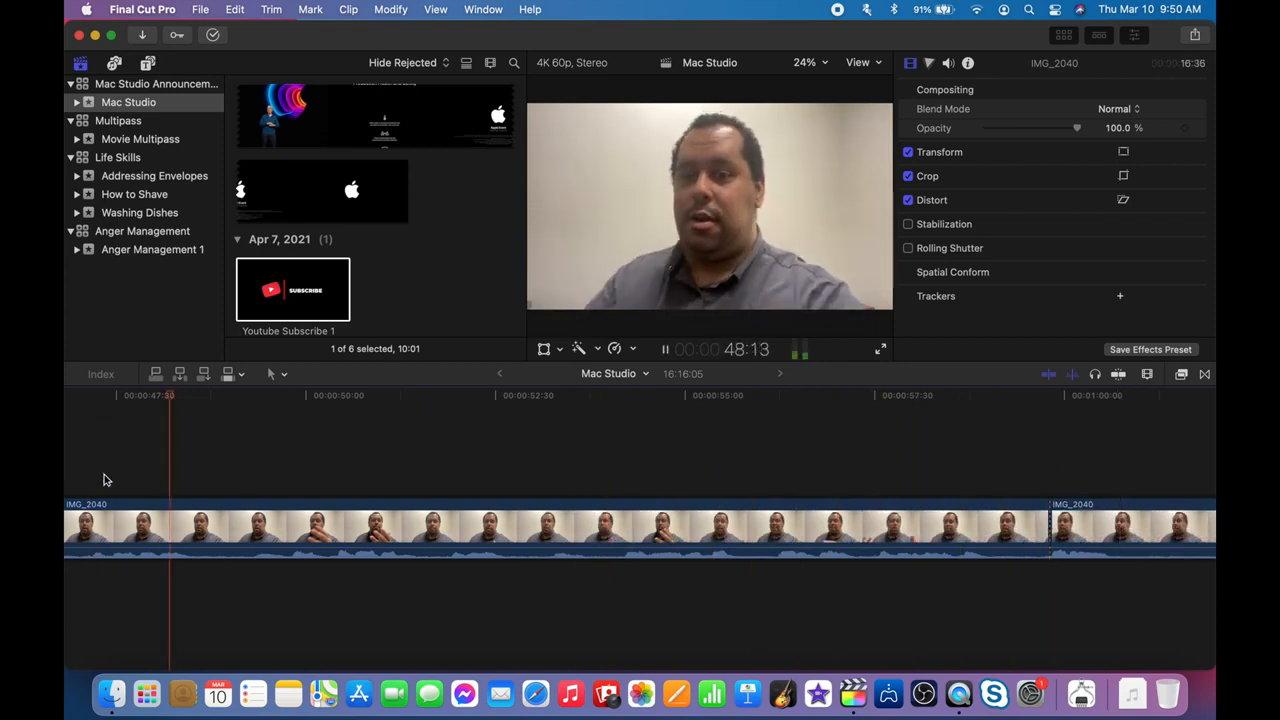
{"action": "left_click", "coordinate": [198, 485]}
{"action": "key", "text": "super+b"}
{"action": "left_click", "coordinate": [231, 529]}
{"action": "key", "text": "BackSpace"}
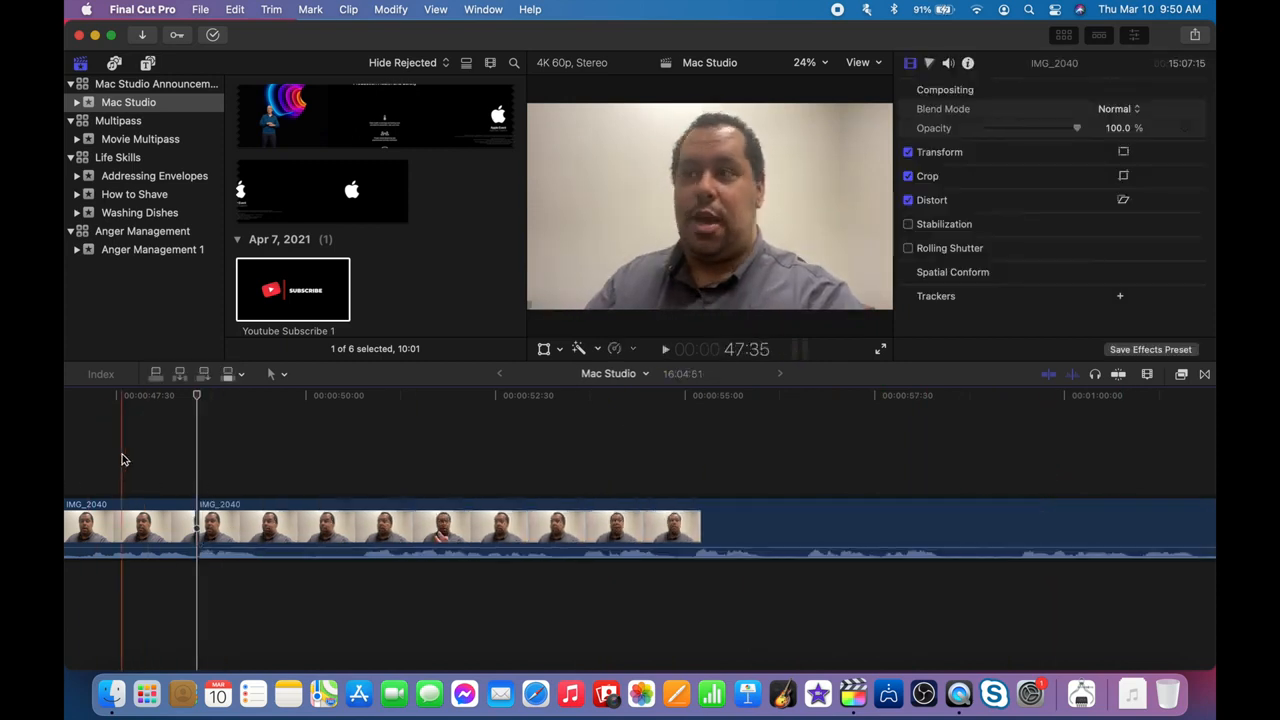
Play across the new cut, split IMG_2040 at 51:17, and delete the section between the two cuts.
{"action": "key", "text": "space"}
{"action": "key", "text": "space"}
{"action": "key", "text": "space"}
{"action": "key", "text": "space"}
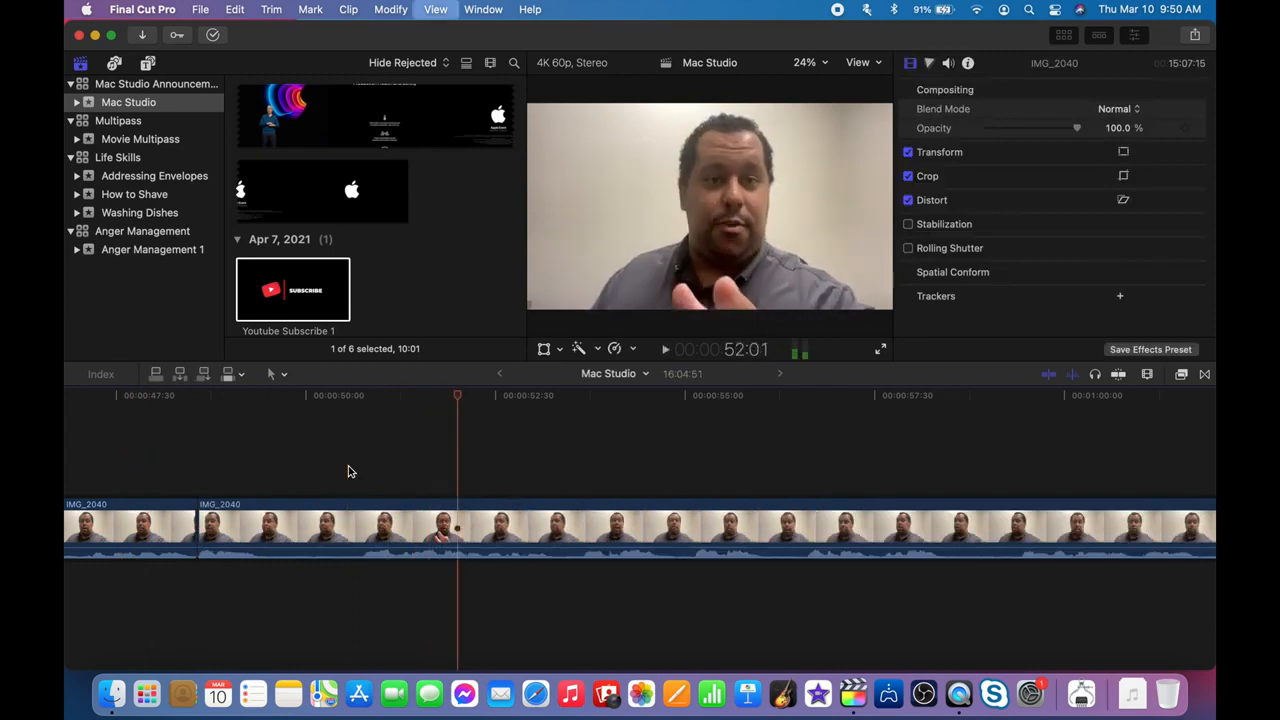
{"action": "key", "text": "space"}
{"action": "key", "text": "space"}
{"action": "left_click", "coordinate": [404, 485]}
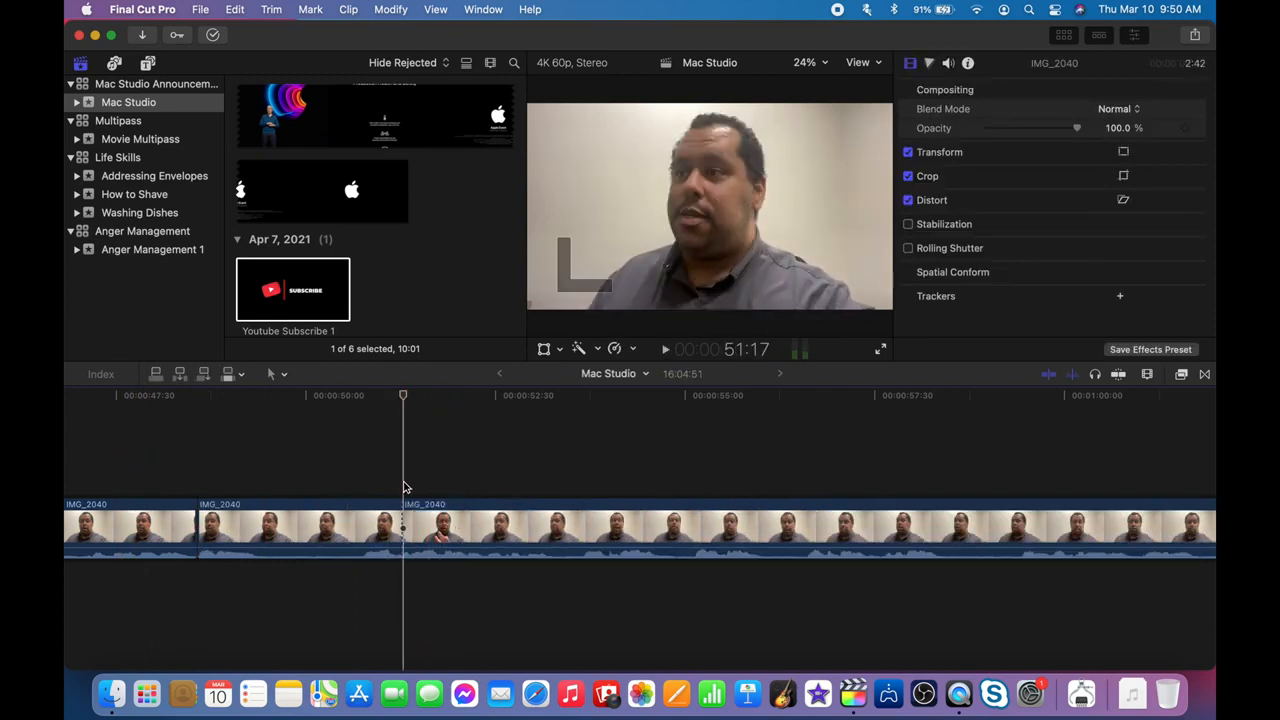
{"action": "key", "text": "BackSpace"}
Review playback of IMG_2040 from the last cut to about 1:04 for the next section to remove.
{"action": "left_click", "coordinate": [130, 495]}
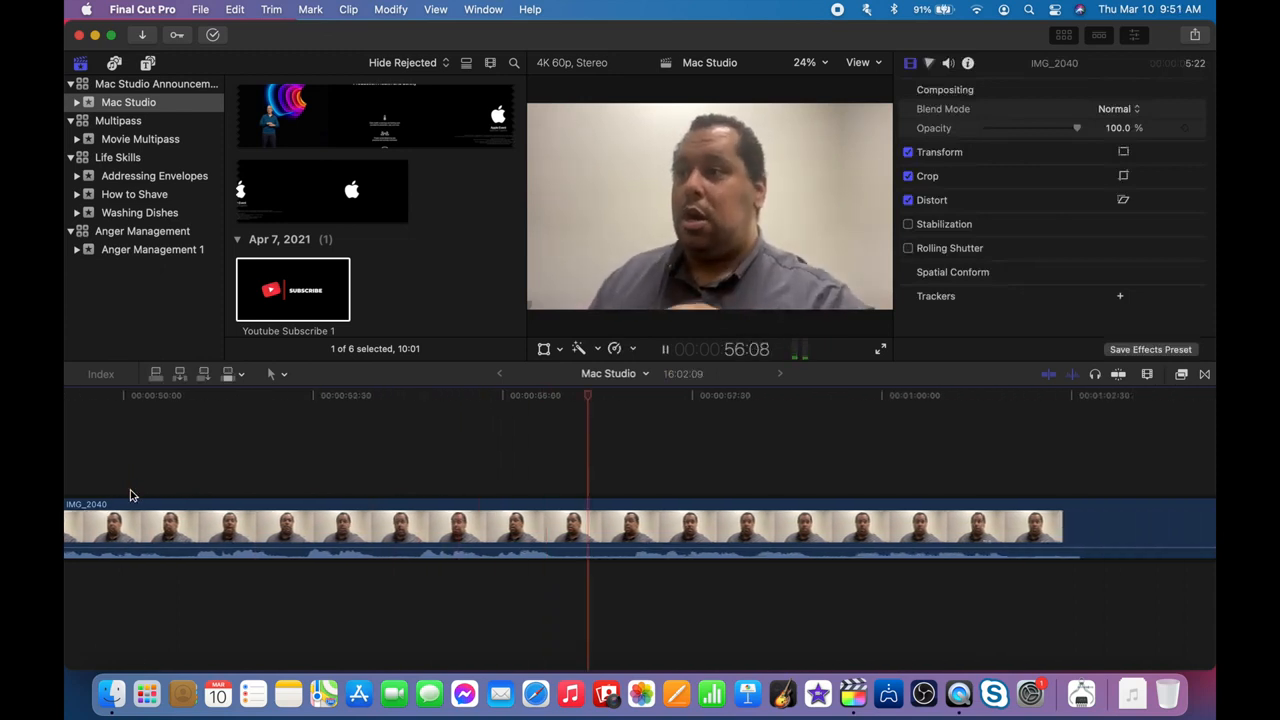
{"action": "key", "text": "space"}
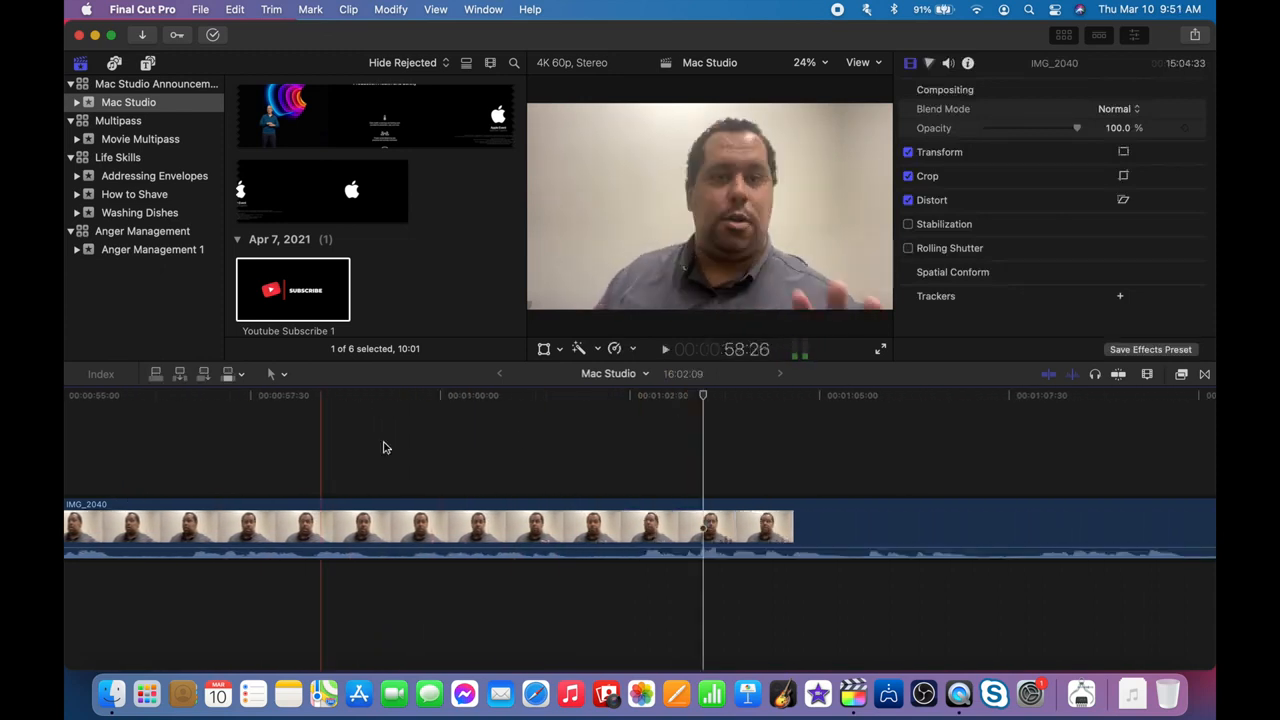
{"action": "key", "text": "space"}
{"action": "key", "text": "space"}
{"action": "key", "text": "space"}
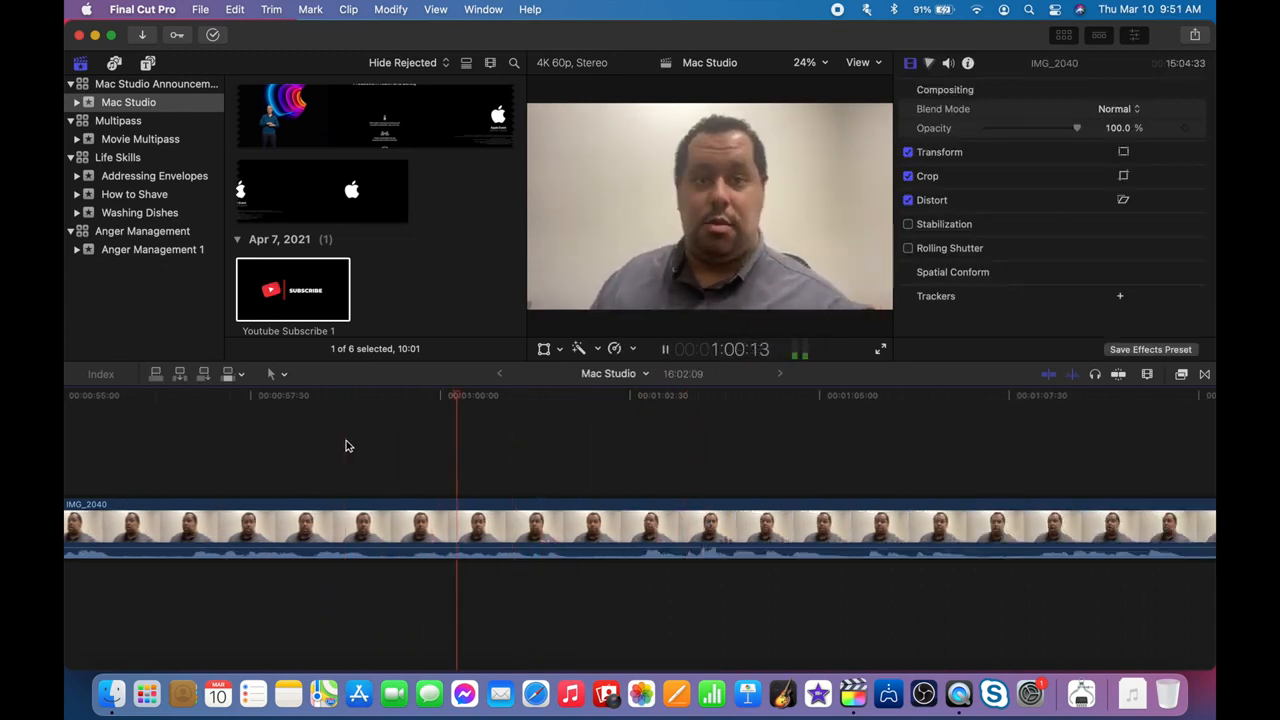
{"action": "key", "text": "space"}
{"action": "key", "text": "space"}
{"action": "key", "text": "space"}
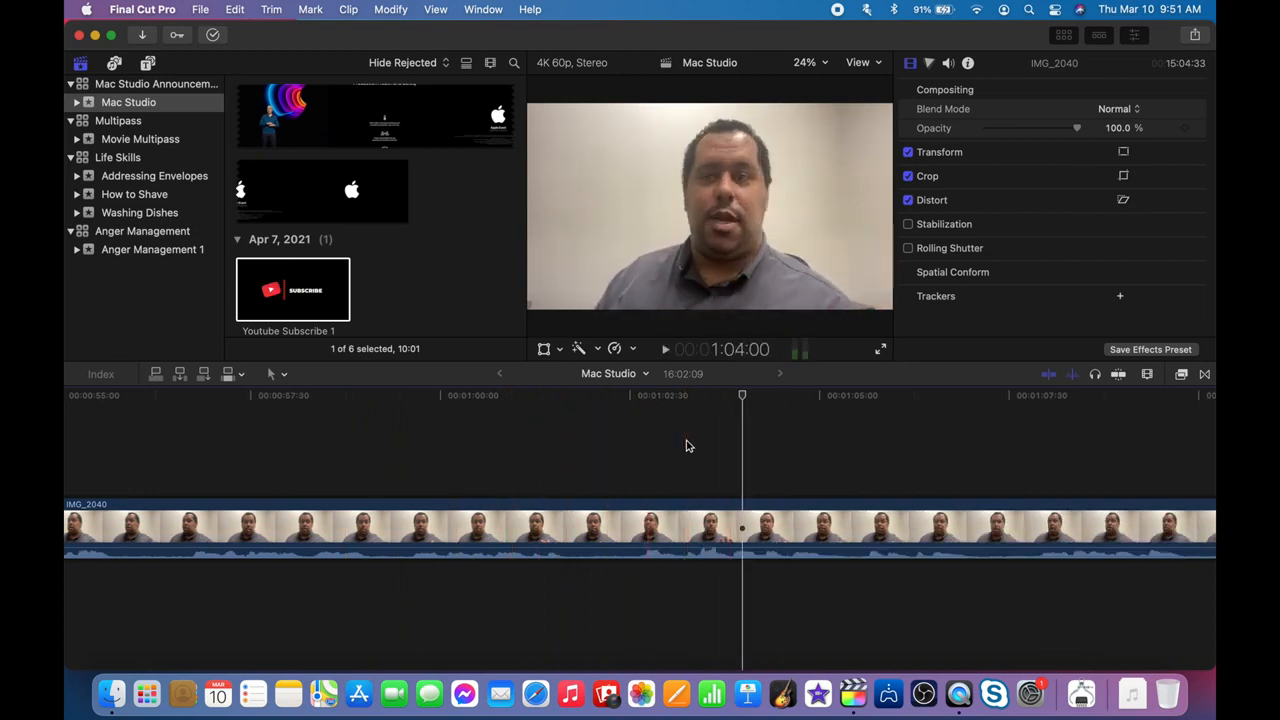
Split IMG_2040 at about 1:03.2 and 1:01.7, and delete the section between the cuts.
{"action": "left_click", "coordinate": [686, 446]}
{"action": "key", "text": "super+b"}
{"action": "left_click", "coordinate": [570, 458]}
{"action": "key", "text": "super+b"}
{"action": "left_click", "coordinate": [606, 520]}
{"action": "key", "text": "Delete"}
Play on from the cut, split IMG_2040 at about 1:08.3 and 1:10.5, and delete the section between.
{"action": "left_click", "coordinate": [462, 471]}
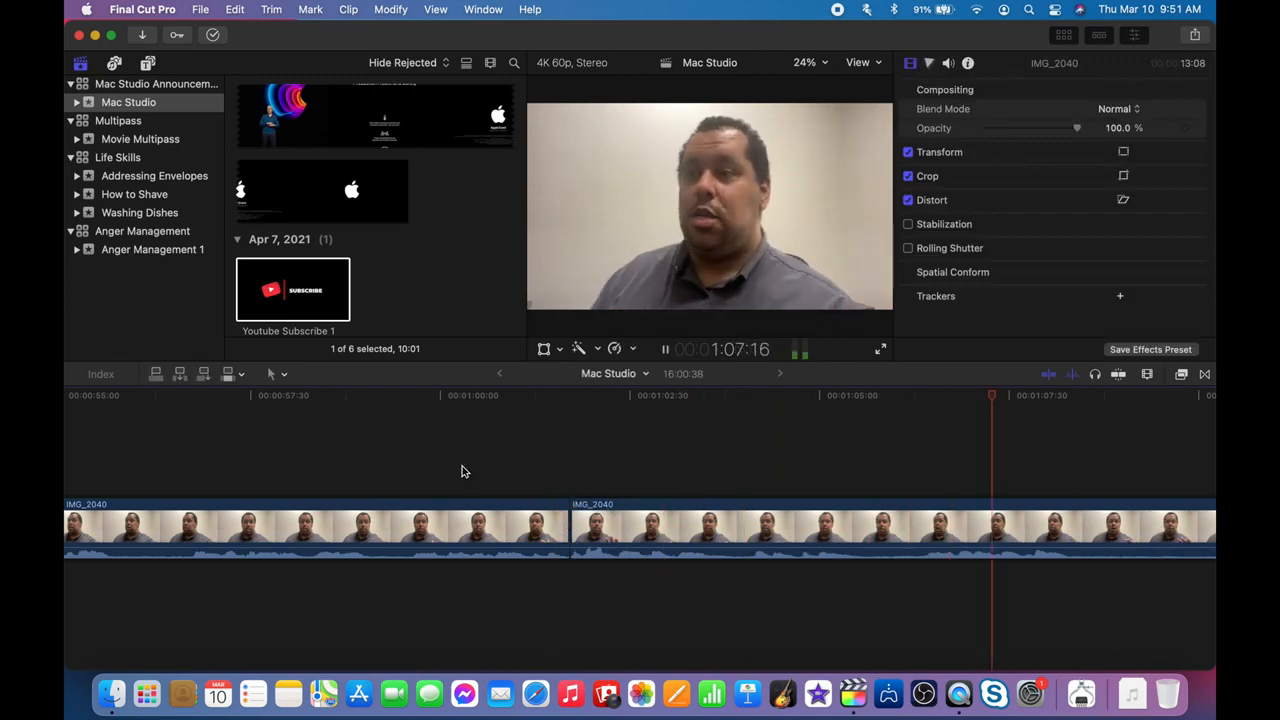
{"action": "scroll", "coordinate": [462, 471], "scroll_direction": "right", "scroll_amount": 5}
{"action": "key", "text": "space"}
{"action": "left_click", "coordinate": [512, 463]}
{"action": "key", "text": "super+b"}
{"action": "key", "text": "space"}
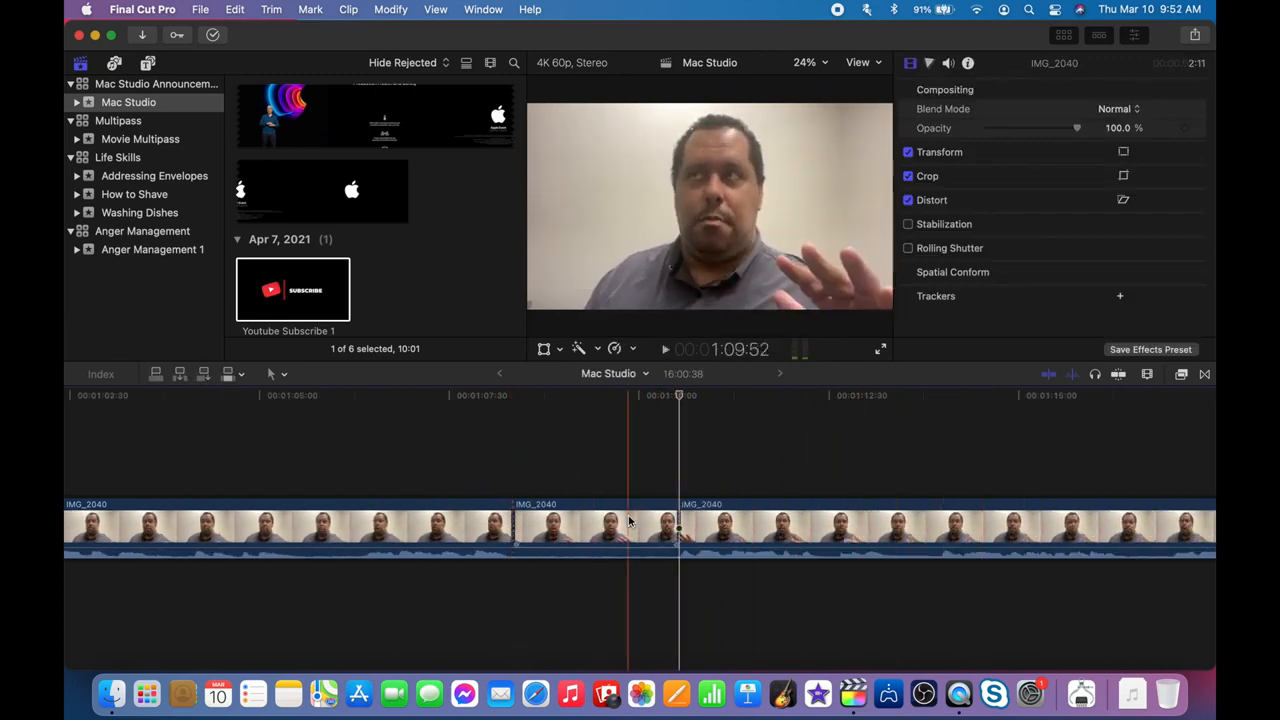
{"action": "left_click", "coordinate": [300, 524]}
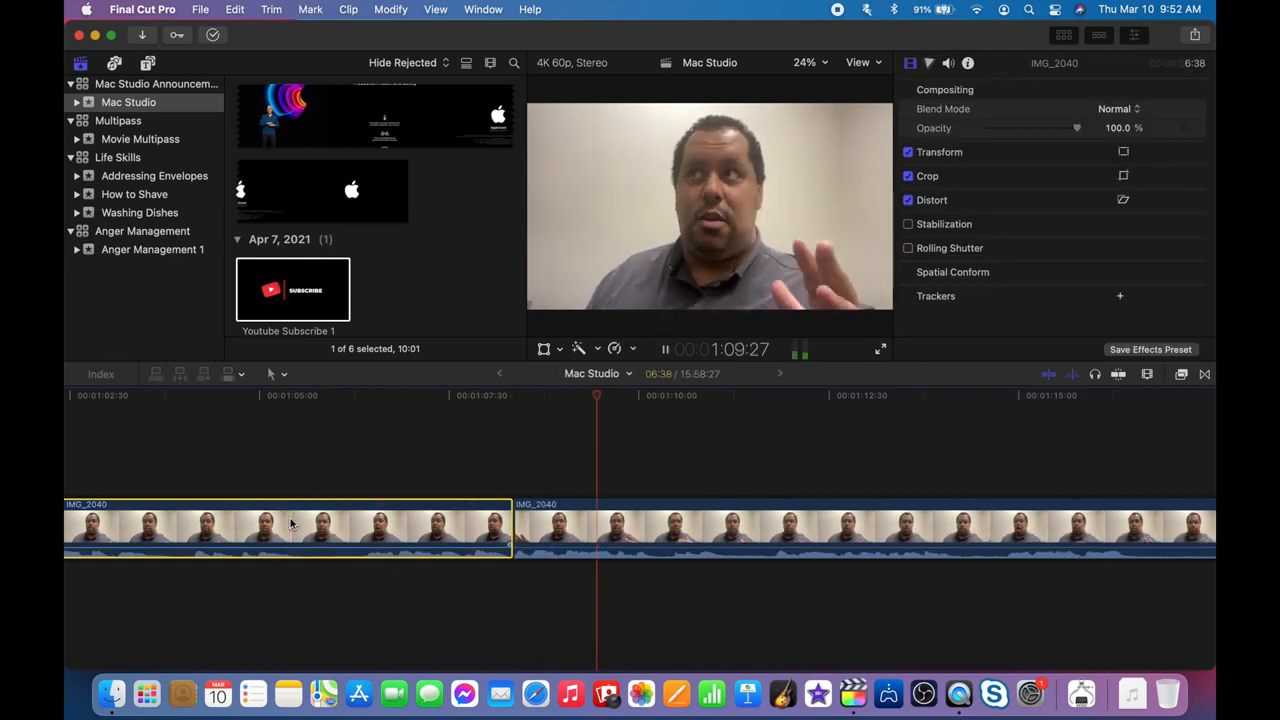
{"action": "key", "text": "Delete"}
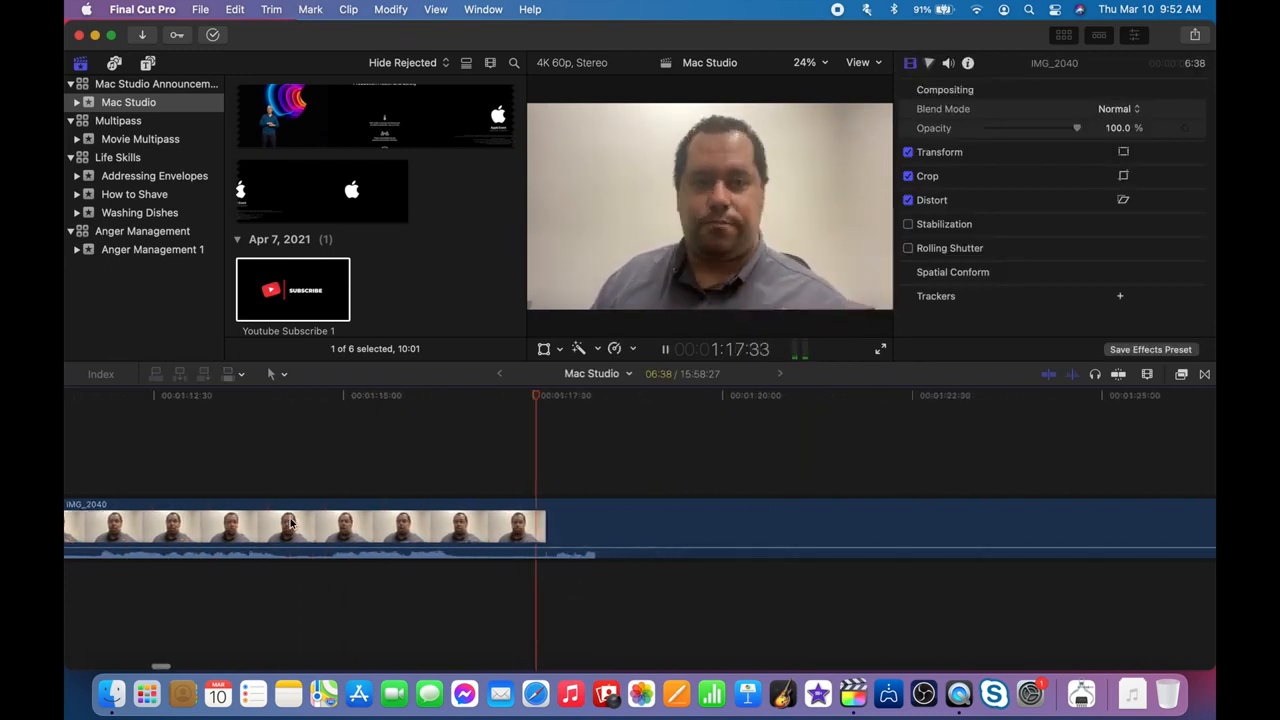
Split IMG_2040 at about 1:16.5 and 1:23.5, and delete the section between the cuts.
{"action": "key", "text": "space"}
{"action": "left_click", "coordinate": [458, 520]}
{"action": "key", "text": "super+b"}
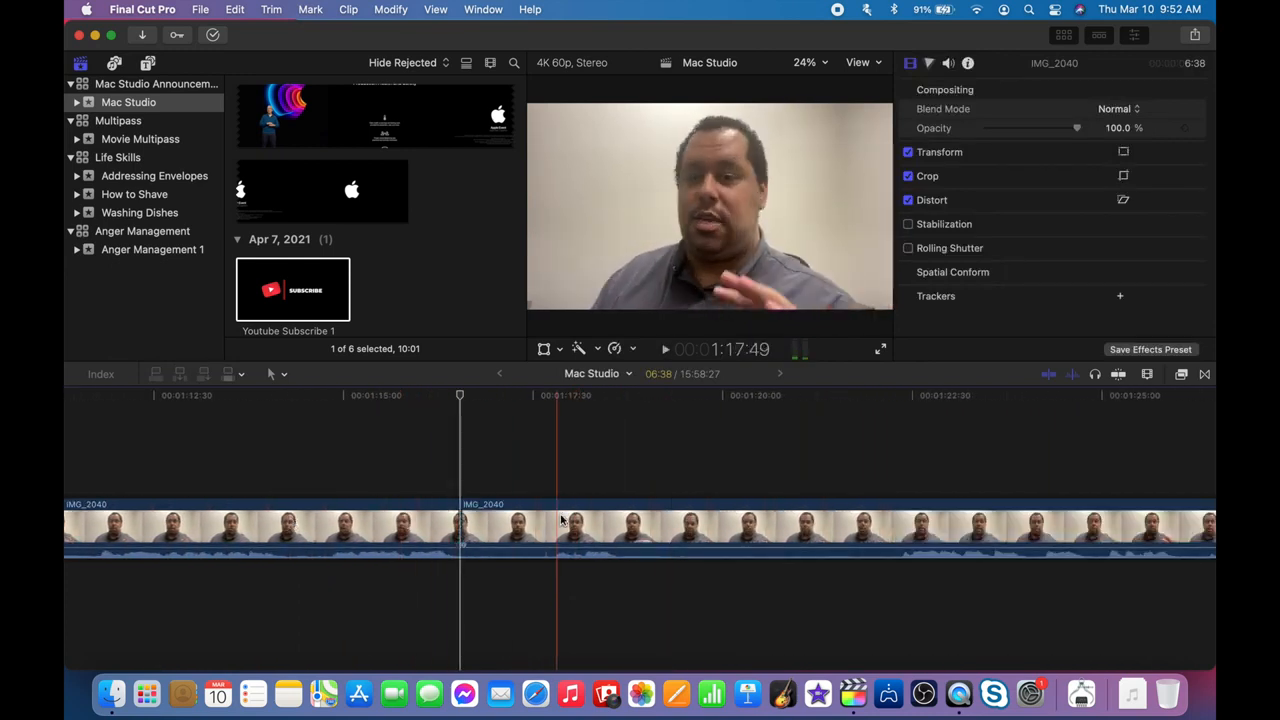
{"action": "key", "text": "space"}
{"action": "key", "text": "space"}
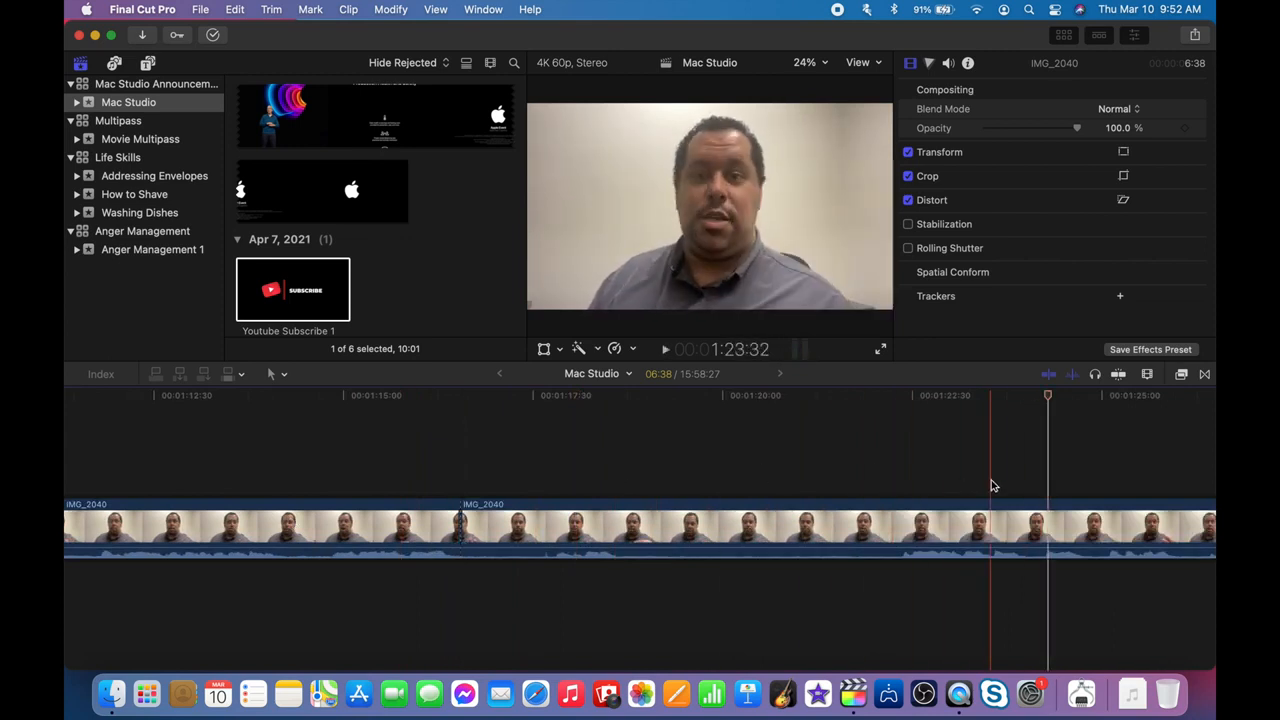
{"action": "key", "text": "super+b"}
{"action": "left_click", "coordinate": [960, 525]}
{"action": "key", "text": "Delete"}
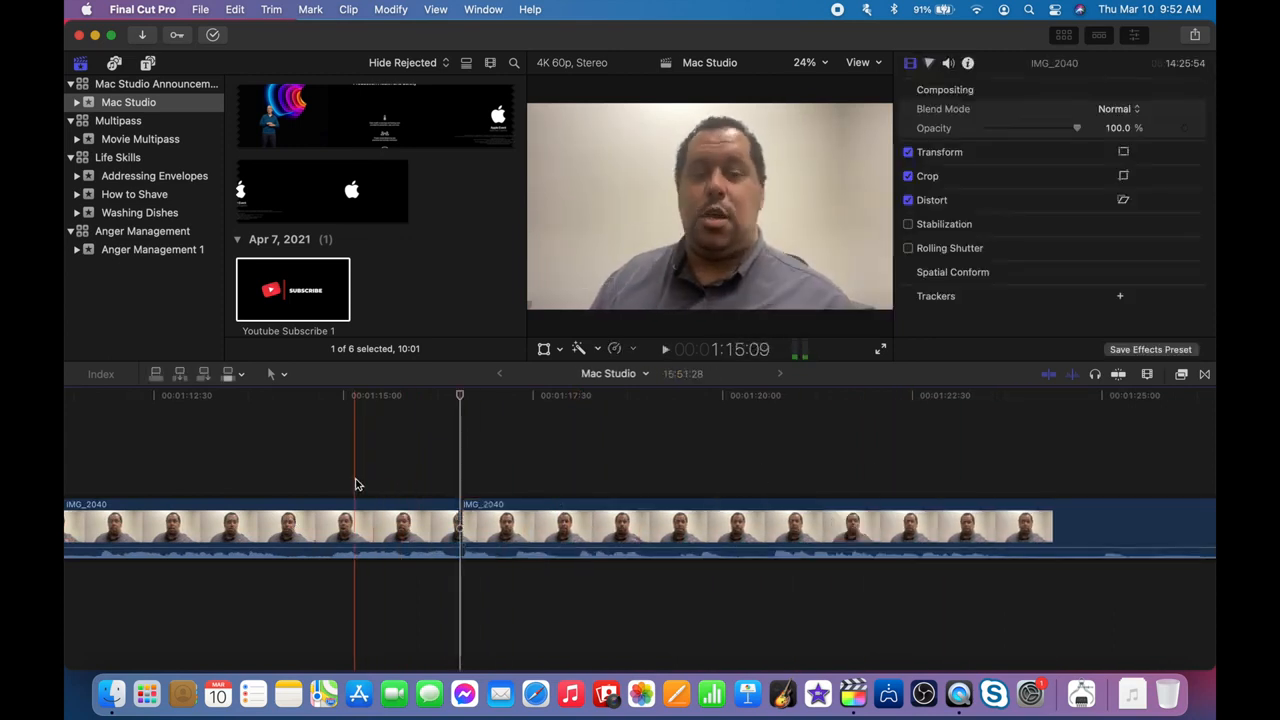
Replay the footage around the last cut and split IMG_2040 at about 1:18.
{"action": "left_click", "coordinate": [357, 484]}
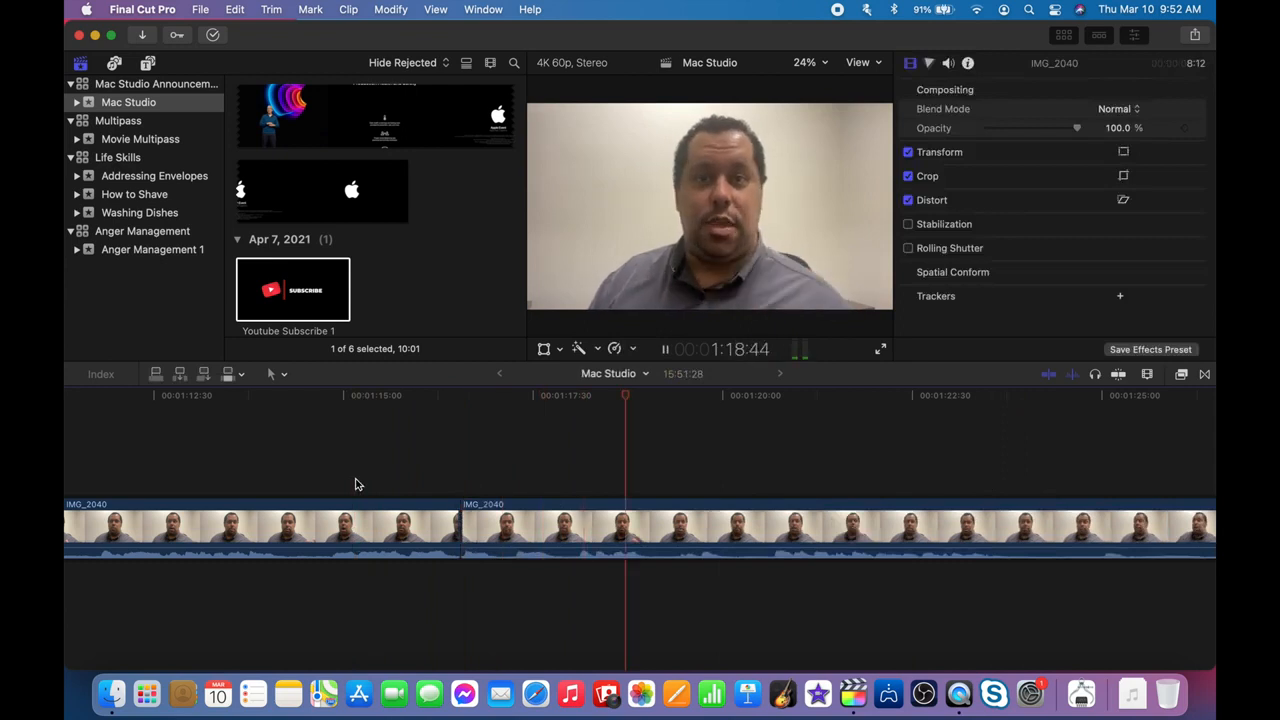
{"action": "left_click", "coordinate": [489, 494]}
{"action": "key", "text": "space"}
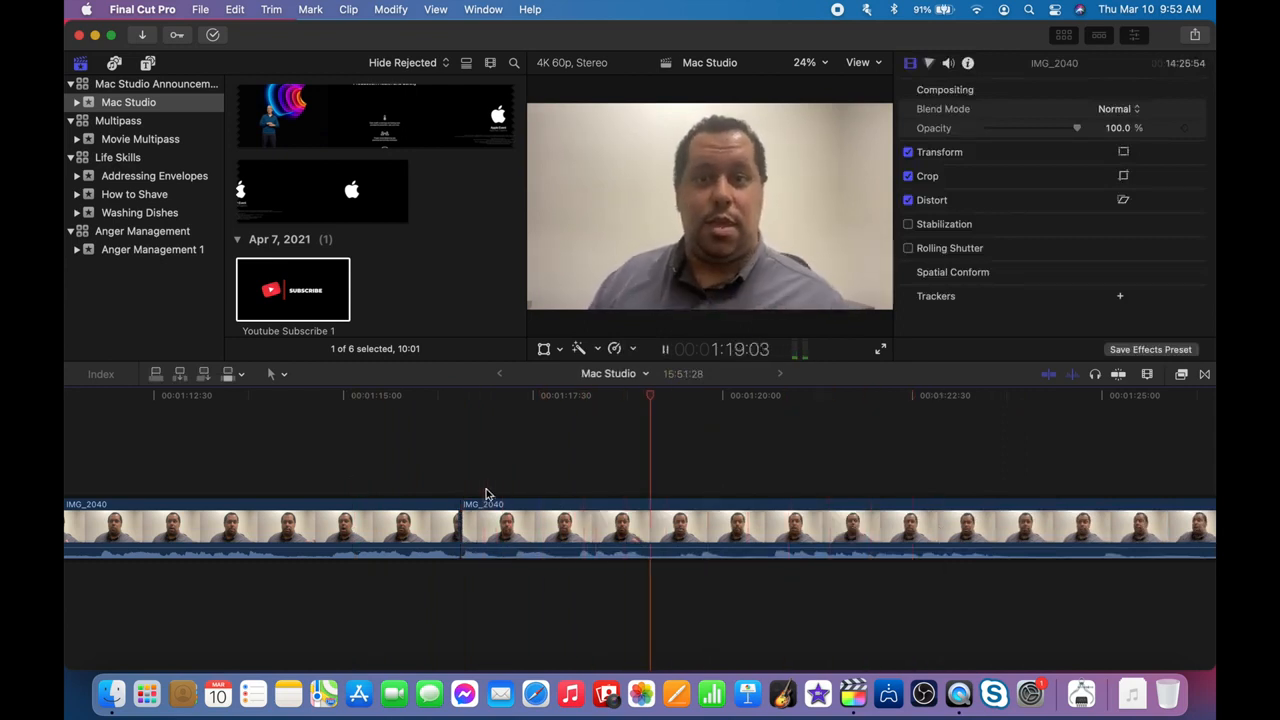
{"action": "key", "text": "space"}
{"action": "key", "text": "super+b"}
{"action": "key", "text": "space"}
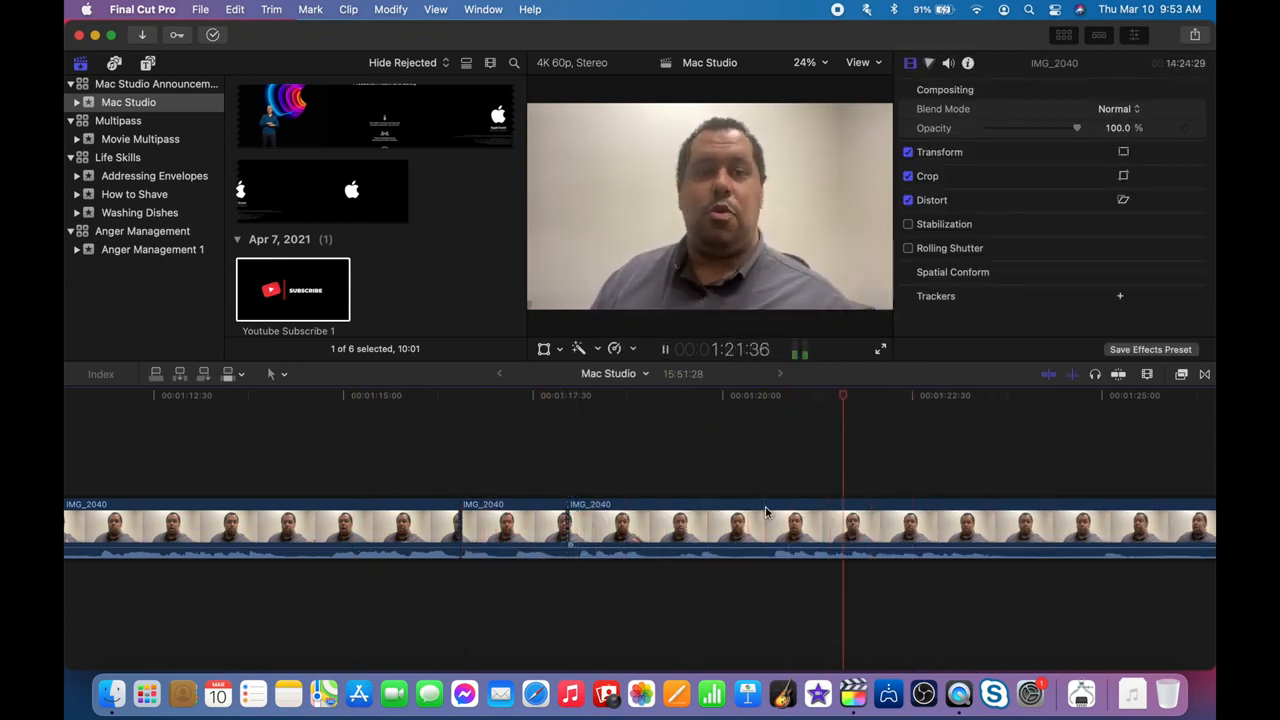
Review playback to about 1:39, split IMG_2040 at about 1:34.7, and delete the section back to the 1:18 cut.
{"action": "scroll", "coordinate": [766, 513], "scroll_direction": "right", "scroll_amount": 5}
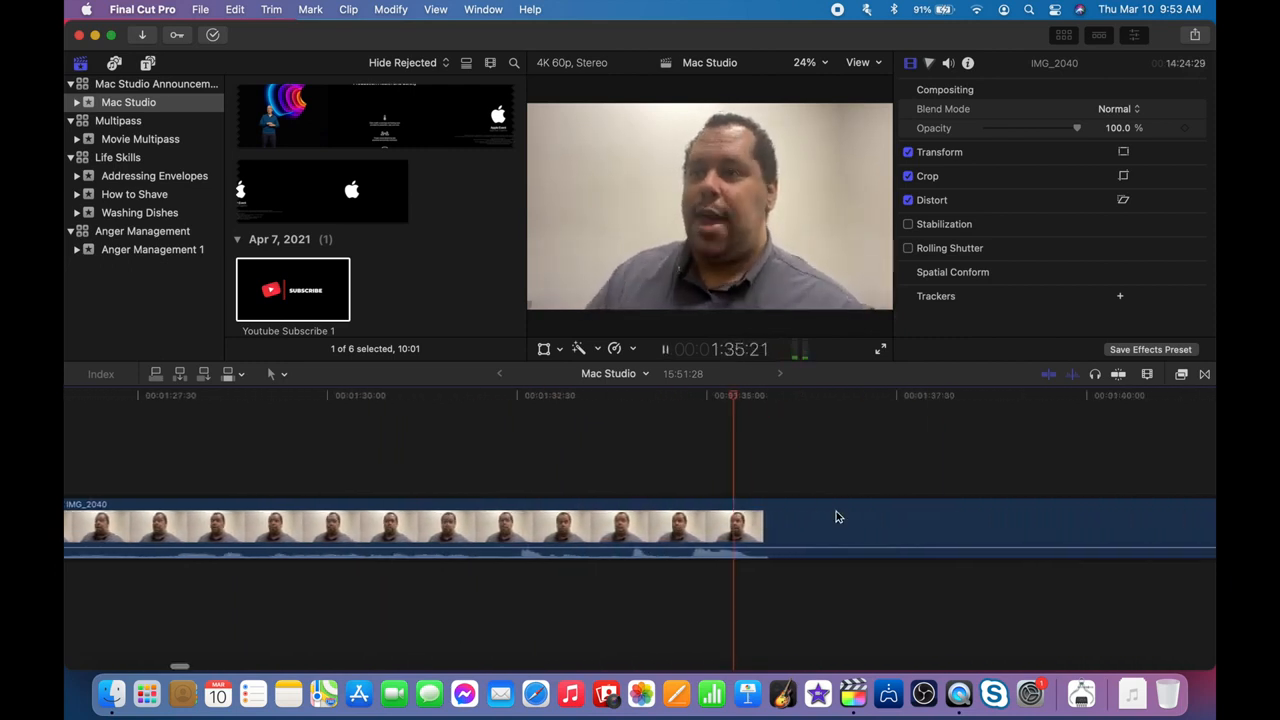
{"action": "key", "text": "space"}
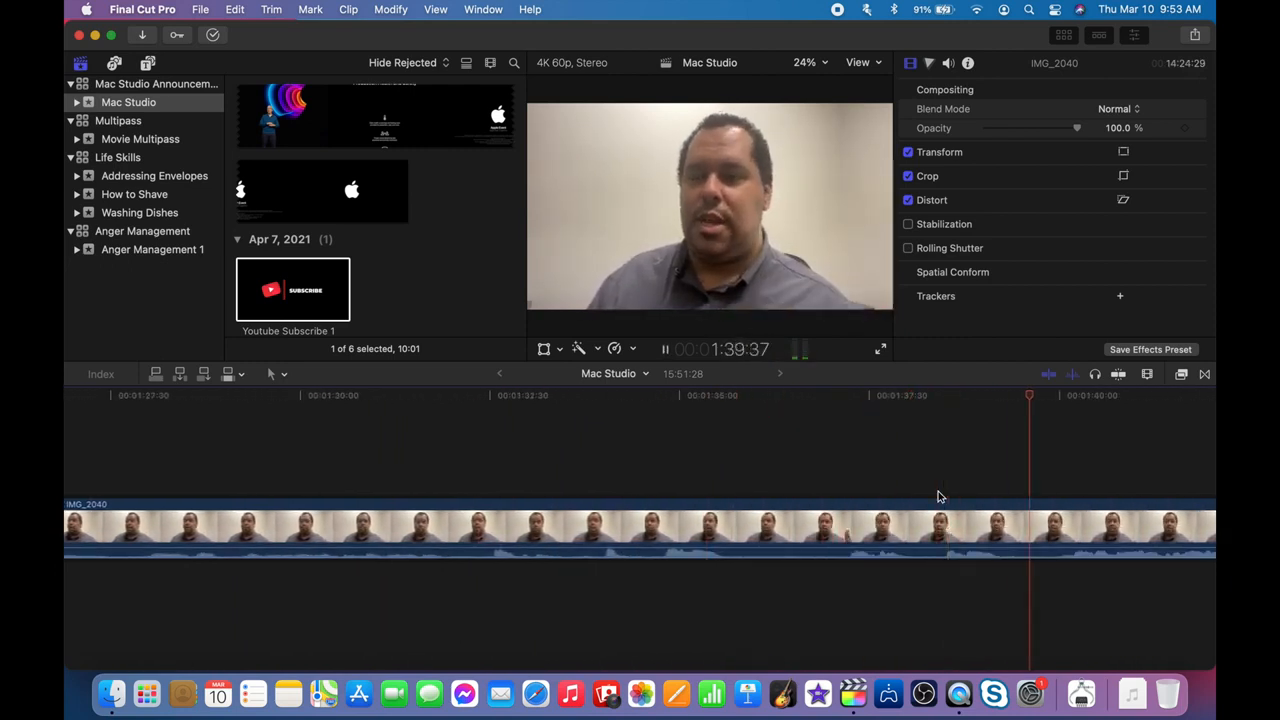
{"action": "scroll", "coordinate": [939, 495], "scroll_direction": "right", "scroll_amount": 3}
{"action": "key", "text": "space"}
{"action": "key", "text": "space"}
{"action": "key", "text": "space"}
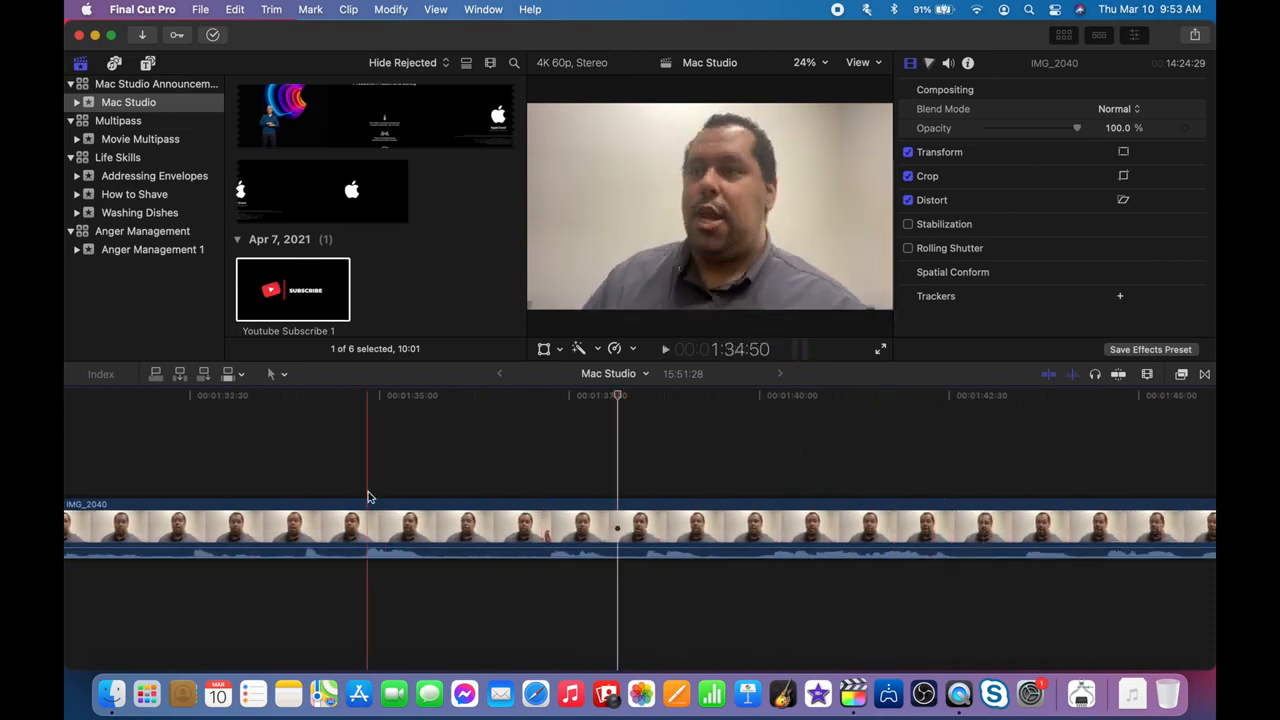
{"action": "scroll", "coordinate": [375, 485], "scroll_direction": "left", "scroll_amount": 10}
{"action": "key", "text": "space"}
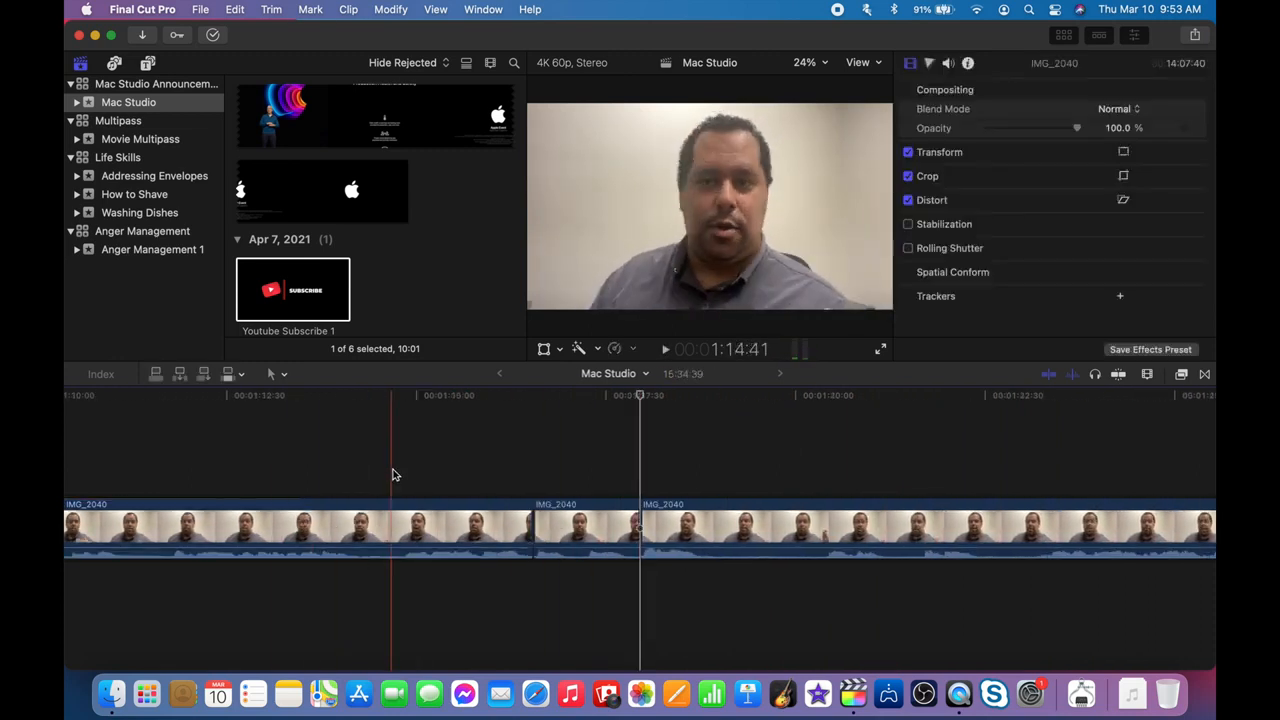
Delete the part of IMG_2040 between about 1:17.1 and the 1:18 cut, and the following part from about 1:18 to 1:19.6.
{"action": "key", "text": "space"}
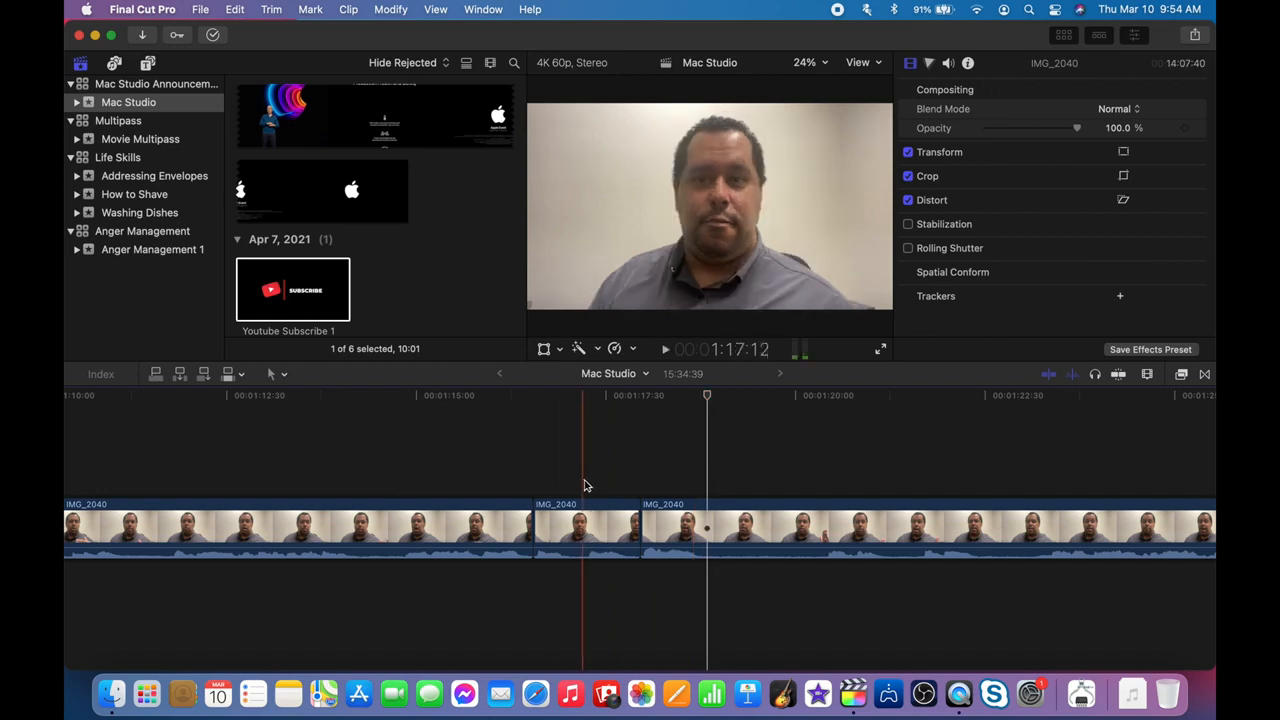
{"action": "key", "text": "super+b"}
{"action": "left_click", "coordinate": [609, 528]}
{"action": "key", "text": "BackSpace"}
{"action": "key", "text": "space"}
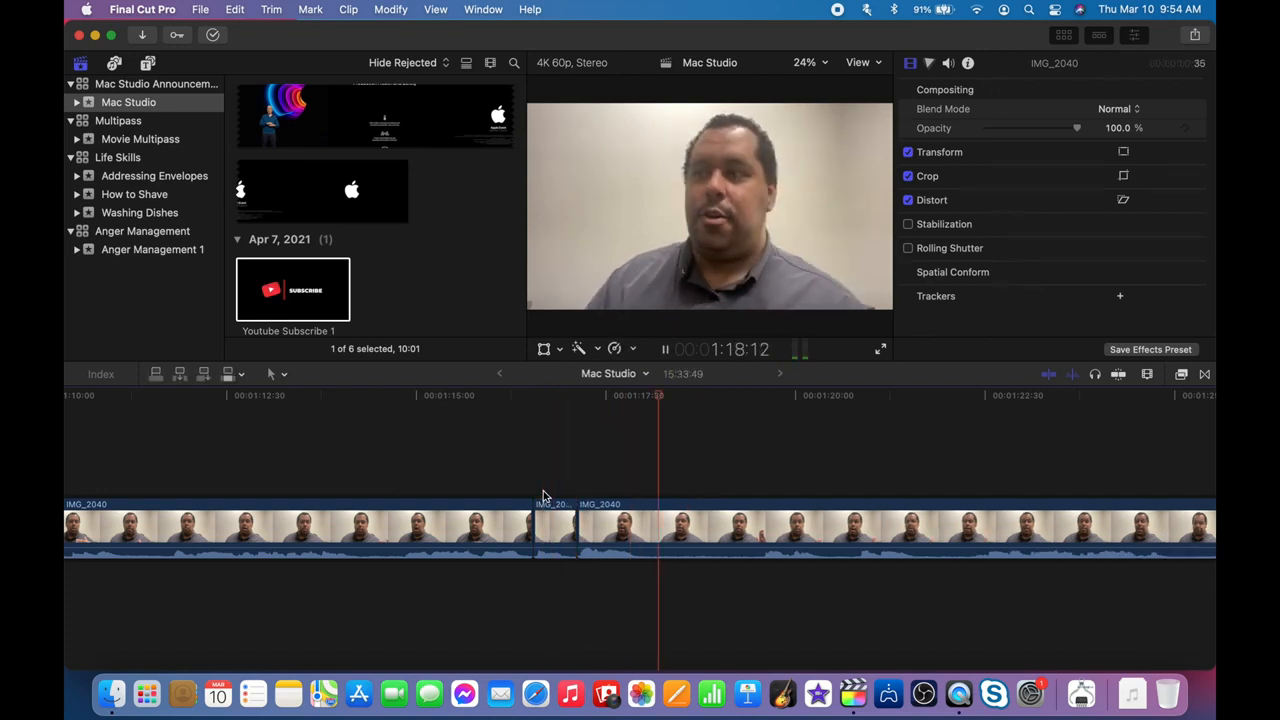
{"action": "key", "text": "space"}
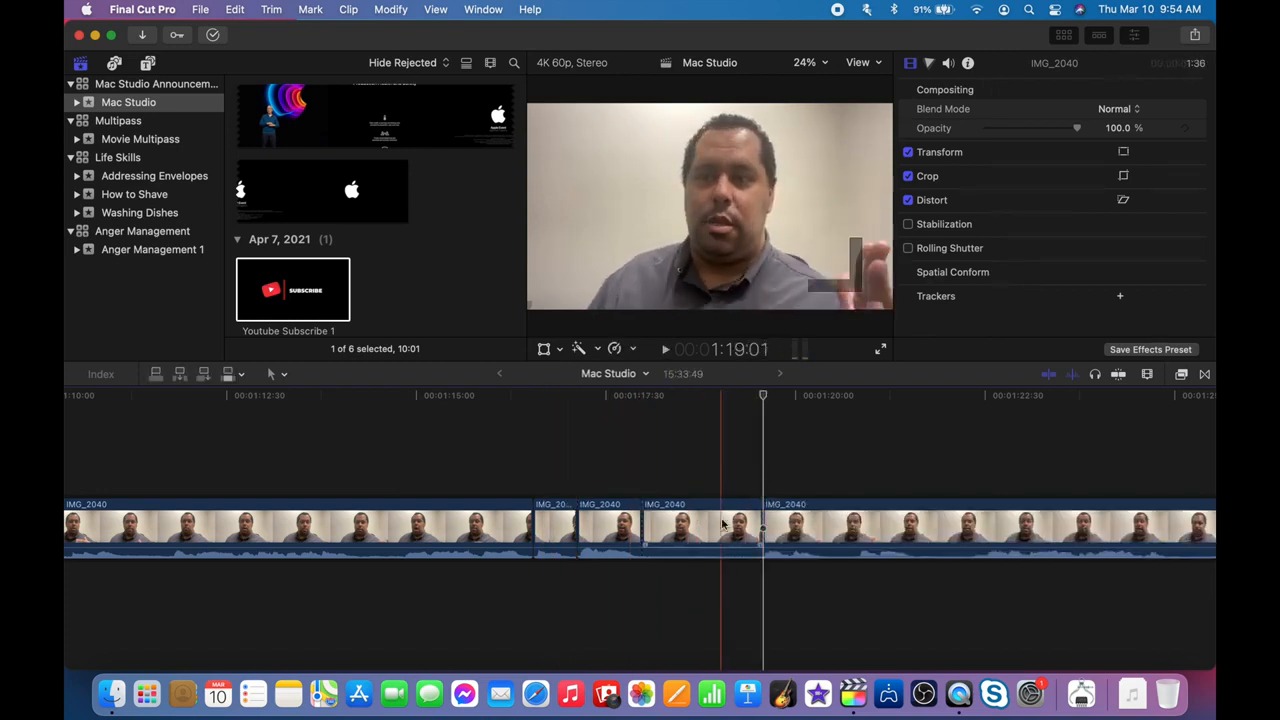
Review the following footage, split IMG_2040 at about 1:26.4 and 1:28, and delete the section between the cuts.
{"action": "key", "text": "space"}
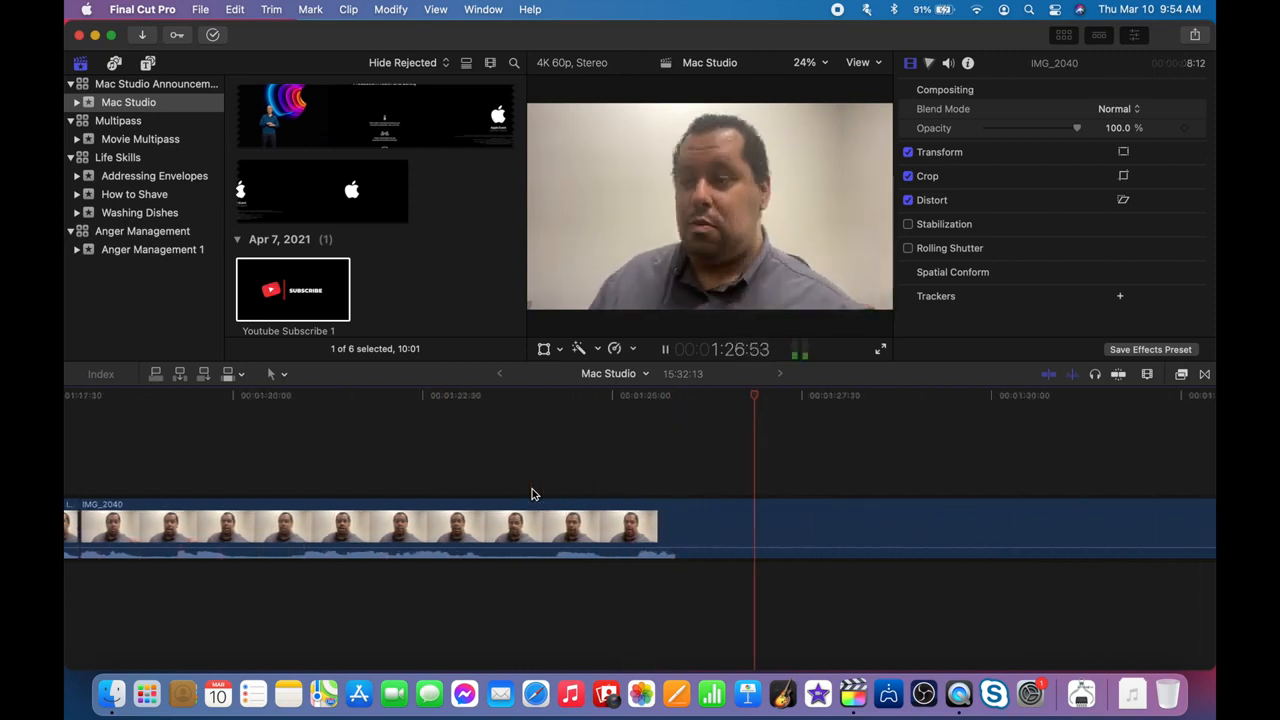
{"action": "key", "text": "space"}
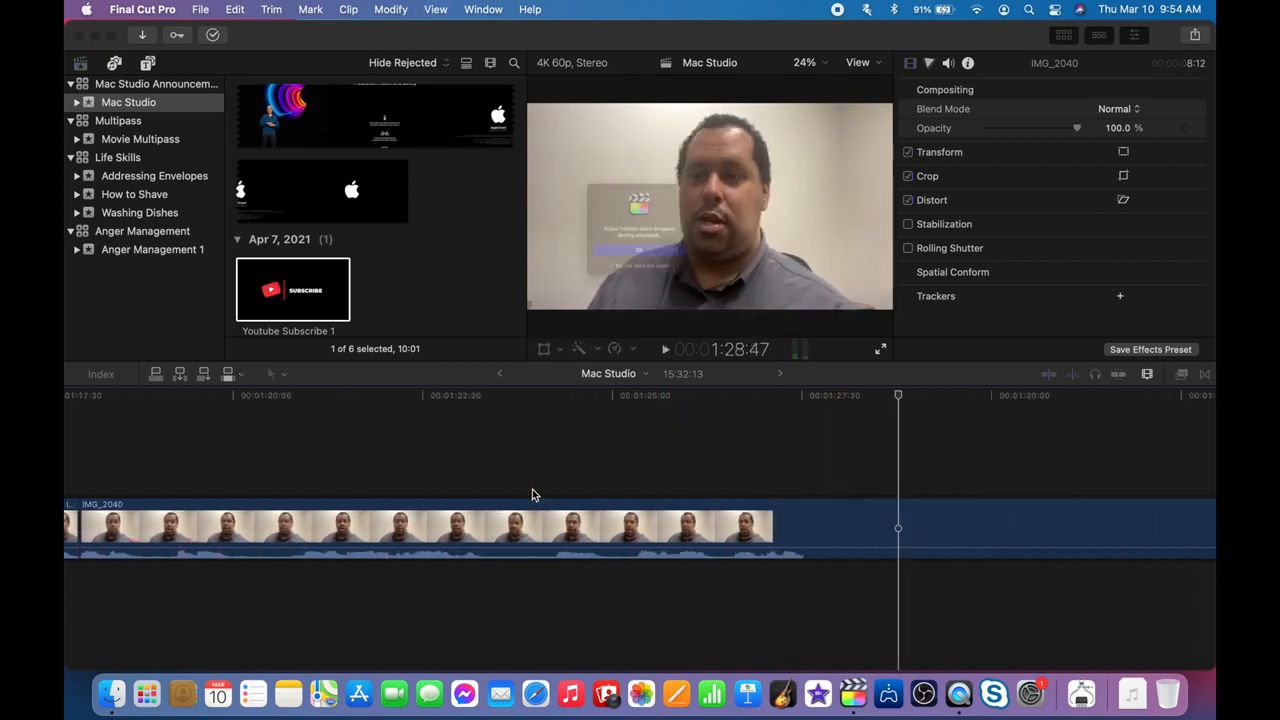
{"action": "left_click", "coordinate": [727, 470]}
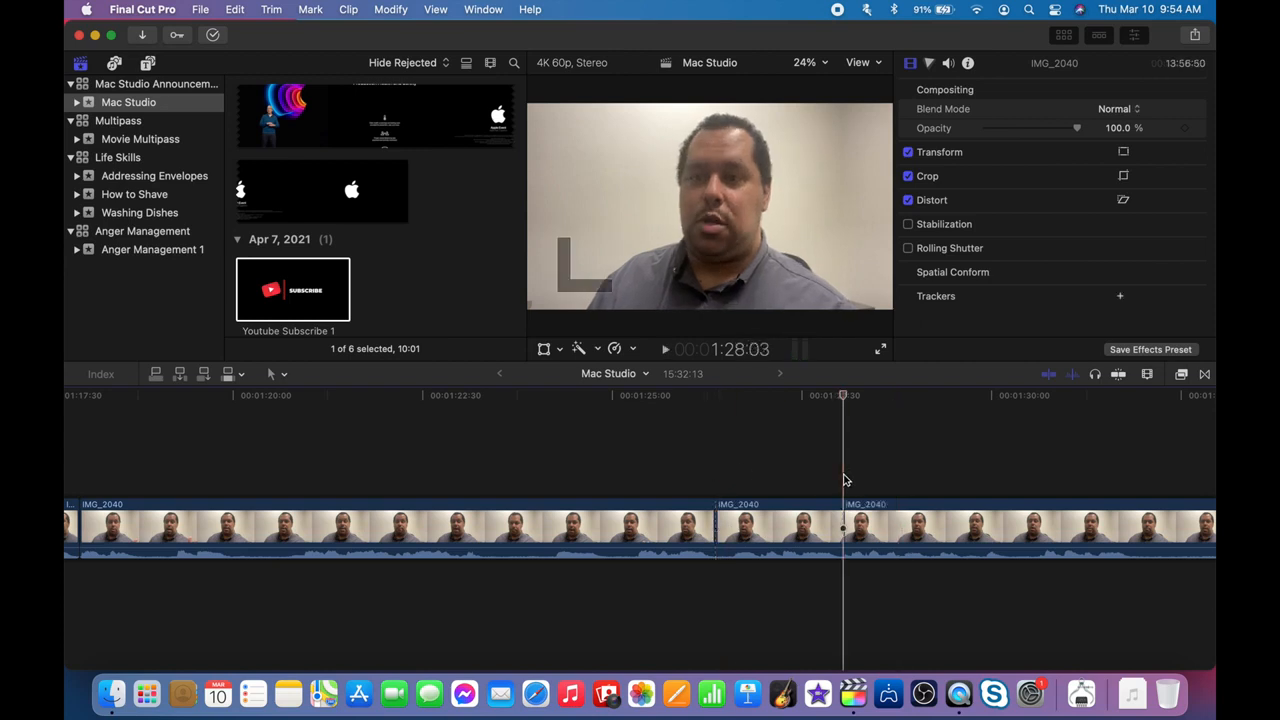
{"action": "left_click", "coordinate": [646, 446]}
Replay the footage around the join, split IMG_2040 at about 1:28.9, and delete the section back to the 1:26.4 cut.
{"action": "key", "text": "space"}
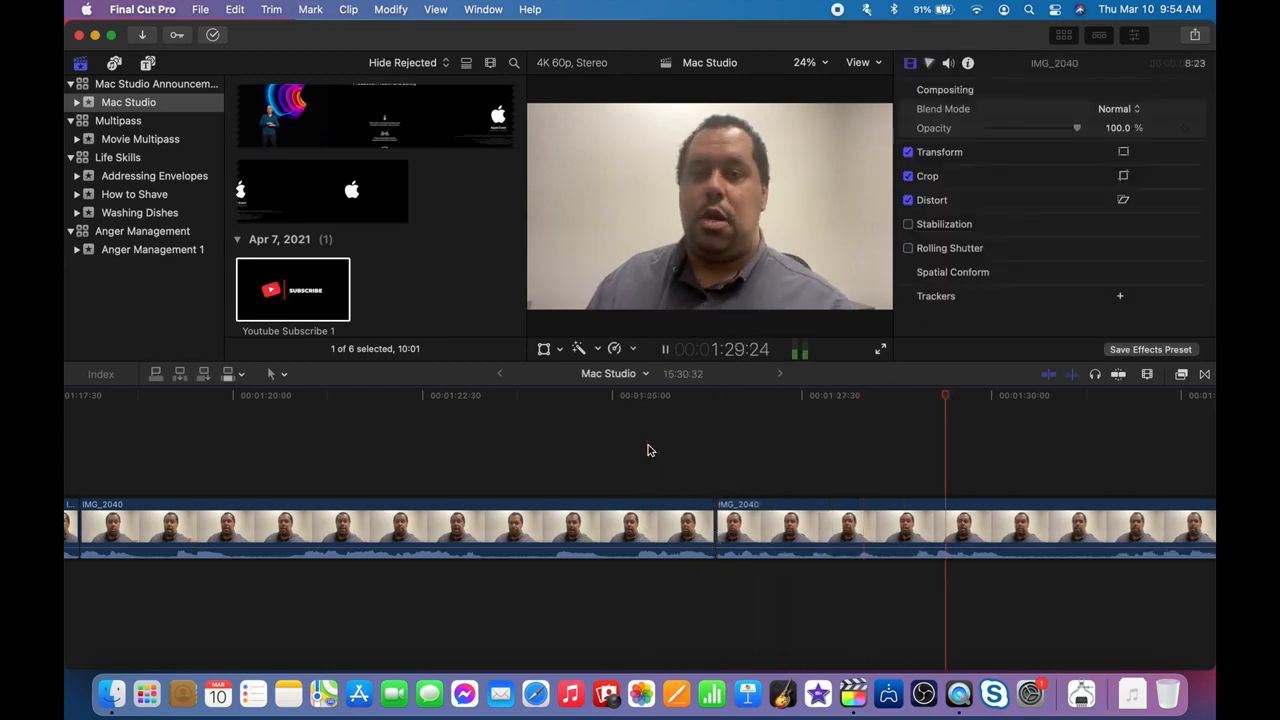
{"action": "key", "text": "space"}
{"action": "left_click", "coordinate": [909, 460]}
{"action": "key", "text": "super+b"}
{"action": "left_click", "coordinate": [840, 525]}
{"action": "key", "text": "Delete"}
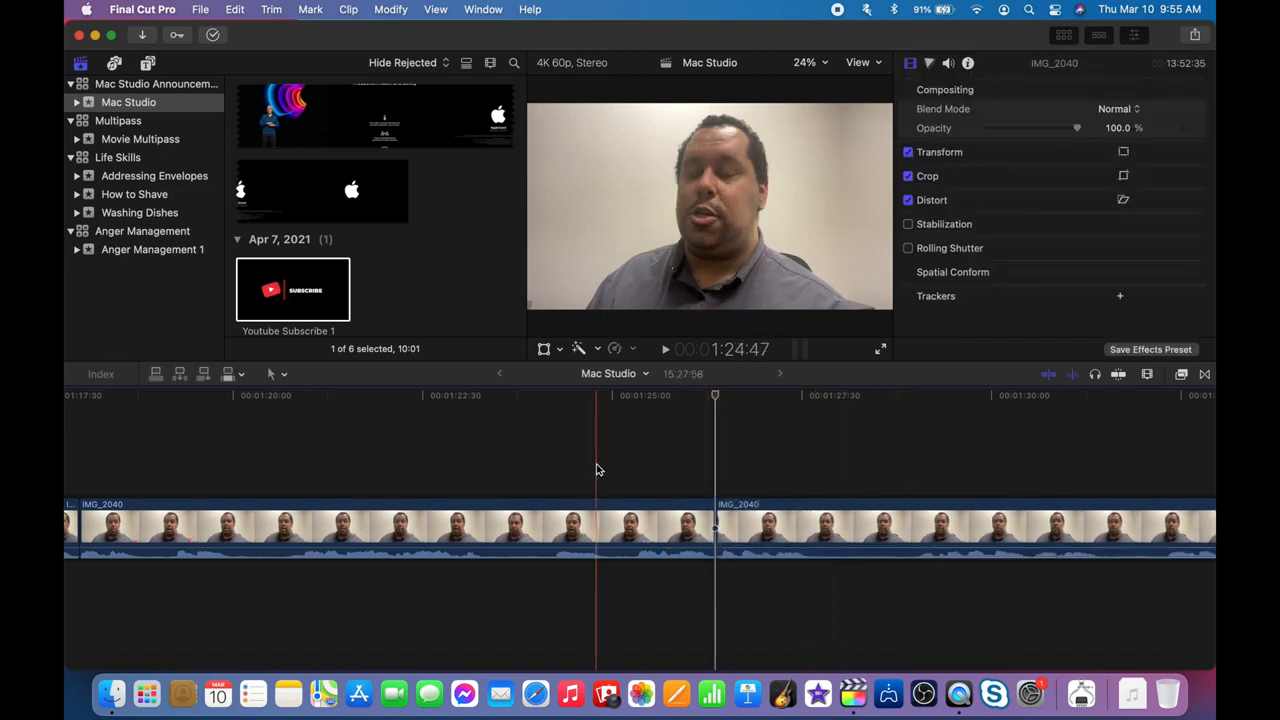
Play on to about 1:37, split IMG_2040 at about 1:34.5 and 1:37.2, and delete the section between.
{"action": "key", "text": "space"}
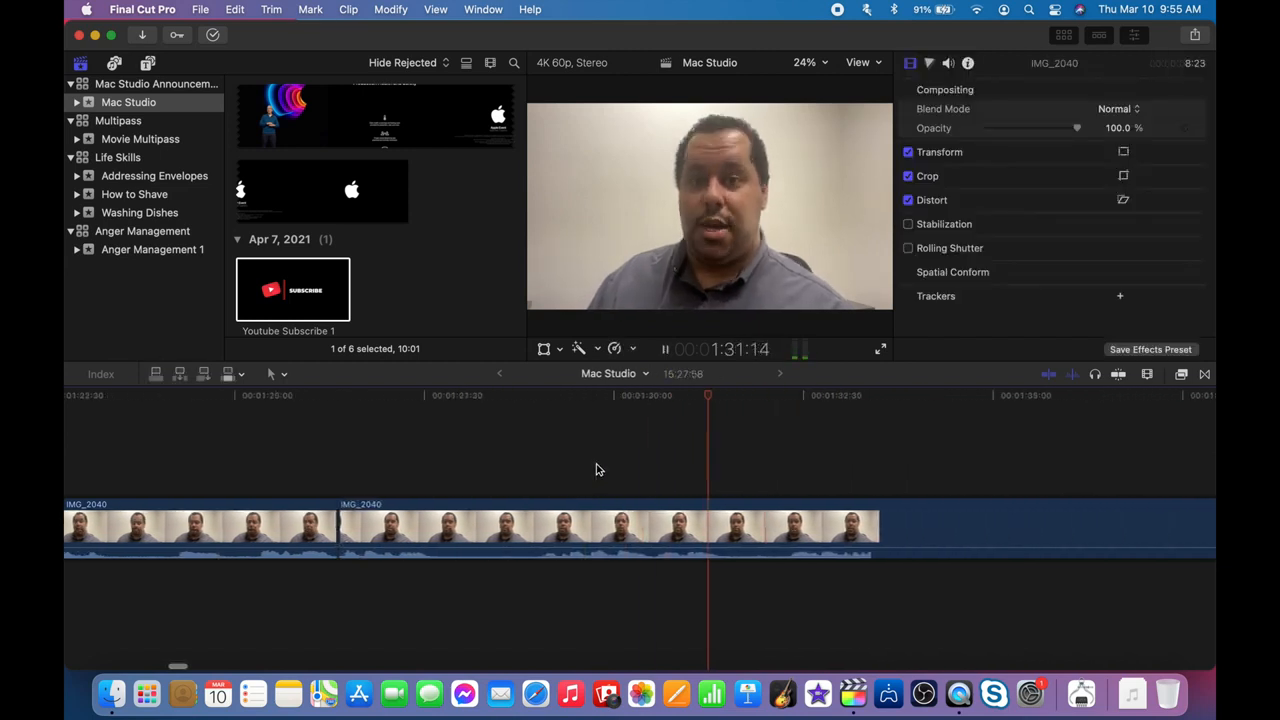
{"action": "key", "text": "space"}
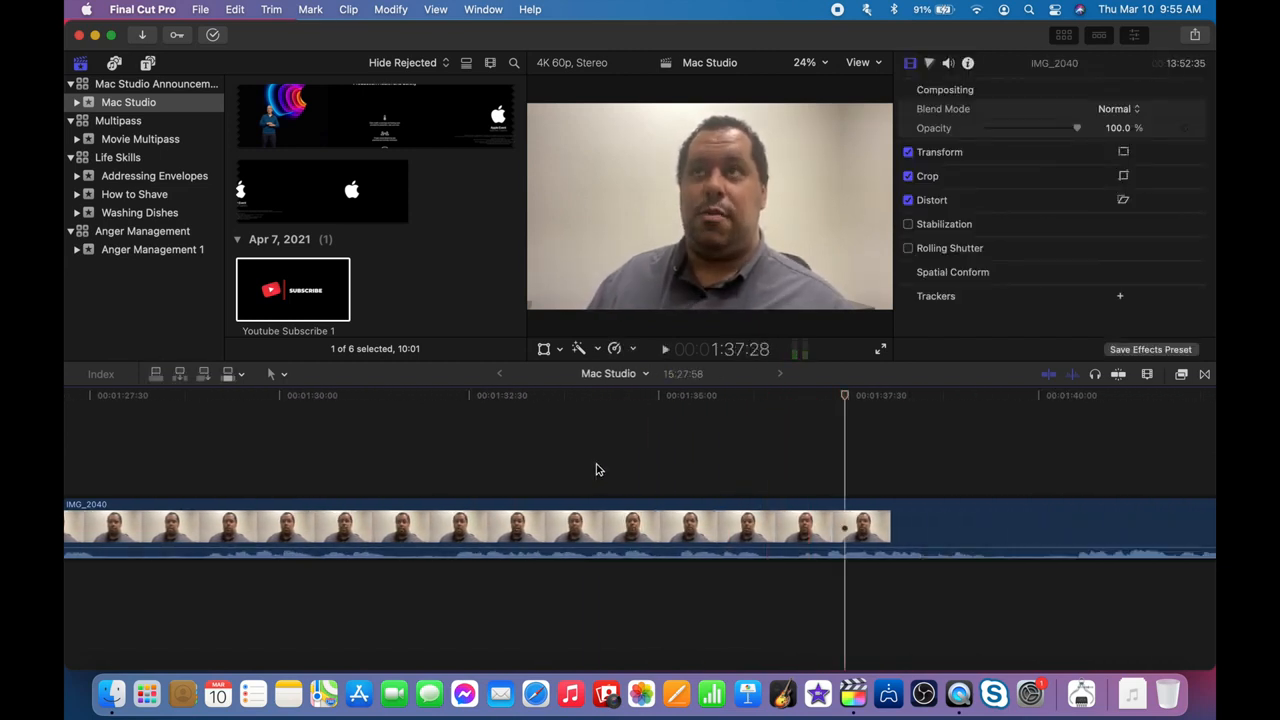
{"action": "left_click", "coordinate": [677, 465]}
{"action": "left_click", "coordinate": [659, 462]}
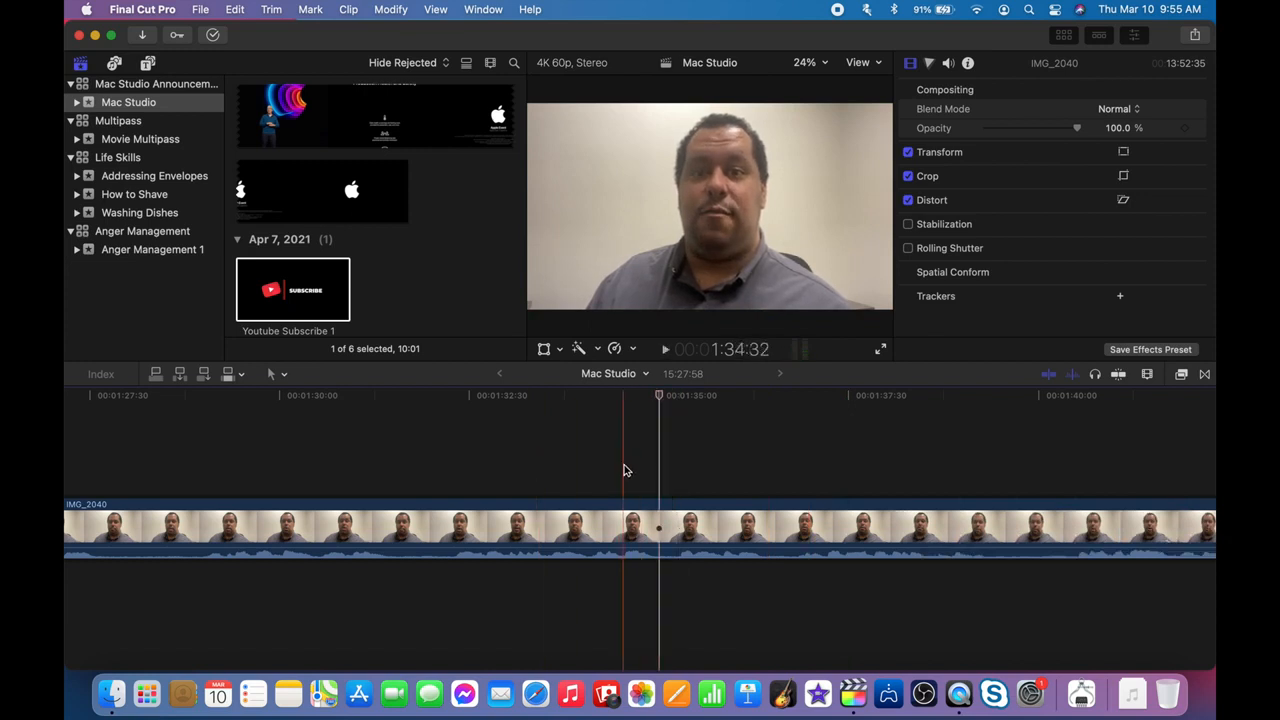
{"action": "key", "text": "space"}
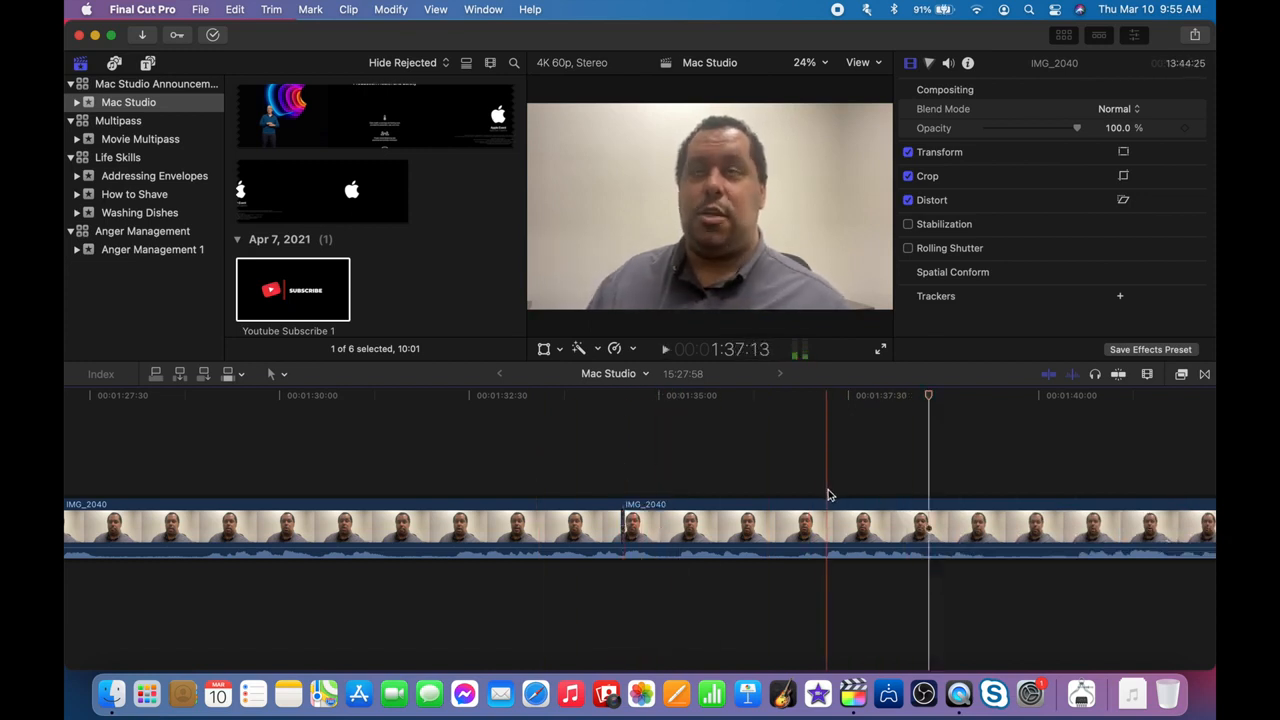
{"action": "key", "text": "super+b"}
{"action": "left_click", "coordinate": [749, 515]}
{"action": "key", "text": "BackSpace"}
Split IMG_2040 at about 1:36.6 and delete the roughly 18 seconds of footage that follow the cut.
{"action": "key", "text": "space"}
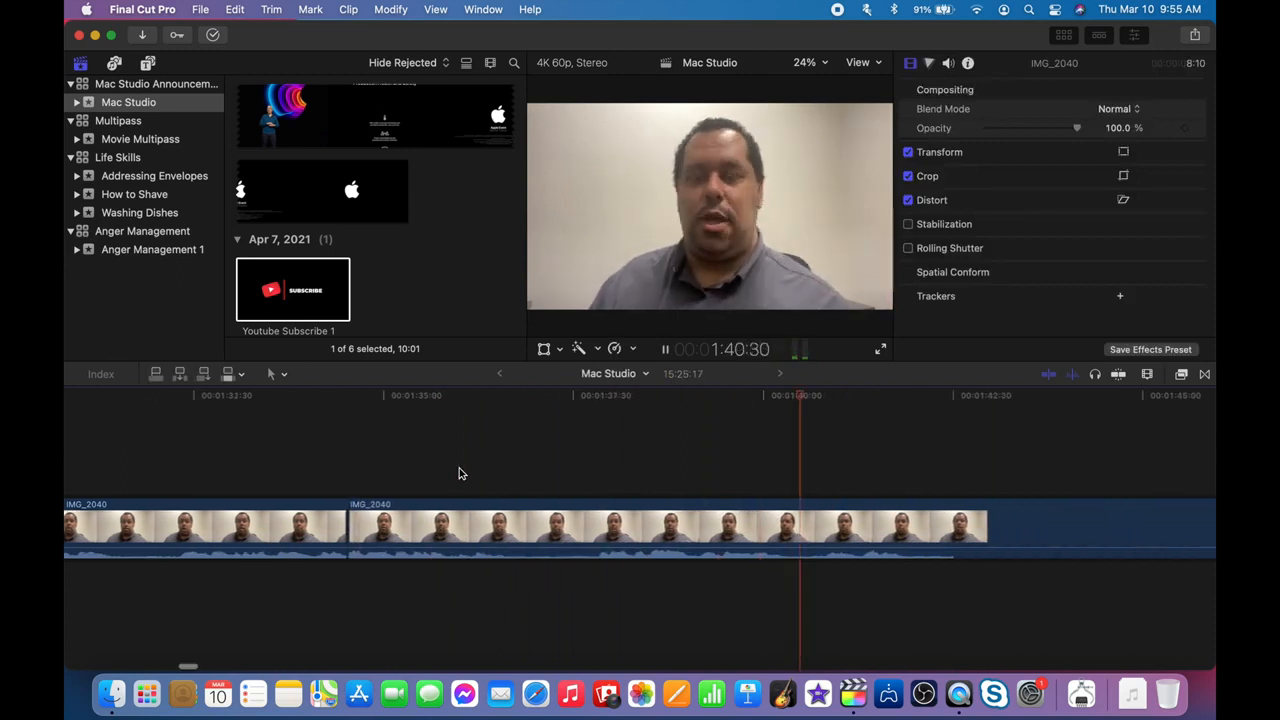
{"action": "key", "text": "space"}
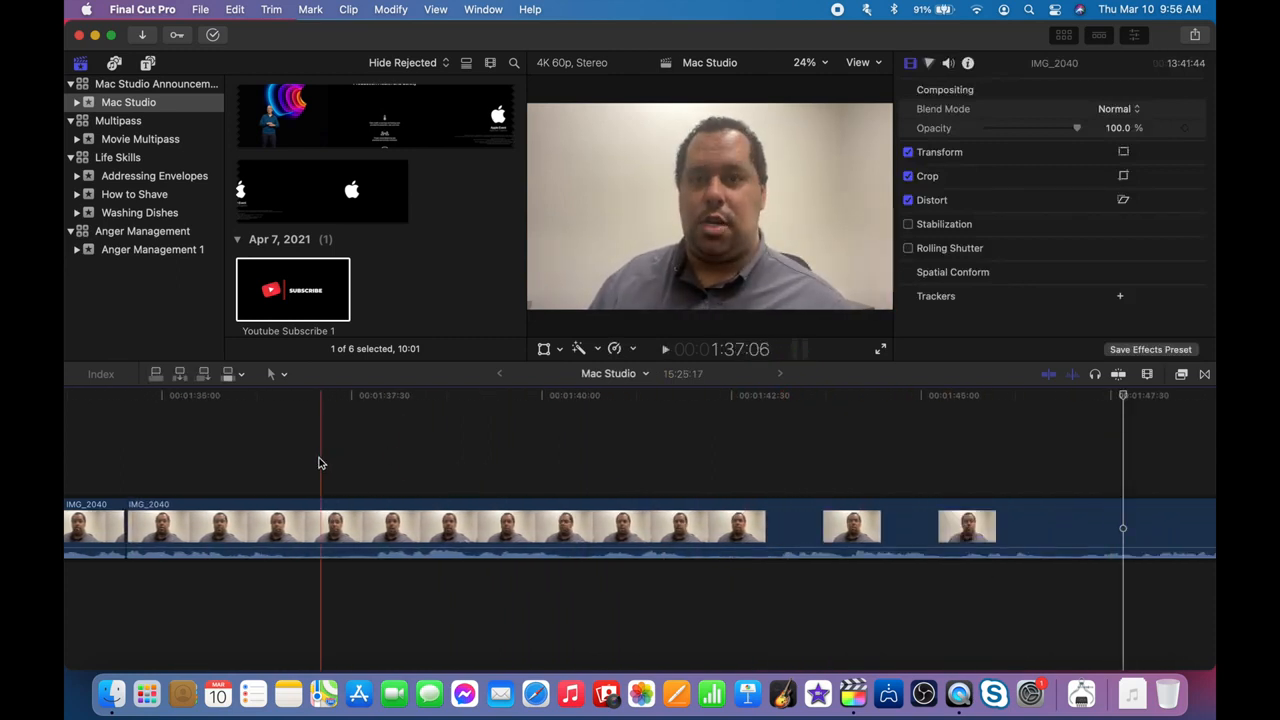
{"action": "key", "text": "space"}
{"action": "key", "text": "super+b"}
{"action": "key", "text": "space"}
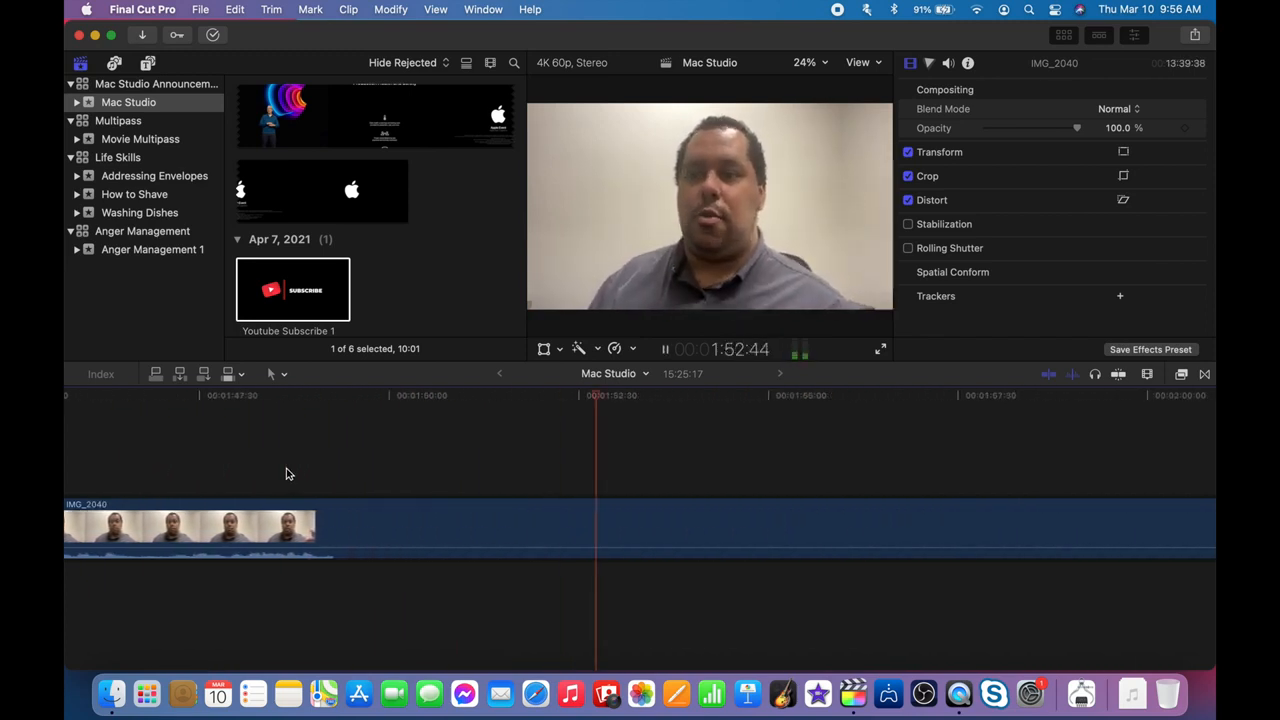
{"action": "key", "text": "space"}
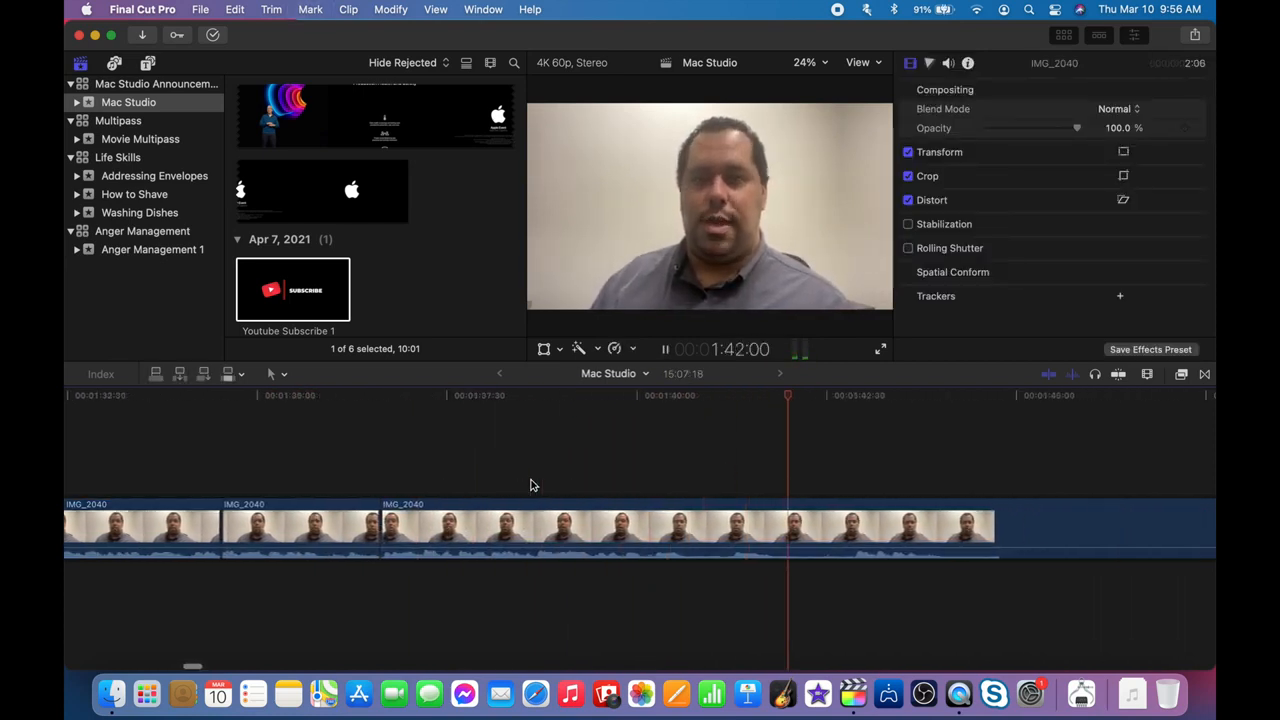
Split IMG_2040 at about 1:40.7 and 1:42.9, and delete the section between the cuts.
{"action": "key", "text": "space"}
{"action": "left_click", "coordinate": [544, 483]}
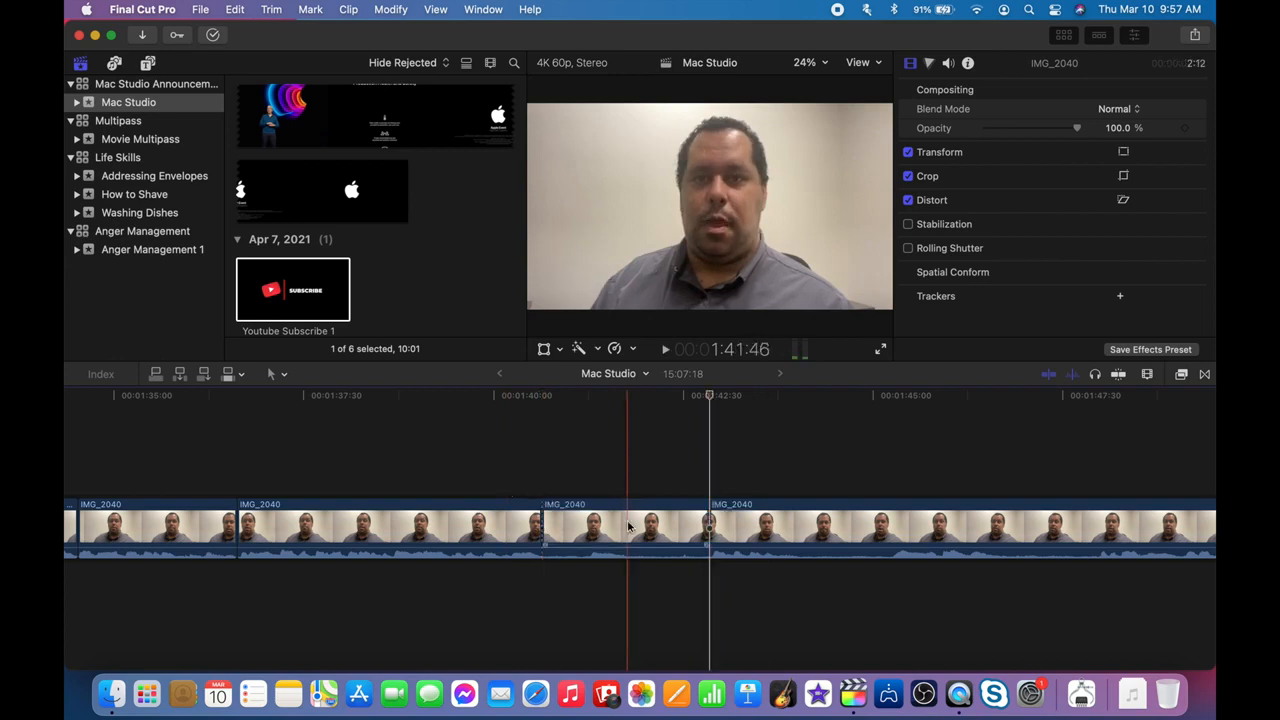
{"action": "key", "text": "Delete"}
Review playback to about 1:52, split IMG_2040 at about 1:44.3 and 1:50.5, and delete the section between.
{"action": "left_click", "coordinate": [474, 483]}
{"action": "key", "text": "space"}
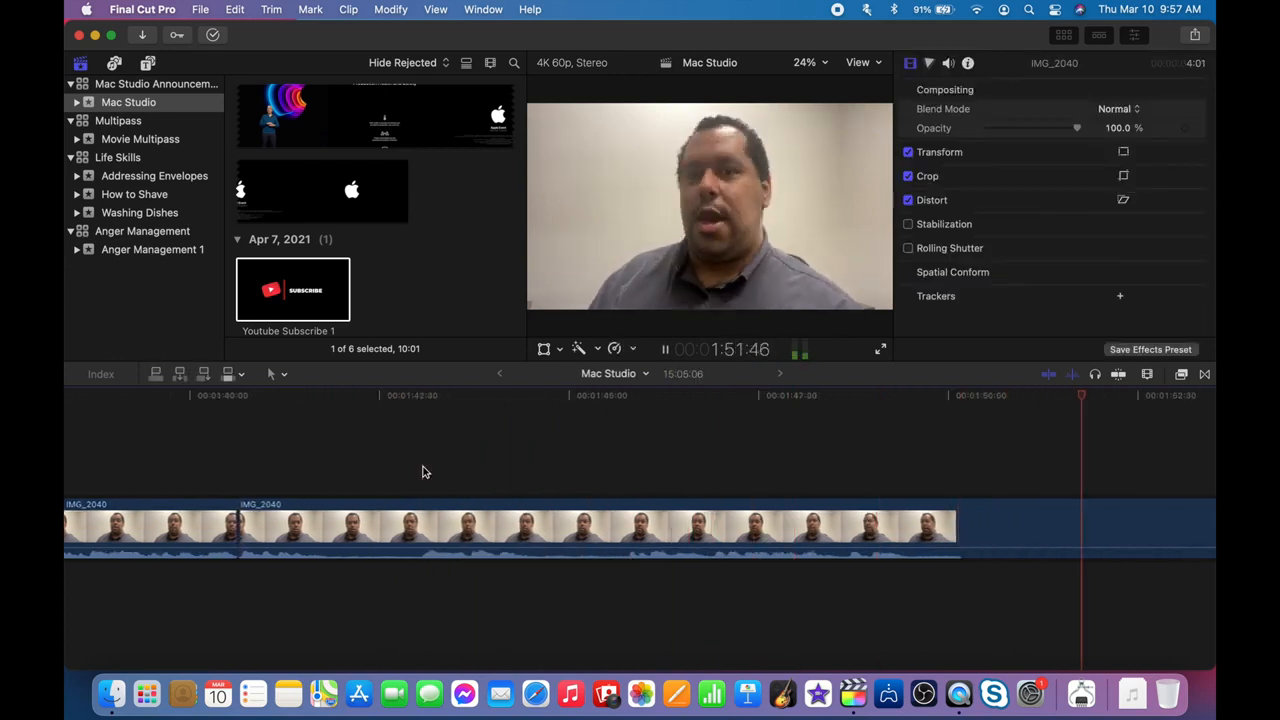
{"action": "left_click", "coordinate": [634, 271]}
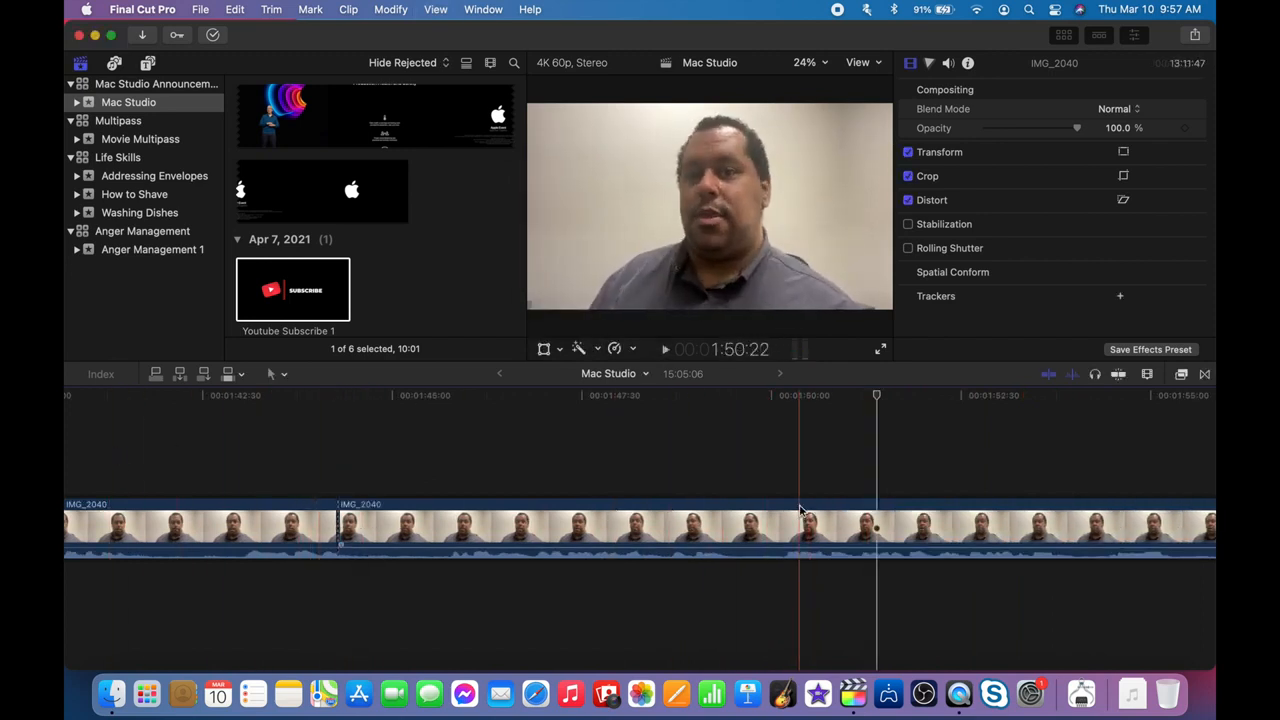
{"action": "left_click", "coordinate": [832, 509]}
{"action": "key", "text": "space"}
{"action": "left_click", "coordinate": [826, 480]}
{"action": "key", "text": "space"}
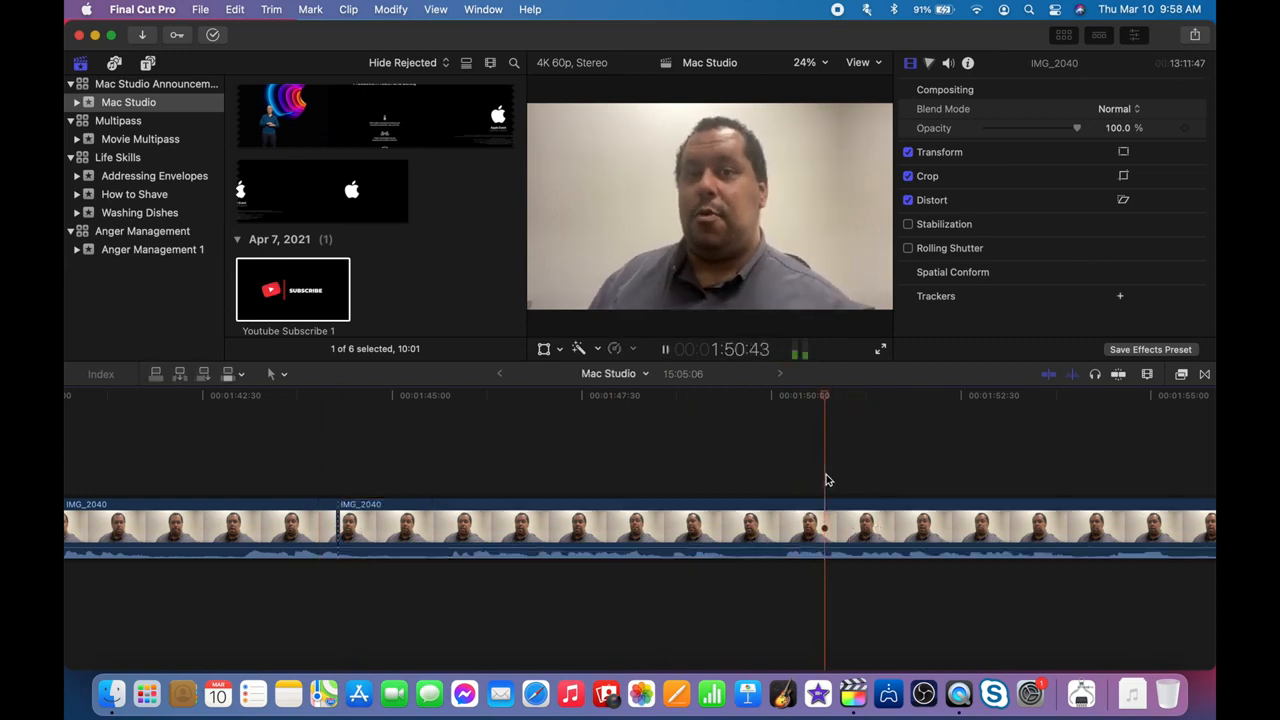
{"action": "key", "text": "Delete"}
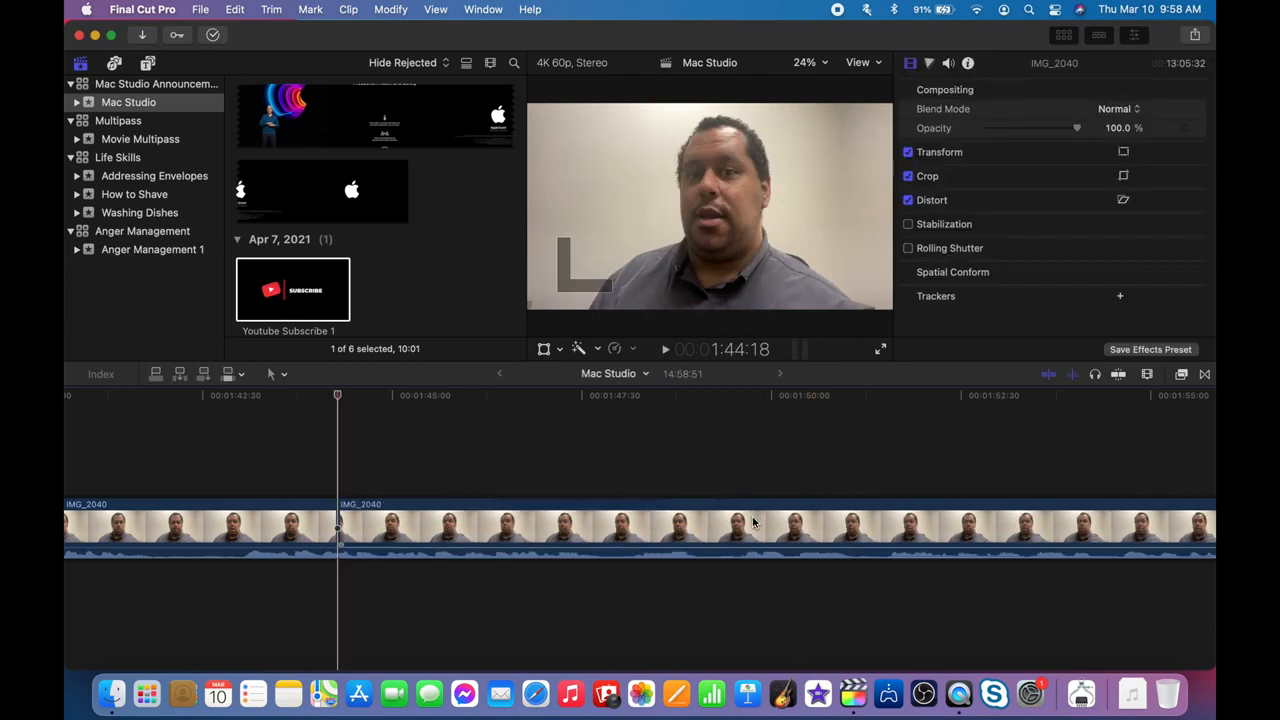
Play on past 2:06, split IMG_2040 at about 2:04.8 and 2:06.6, and delete the section between the cuts.
{"action": "left_click", "coordinate": [234, 506]}
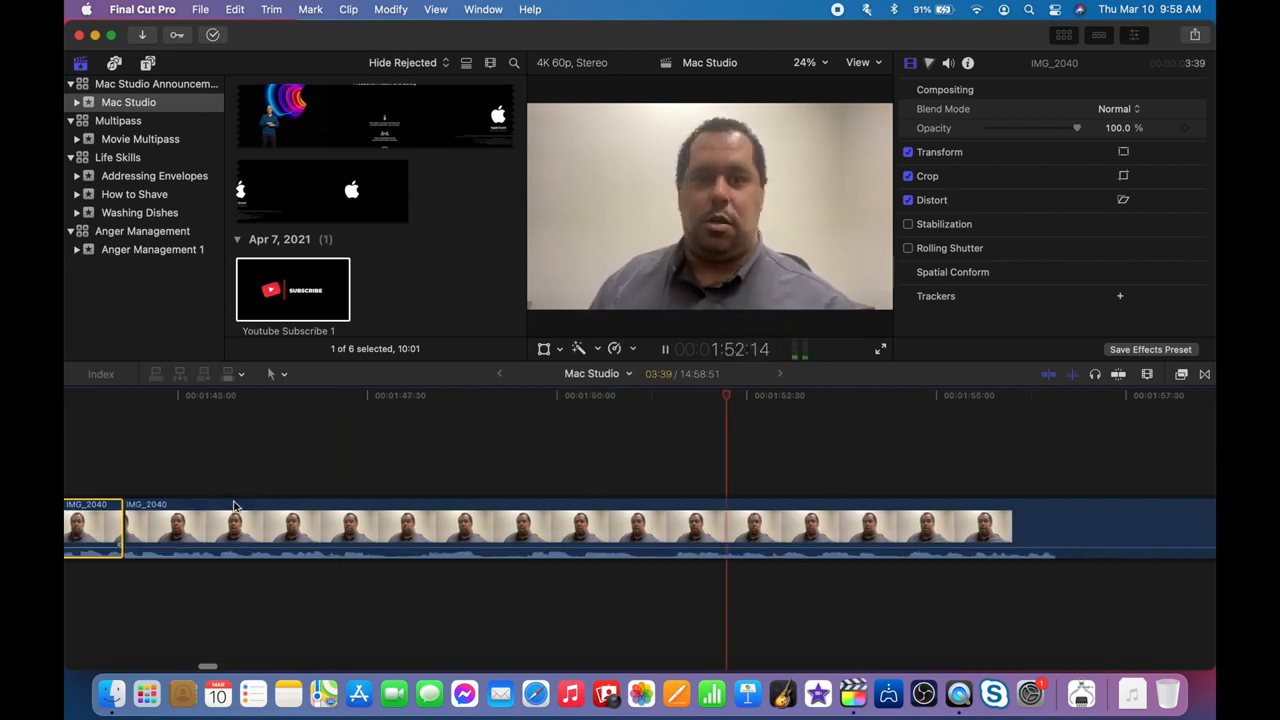
{"action": "key", "text": "space"}
{"action": "key", "text": "space"}
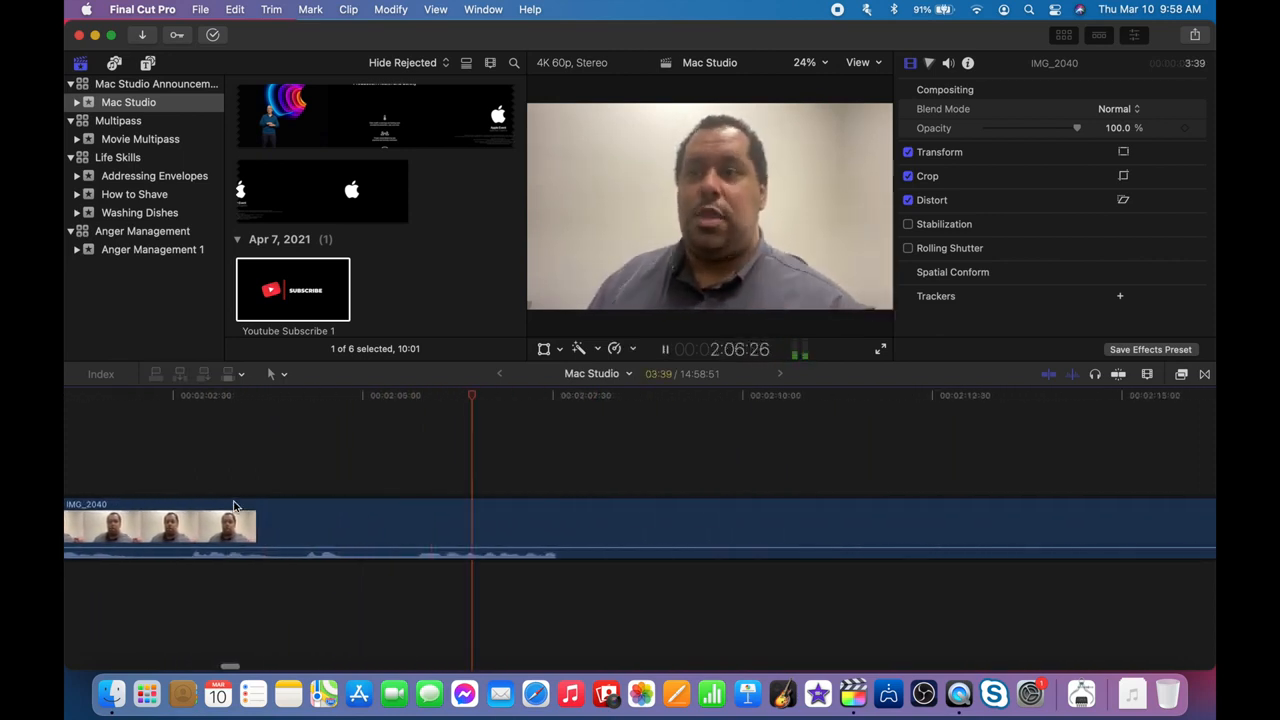
{"action": "key", "text": "space"}
{"action": "key", "text": "space"}
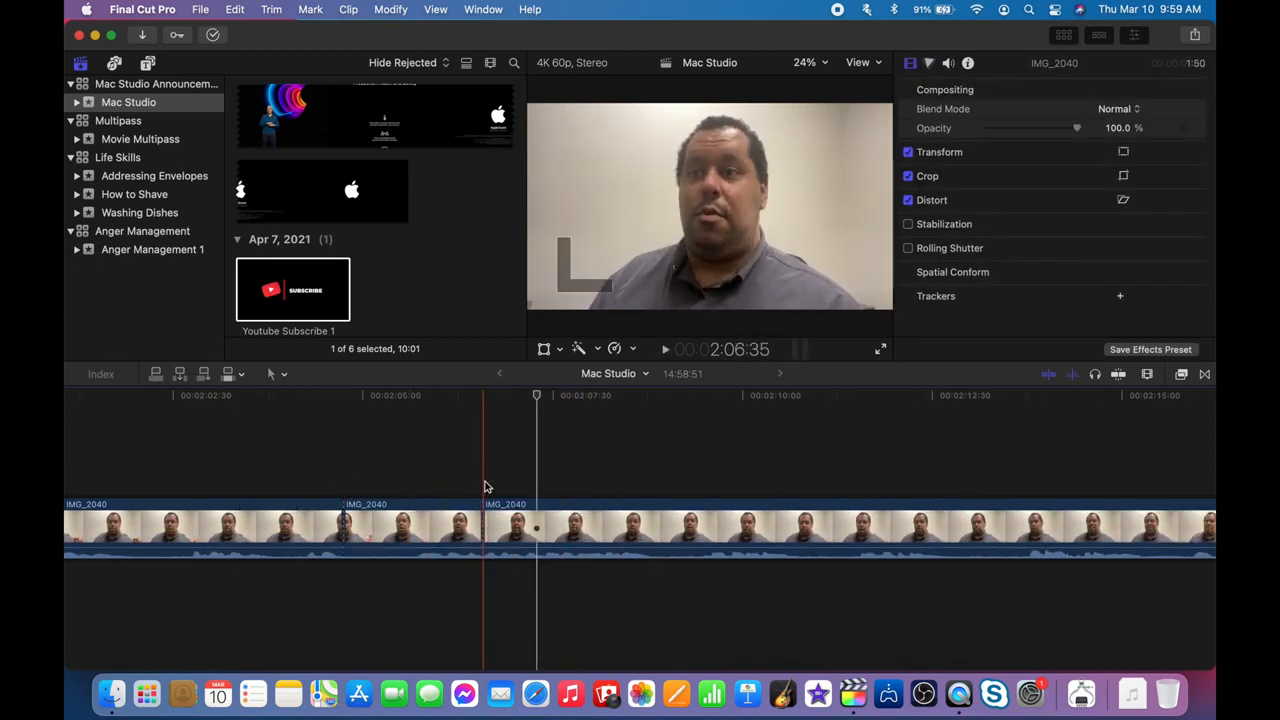
{"action": "key", "text": "Delete"}
Review the footage around 2:15, split IMG_2040 at about 2:15.6 and 2:16.7, and delete the section between.
{"action": "key", "text": "space"}
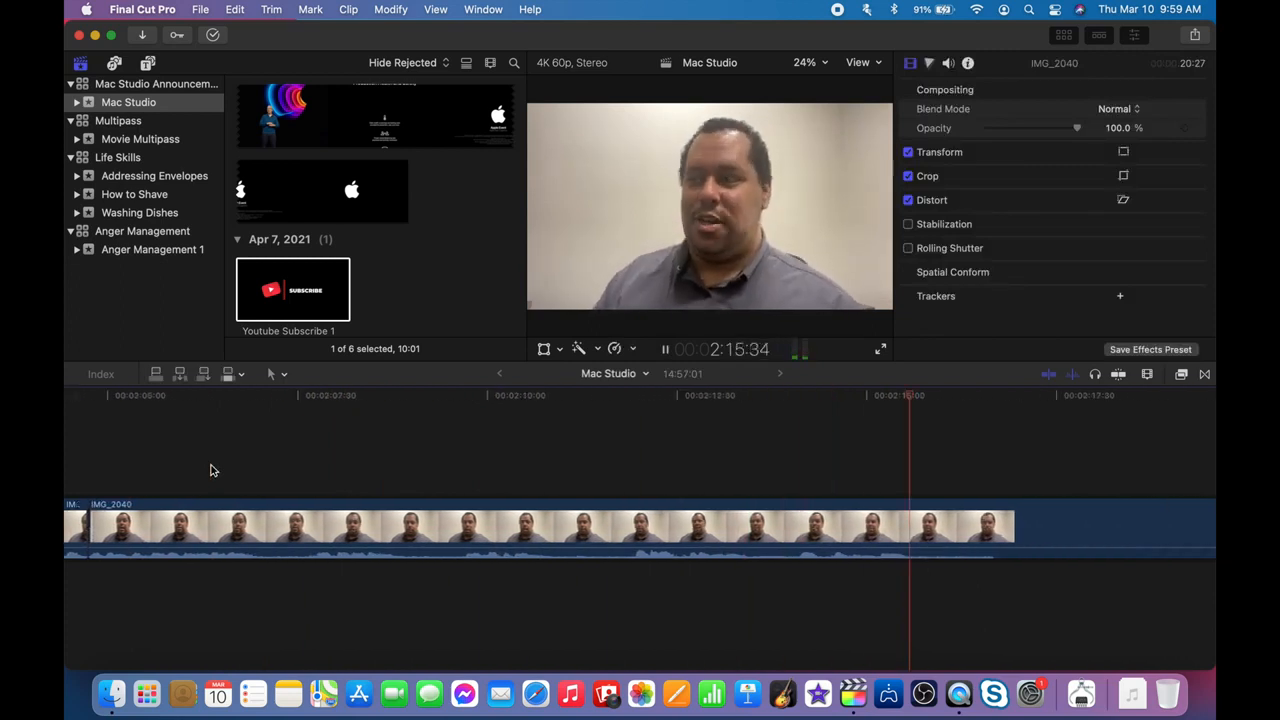
{"action": "key", "text": "Return"}
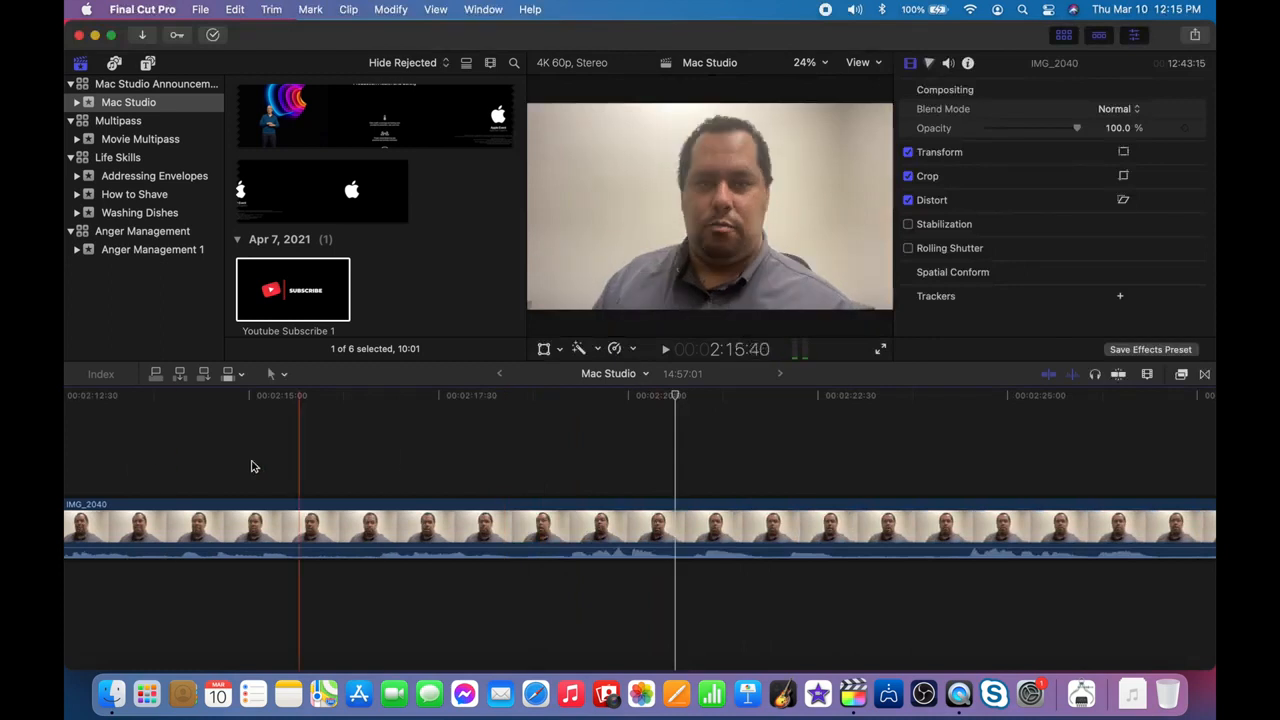
{"action": "scroll", "coordinate": [200, 460], "scroll_direction": "left", "scroll_amount": 10}
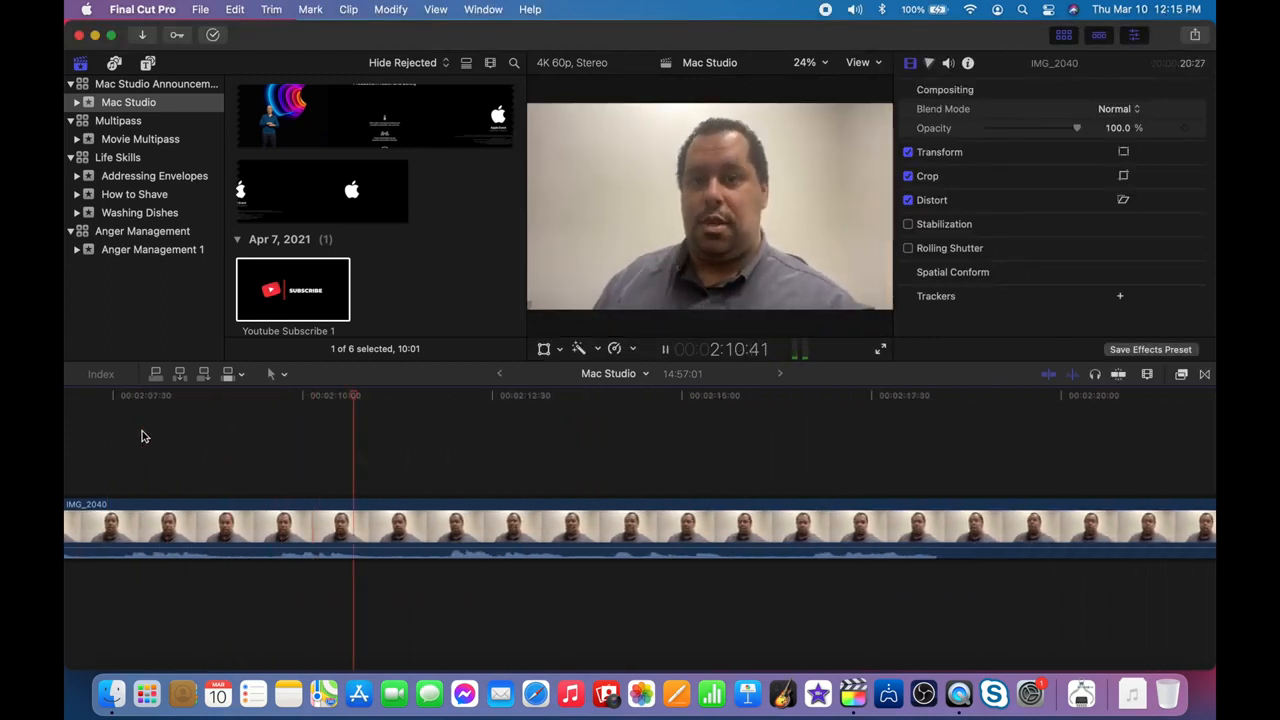
{"action": "key", "text": "space"}
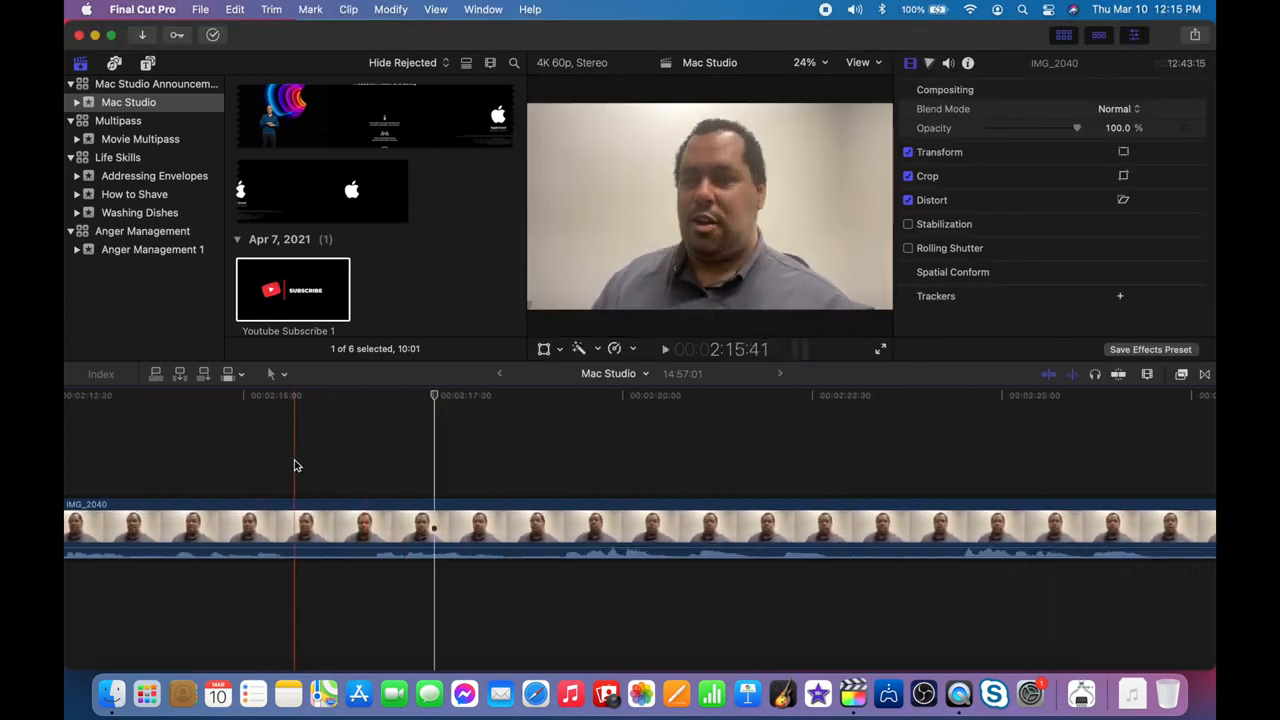
{"action": "left_click", "coordinate": [290, 463]}
{"action": "key", "text": "super+b"}
{"action": "left_click", "coordinate": [369, 491]}
{"action": "key", "text": "super+b"}
{"action": "left_click", "coordinate": [346, 523]}
{"action": "key", "text": "Delete"}
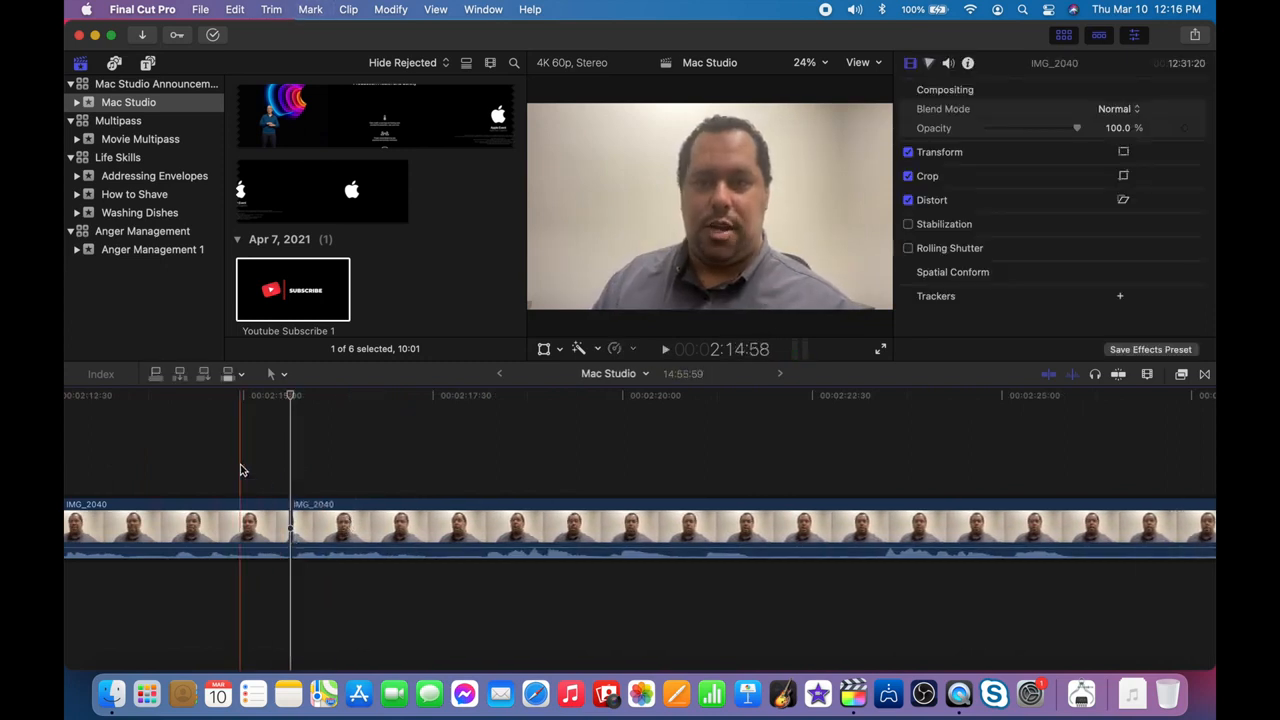
Go back to about 2:10.9, split IMG_2040 there and at about 2:12, and delete the one-second section between.
{"action": "scroll", "coordinate": [240, 470], "scroll_direction": "left", "scroll_amount": 5}
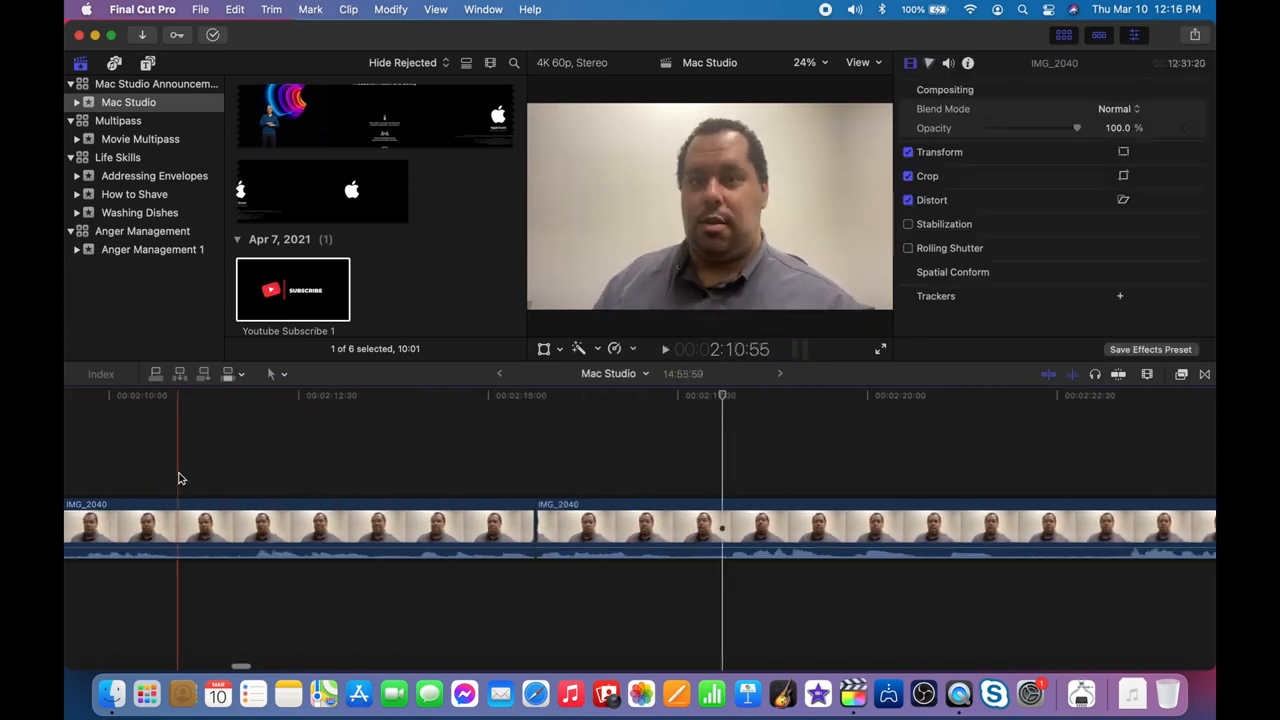
{"action": "left_click", "coordinate": [220, 527]}
{"action": "key", "text": "Delete"}
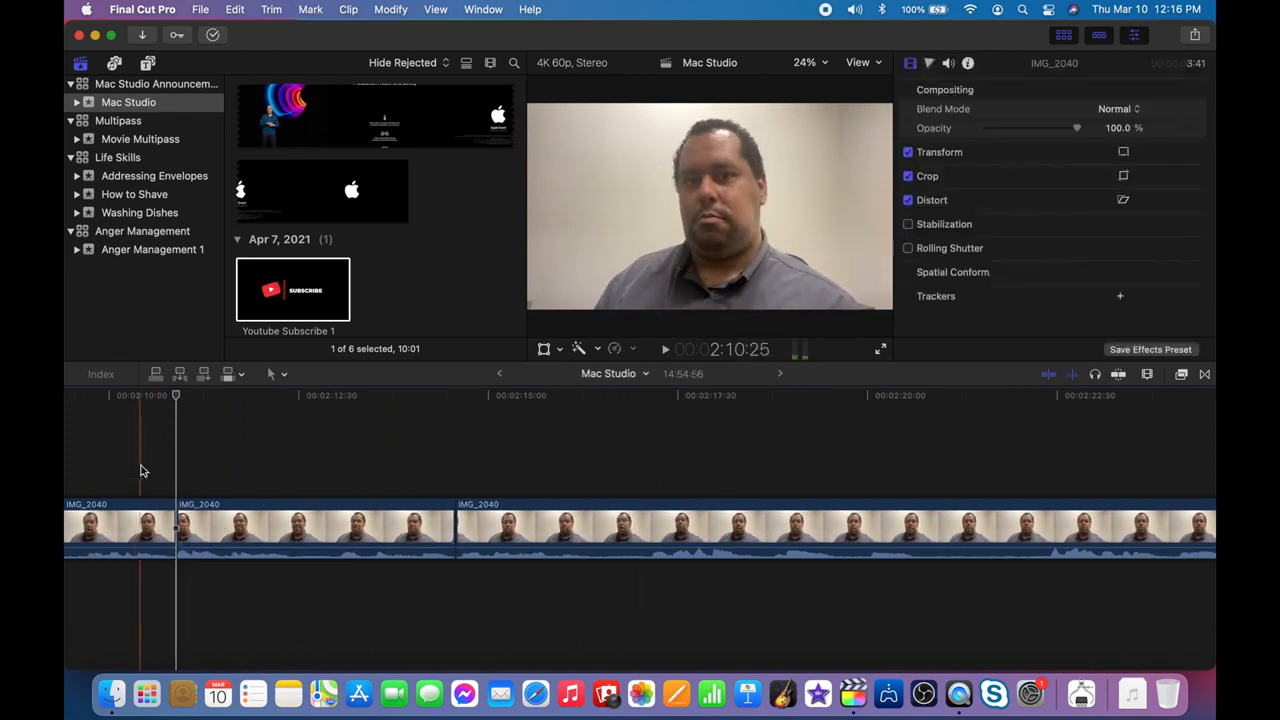
Replay from about 2:10, split IMG_2040 at about 2:16.4 and 2:22.4, and delete the section between the cuts.
{"action": "left_click", "coordinate": [105, 443]}
{"action": "key", "text": "space"}
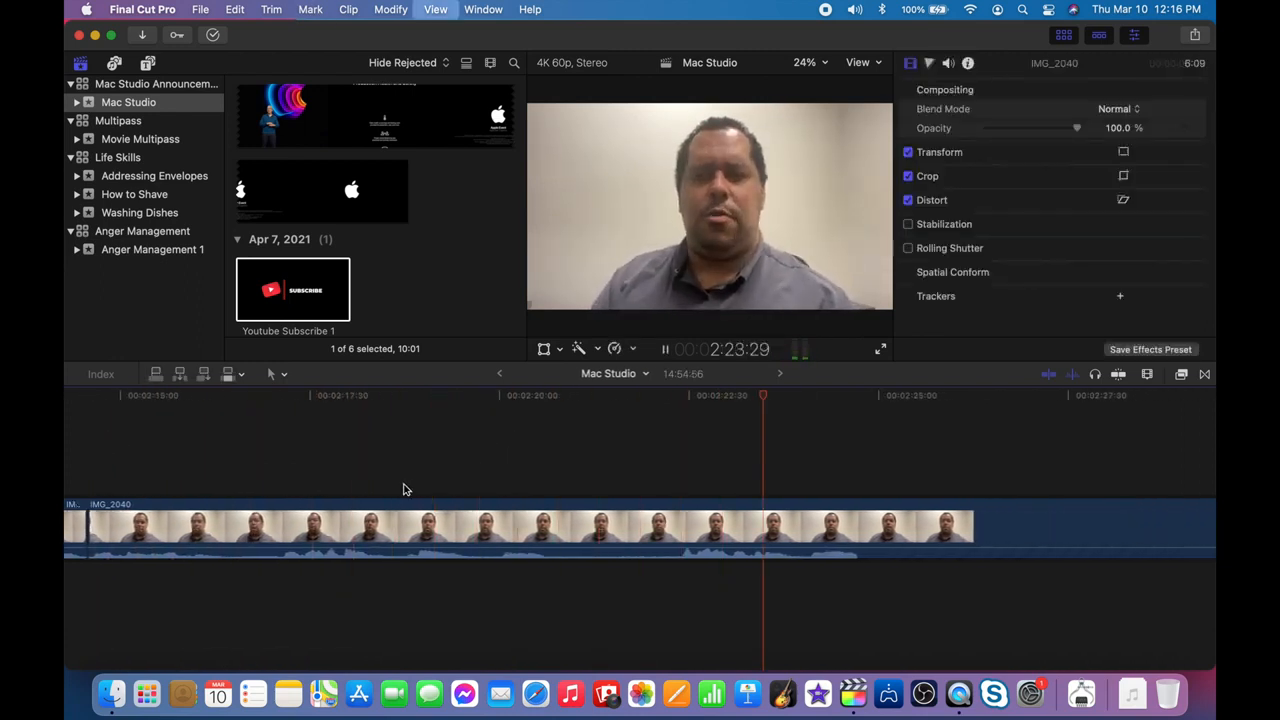
{"action": "key", "text": "space"}
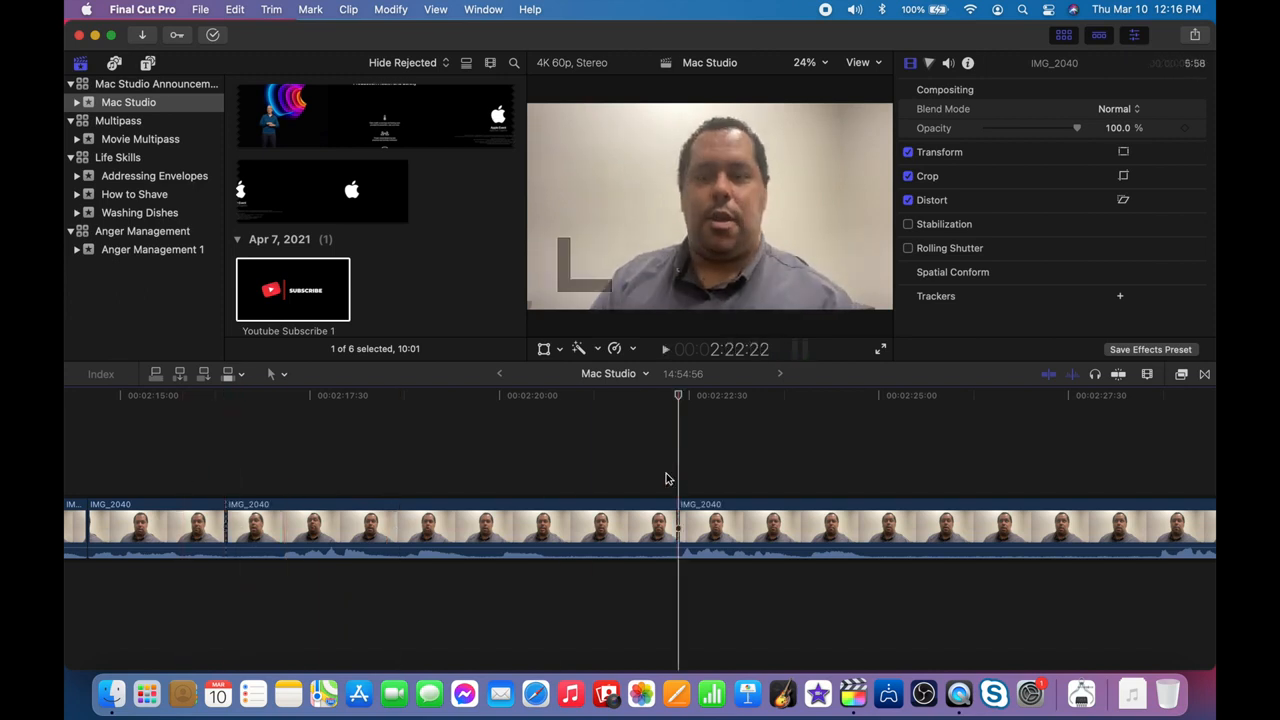
{"action": "key", "text": "Delete"}
Replay from about 2:15, split IMG_2040 at about 2:22.7, and delete the section running from the 2:16.4 cut.
{"action": "key", "text": "space"}
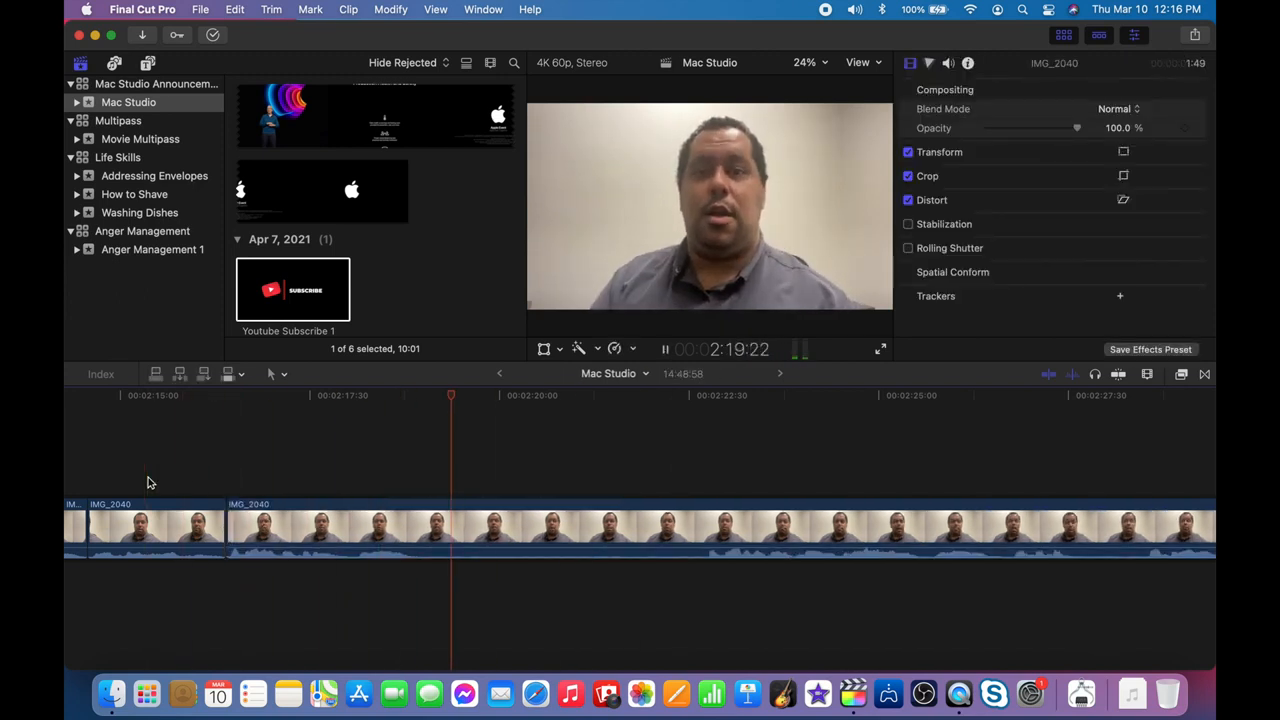
{"action": "left_click", "coordinate": [707, 436]}
{"action": "key", "text": "super+b"}
{"action": "left_click", "coordinate": [640, 514]}
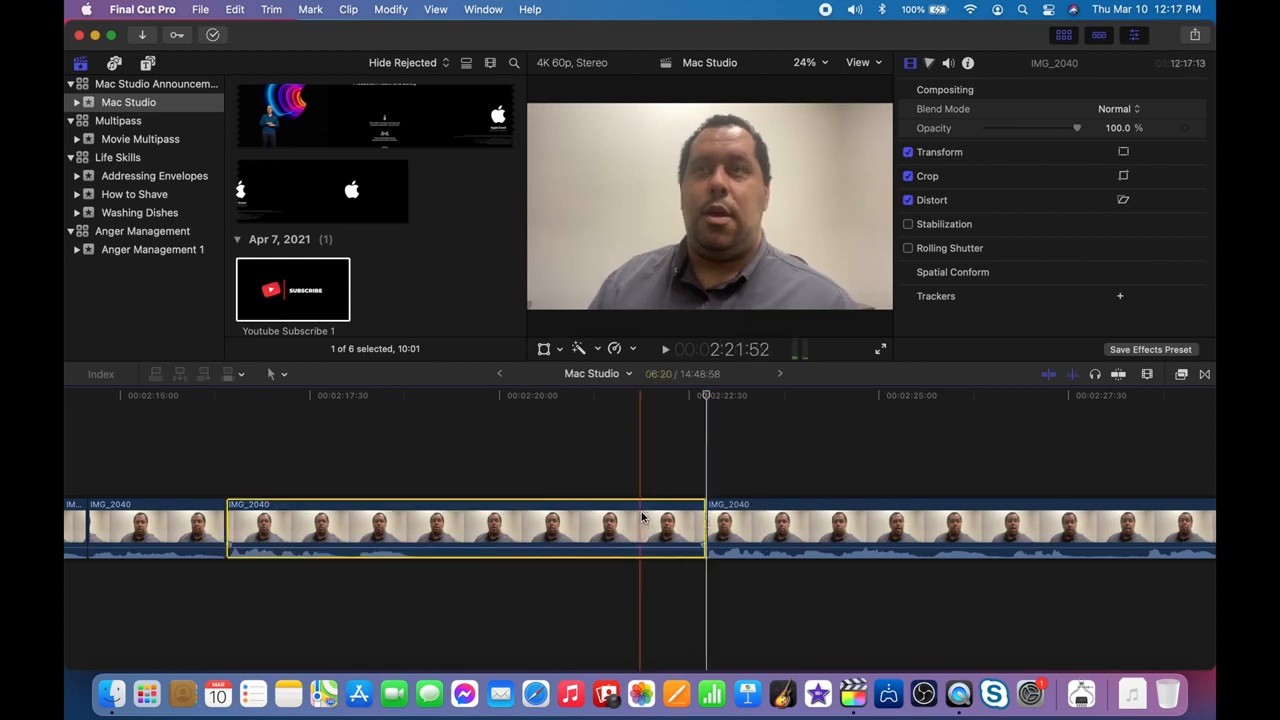
{"action": "key", "text": "Delete"}
Play on to about 2:26, split IMG_2040 at about 2:24.1 and 2:25.3, and delete the section between the cuts.
{"action": "key", "text": "space"}
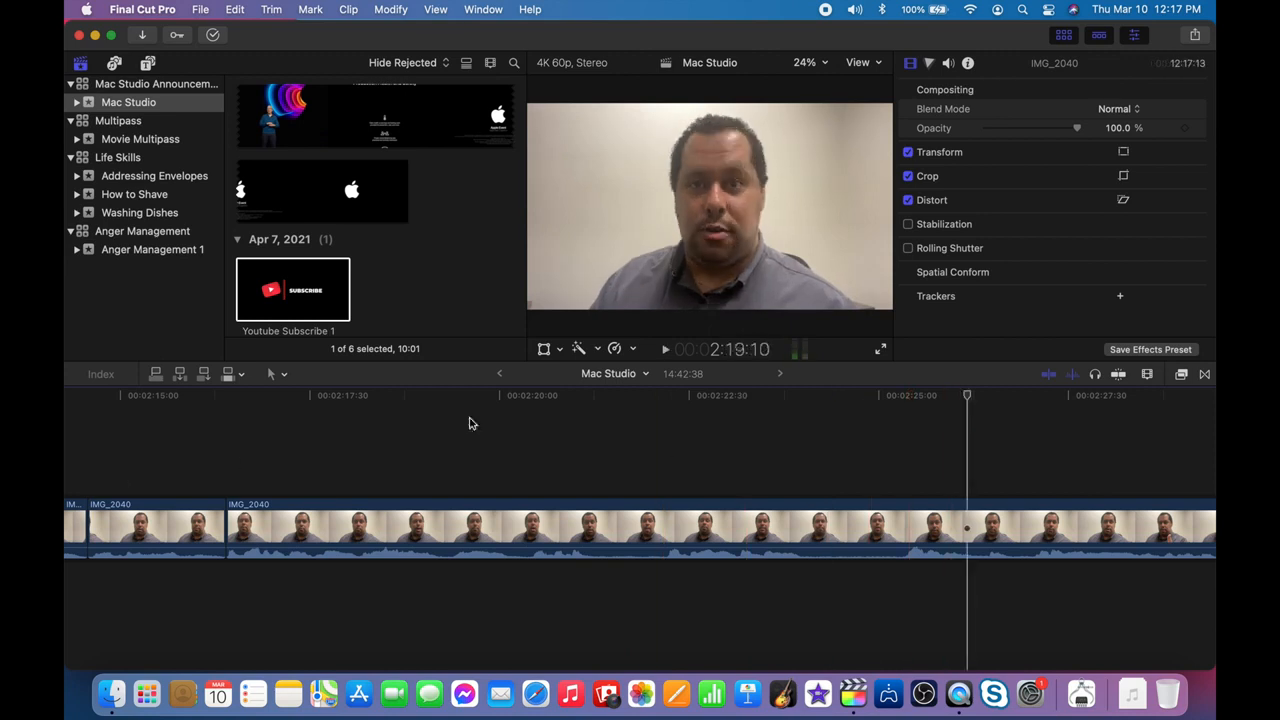
{"action": "key", "text": "super+b"}
{"action": "left_click", "coordinate": [855, 525]}
{"action": "key", "text": "Delete"}
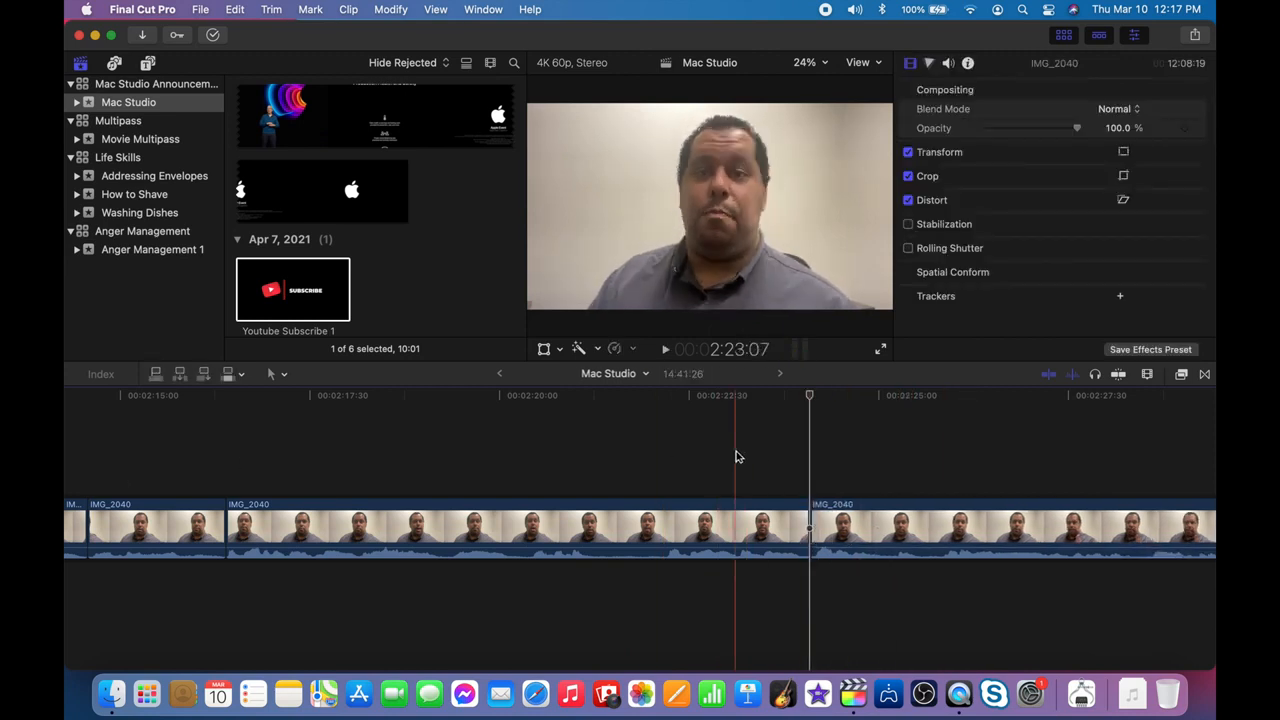
Go back to split IMG_2040 at about 2:21.2 and 2:22.2, and delete the short section between.
{"action": "key", "text": "super+b"}
{"action": "left_click", "coordinate": [614, 518]}
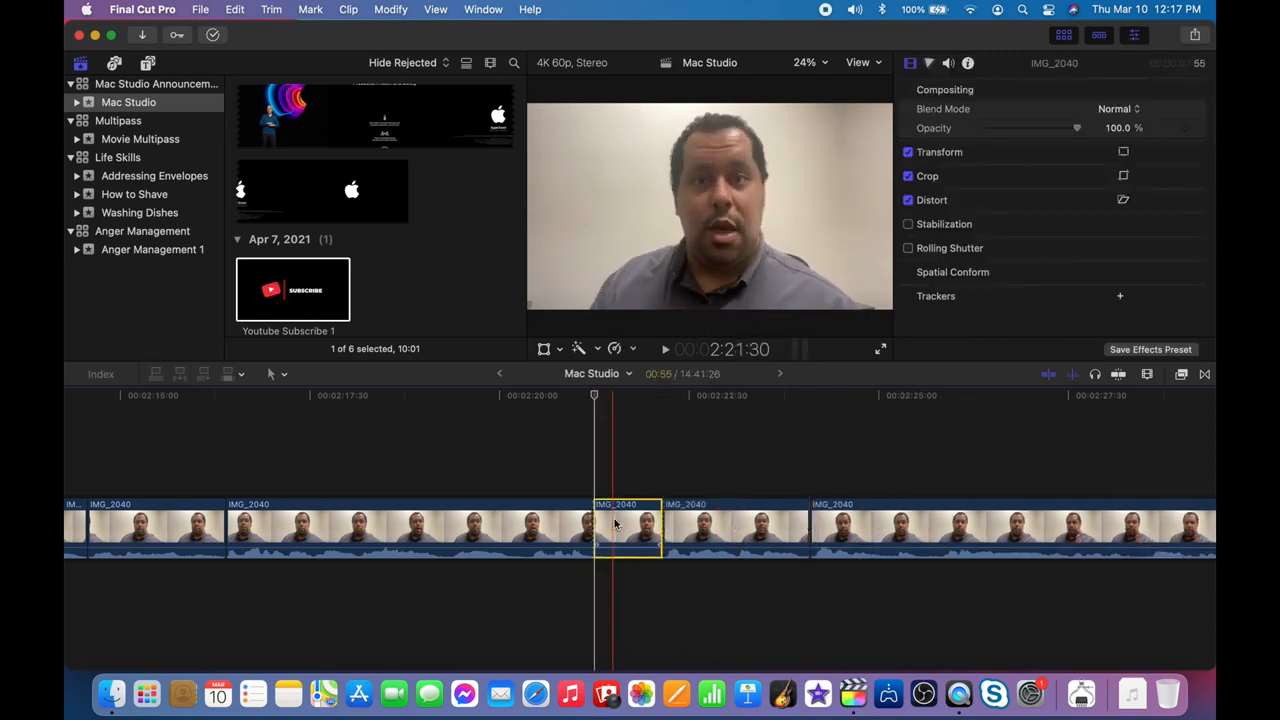
{"action": "key", "text": "Delete"}
Play on, split IMG_2040 at about 2:29.2 and 2:30.3, and delete both the section between and the six-second section before it.
{"action": "key", "text": "space"}
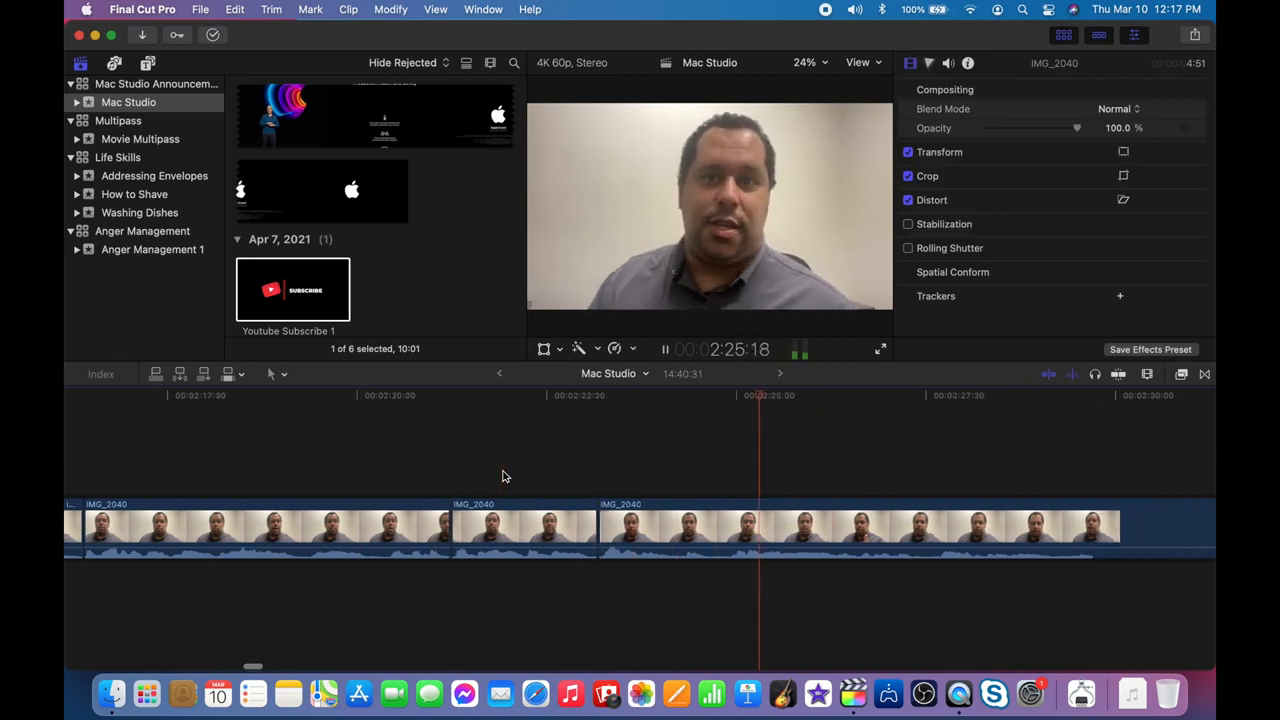
{"action": "key", "text": "space"}
{"action": "key", "text": "super+b"}
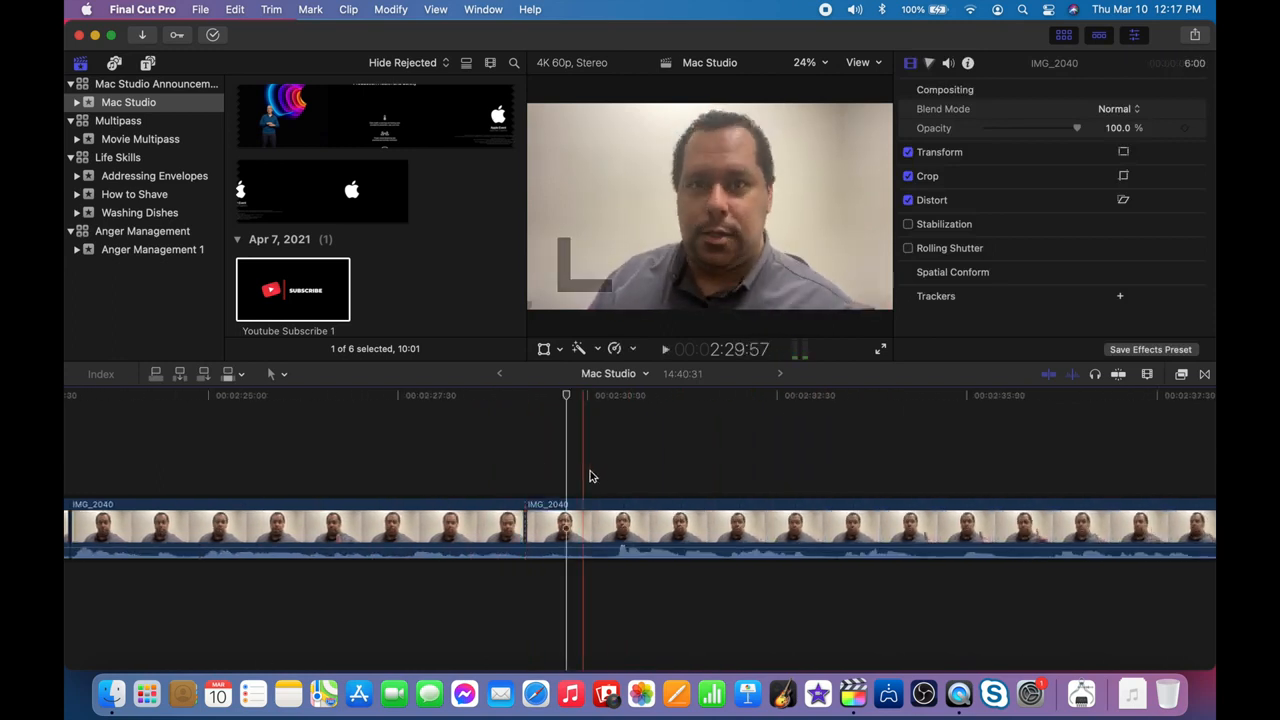
{"action": "left_click", "coordinate": [582, 528]}
{"action": "key", "text": "Delete"}
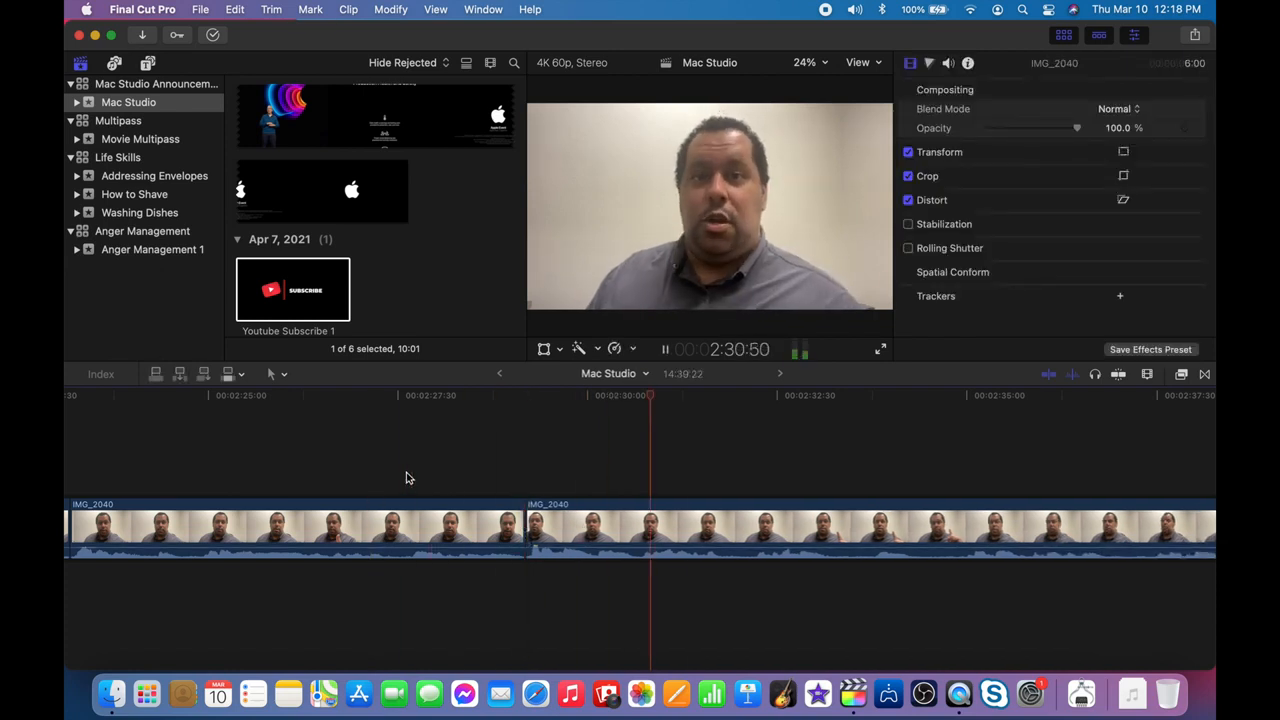
{"action": "left_click", "coordinate": [214, 524]}
{"action": "key", "text": "Delete"}
Review the footage from about 2:20 to 2:33, split IMG_2040 at about 2:27.1 and 2:31.9, and delete the section between.
{"action": "scroll", "coordinate": [200, 518], "scroll_direction": "left", "scroll_amount": 3}
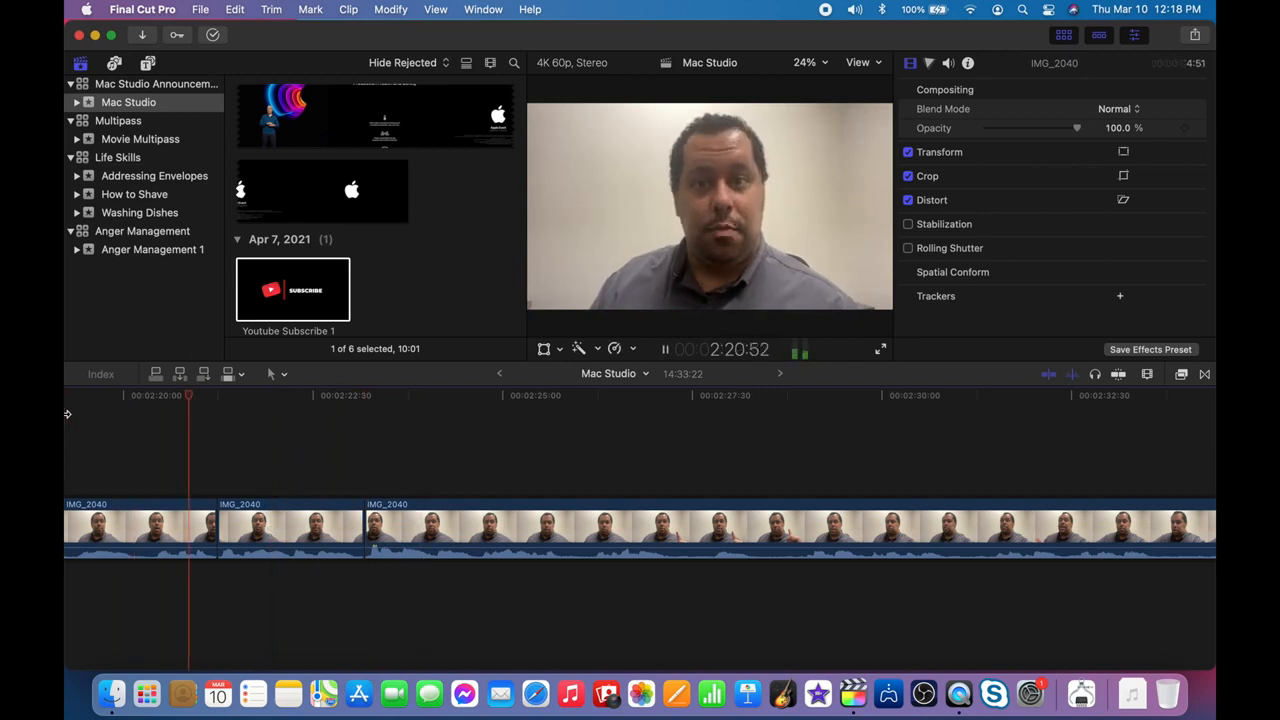
{"action": "scroll", "coordinate": [67, 414], "scroll_direction": "right", "scroll_amount": 4}
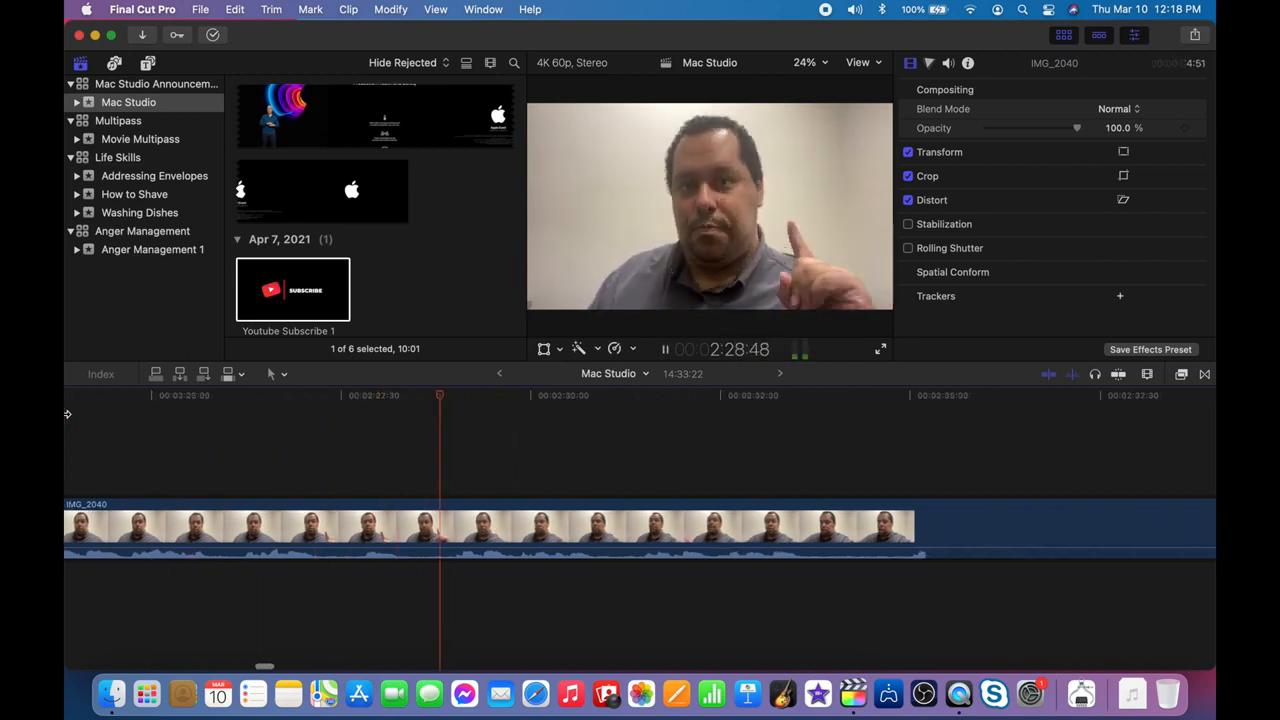
{"action": "key", "text": "space"}
{"action": "key", "text": "space"}
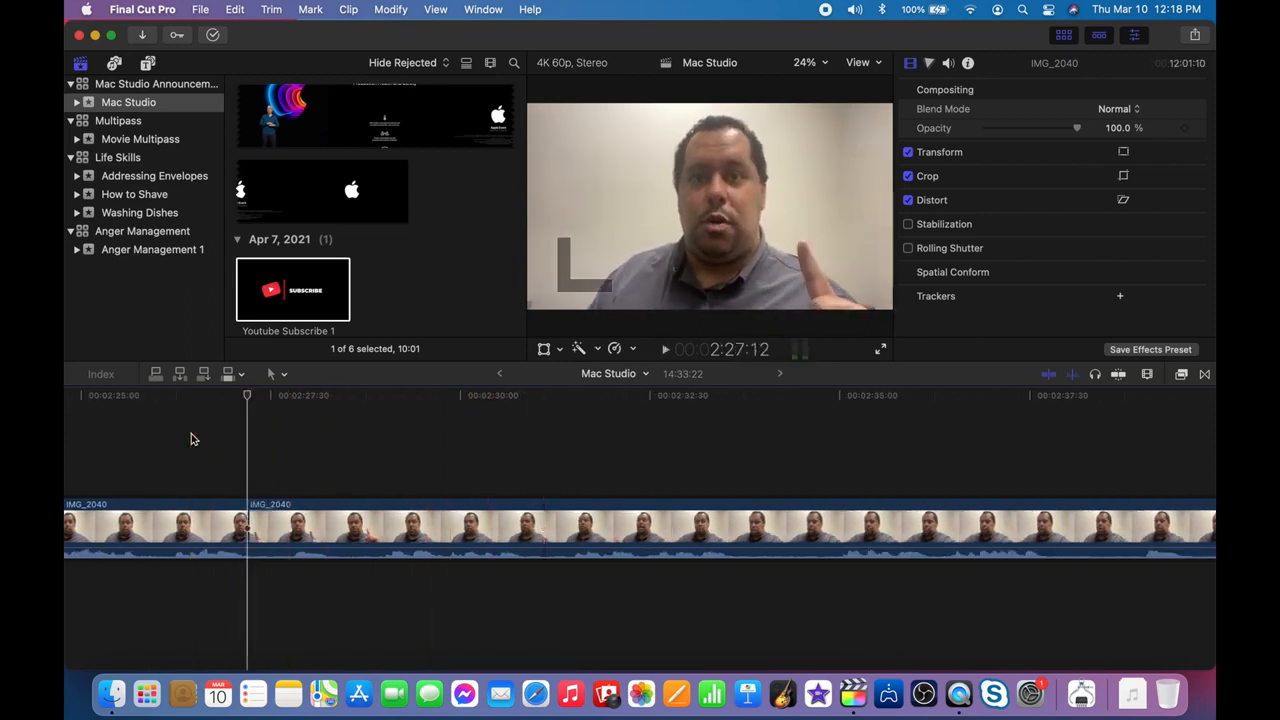
{"action": "scroll", "coordinate": [191, 433], "scroll_direction": "right", "scroll_amount": 3}
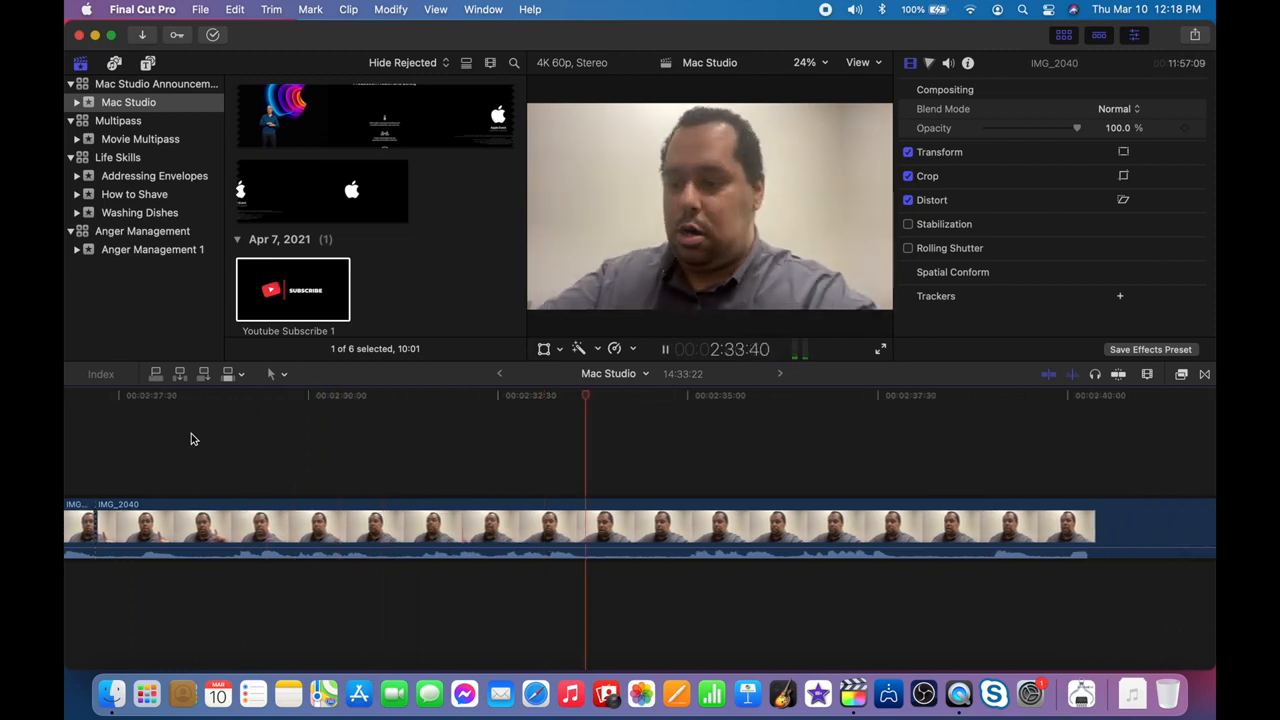
{"action": "key", "text": "space"}
{"action": "key", "text": "space"}
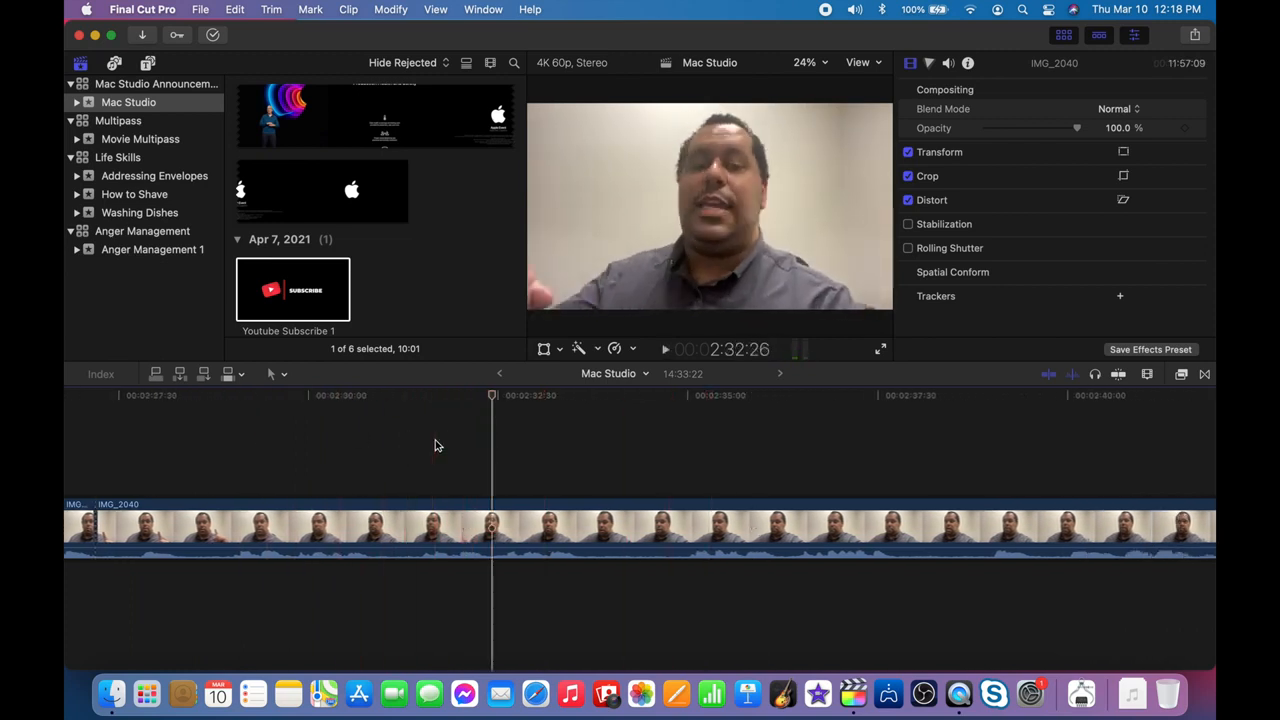
{"action": "key", "text": "super+b"}
{"action": "left_click", "coordinate": [385, 515]}
{"action": "key", "text": "BackSpace"}
Replay across the 2:27 cut, split IMG_2040 at about 2:33.1 and 2:34.3, and delete the section between.
{"action": "scroll", "coordinate": [385, 515], "scroll_direction": "left", "scroll_amount": 3}
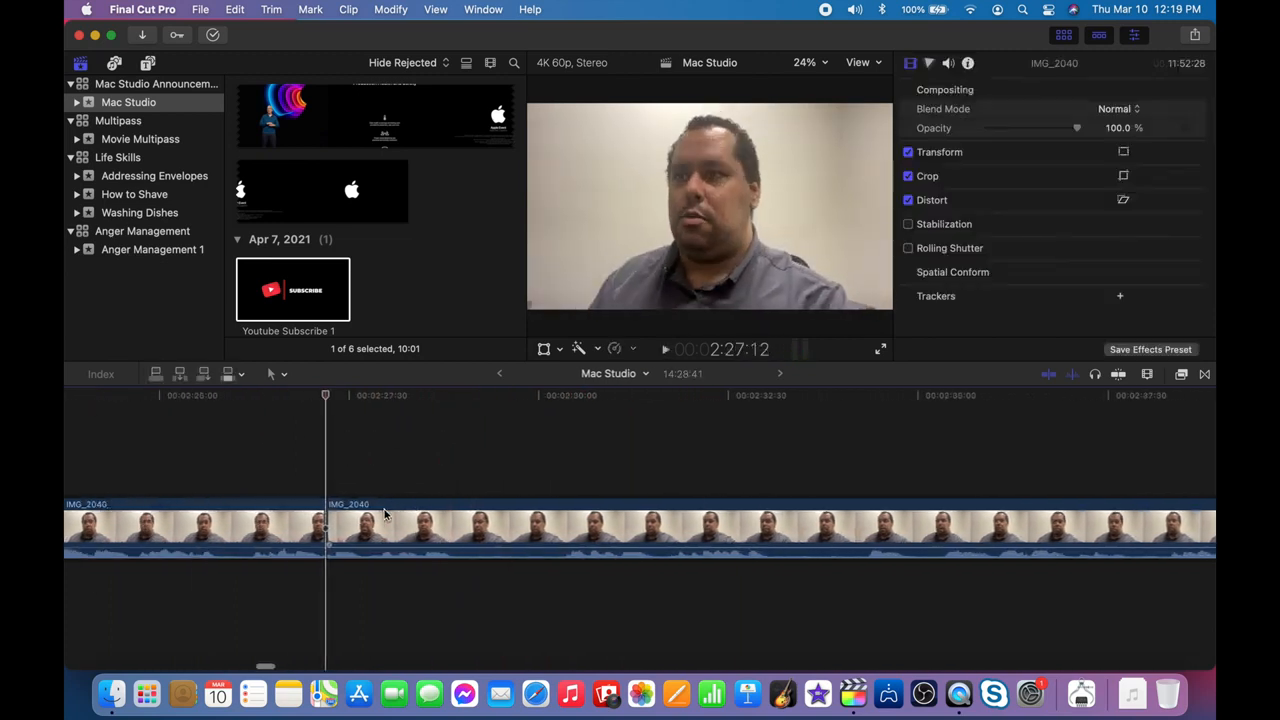
{"action": "left_click", "coordinate": [207, 476]}
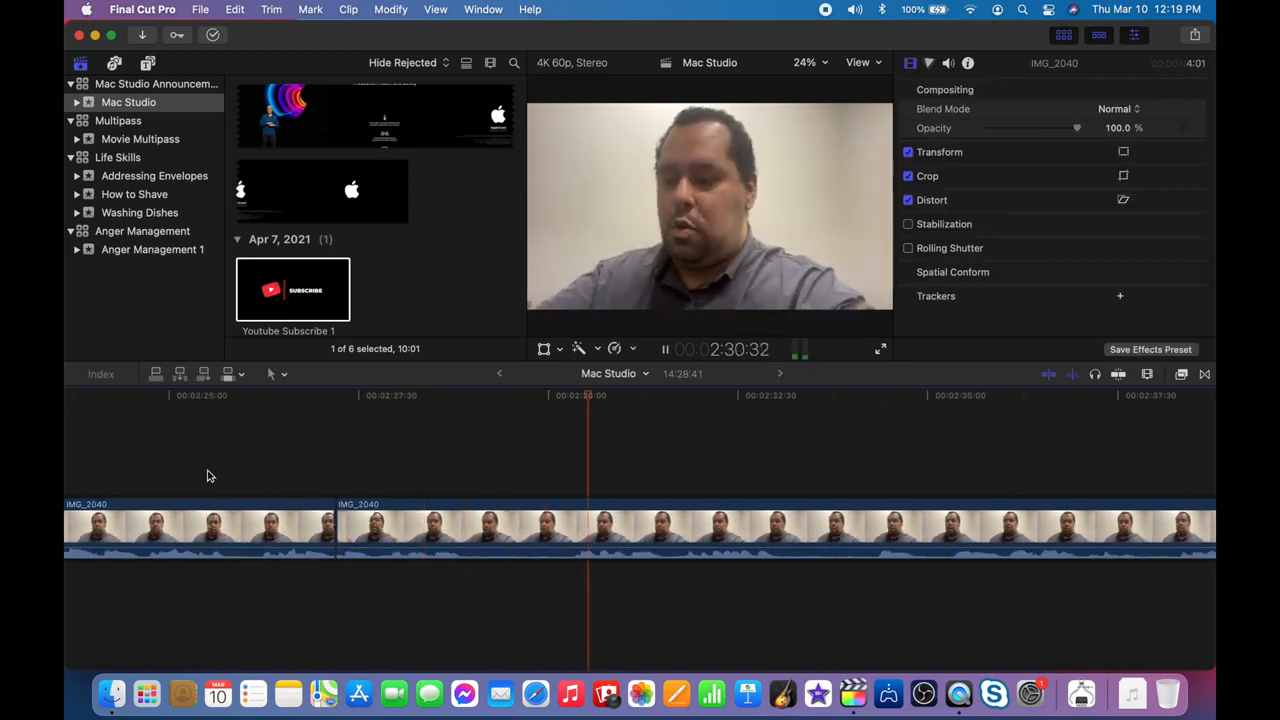
{"action": "scroll", "coordinate": [208, 476], "scroll_direction": "right", "scroll_amount": 4}
{"action": "key", "text": "space"}
{"action": "left_click", "coordinate": [378, 487]}
{"action": "key", "text": "super+b"}
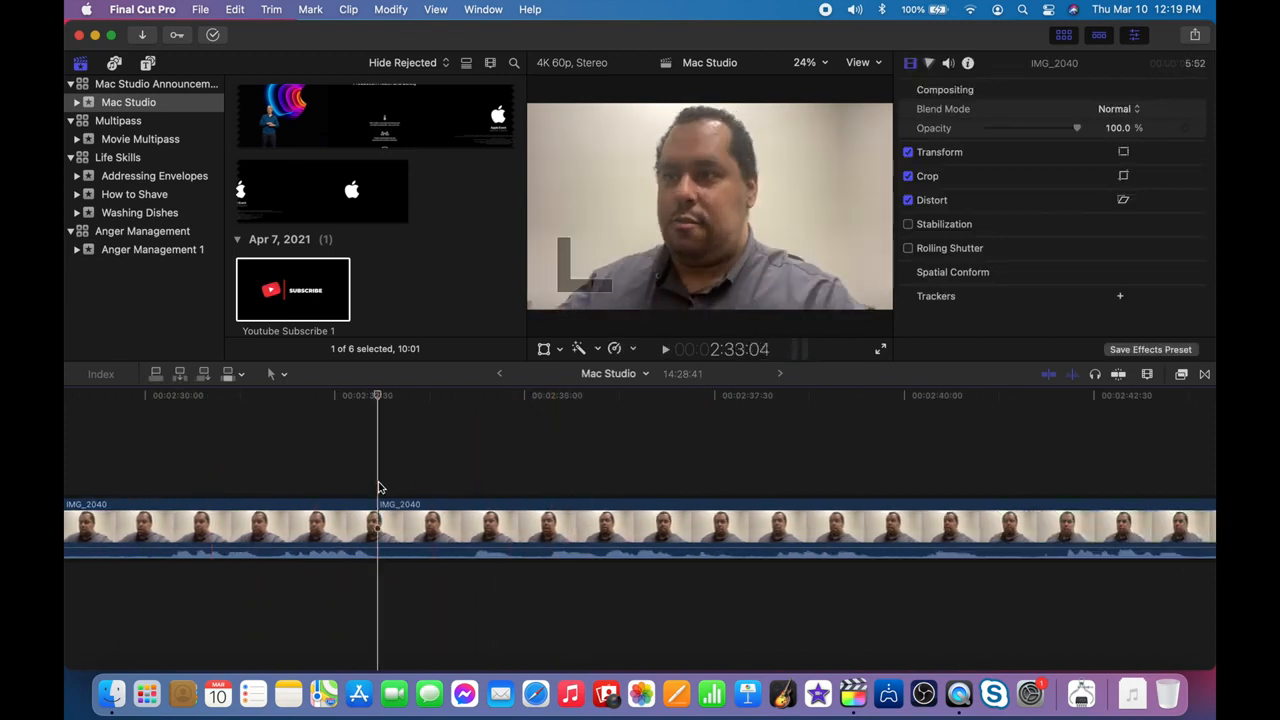
{"action": "left_click", "coordinate": [474, 488]}
{"action": "key", "text": "super+b"}
{"action": "left_click", "coordinate": [439, 521]}
{"action": "key", "text": "BackSpace"}
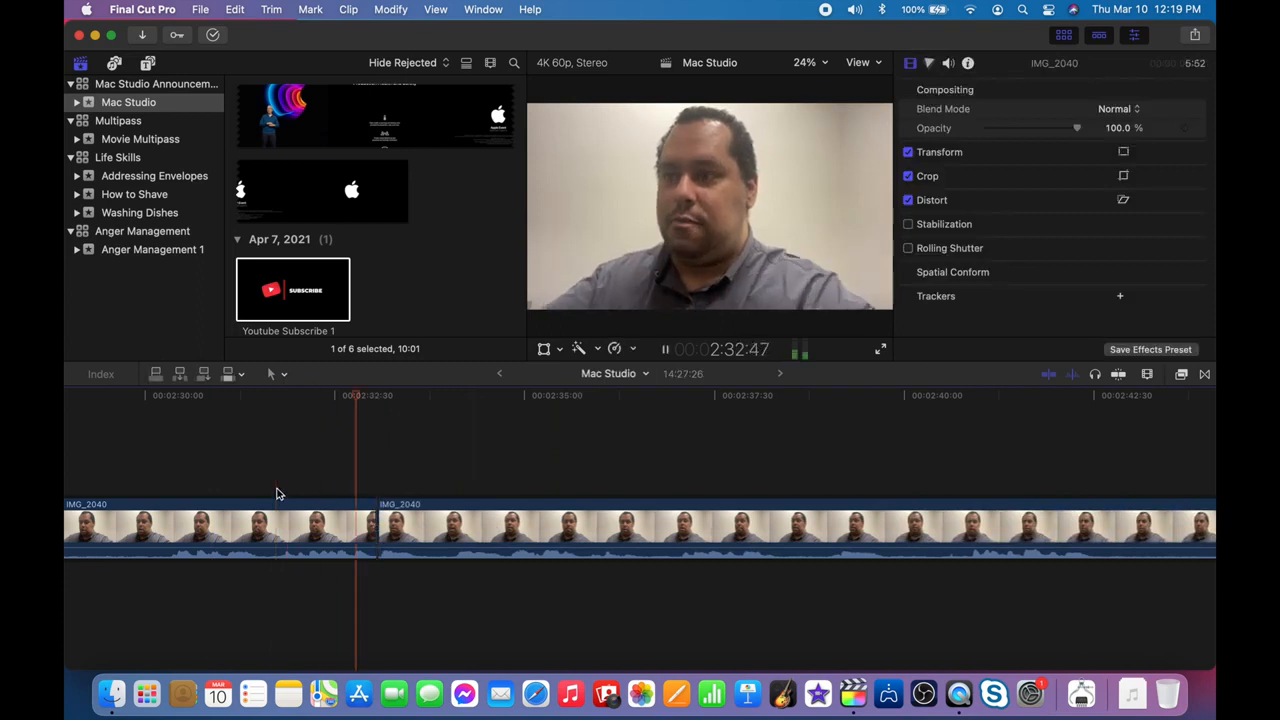
Play on past 2:45, split IMG_2040 at about 2:42.5 and 2:45.5, and delete the section between the cuts.
{"action": "scroll", "coordinate": [278, 493], "scroll_direction": "right", "scroll_amount": 5}
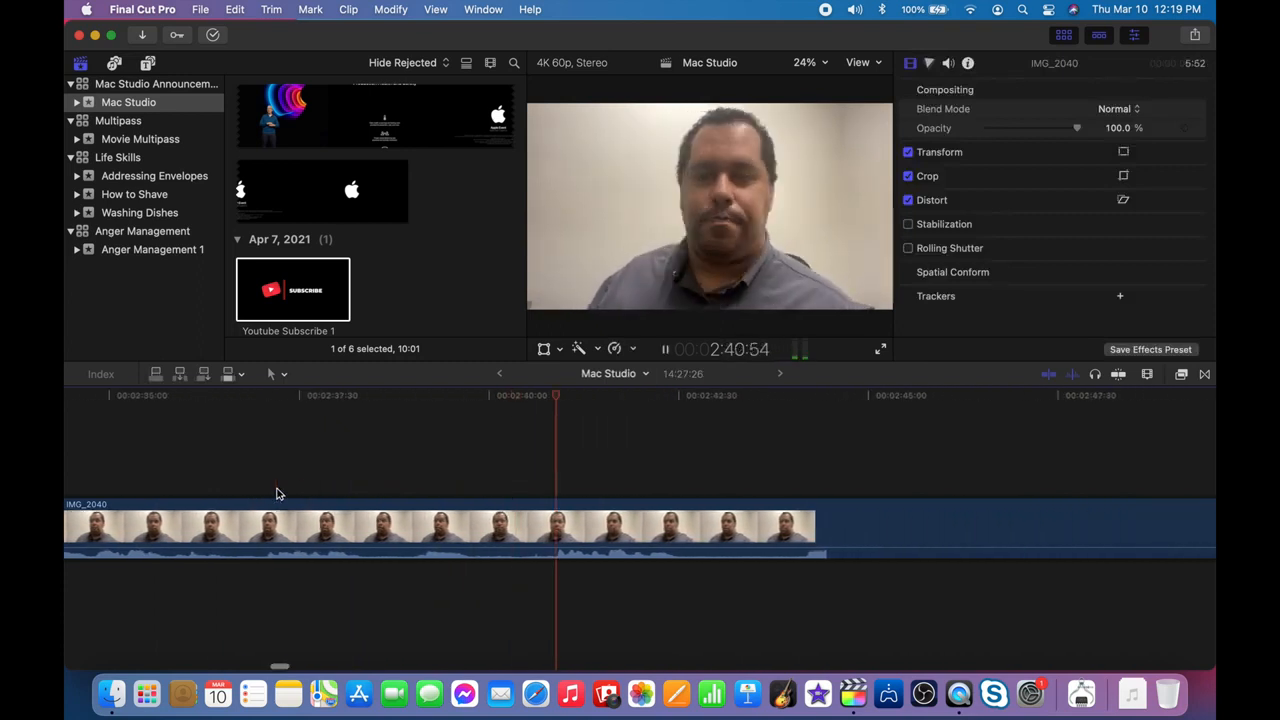
{"action": "scroll", "coordinate": [277, 488], "scroll_direction": "right", "scroll_amount": 2}
{"action": "key", "text": "space"}
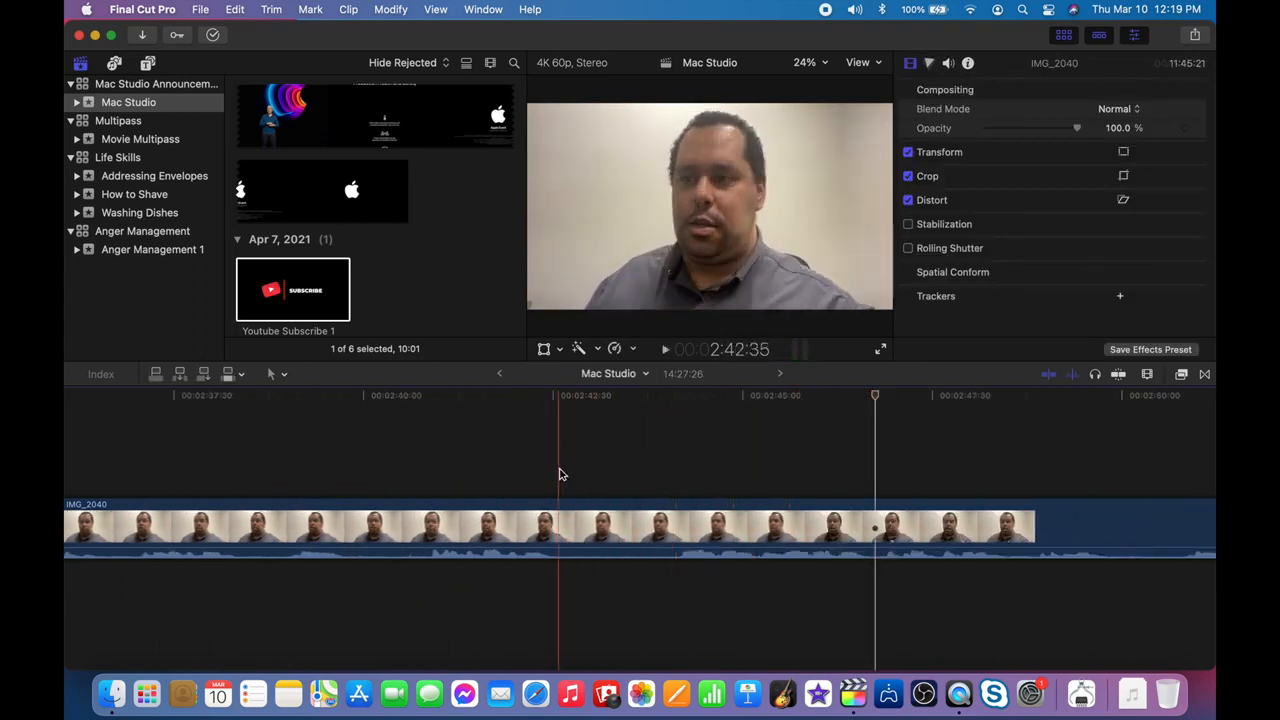
{"action": "left_click", "coordinate": [558, 469]}
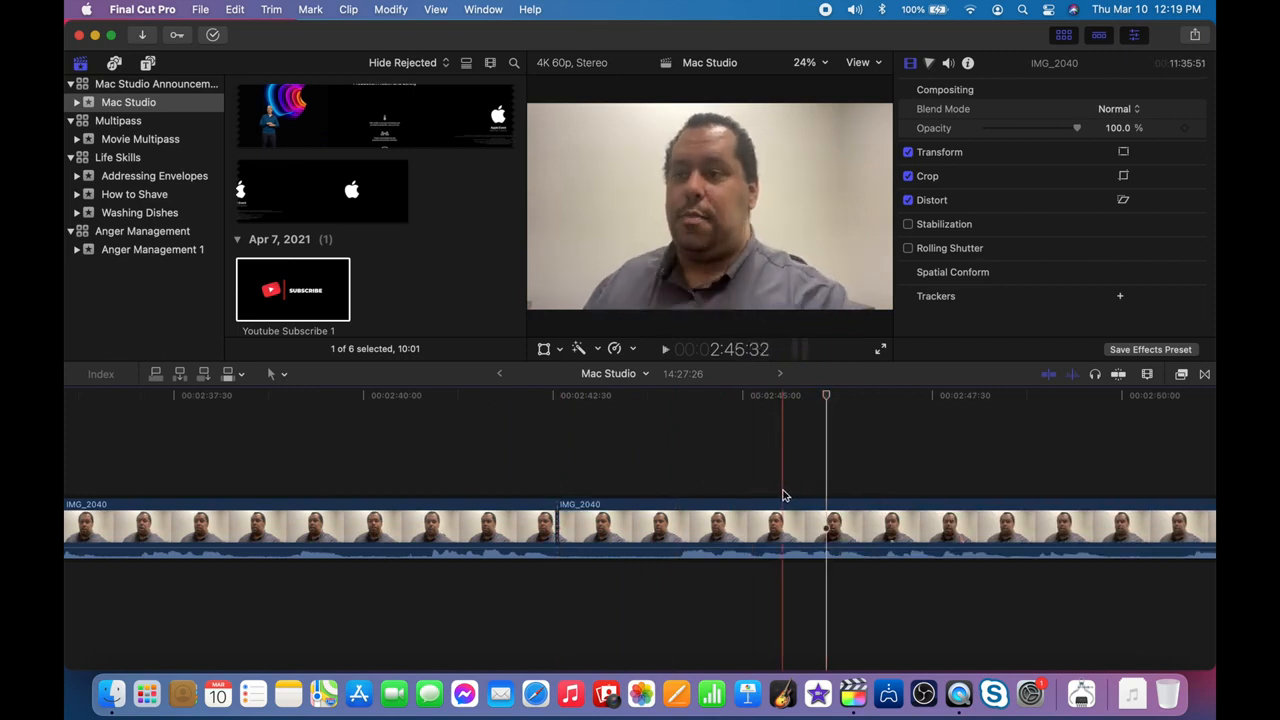
{"action": "key", "text": "super+b"}
{"action": "left_click", "coordinate": [725, 536]}
{"action": "key", "text": "BackSpace"}
Replay from just before the 2:42.5 cut to about 2:51, and split IMG_2040 at about 2:46.8.
{"action": "key", "text": "space"}
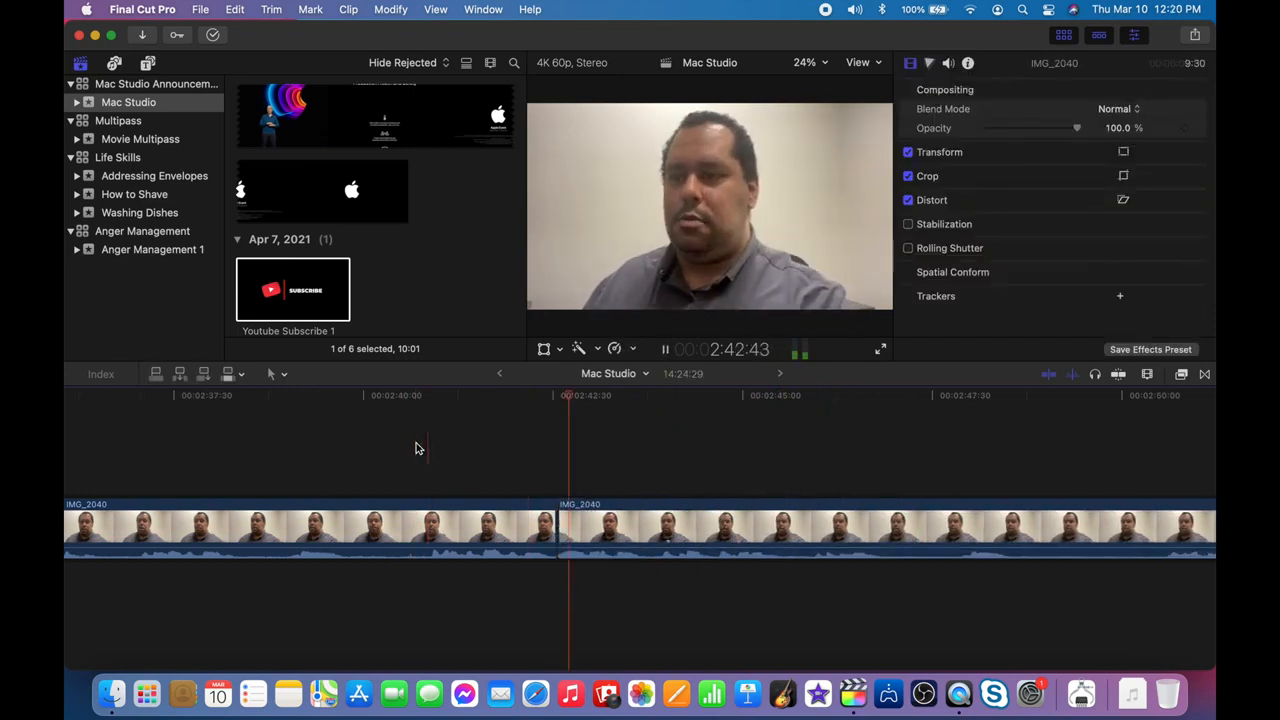
{"action": "scroll", "coordinate": [418, 448], "scroll_direction": "right", "scroll_amount": 3}
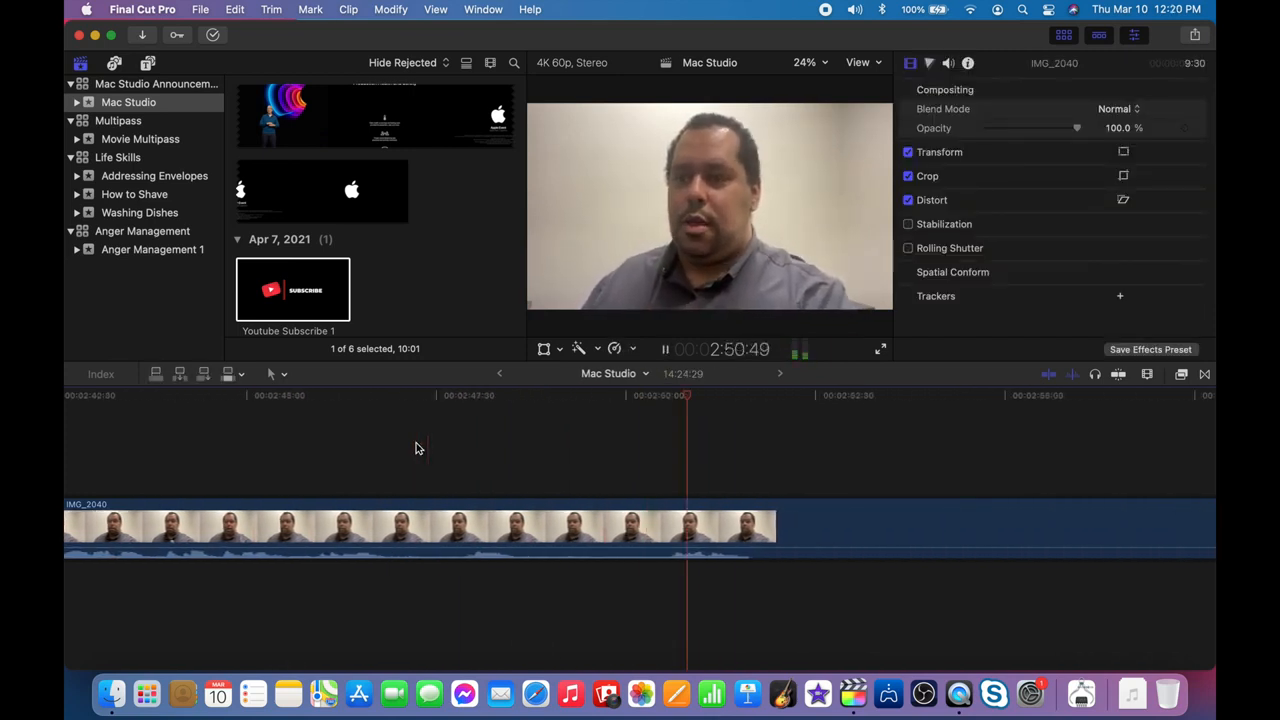
{"action": "left_click", "coordinate": [658, 270]}
{"action": "left_click", "coordinate": [391, 466]}
{"action": "key", "text": "super+b"}
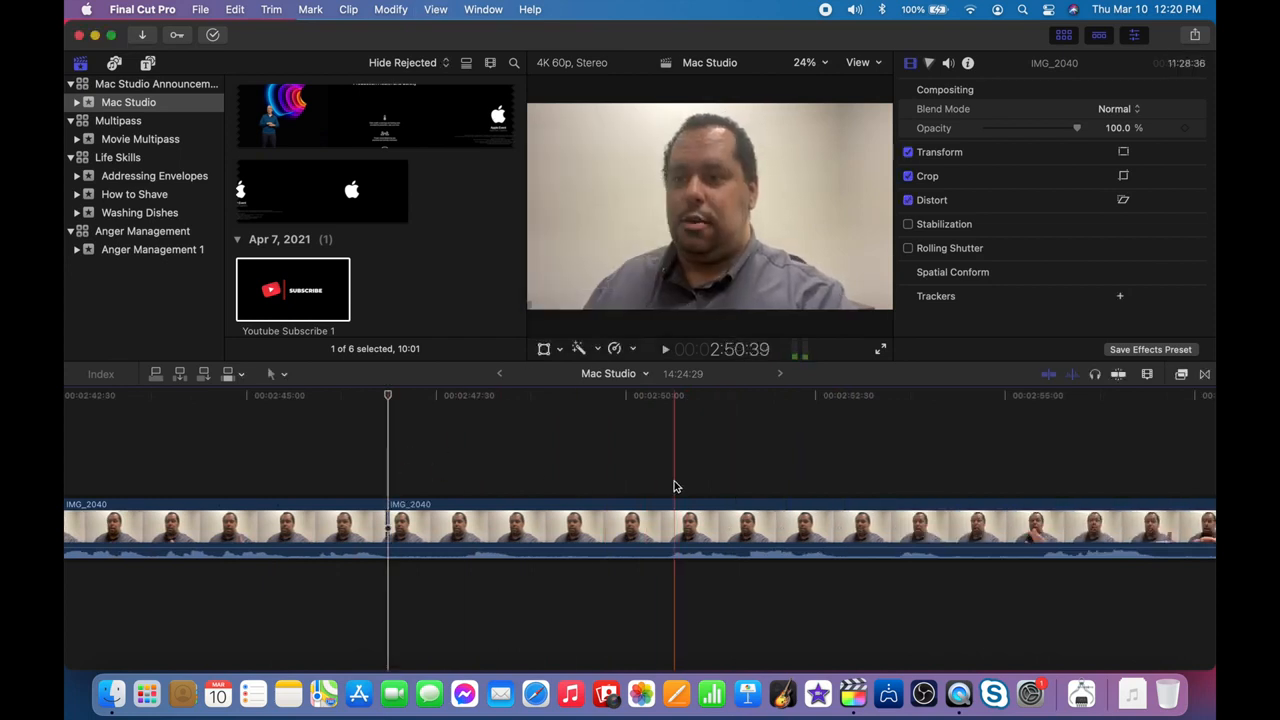
Review the footage past 3:01, split IMG_2040 at about 3:01.1, and delete the section running from the 2:46.8 cut.
{"action": "key", "text": "space"}
{"action": "scroll", "coordinate": [669, 486], "scroll_direction": "right", "scroll_amount": 4}
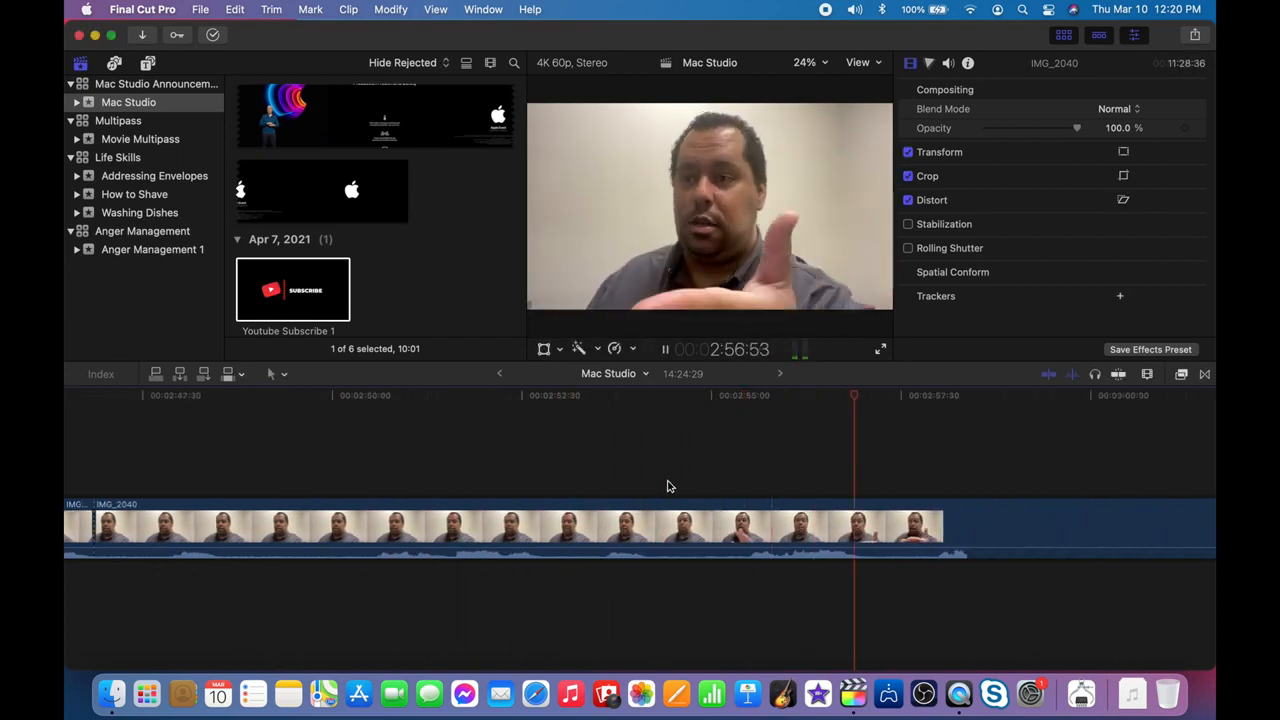
{"action": "key", "text": "space"}
{"action": "scroll", "coordinate": [669, 486], "scroll_direction": "right", "scroll_amount": 4}
{"action": "scroll", "coordinate": [670, 486], "scroll_direction": "right", "scroll_amount": 1}
{"action": "key", "text": "space"}
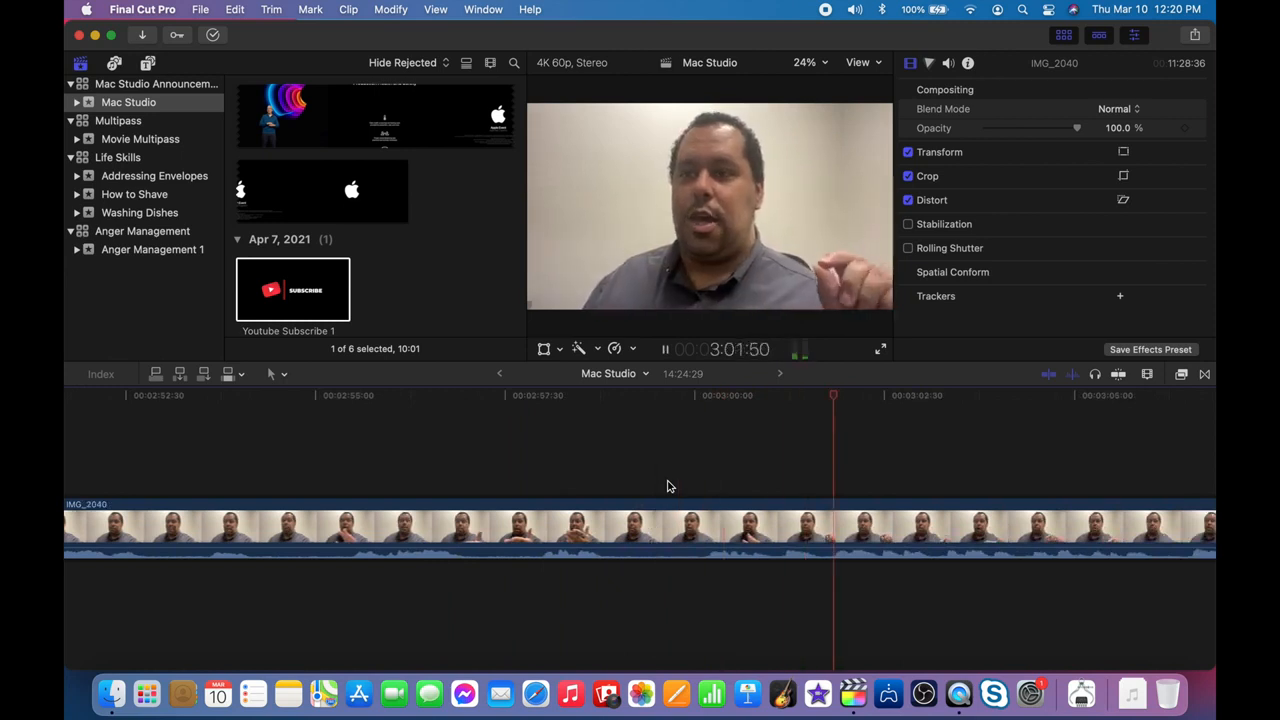
{"action": "key", "text": "space"}
{"action": "key", "text": "space"}
{"action": "left_click", "coordinate": [782, 478]}
{"action": "key", "text": "super+b"}
{"action": "left_click", "coordinate": [709, 541]}
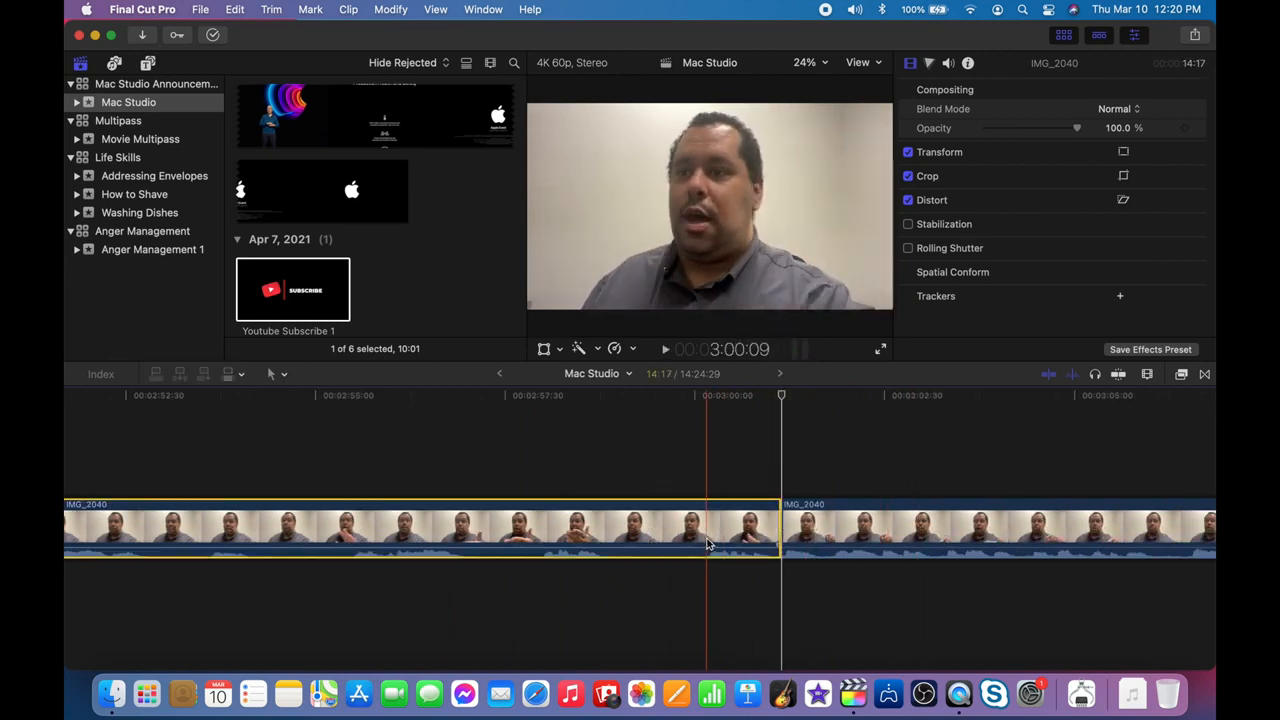
{"action": "key", "text": "BackSpace"}
Play on to about 3:15, split IMG_2040 at about 3:13.1 and 3:14.7, and delete the section between.
{"action": "key", "text": "space"}
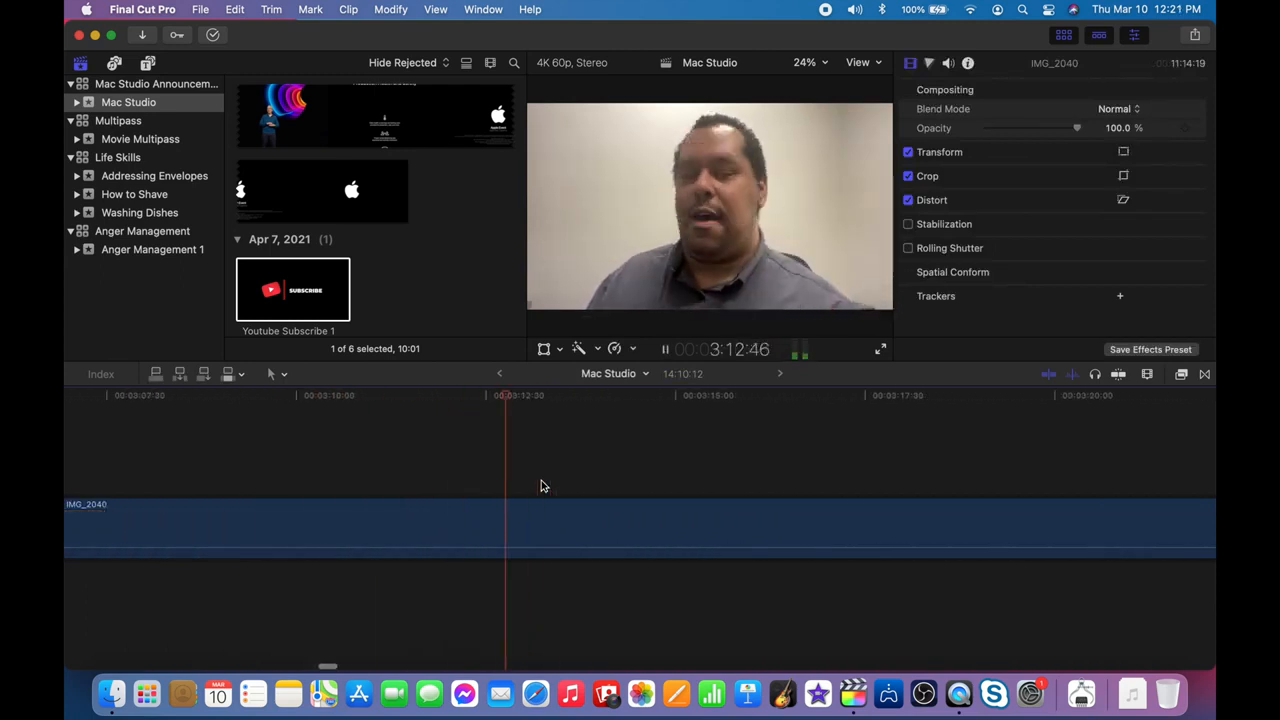
{"action": "left_click", "coordinate": [659, 276]}
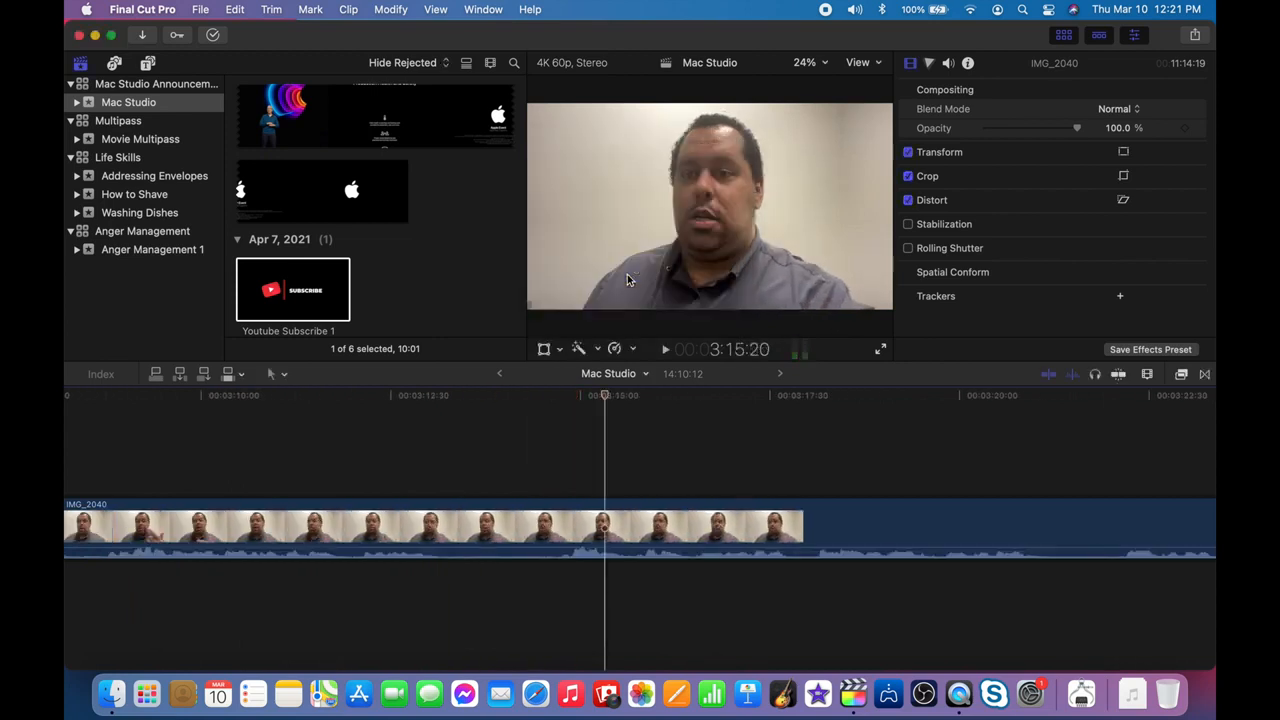
{"action": "left_click", "coordinate": [437, 471]}
{"action": "left_click", "coordinate": [560, 490]}
Replay from about 3:11.5, split IMG_2040 at about 3:17.4 and 3:20.6, and delete the section where the hand covers the camera.
{"action": "left_click", "coordinate": [318, 491]}
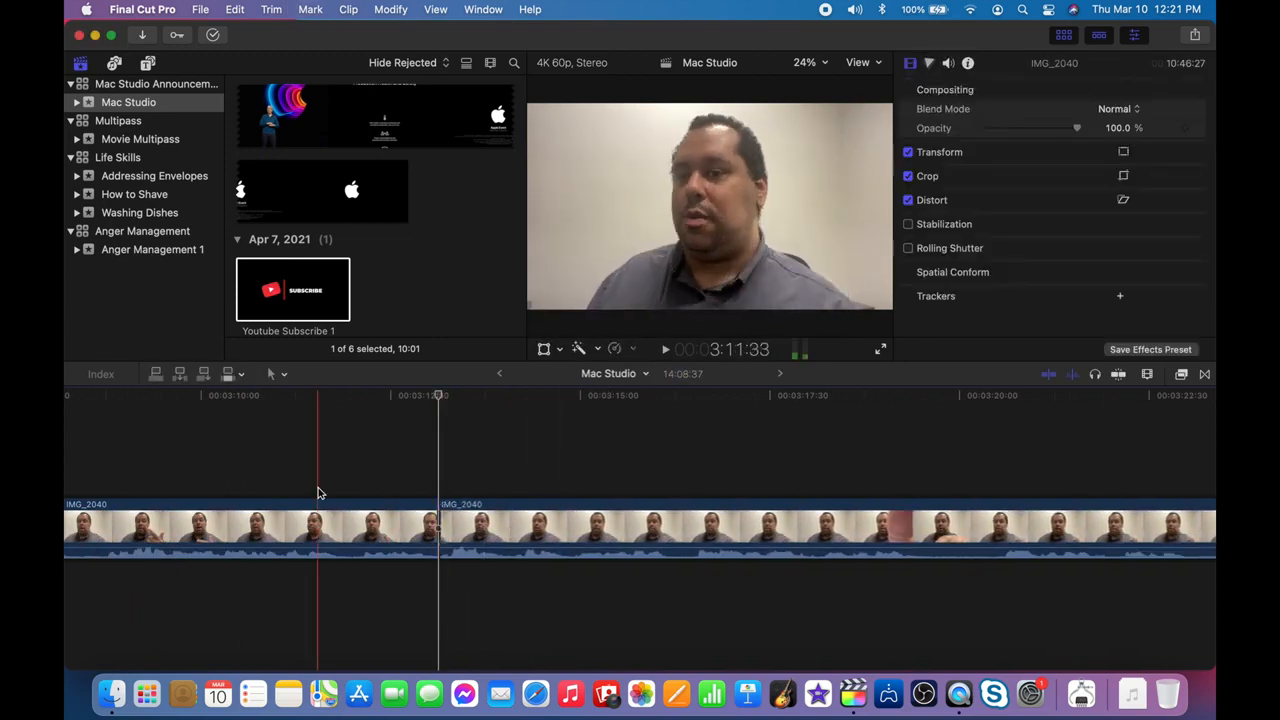
{"action": "key", "text": "space"}
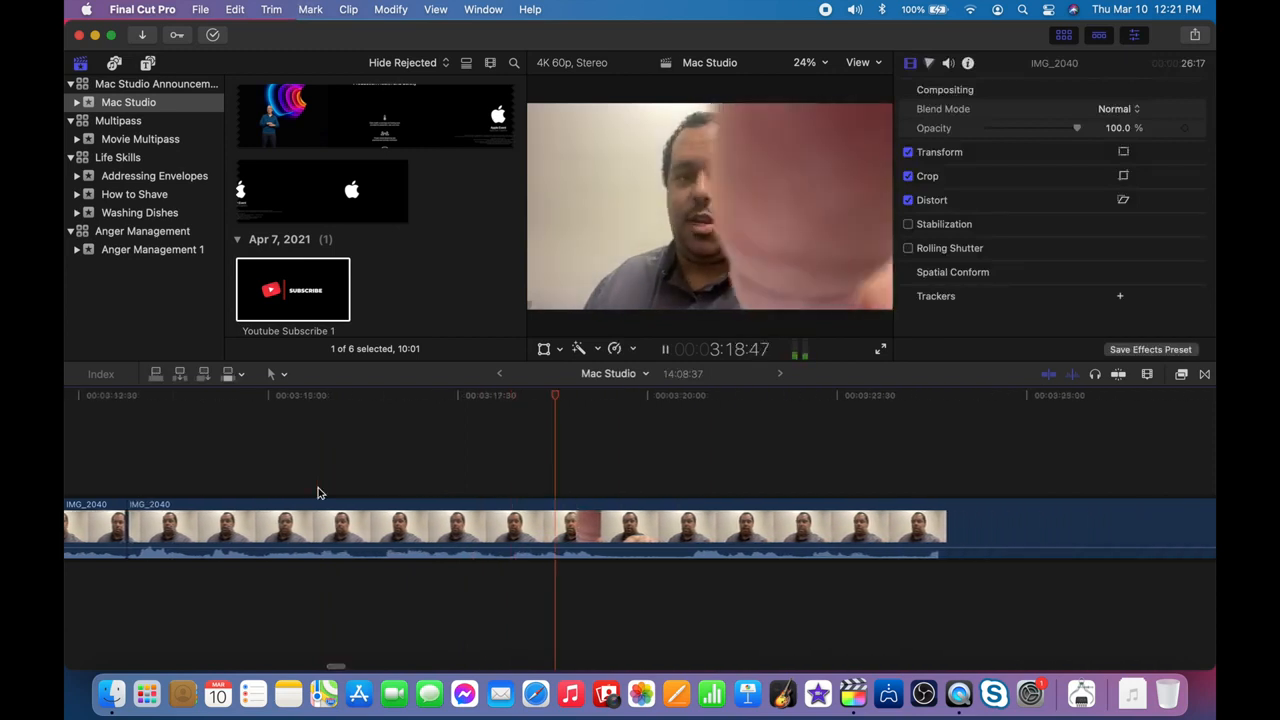
{"action": "key", "text": "space"}
{"action": "left_click", "coordinate": [559, 478]}
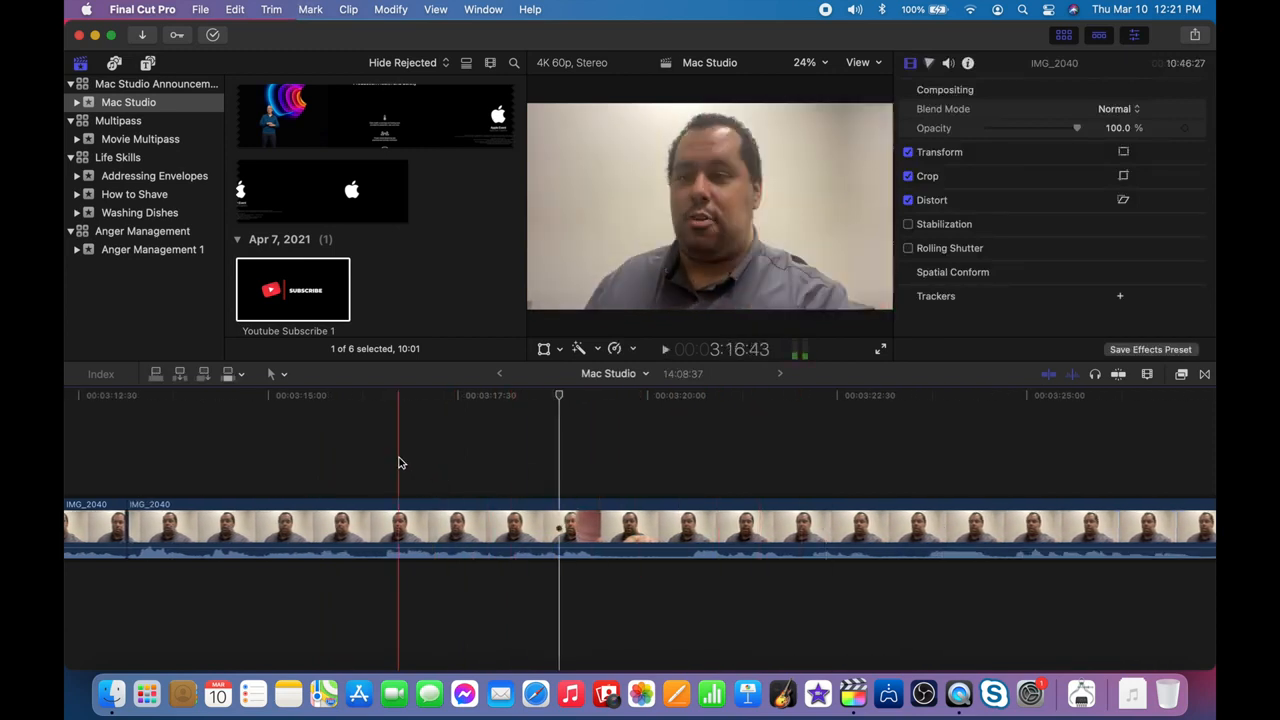
{"action": "key", "text": "super+b"}
{"action": "key", "text": "space"}
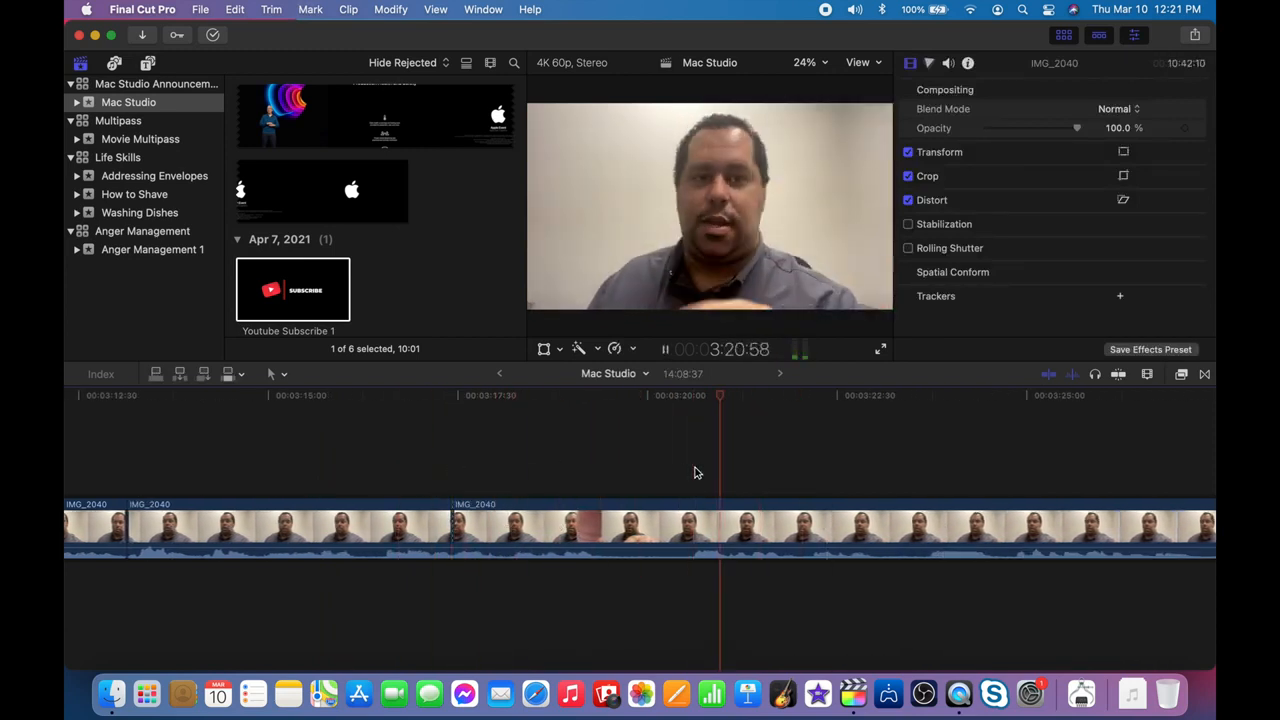
{"action": "key", "text": "space"}
{"action": "left_click", "coordinate": [693, 483]}
{"action": "key", "text": "super+b"}
{"action": "left_click", "coordinate": [622, 518]}
{"action": "key", "text": "Delete"}
Review the footage to about 4:07, split IMG_2040 at about 4:08.5 and 4:09.9, and delete the section between.
{"action": "key", "text": "space"}
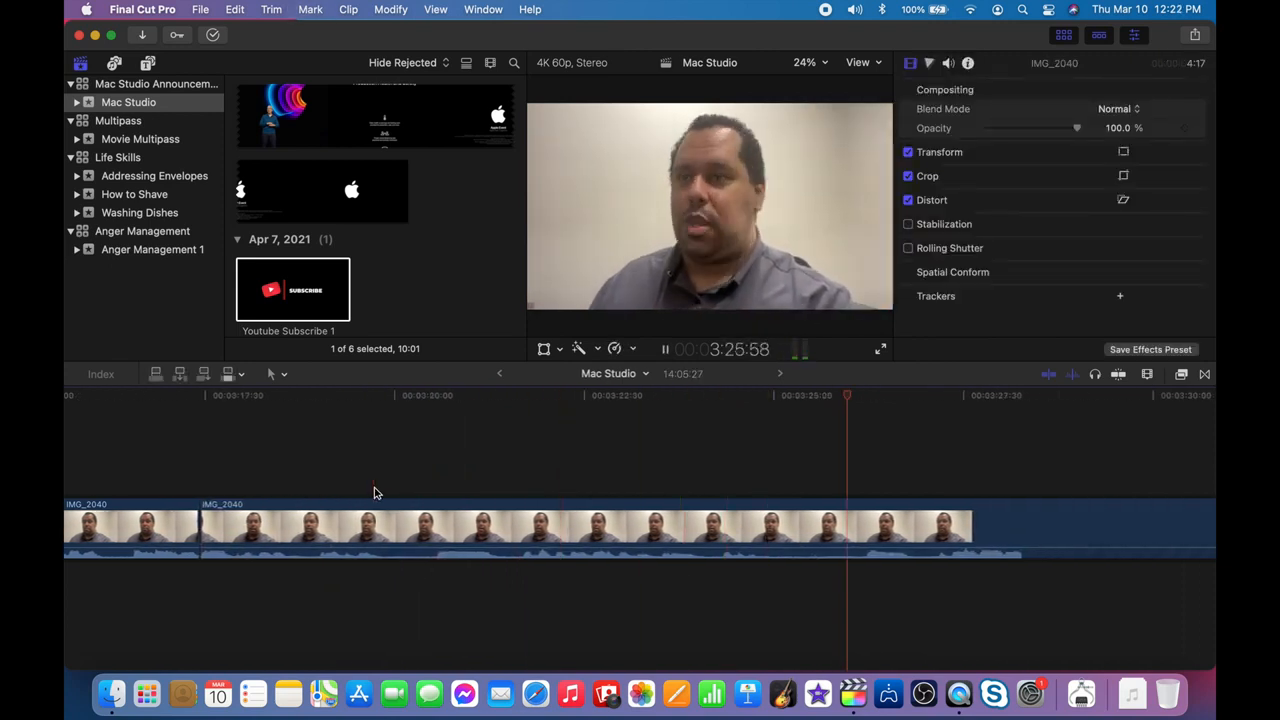
{"action": "key", "text": "space"}
{"action": "key", "text": "space"}
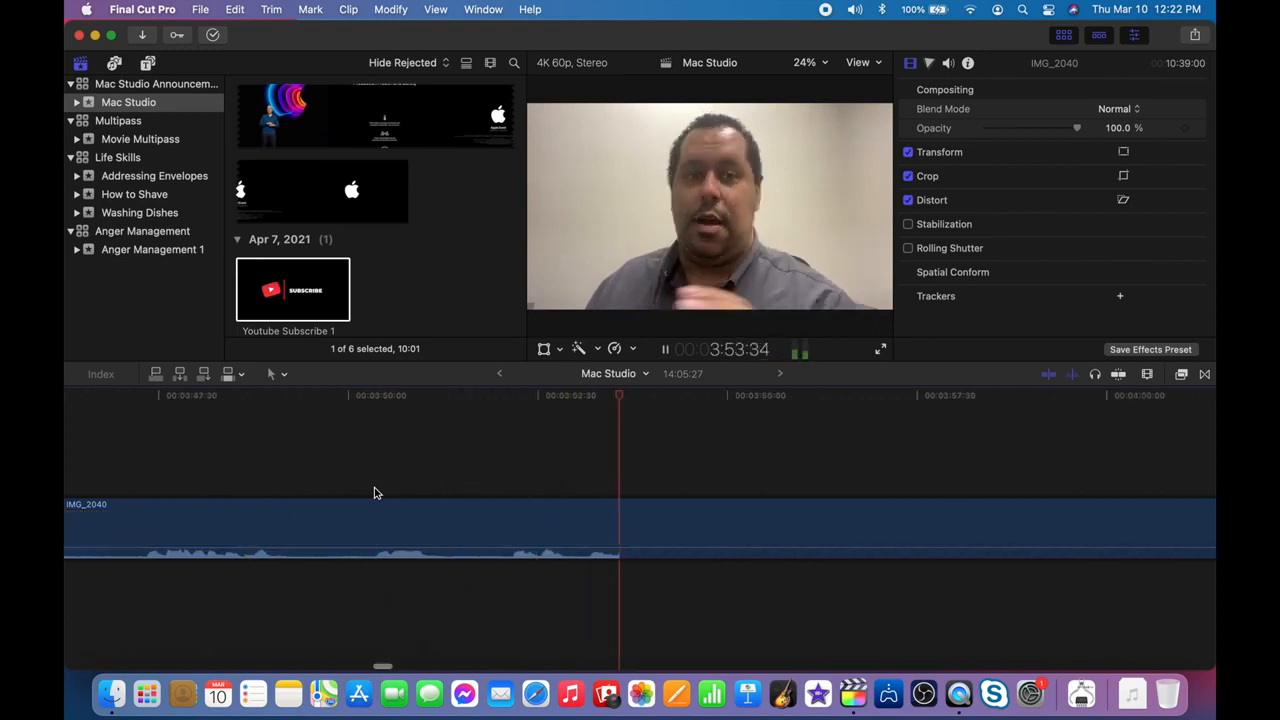
{"action": "key", "text": "space"}
{"action": "key", "text": "space"}
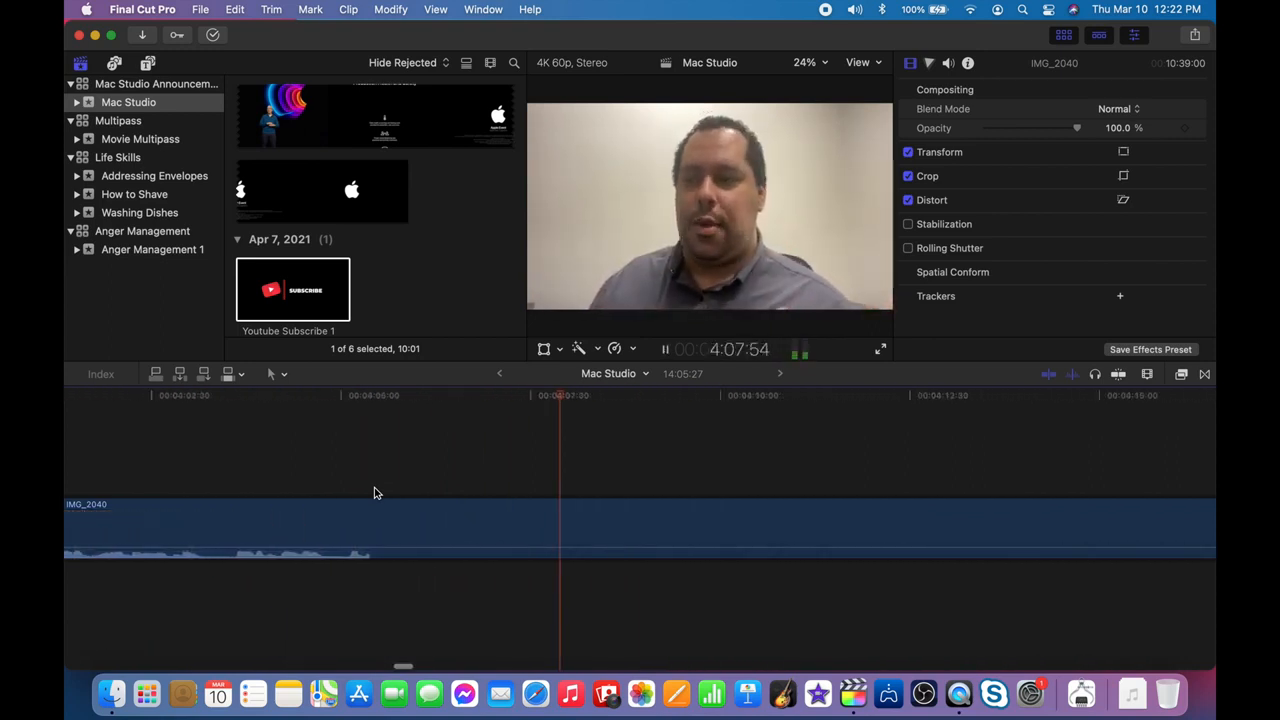
{"action": "left_click", "coordinate": [665, 276]}
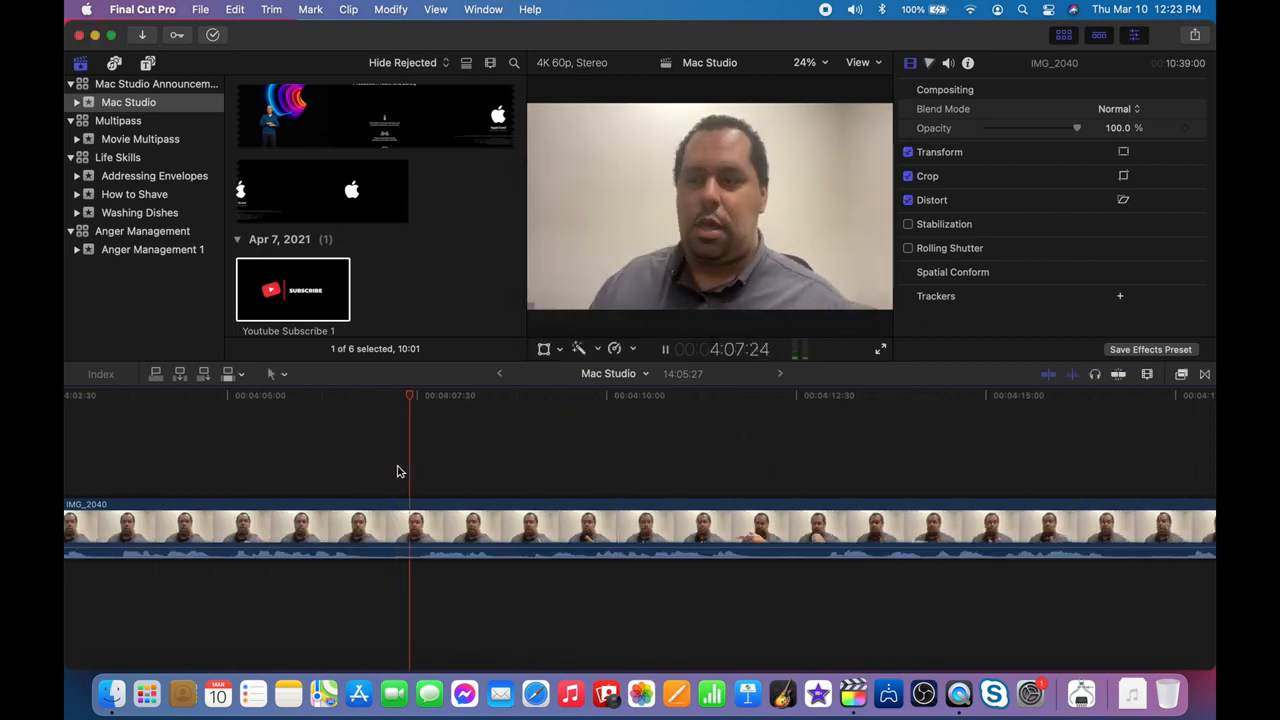
{"action": "key", "text": "super+b"}
{"action": "left_click", "coordinate": [594, 508]}
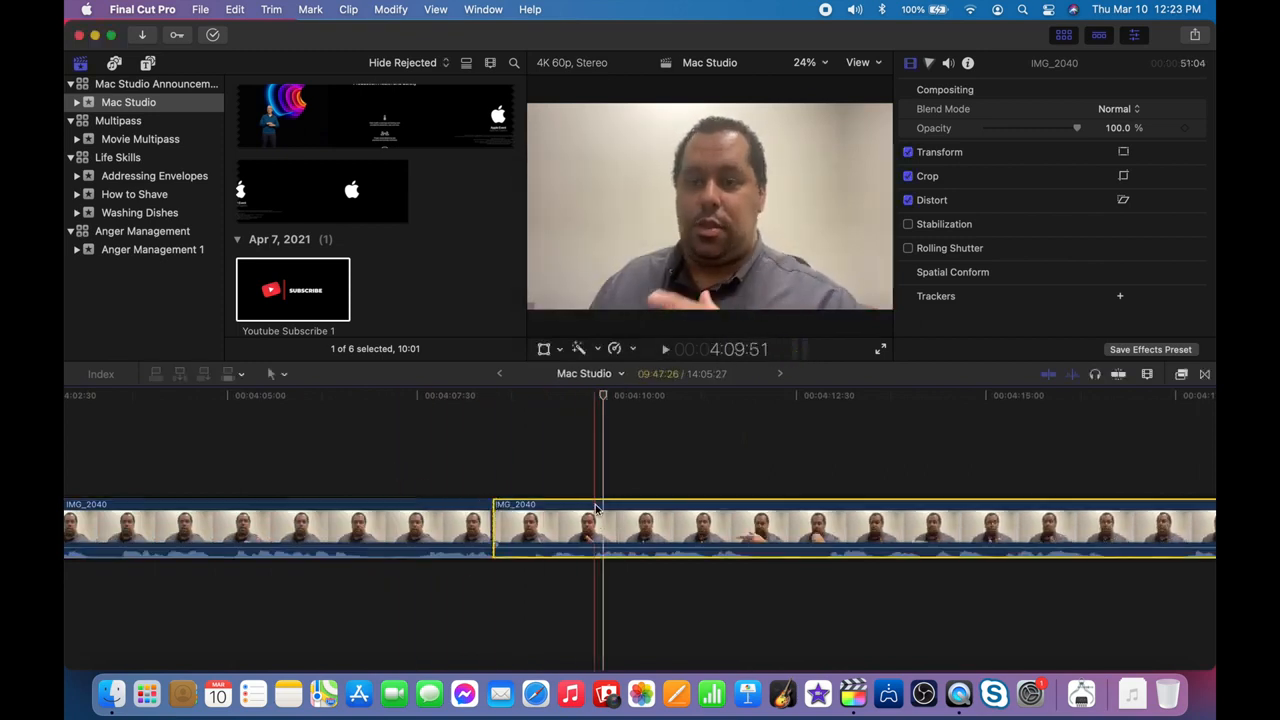
{"action": "key", "text": "super+b"}
{"action": "key", "text": "Delete"}
Replay past the 4:08.5 cut, split IMG_2040 at about 4:13.3 and 4:14.5, and delete the section between.
{"action": "key", "text": "space"}
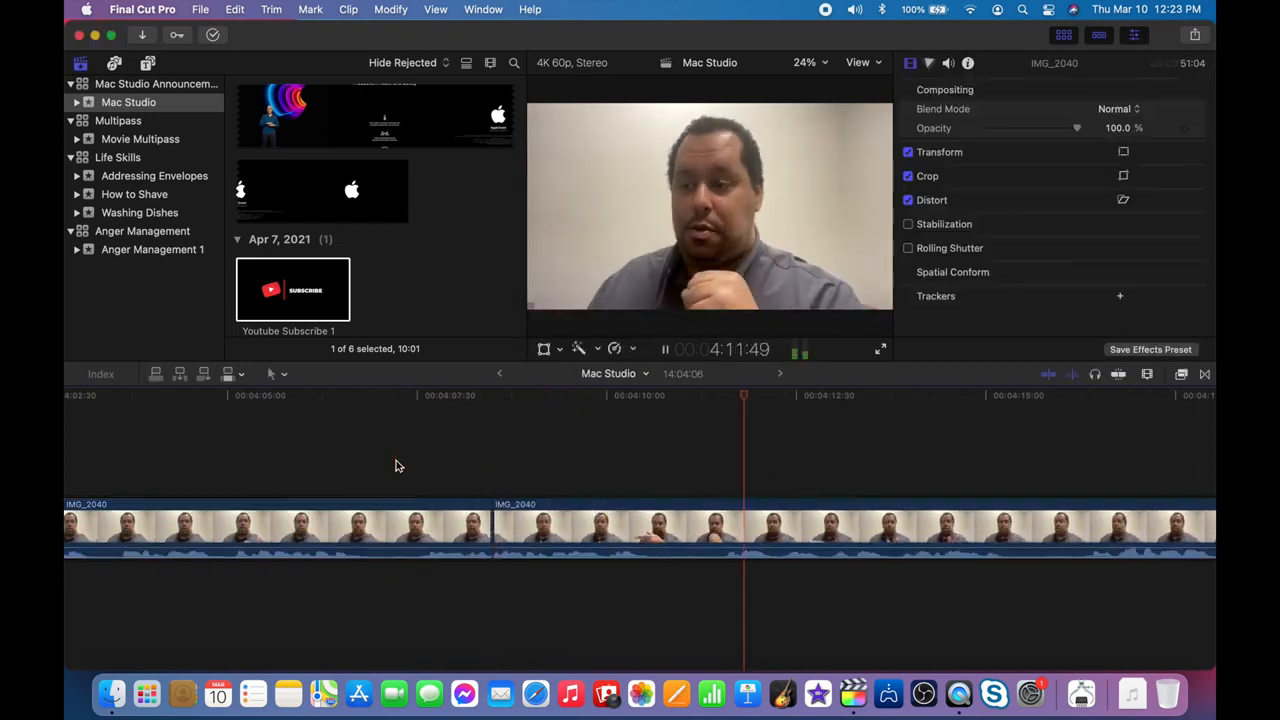
{"action": "left_click", "coordinate": [423, 460]}
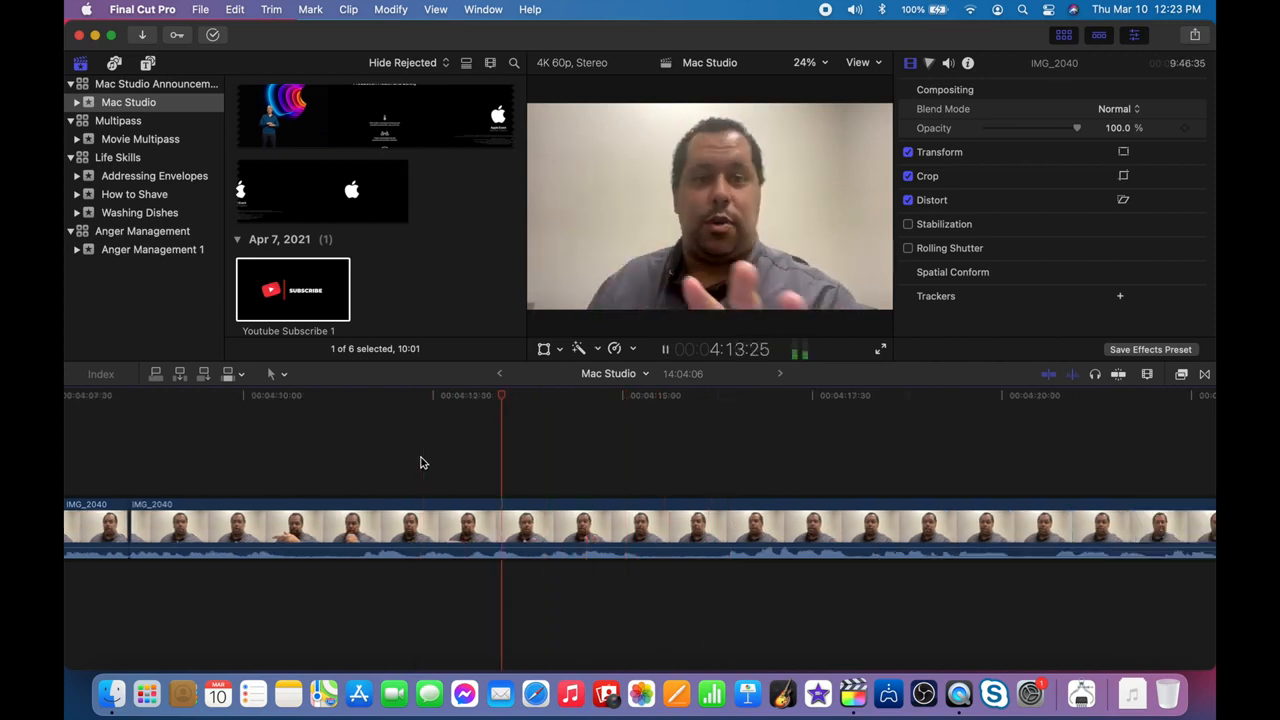
{"action": "key", "text": "space"}
{"action": "key", "text": "super+b"}
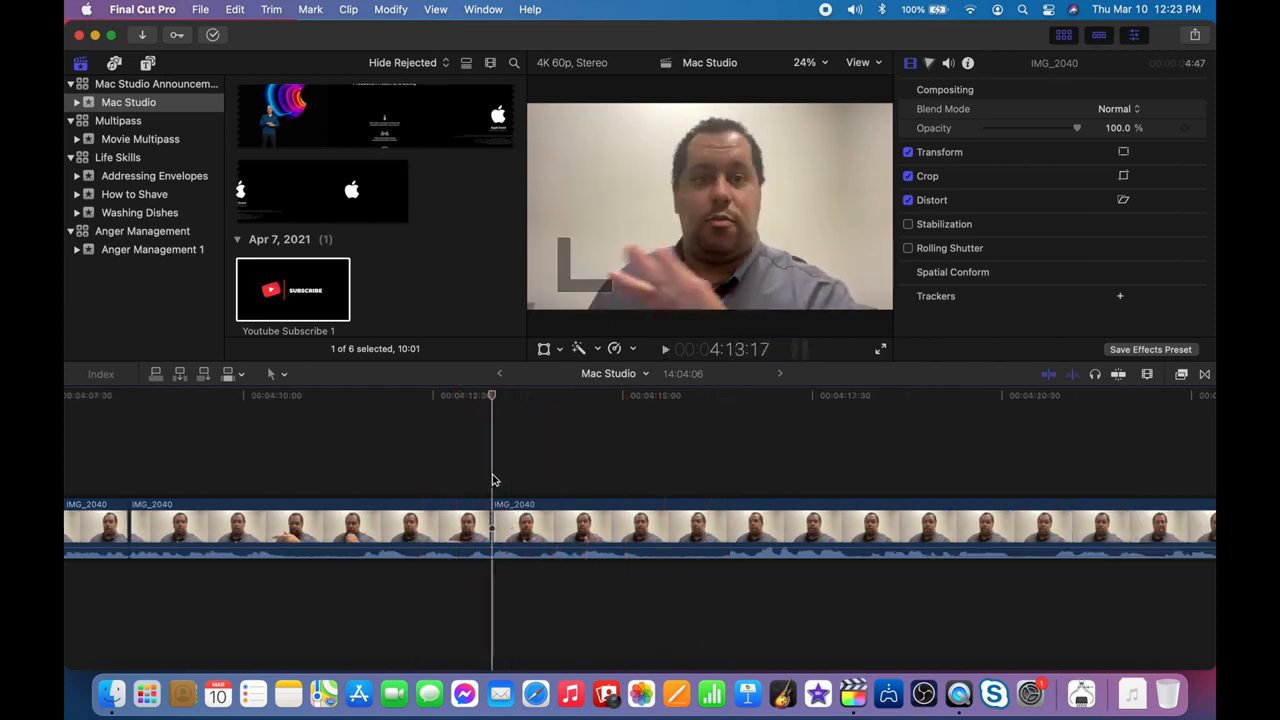
{"action": "left_click", "coordinate": [582, 477]}
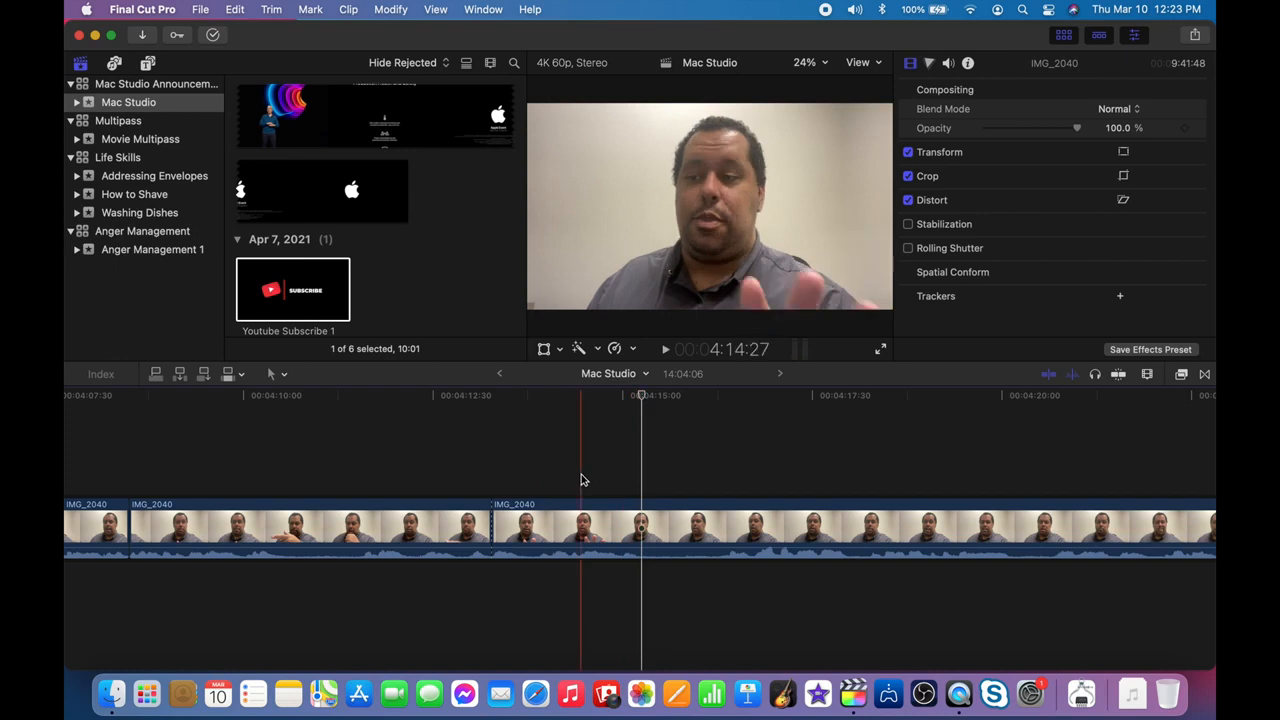
{"action": "left_click", "coordinate": [560, 525]}
{"action": "key", "text": "Delete"}
Play on past 4:20, split IMG_2040 at about 4:23.0 and 4:24.6, and delete the section between.
{"action": "left_click", "coordinate": [350, 456]}
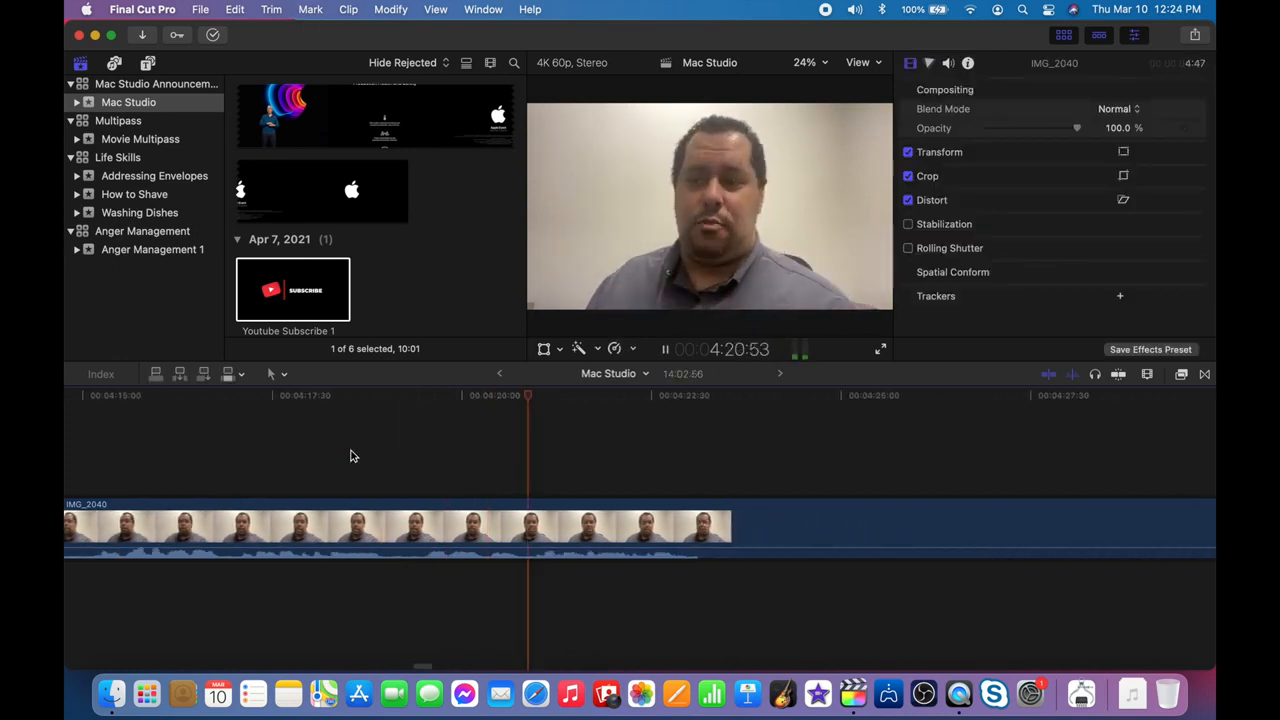
{"action": "key", "text": "space"}
{"action": "left_click", "coordinate": [436, 463]}
{"action": "key", "text": "super+b"}
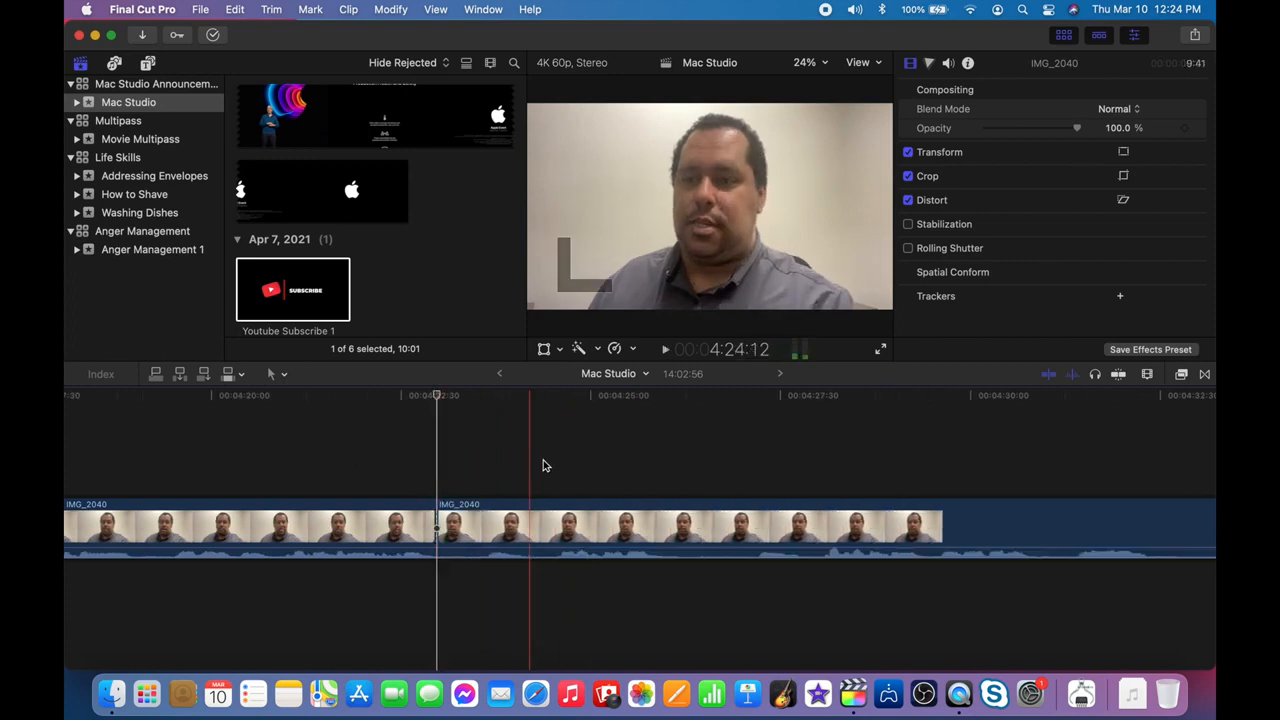
{"action": "left_click", "coordinate": [559, 468]}
{"action": "key", "text": "super+b"}
{"action": "left_click", "coordinate": [510, 527]}
{"action": "key", "text": "Delete"}
Replay past the 4:23.0 cut, split IMG_2040 at about 4:24.3 and 4:26.4, and delete the section between.
{"action": "key", "text": "space"}
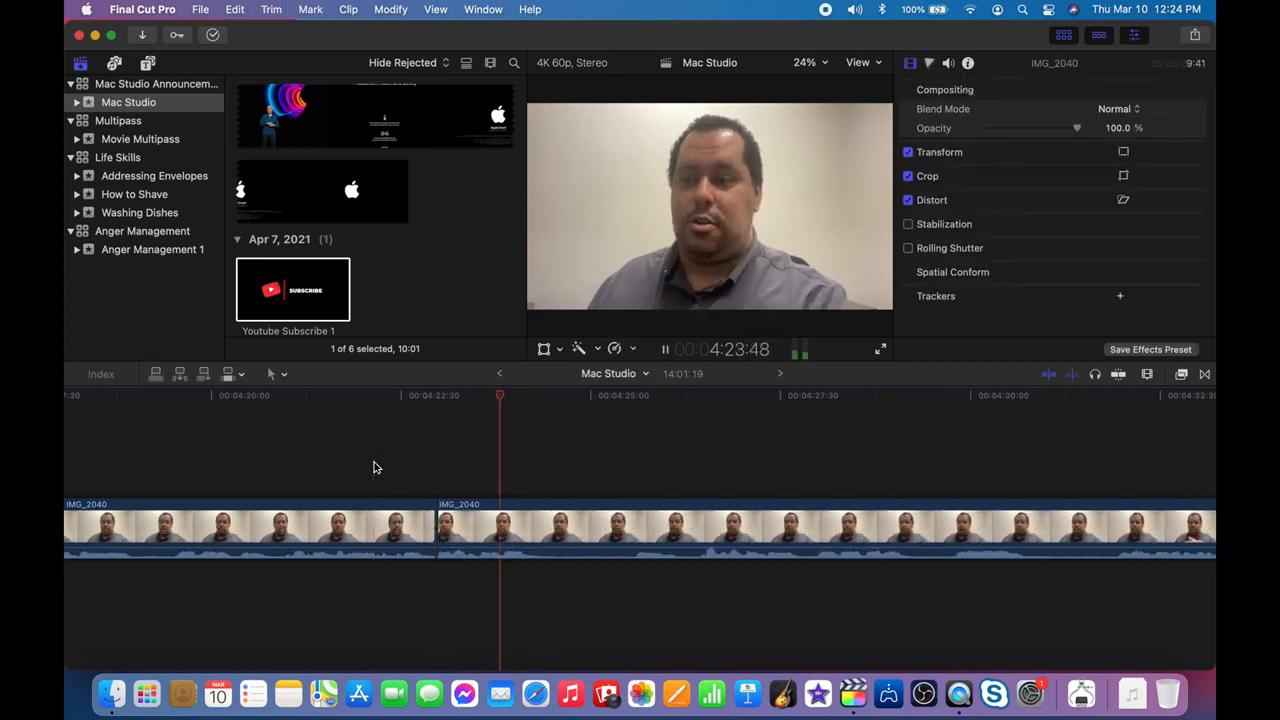
{"action": "left_click", "coordinate": [702, 477]}
{"action": "key", "text": "super+n"}
{"action": "key", "text": "Escape"}
{"action": "key", "text": "super+b"}
{"action": "left_click", "coordinate": [657, 525]}
{"action": "key", "text": "Delete"}
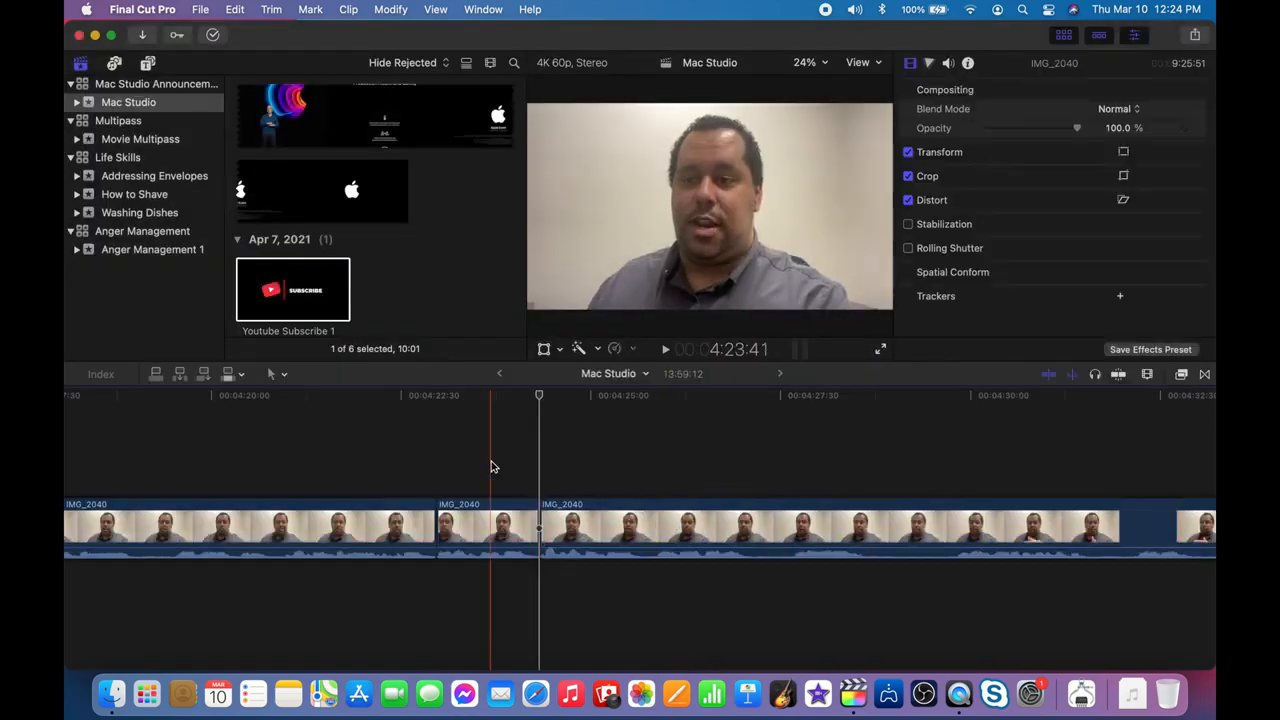
Replay from about 4:23.7 to 4:31, split IMG_2040 at about 4:26.7 and 4:29.8, and delete the section between.
{"action": "key", "text": "space"}
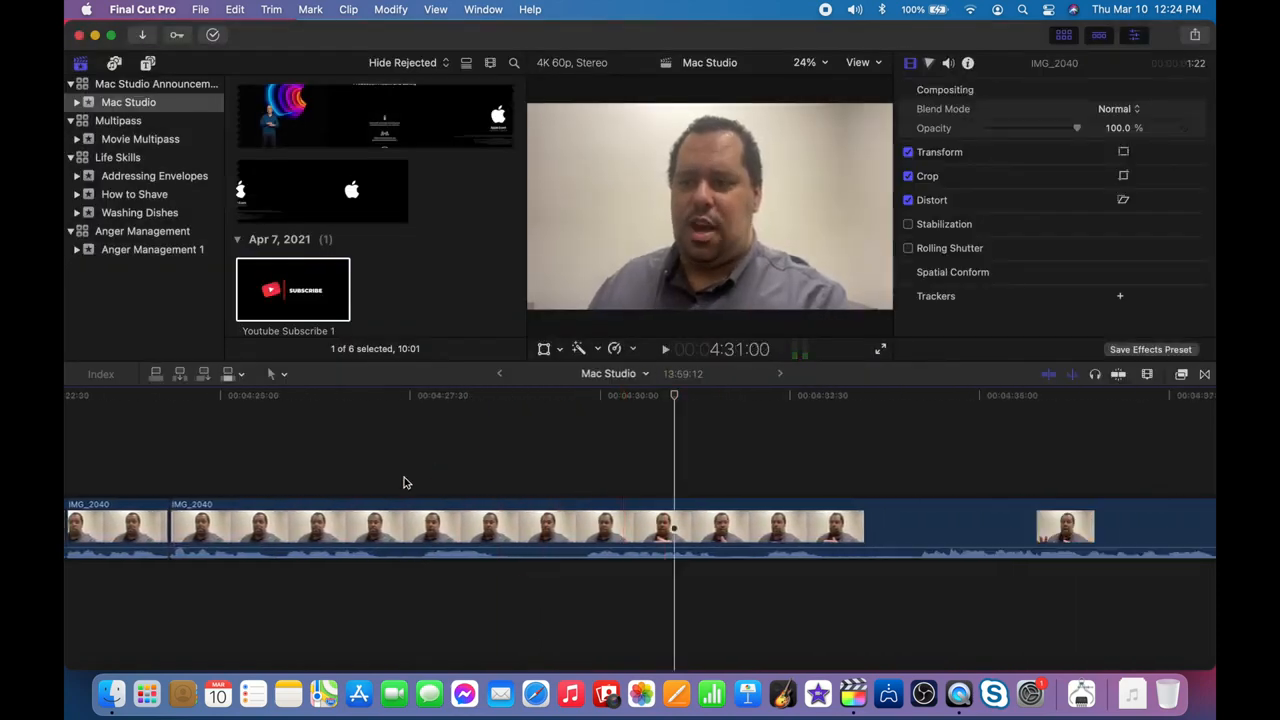
{"action": "key", "text": "shift+slash"}
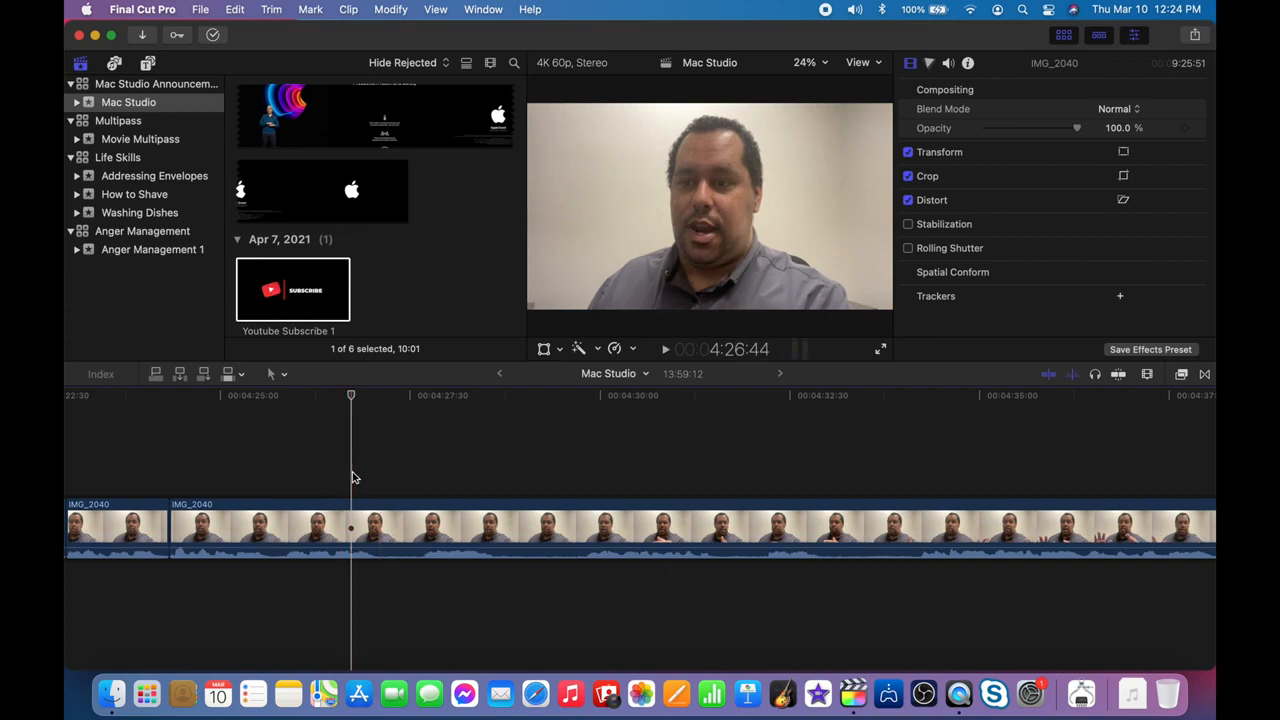
{"action": "left_click", "coordinate": [586, 474]}
{"action": "key", "text": "super+b"}
{"action": "left_click", "coordinate": [523, 525]}
{"action": "key", "text": "Delete"}
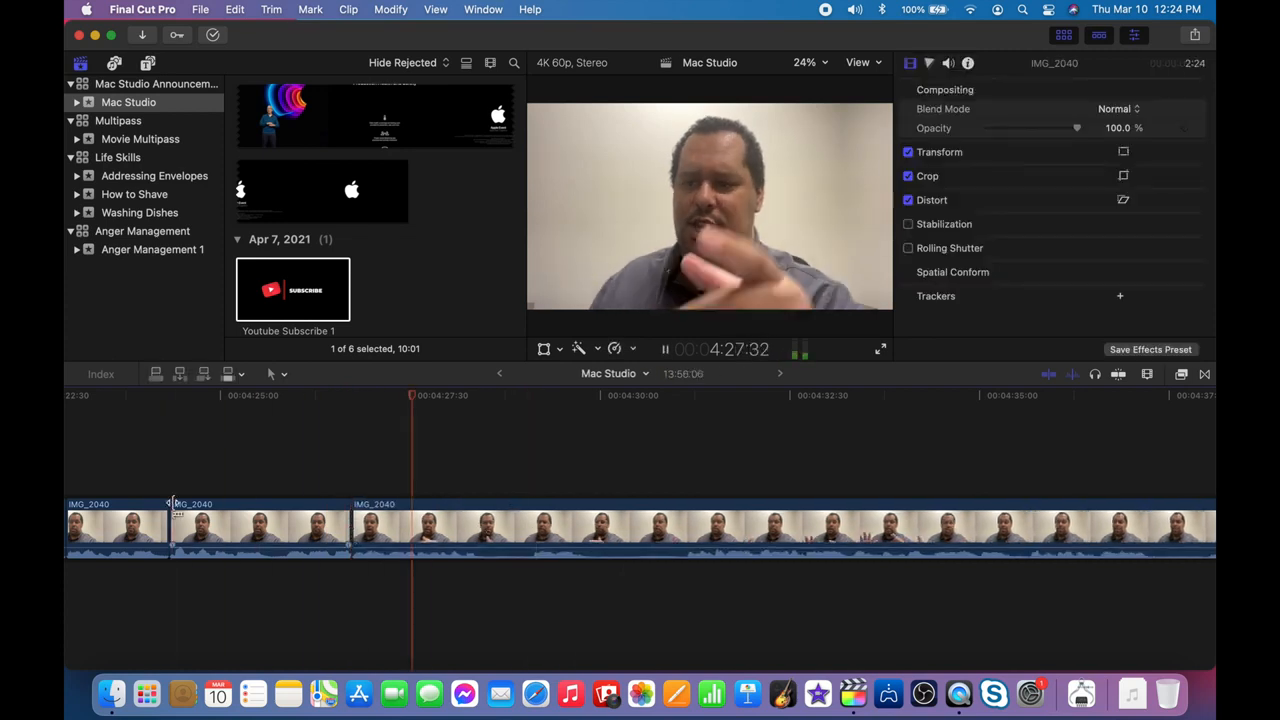
Review the footage past the 4:26.7 cut, split IMG_2040 at about 4:29.9 and 4:31.1, and delete the section between.
{"action": "key", "text": "space"}
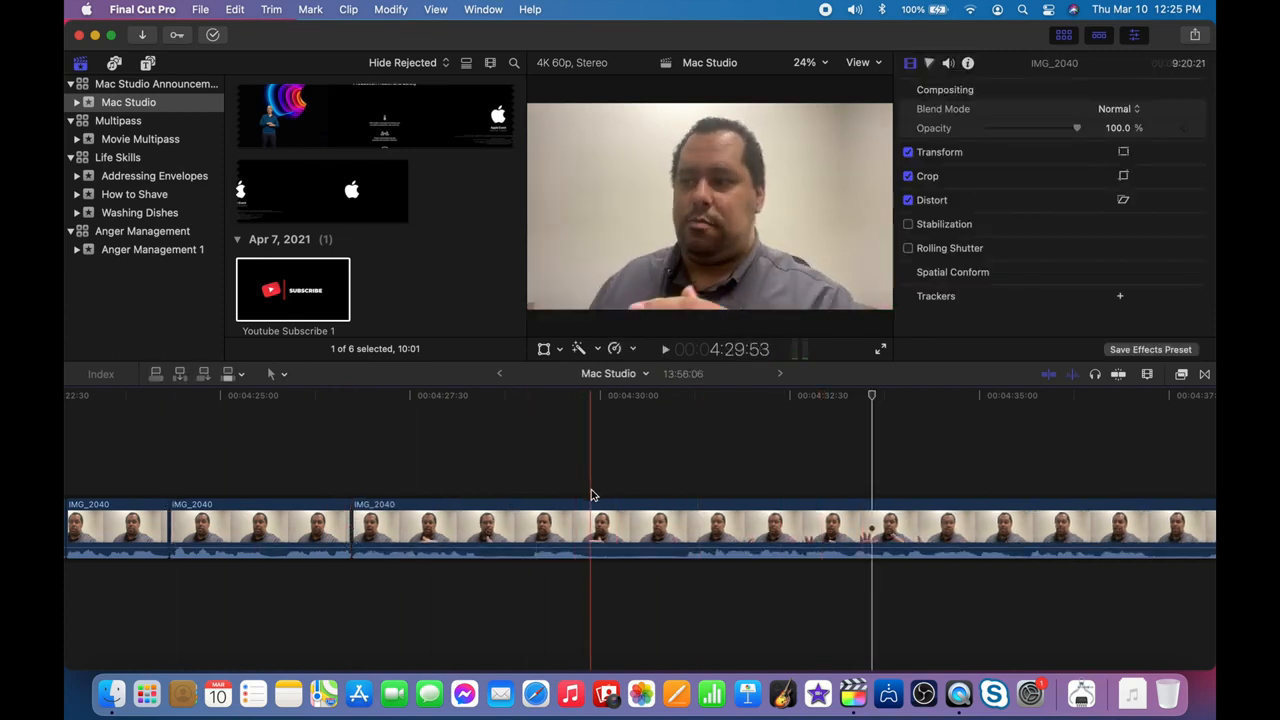
{"action": "left_click", "coordinate": [590, 494]}
{"action": "key", "text": "super+b"}
{"action": "left_click", "coordinate": [685, 486]}
{"action": "key", "text": "super+b"}
{"action": "left_click", "coordinate": [655, 520]}
{"action": "key", "text": "Delete"}
Play on to about 4:55, split IMG_2040 at about 4:51.0 and 4:55.7, and delete the section between.
{"action": "key", "text": "space"}
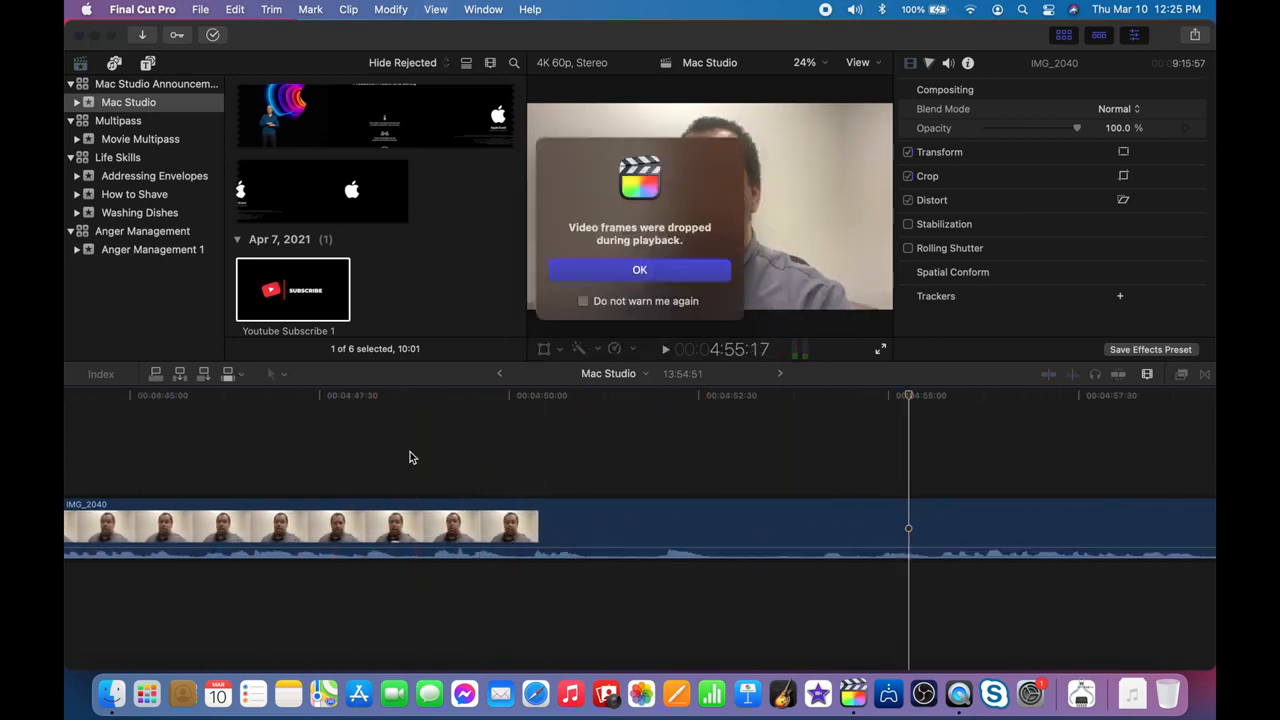
{"action": "left_click", "coordinate": [640, 269]}
{"action": "key", "text": "space"}
{"action": "key", "text": "super+b"}
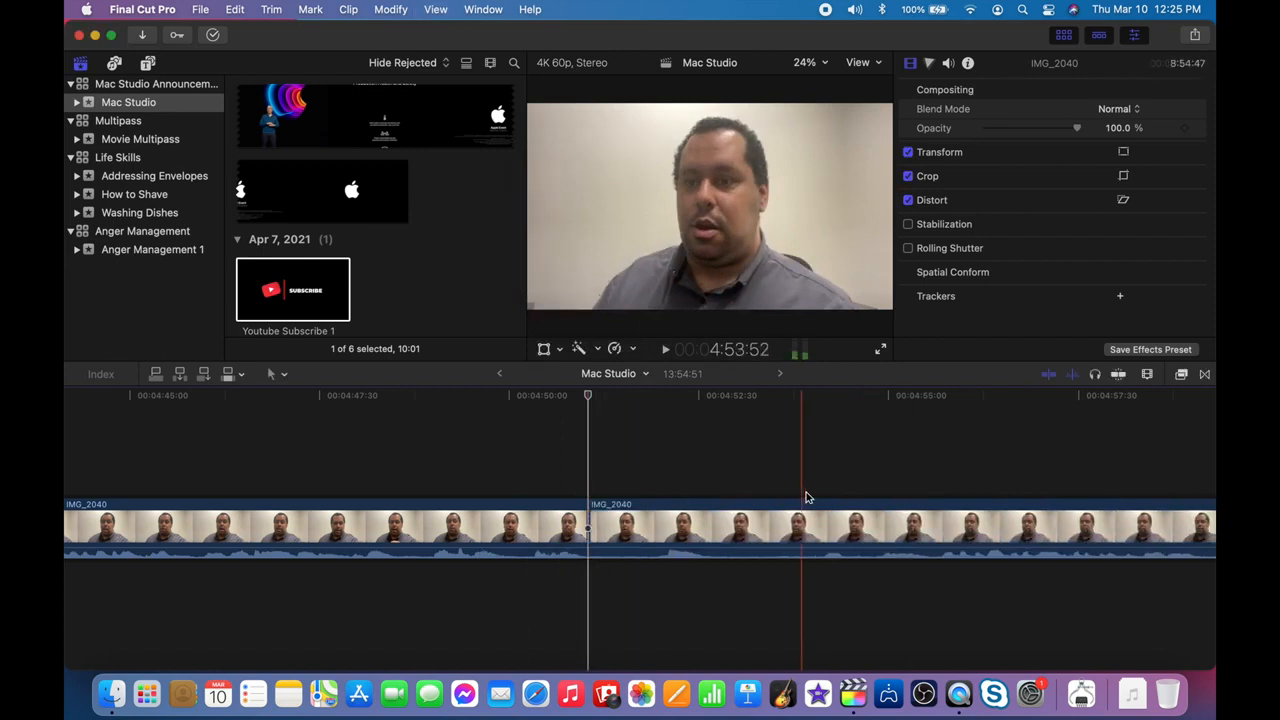
{"action": "left_click", "coordinate": [943, 511]}
{"action": "key", "text": "super+b"}
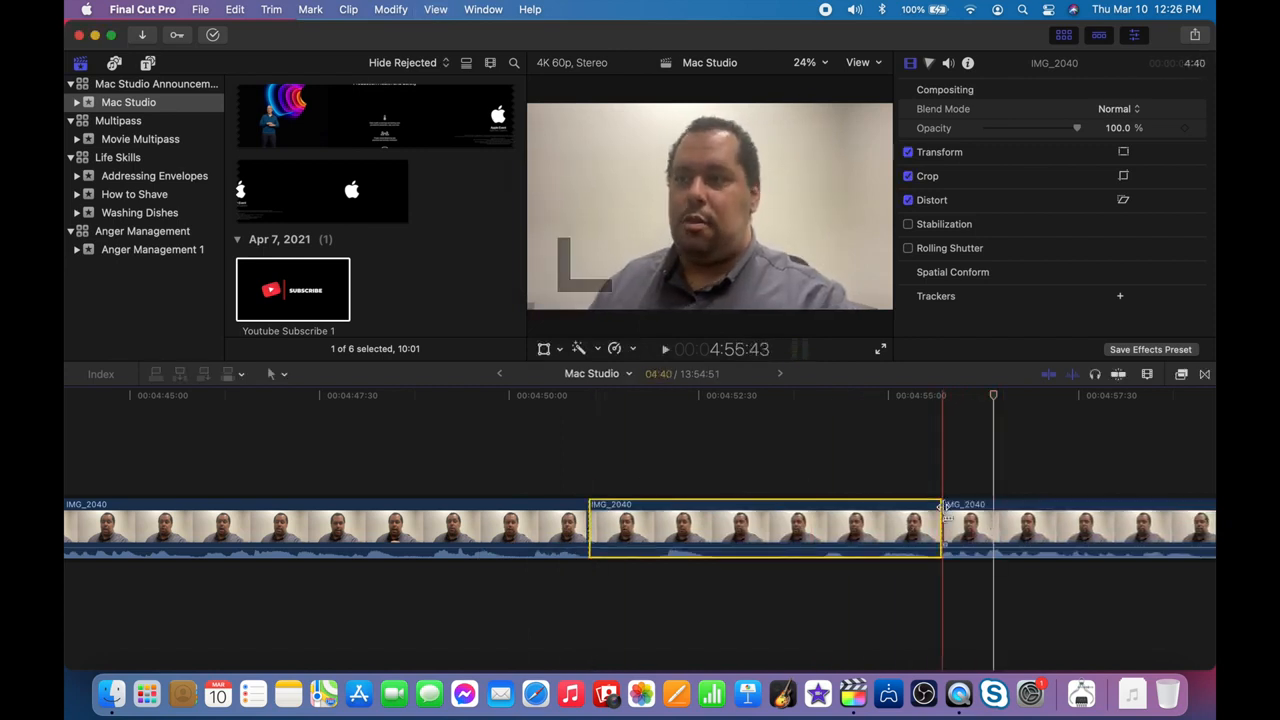
{"action": "key", "text": "BackSpace"}
Replay past the 4:51.0 cut, split IMG_2040 at about 4:54.5 and 4:57.1, and delete the section between.
{"action": "key", "text": "space"}
{"action": "scroll", "coordinate": [475, 487], "scroll_direction": "right", "scroll_amount": 2}
{"action": "scroll", "coordinate": [475, 487], "scroll_direction": "right", "scroll_amount": 2}
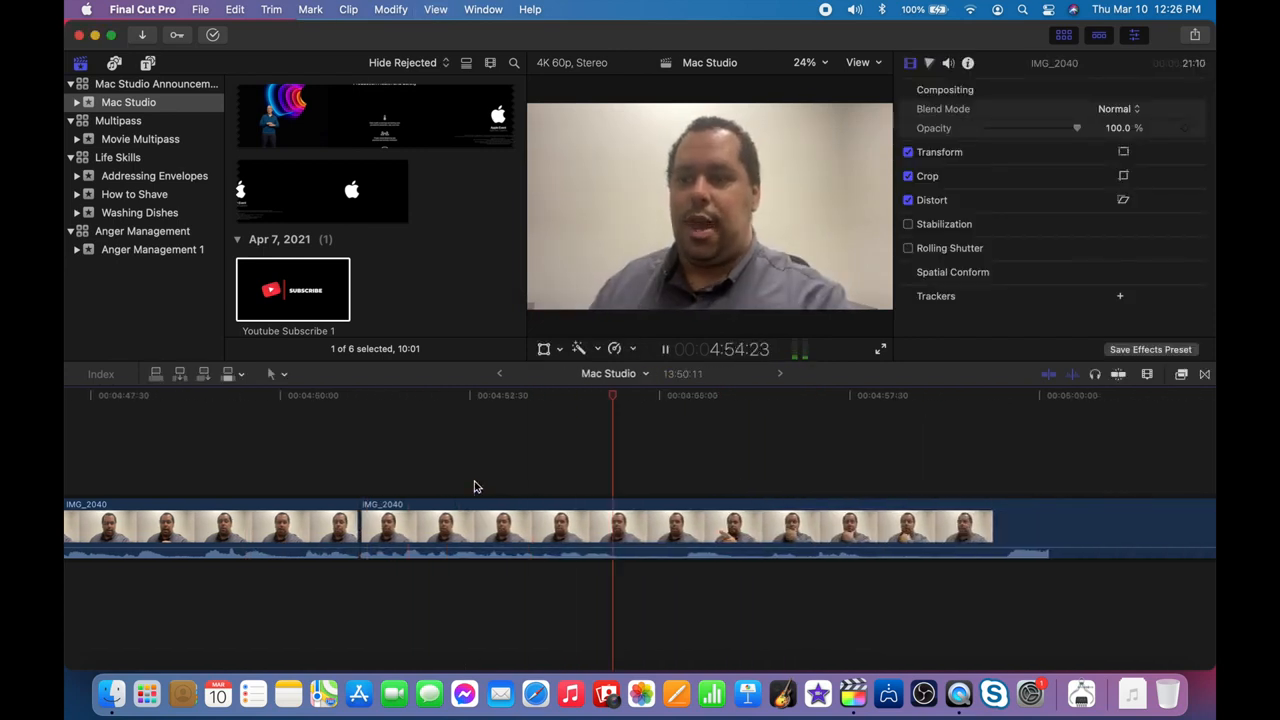
{"action": "left_click", "coordinate": [523, 482]}
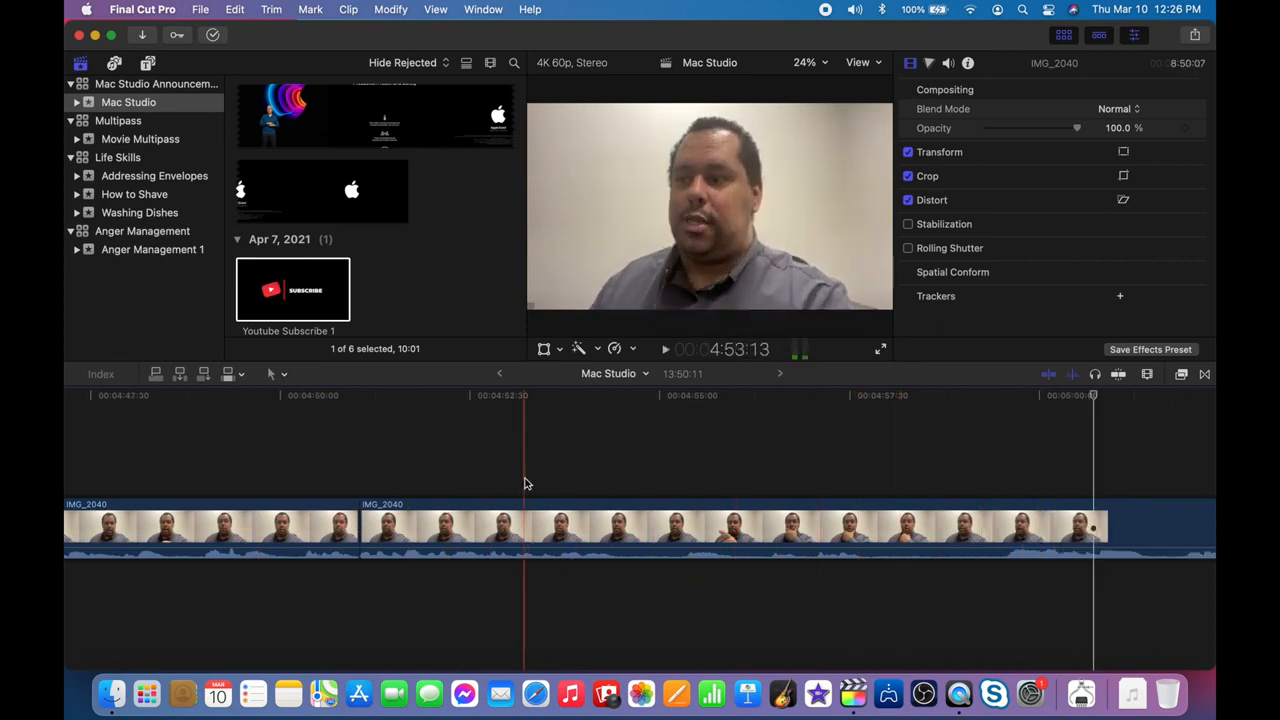
{"action": "key", "text": "space"}
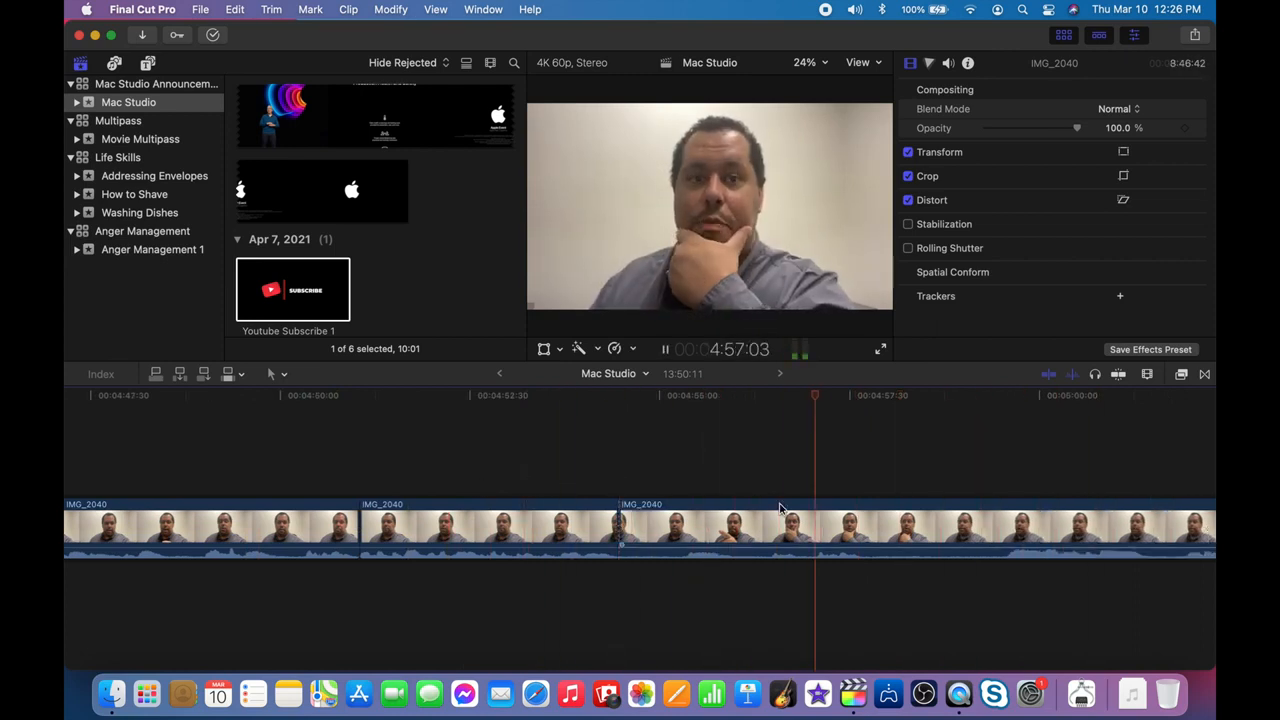
{"action": "key", "text": "super+b"}
{"action": "left_click", "coordinate": [766, 529]}
{"action": "key", "text": "BackSpace"}
Replay across the 4:54.5 cut to about 5:01 and split IMG_2040 at about 4:55.1.
{"action": "key", "text": "space"}
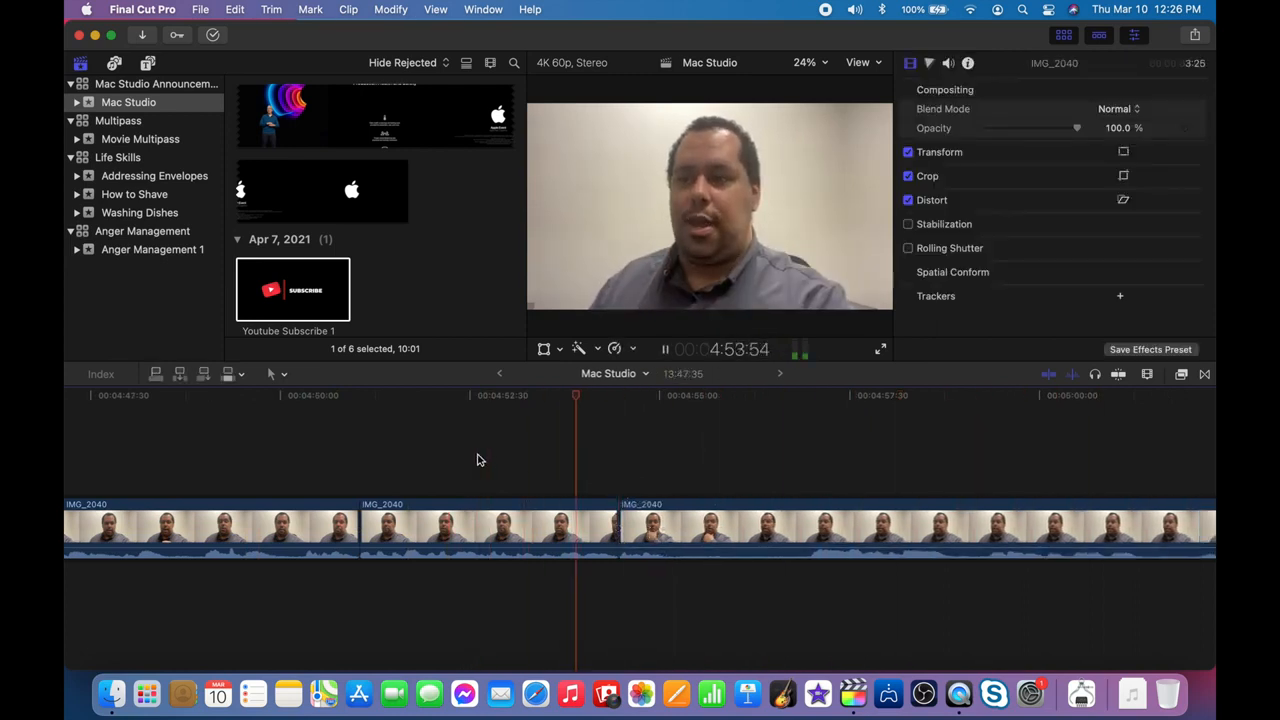
{"action": "scroll", "coordinate": [478, 459], "scroll_direction": "right", "scroll_amount": 3}
{"action": "key", "text": "space"}
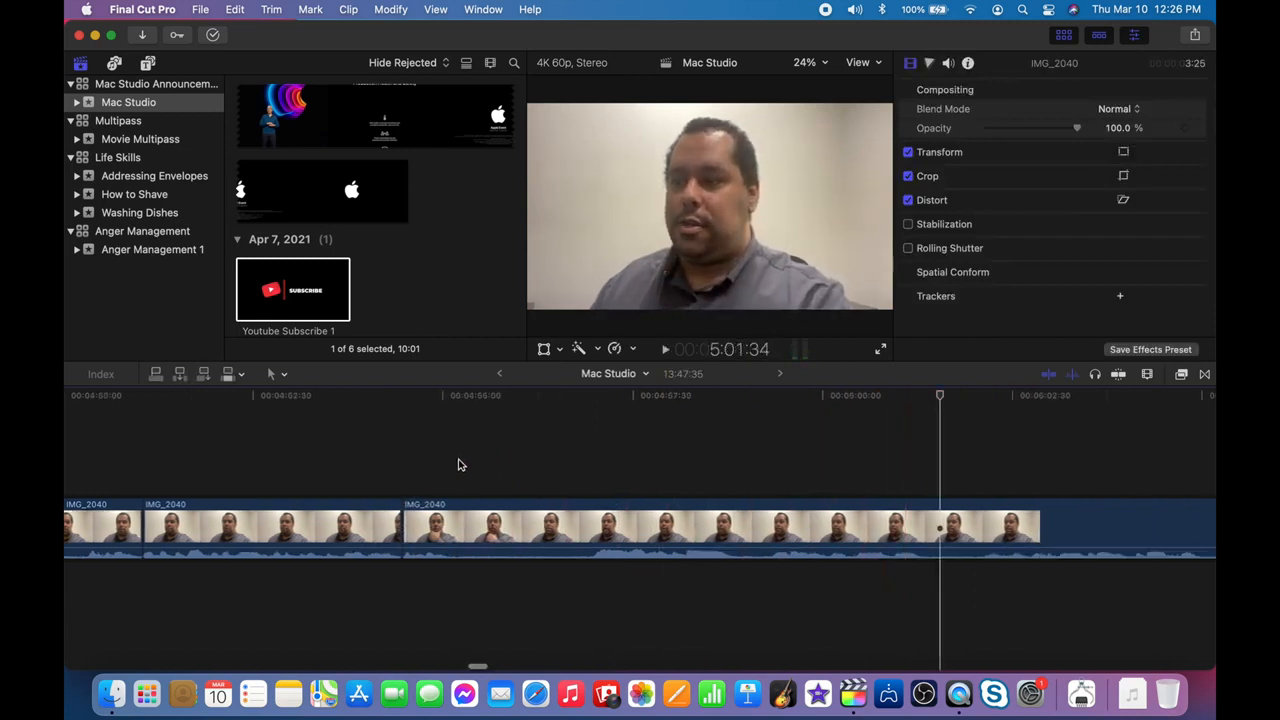
{"action": "left_click", "coordinate": [452, 483]}
{"action": "key", "text": "super+b"}
Review the footage past 5:08, split IMG_2040 at about 5:07.1, and delete the section running from the 4:55.1 cut.
{"action": "key", "text": "space"}
{"action": "scroll", "coordinate": [714, 480], "scroll_direction": "right", "scroll_amount": 3}
{"action": "scroll", "coordinate": [714, 480], "scroll_direction": "right", "scroll_amount": 3}
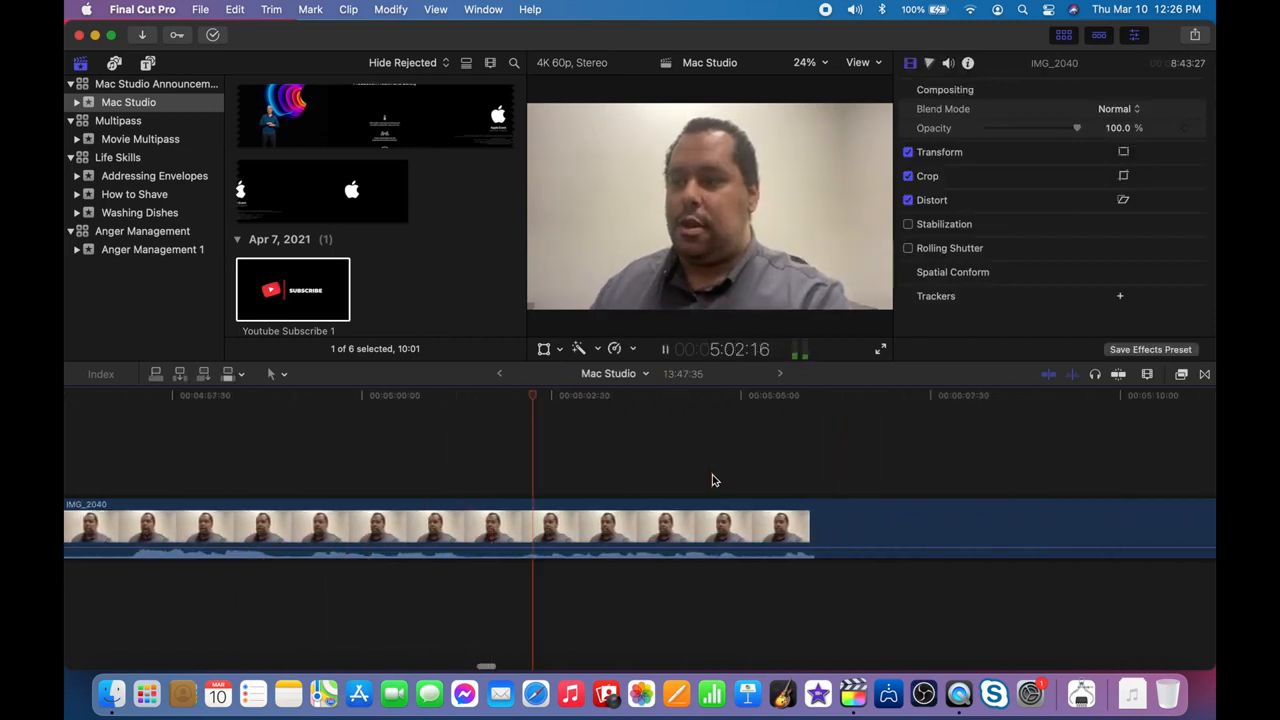
{"action": "scroll", "coordinate": [712, 480], "scroll_direction": "right", "scroll_amount": 2}
{"action": "key", "text": "space"}
{"action": "key", "text": "space"}
{"action": "scroll", "coordinate": [712, 480], "scroll_direction": "right", "scroll_amount": 3}
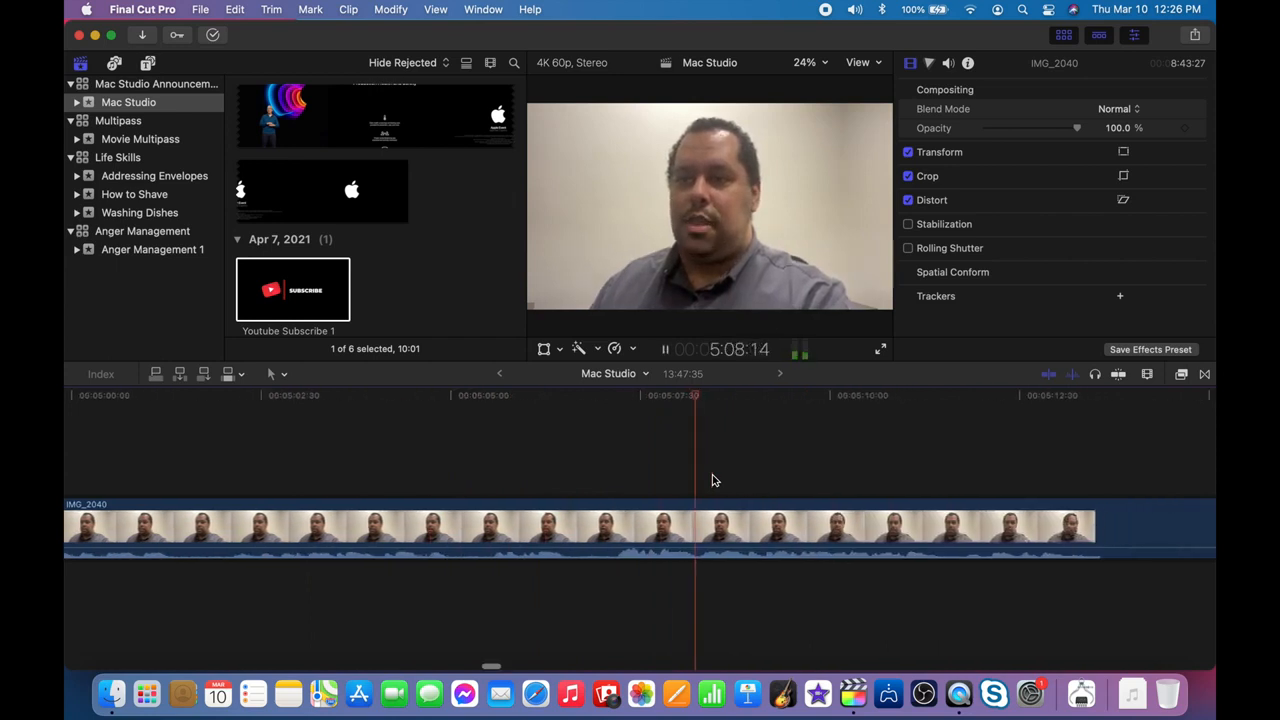
{"action": "scroll", "coordinate": [712, 480], "scroll_direction": "right", "scroll_amount": 2}
{"action": "key", "text": "space"}
{"action": "left_click", "coordinate": [512, 487]}
{"action": "key", "text": "super+b"}
{"action": "left_click", "coordinate": [452, 529]}
{"action": "key", "text": "BackSpace"}
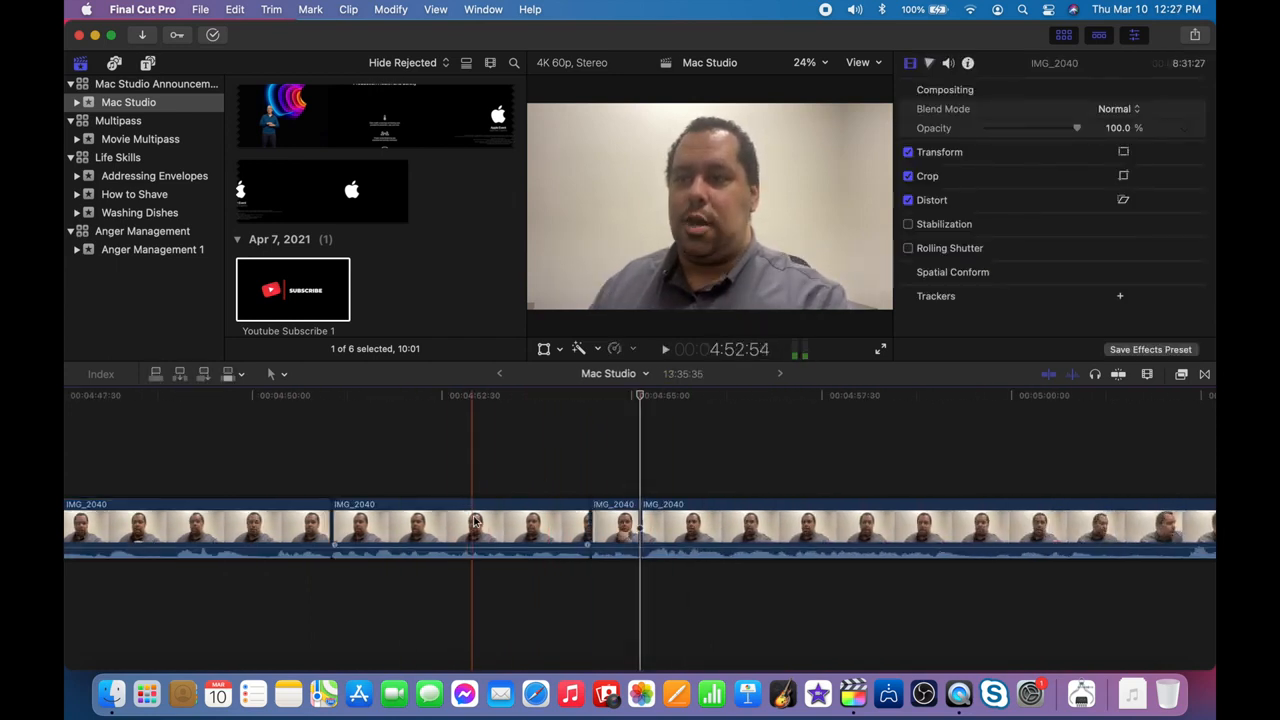
Replay from about 4:53 past 5:13, split IMG_2040 at about 5:12.0 and 5:15.7, and delete the section between.
{"action": "key", "text": "space"}
{"action": "scroll", "coordinate": [489, 489], "scroll_direction": "right", "scroll_amount": 3}
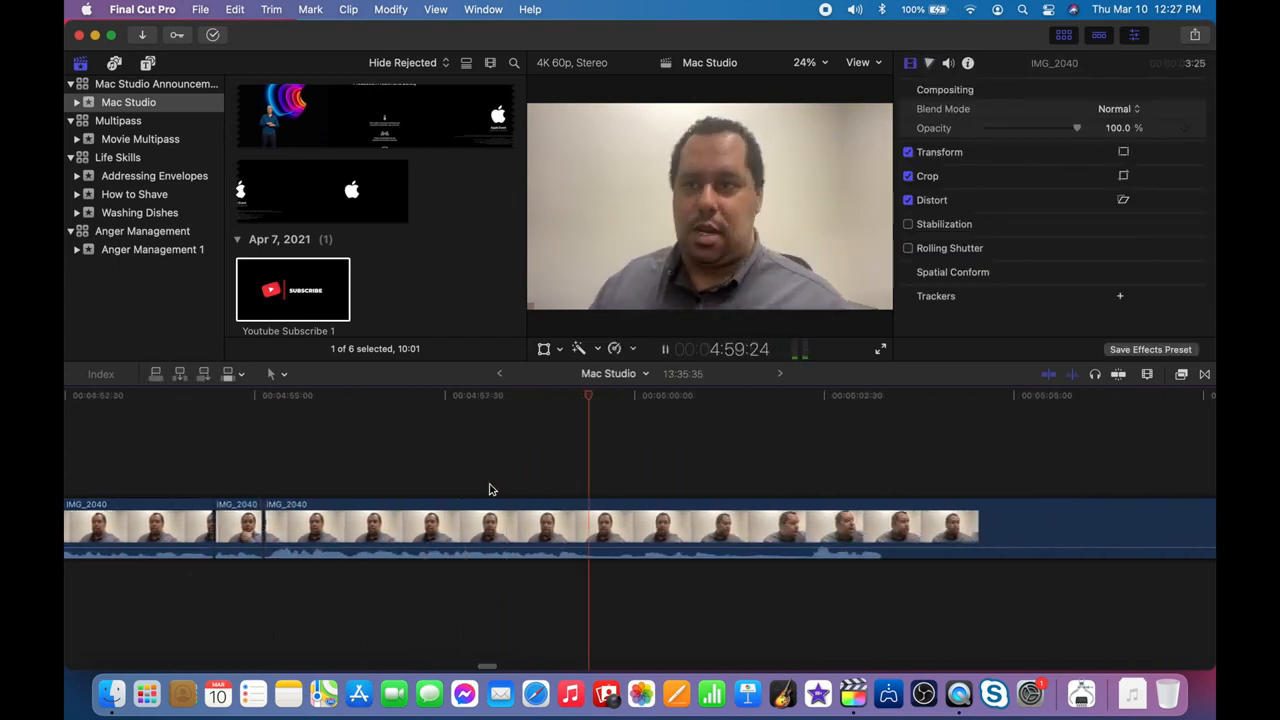
{"action": "scroll", "coordinate": [490, 485], "scroll_direction": "right", "scroll_amount": 2}
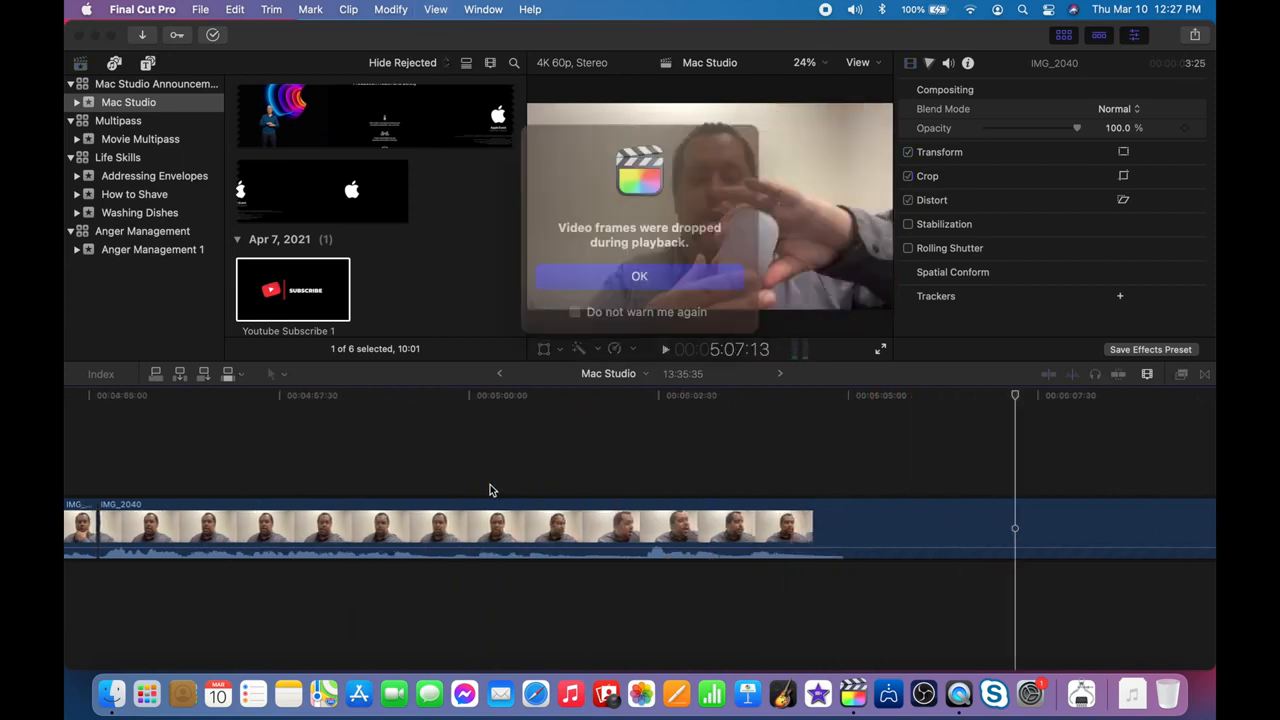
{"action": "left_click", "coordinate": [639, 279]}
{"action": "key", "text": "space"}
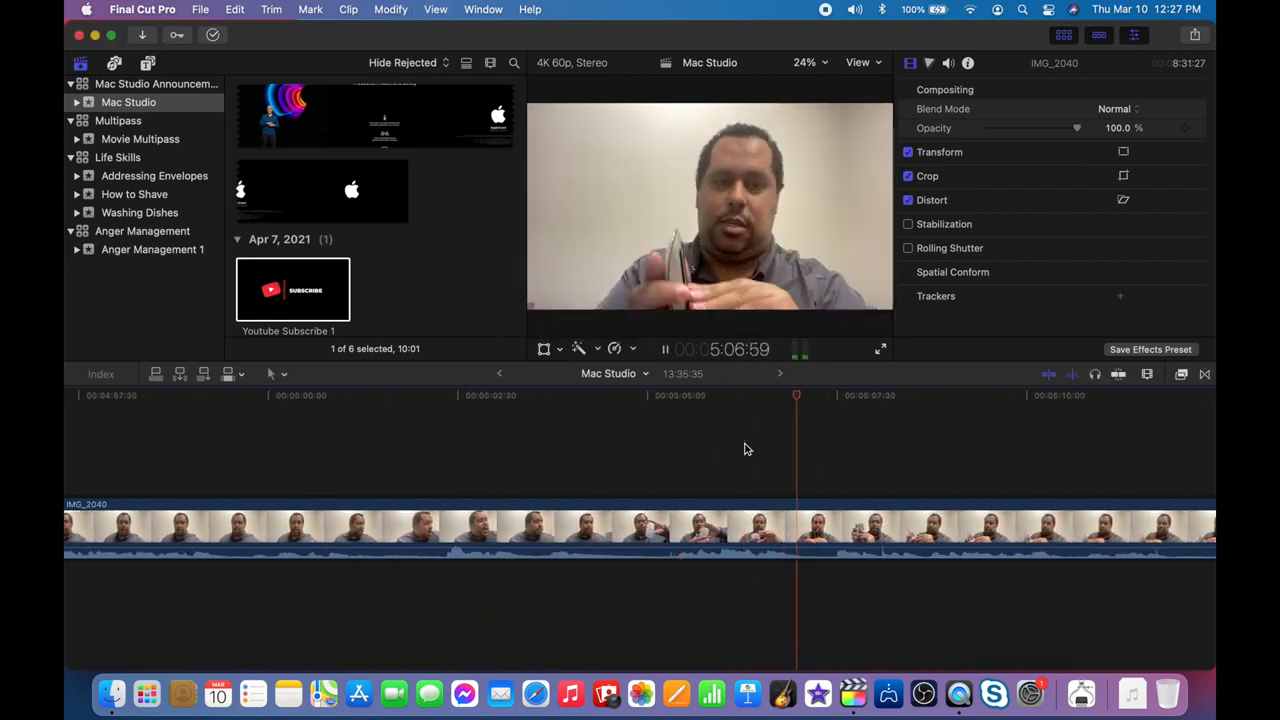
{"action": "scroll", "coordinate": [744, 449], "scroll_direction": "right", "scroll_amount": 2}
{"action": "key", "text": "space"}
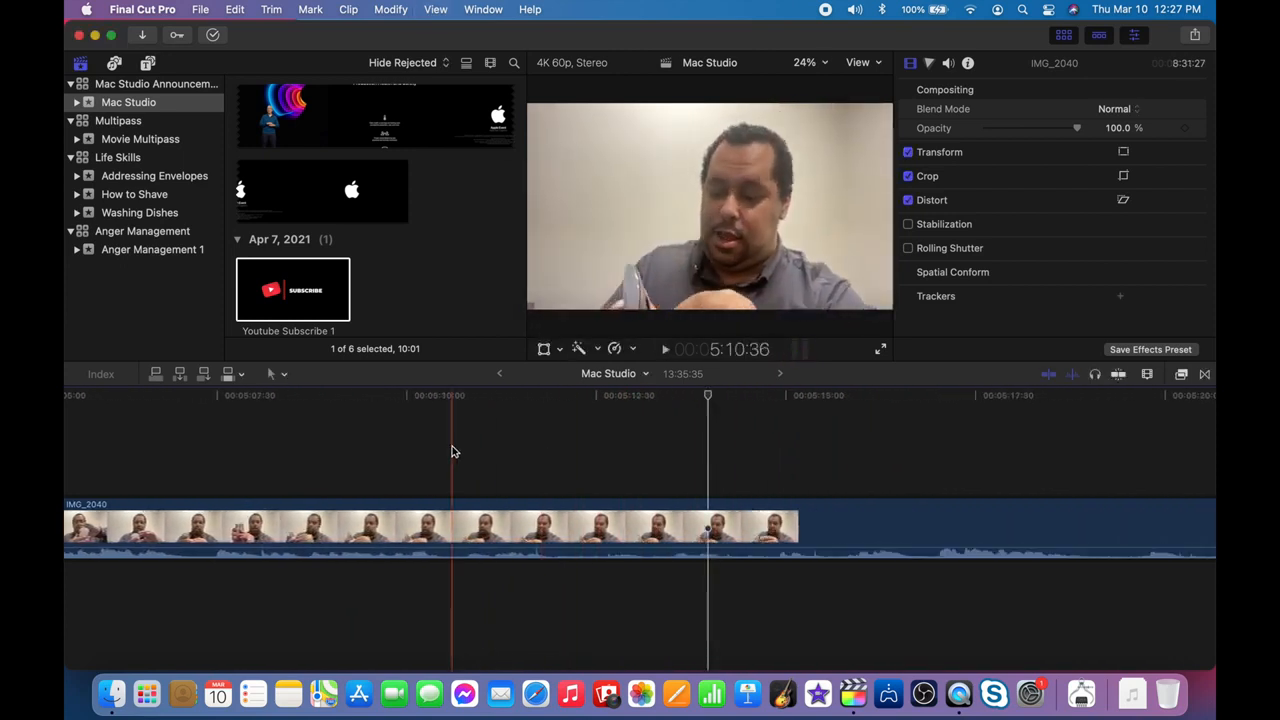
{"action": "key", "text": "space"}
{"action": "key", "text": "space"}
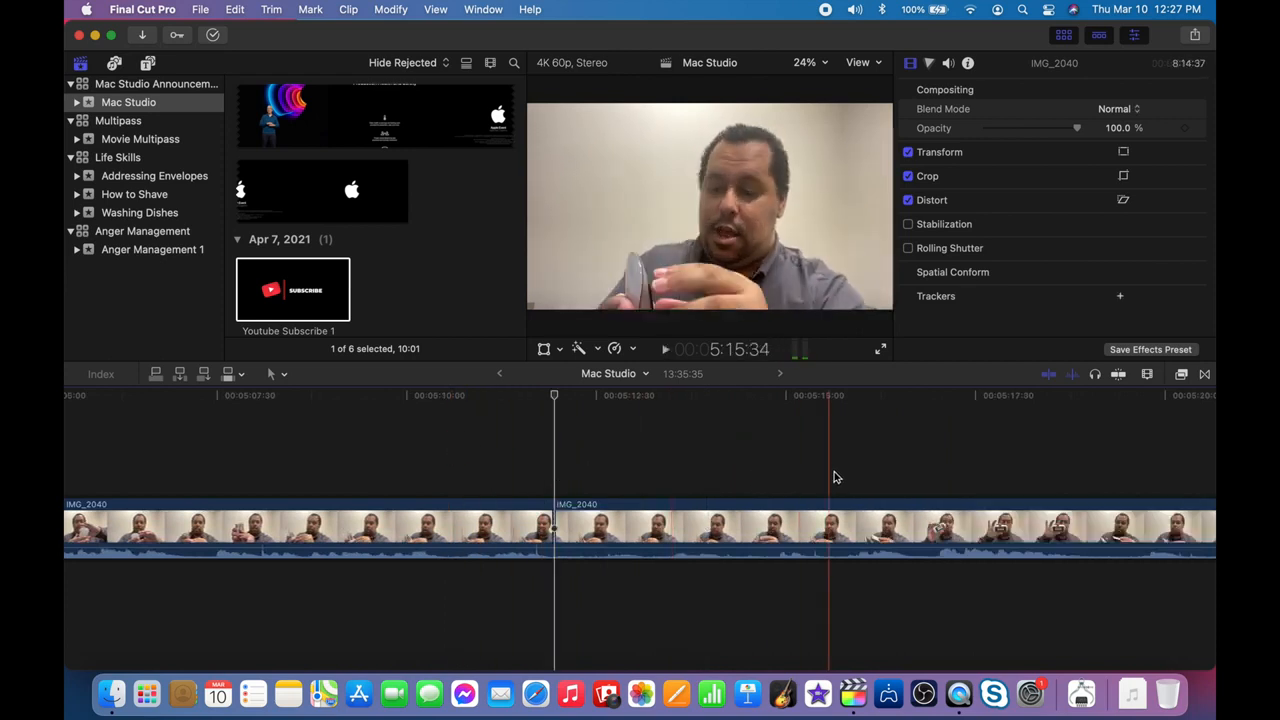
{"action": "key", "text": "super+b"}
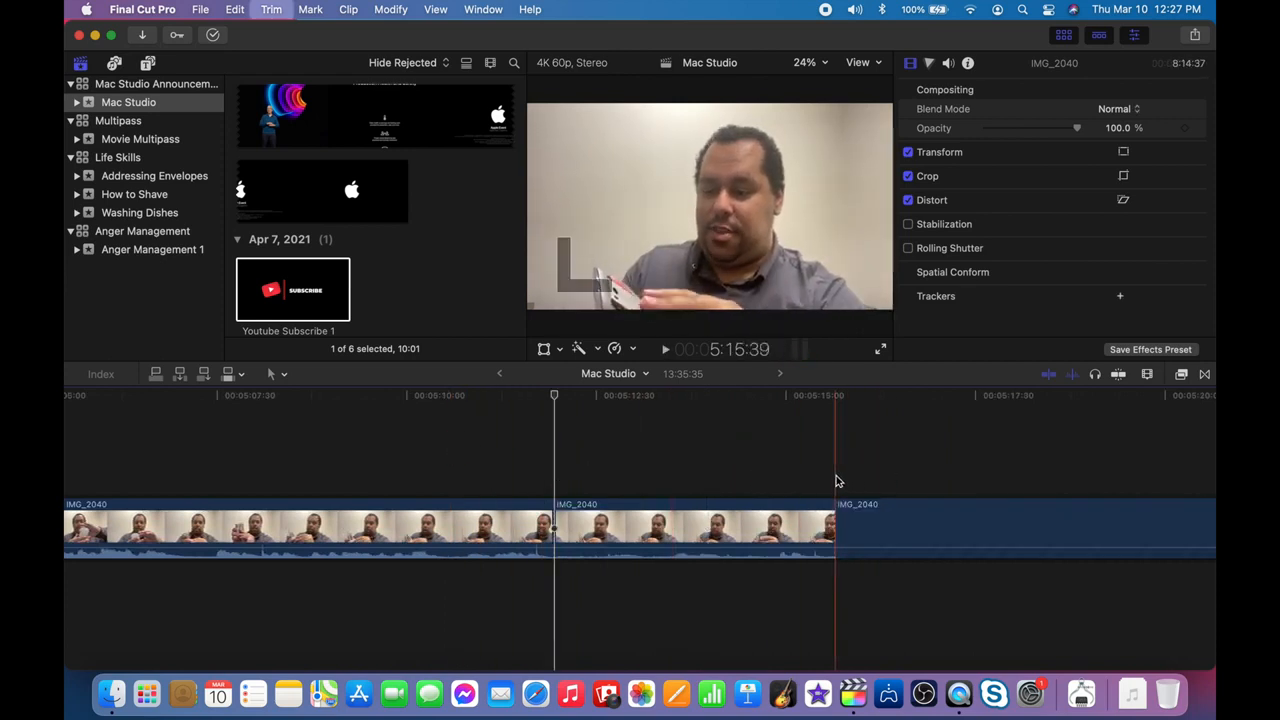
{"action": "left_click", "coordinate": [814, 524]}
{"action": "key", "text": "BackSpace"}
{"action": "key", "text": "space"}
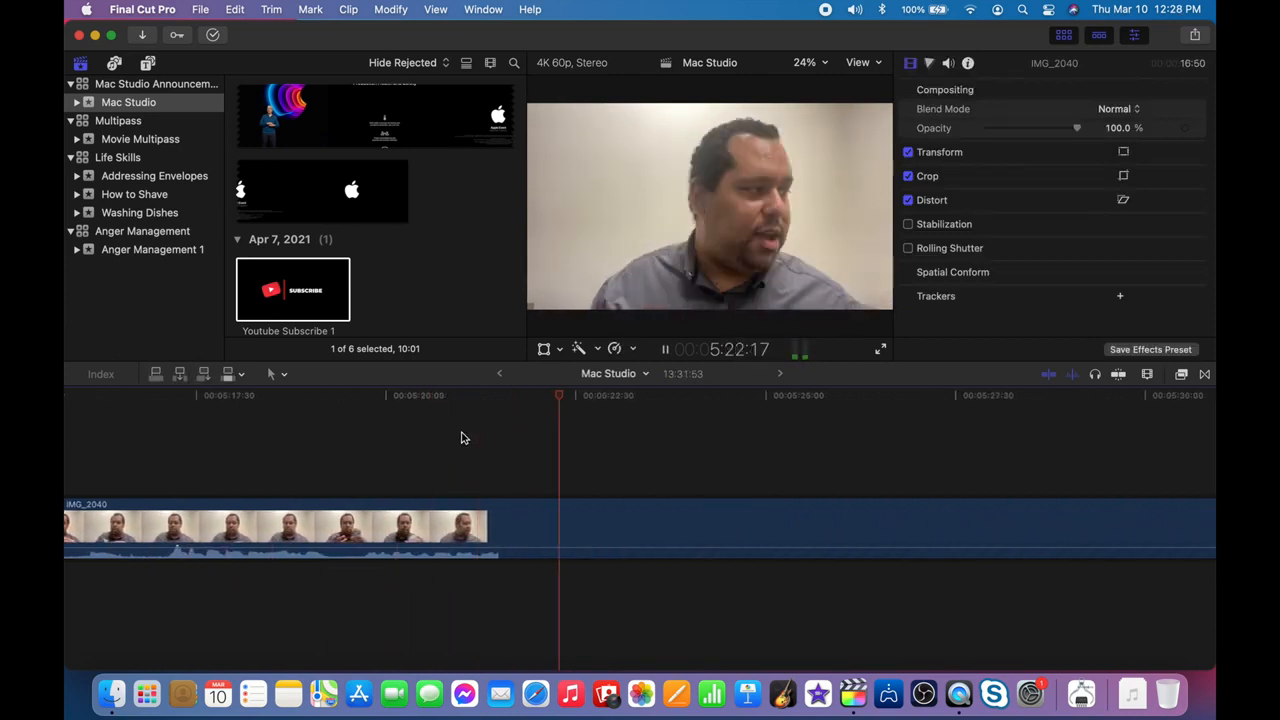
Review the footage past 5:39, split IMG_2040 at about 5:35.6 and 5:38.5, and delete the section between.
{"action": "key", "text": "Return"}
{"action": "key", "text": "space"}
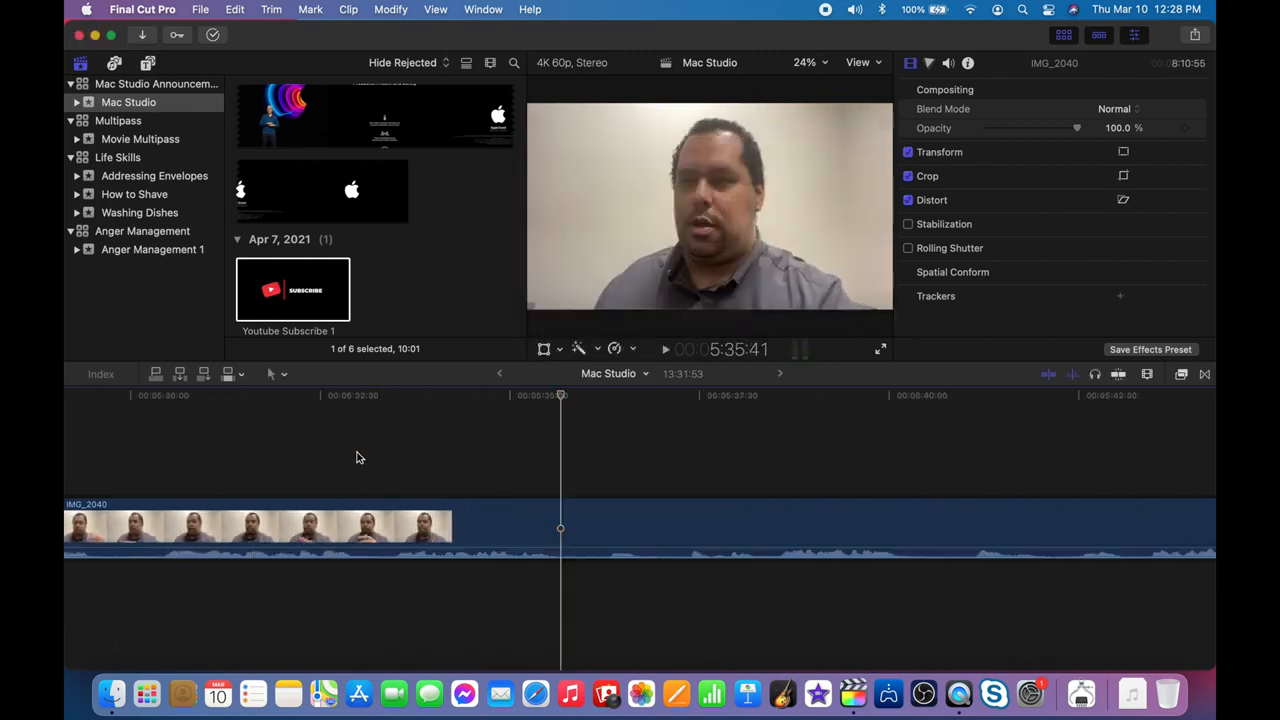
{"action": "key", "text": "space"}
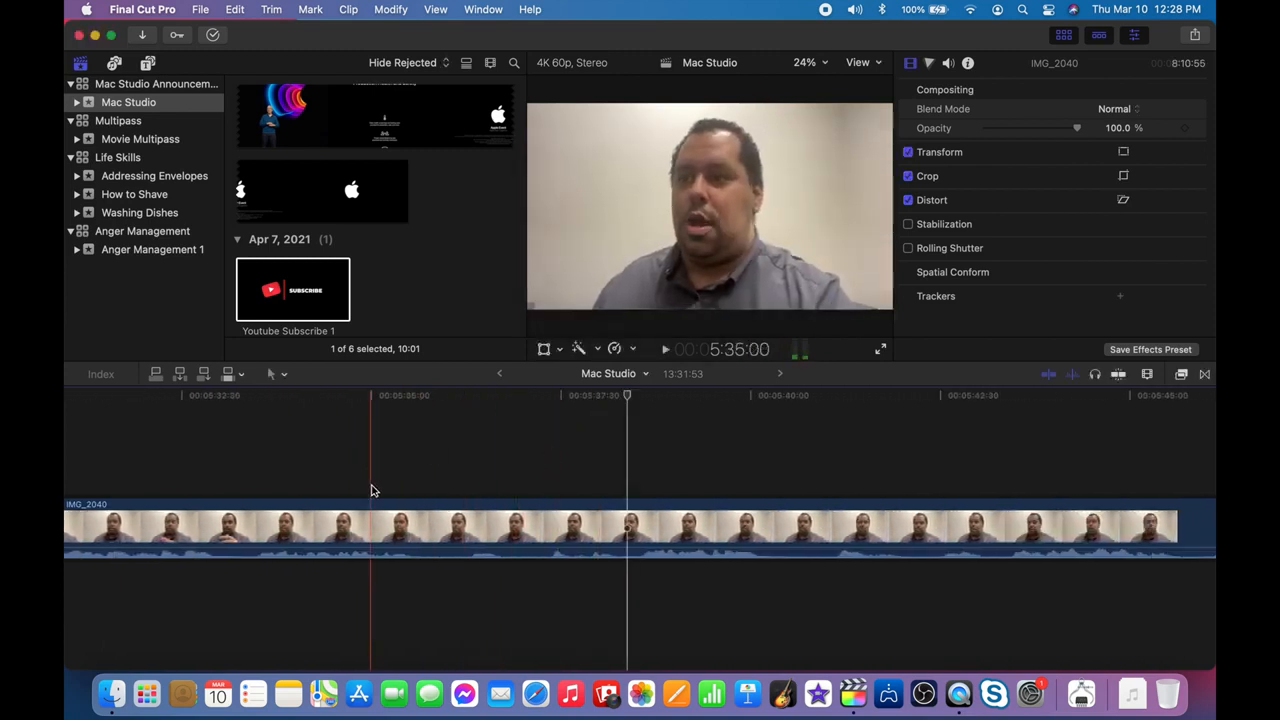
{"action": "left_click", "coordinate": [419, 482]}
{"action": "key", "text": "cmd+b"}
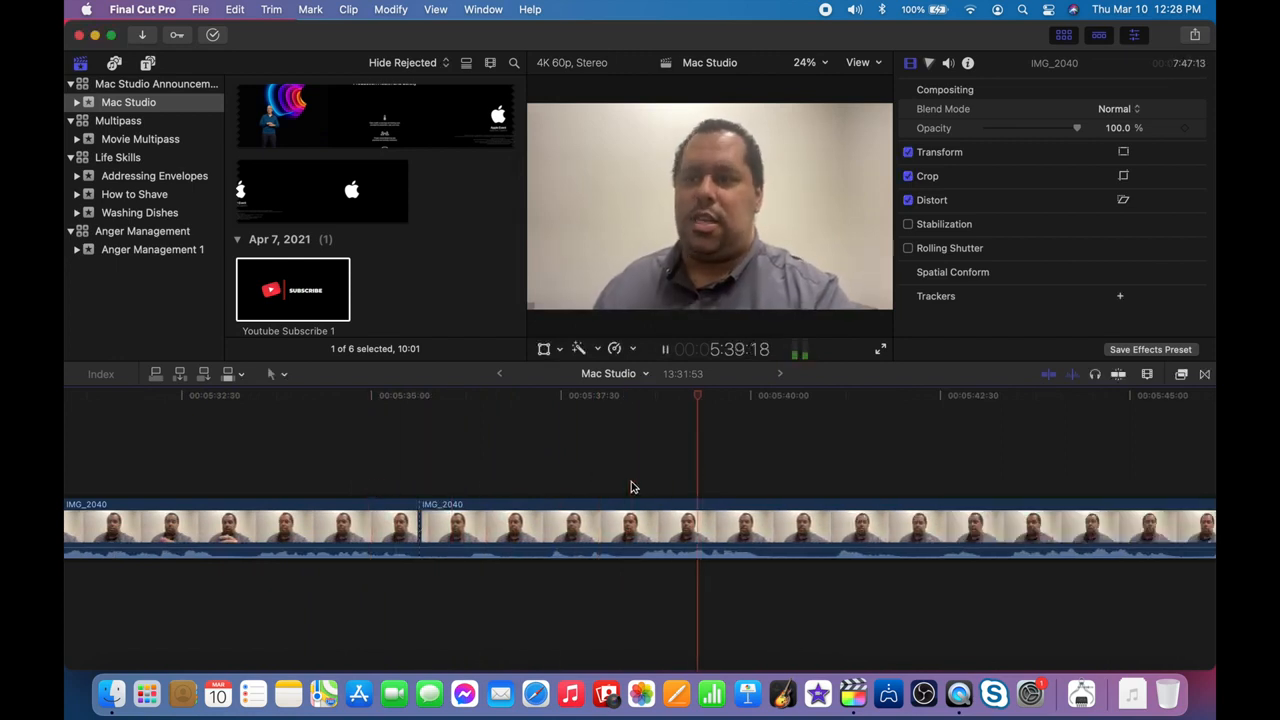
{"action": "key", "text": "space"}
{"action": "left_click", "coordinate": [641, 489]}
{"action": "key", "text": "super+b"}
{"action": "left_click", "coordinate": [572, 522]}
{"action": "key", "text": "BackSpace"}
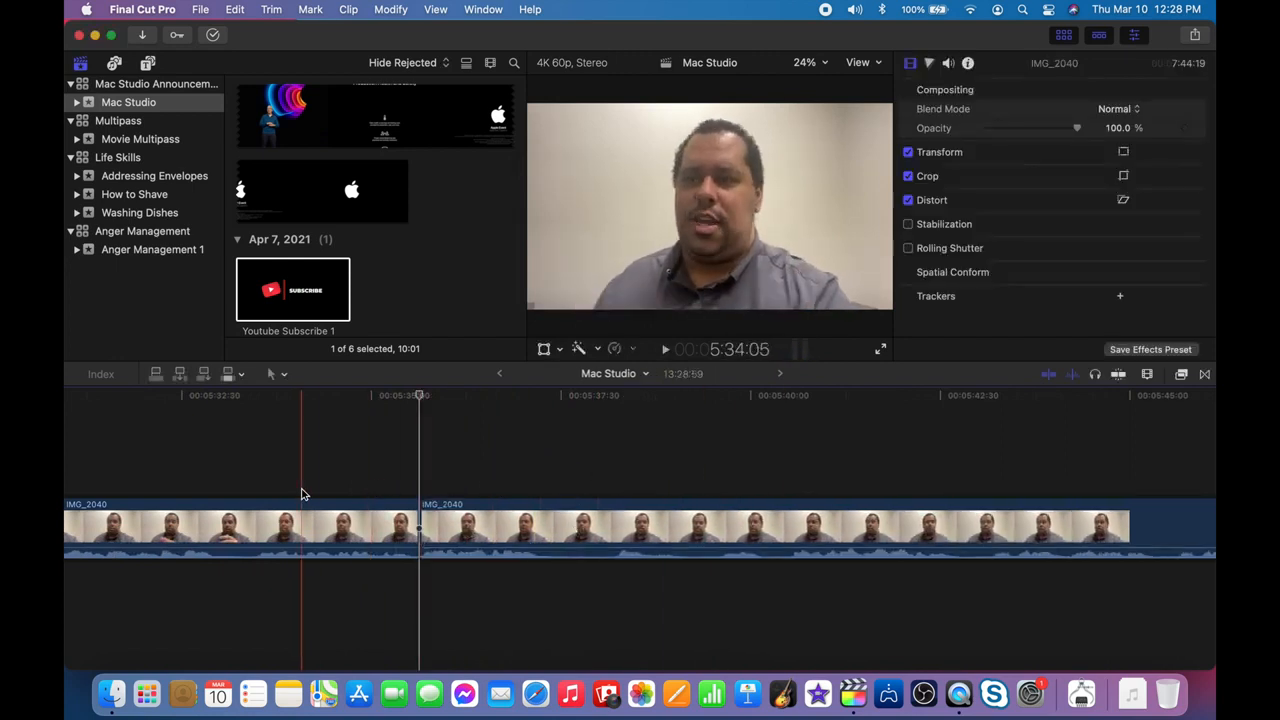
Replay across the 5:35.6 cut, split IMG_2040 at about 5:39.2 and 5:41.5, and delete the section between.
{"action": "key", "text": "space"}
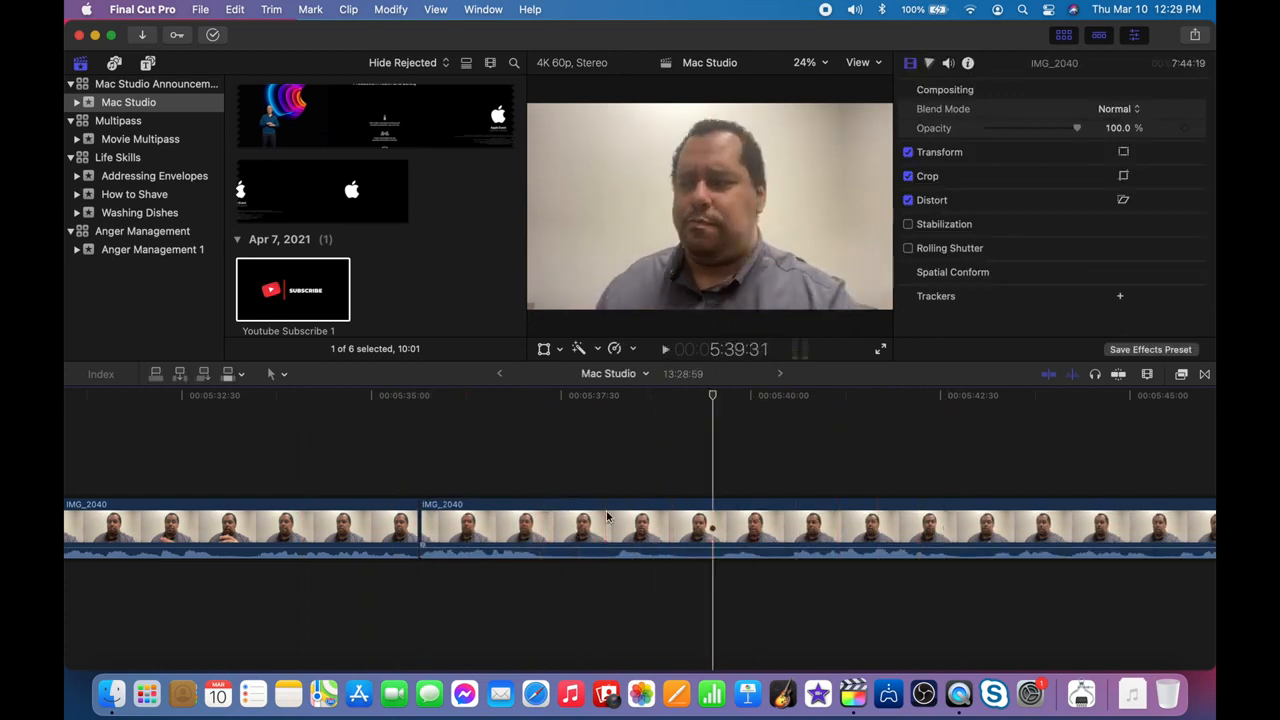
{"action": "key", "text": "super+b"}
{"action": "left_click", "coordinate": [690, 510]}
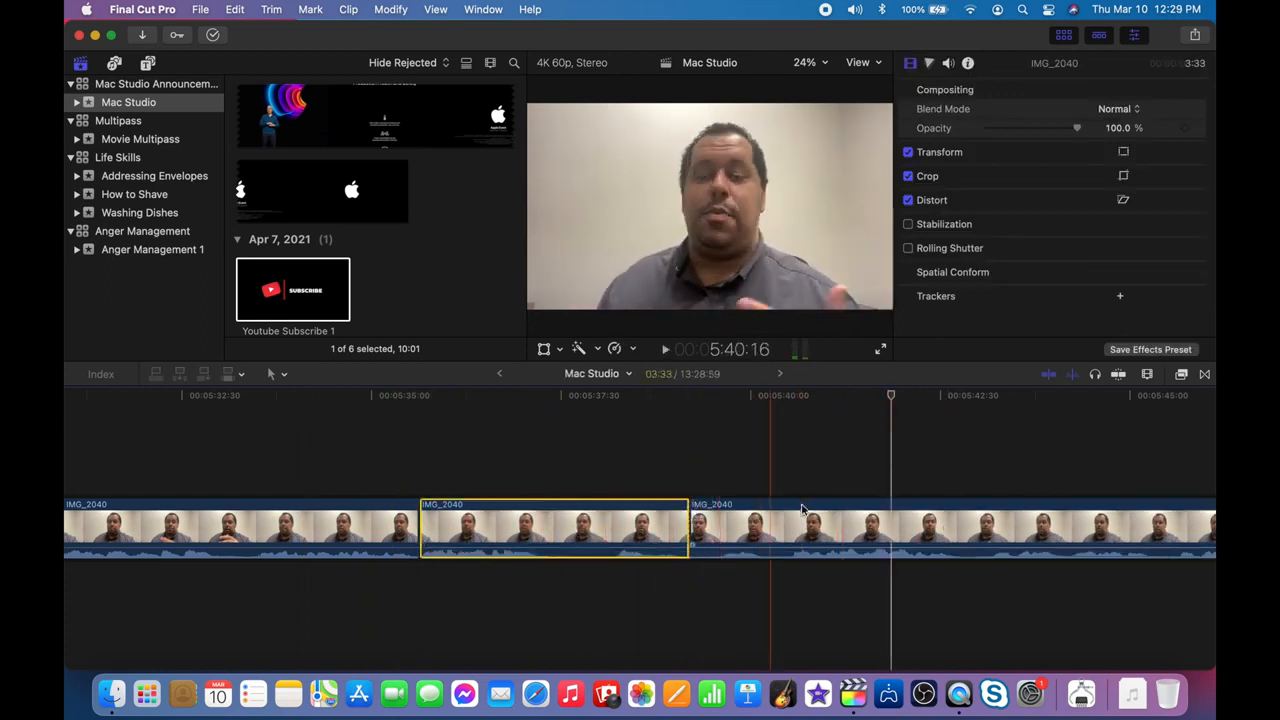
{"action": "key", "text": "super+b"}
{"action": "left_click", "coordinate": [806, 510]}
{"action": "key", "text": "BackSpace"}
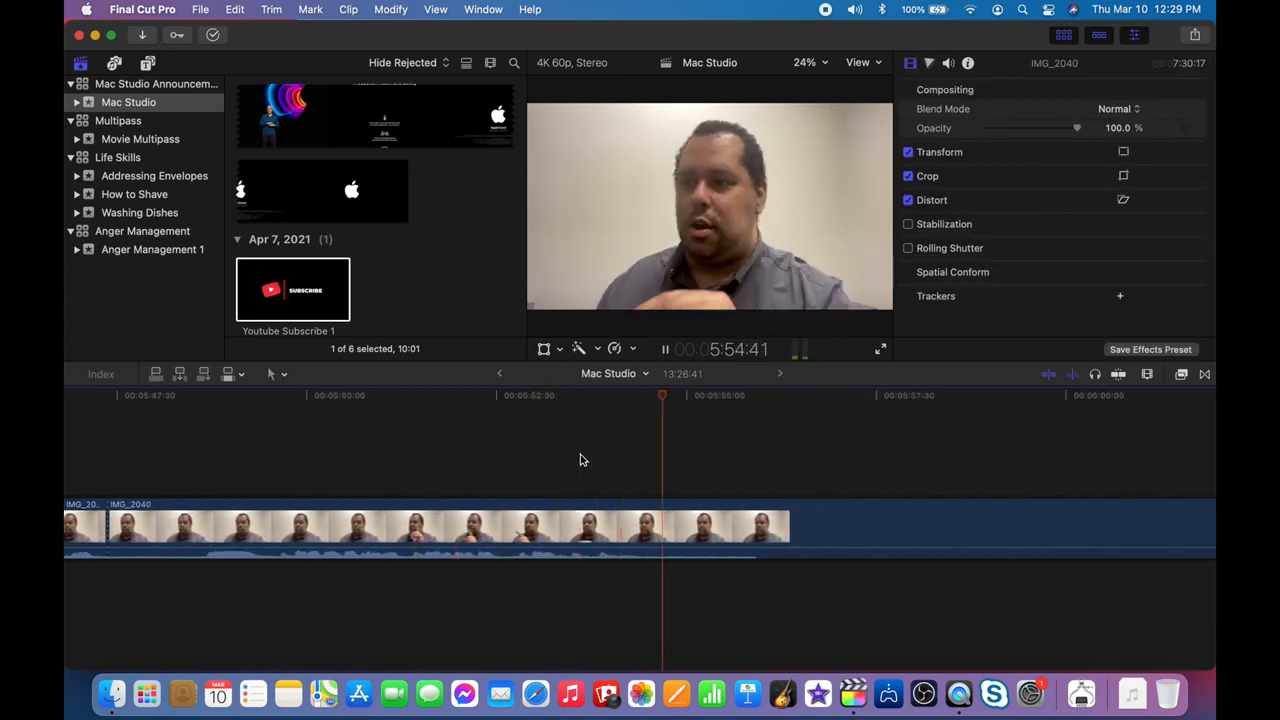
Review the footage past 5:58, split IMG_2040 at about 5:58.4, and delete the section running from the 5:47.4 cut.
{"action": "key", "text": "space"}
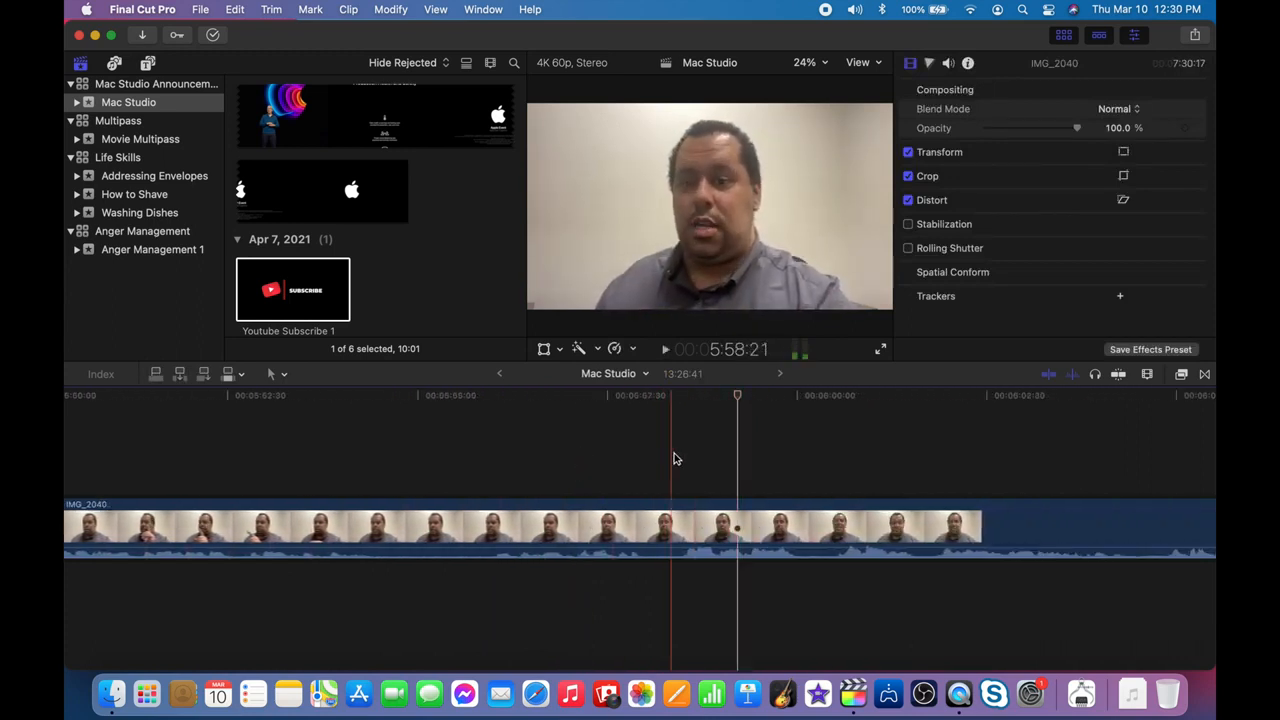
{"action": "key", "text": "super+b"}
{"action": "left_click", "coordinate": [618, 528]}
{"action": "key", "text": "Delete"}
Replay across the 5:47.4 cut past 6:03, split IMG_2040 at about 6:02.2 and 6:03.0, and delete the section between.
{"action": "left_click", "coordinate": [548, 461]}
{"action": "key", "text": "space"}
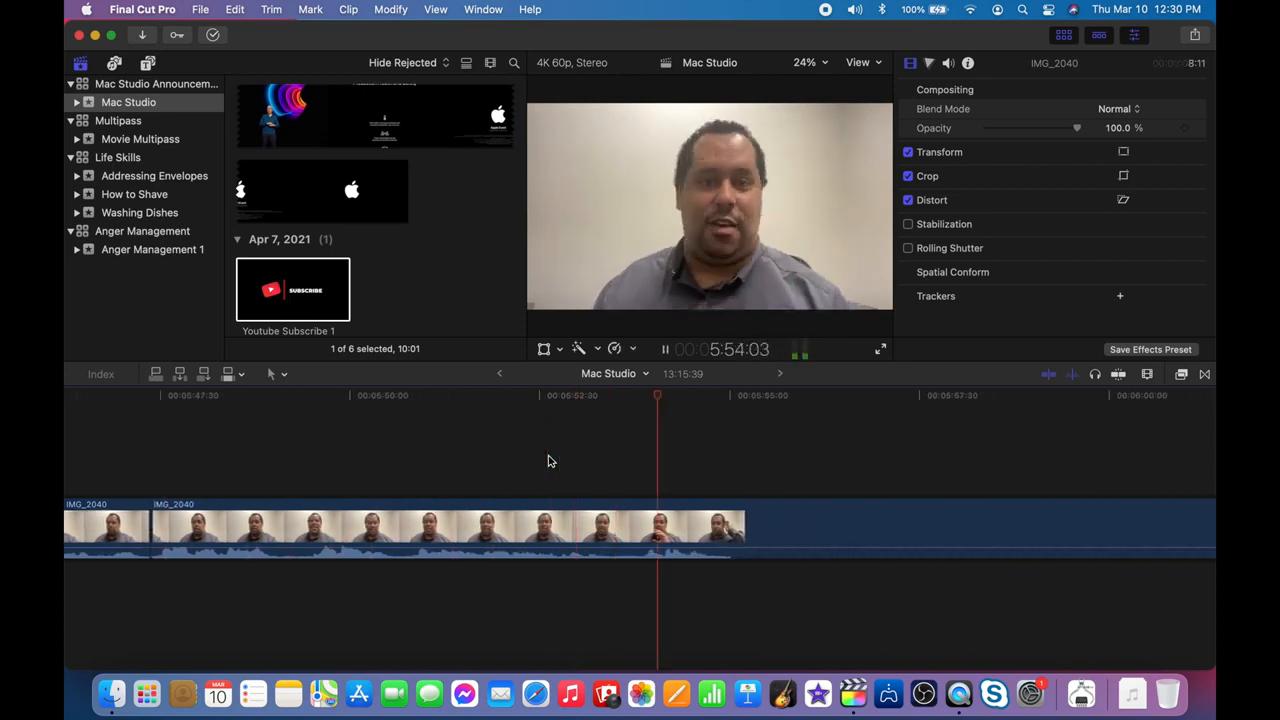
{"action": "key", "text": "Return"}
{"action": "key", "text": "space"}
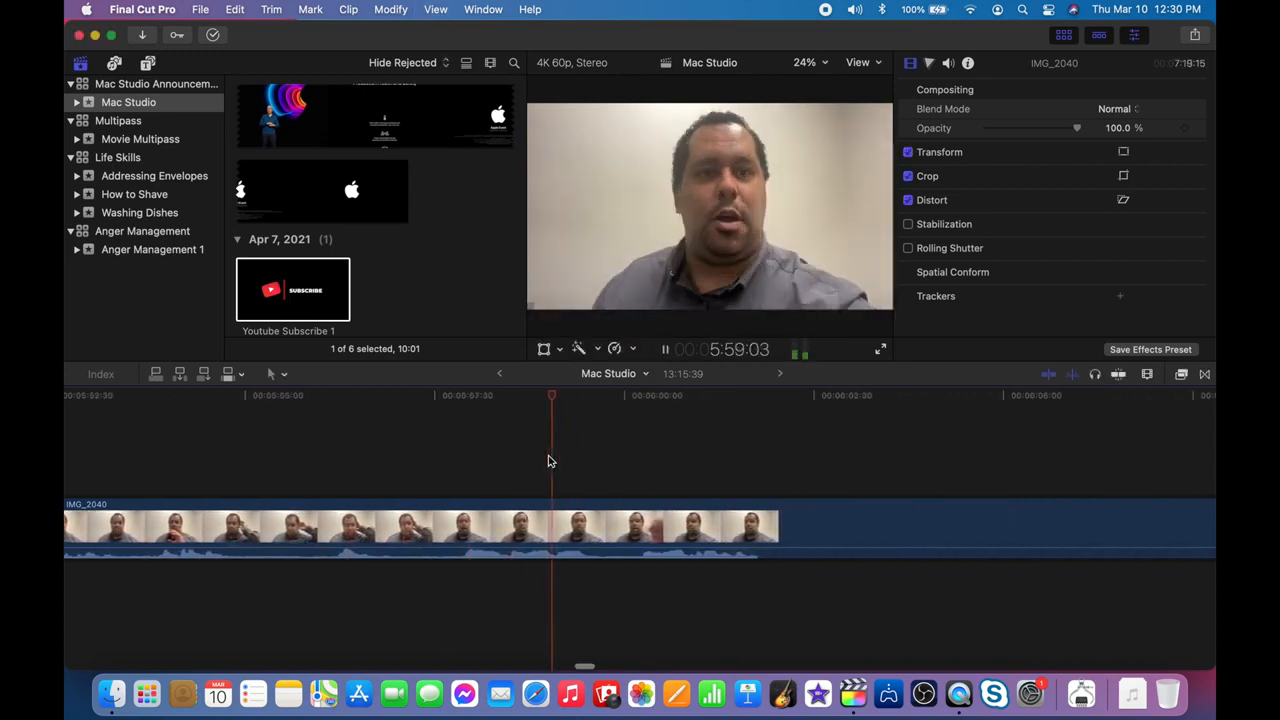
{"action": "key", "text": "Return"}
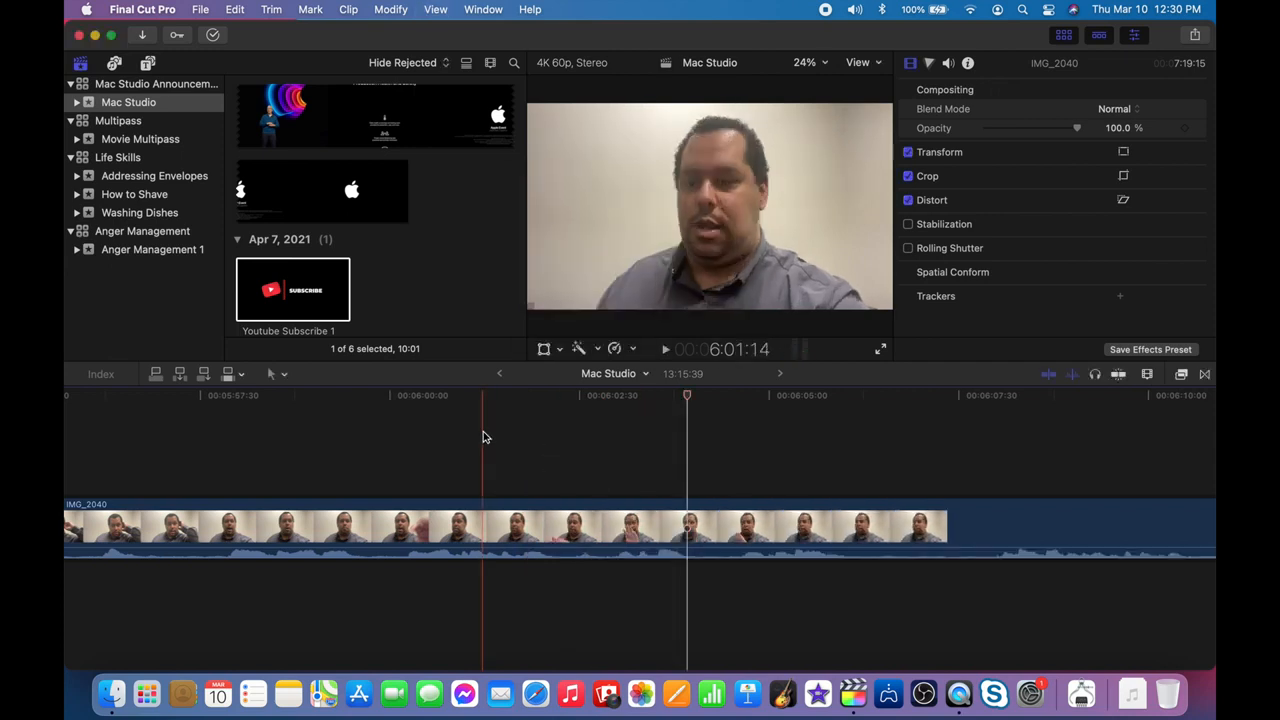
{"action": "key", "text": "super+b"}
{"action": "key", "text": "space"}
{"action": "key", "text": "space"}
{"action": "left_click", "coordinate": [617, 440]}
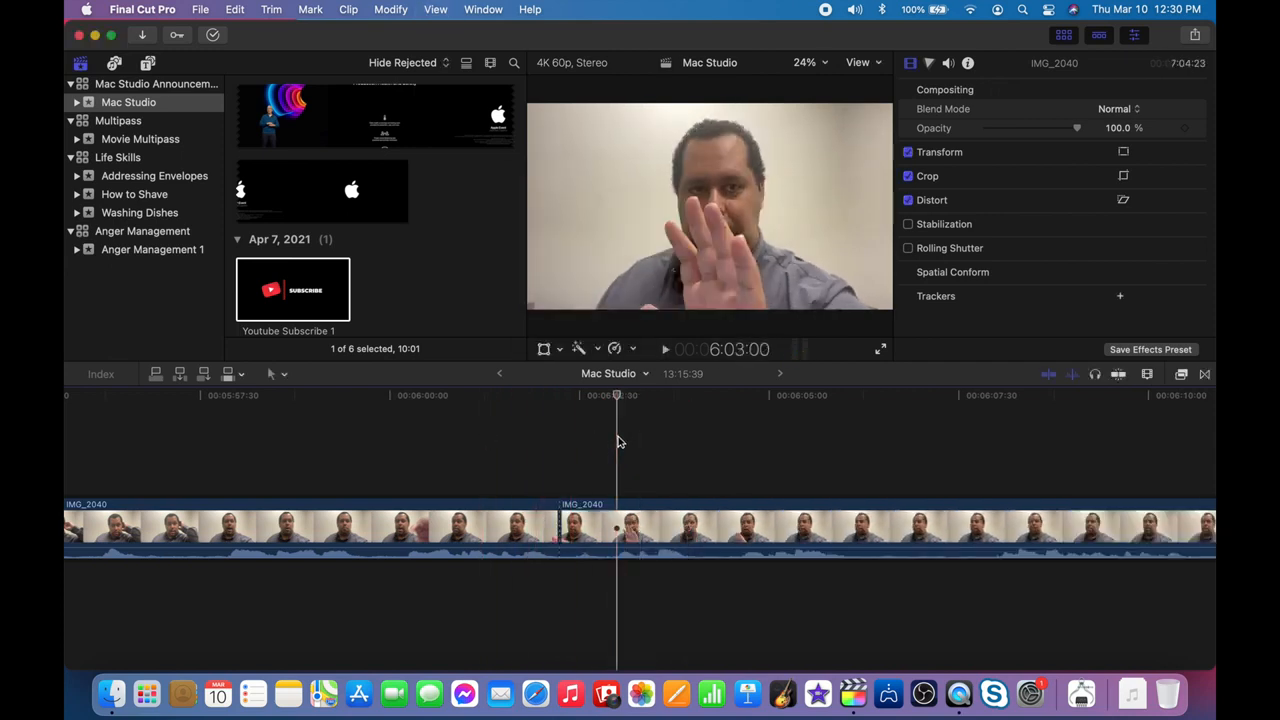
{"action": "key", "text": "super+b"}
{"action": "left_click", "coordinate": [589, 527]}
{"action": "key", "text": "Delete"}
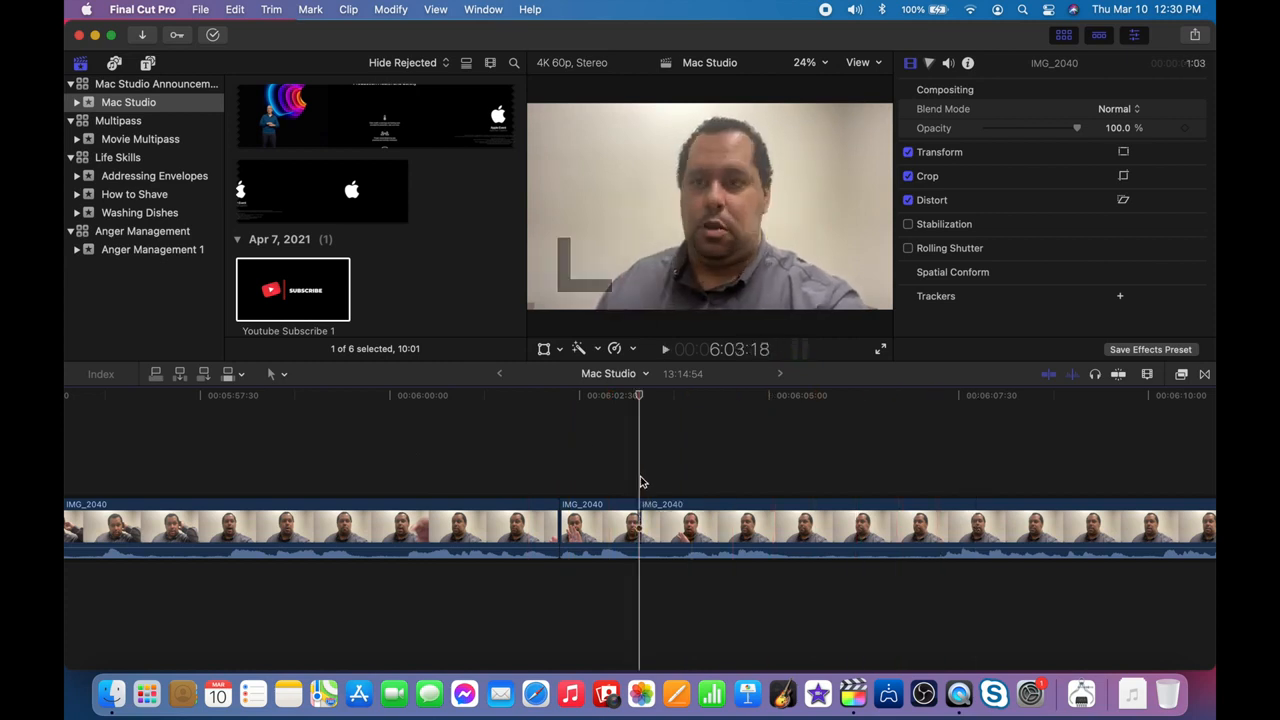
Review the footage past 6:09, split IMG_2040 at about 6:08.9, and delete the section running from the 6:03.3 cut.
{"action": "scroll", "coordinate": [989, 486], "scroll_direction": "right", "scroll_amount": 5}
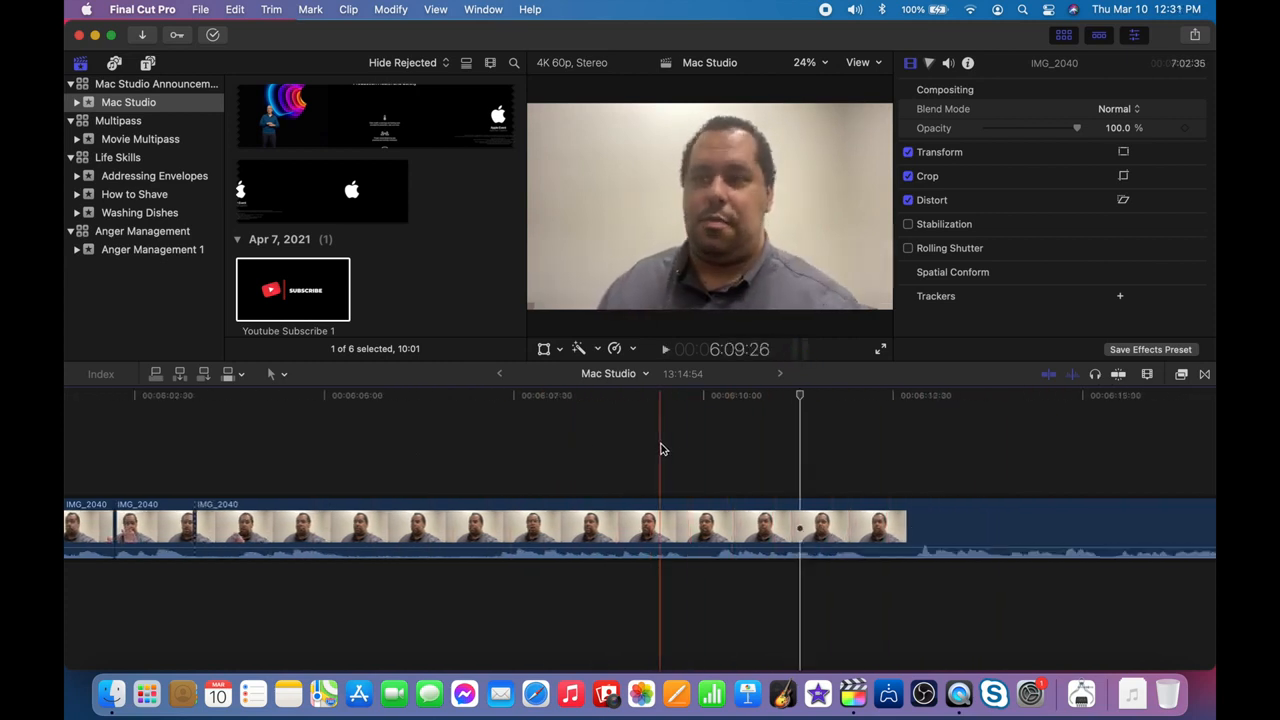
{"action": "key", "text": "space"}
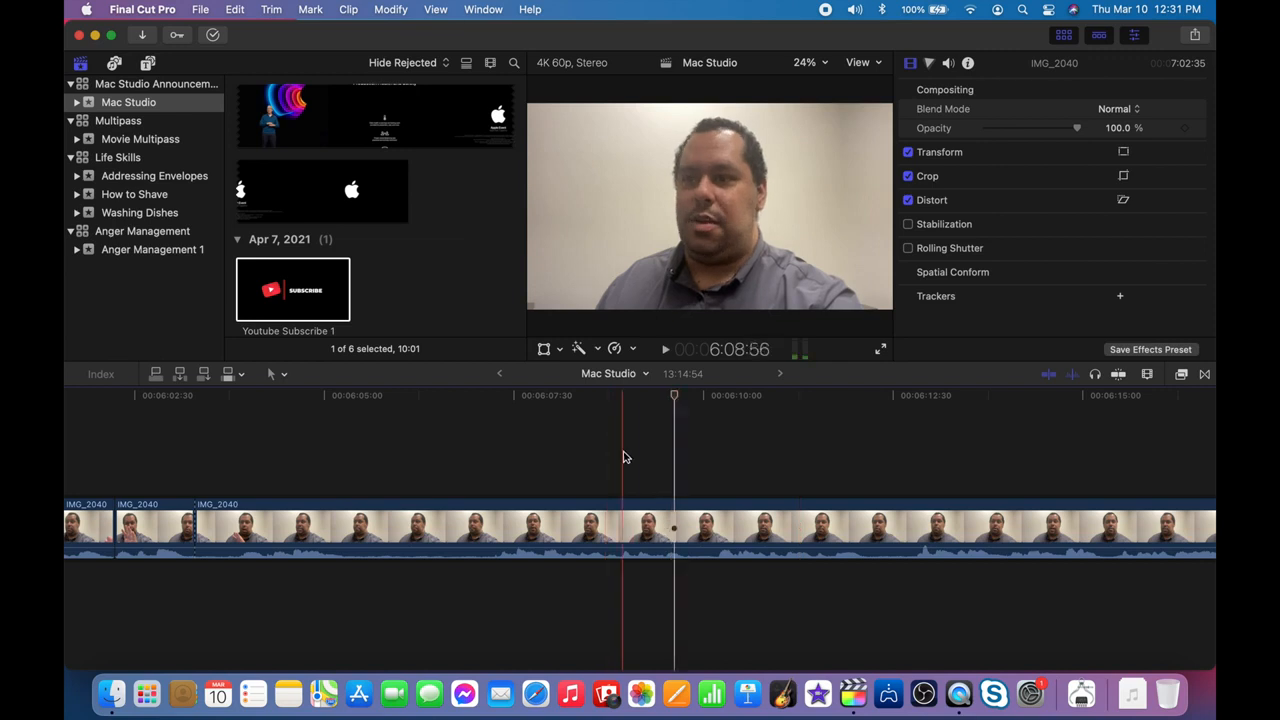
{"action": "key", "text": "x"}
{"action": "key", "text": "Delete"}
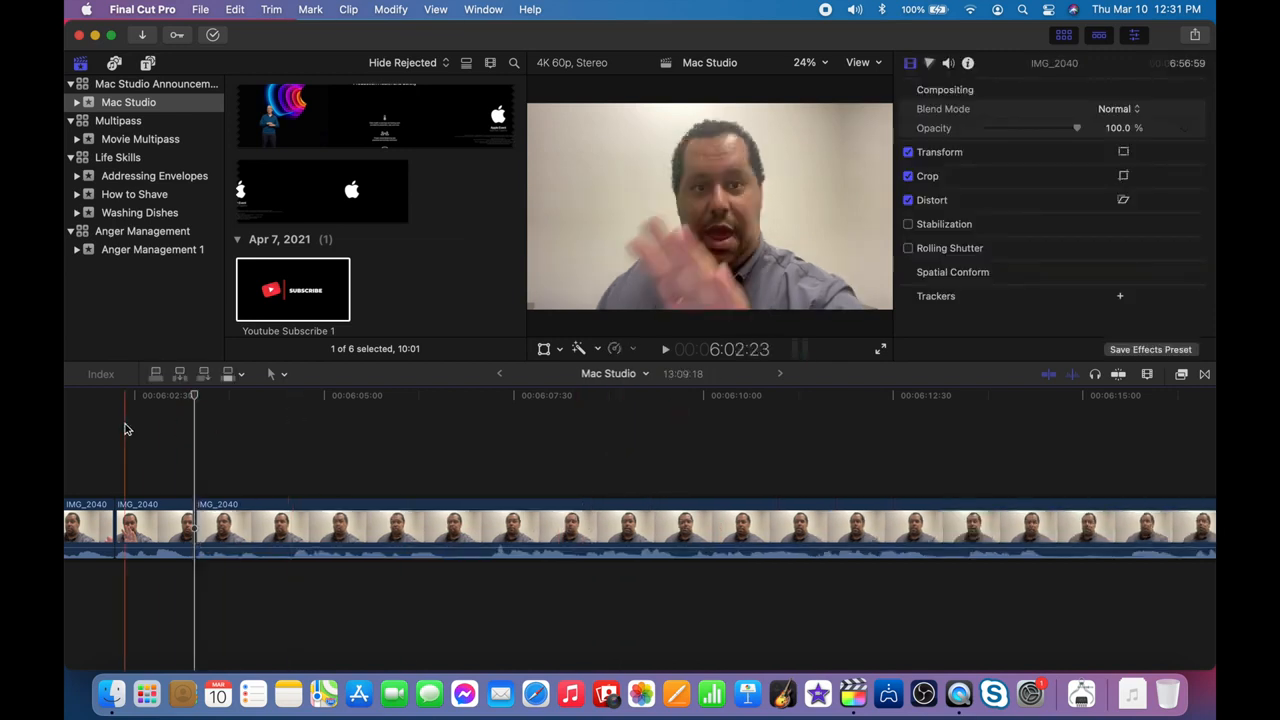
Replay across the 6:03.3 cut, split IMG_2040 at about 6:03.9 and 6:07.2, and delete the section between.
{"action": "key", "text": "space"}
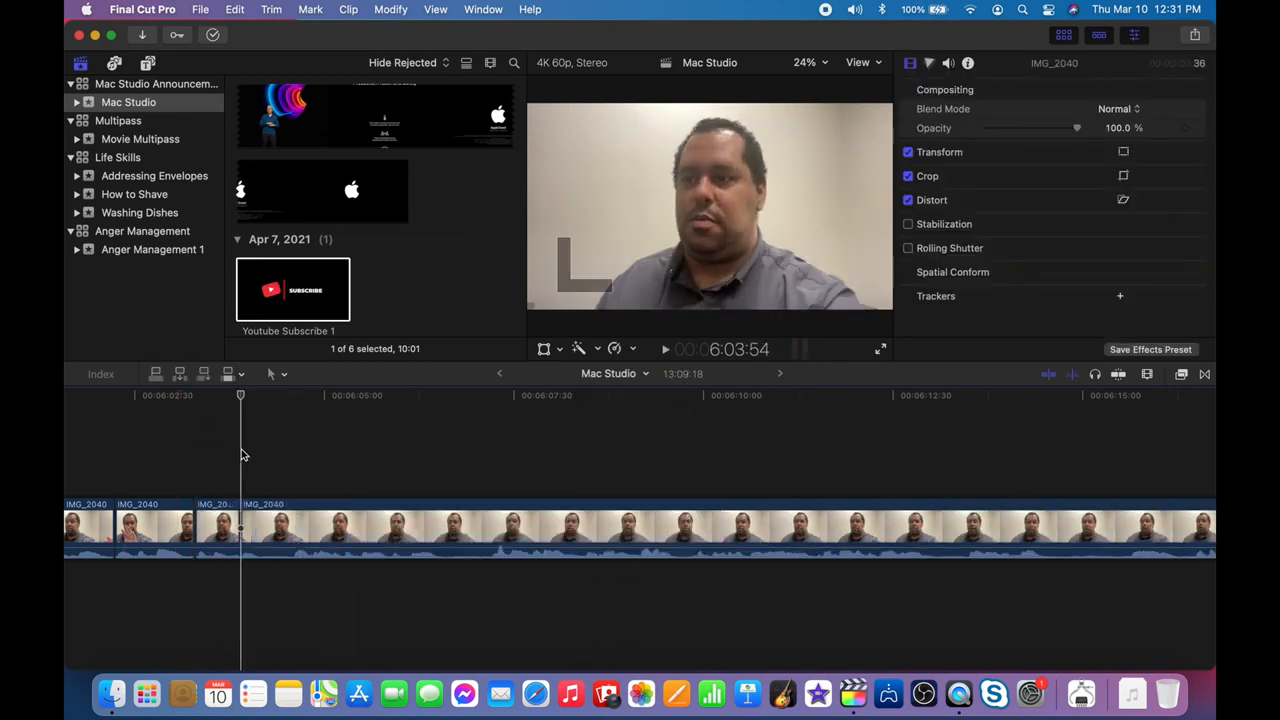
{"action": "key", "text": "space"}
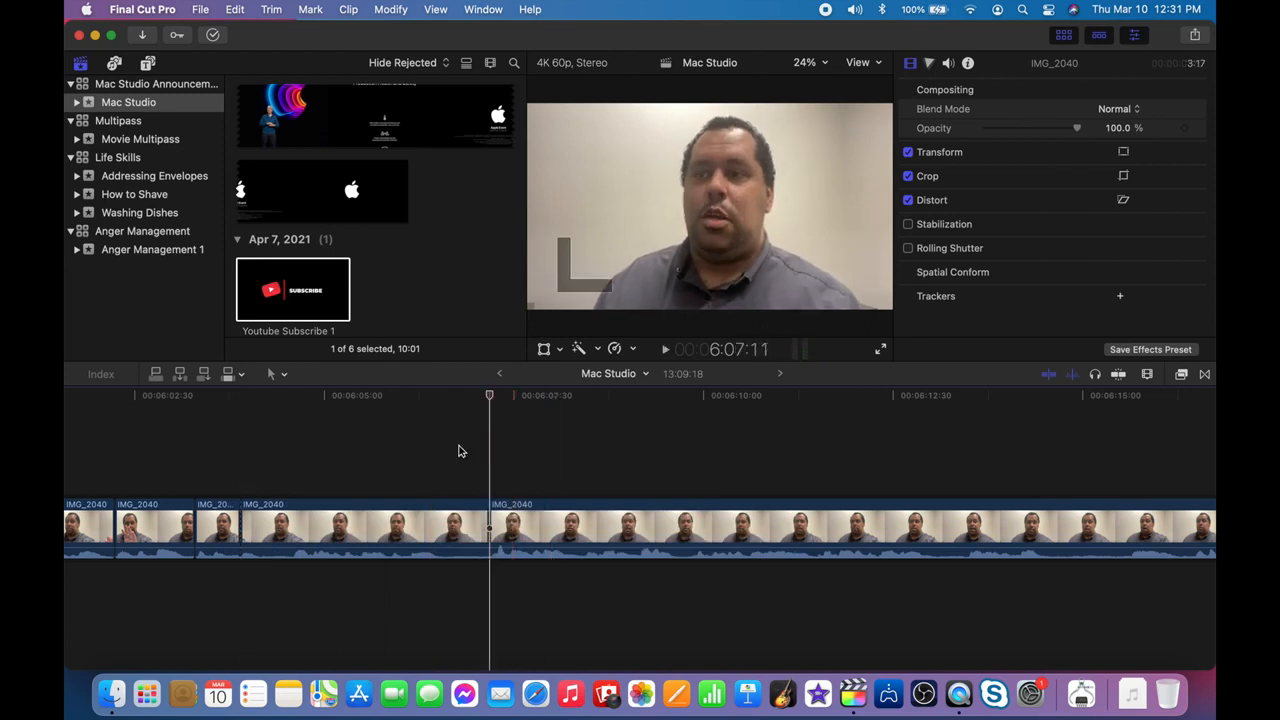
{"action": "key", "text": "x"}
{"action": "key", "text": "Delete"}
Replay the new cuts and raise the volume of the short clip between 6:03.3 and 6:03.9 to 5.0 dB.
{"action": "key", "text": "space"}
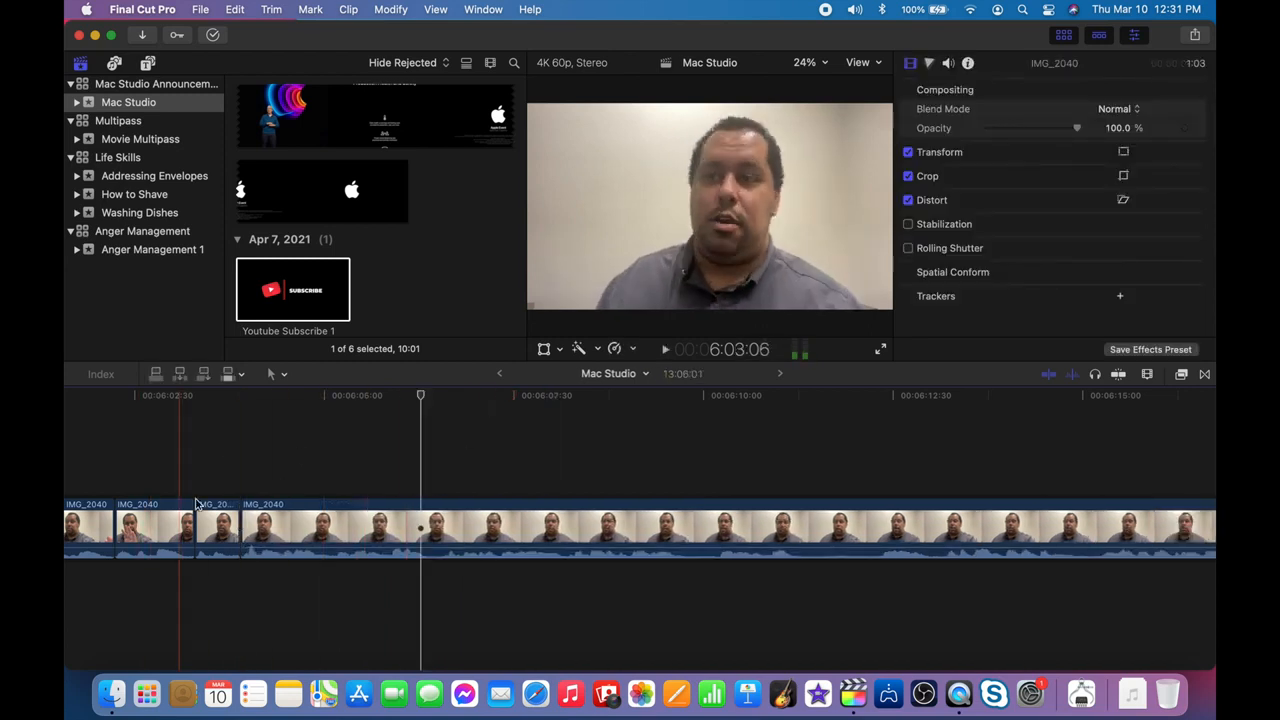
{"action": "left_click", "coordinate": [229, 519]}
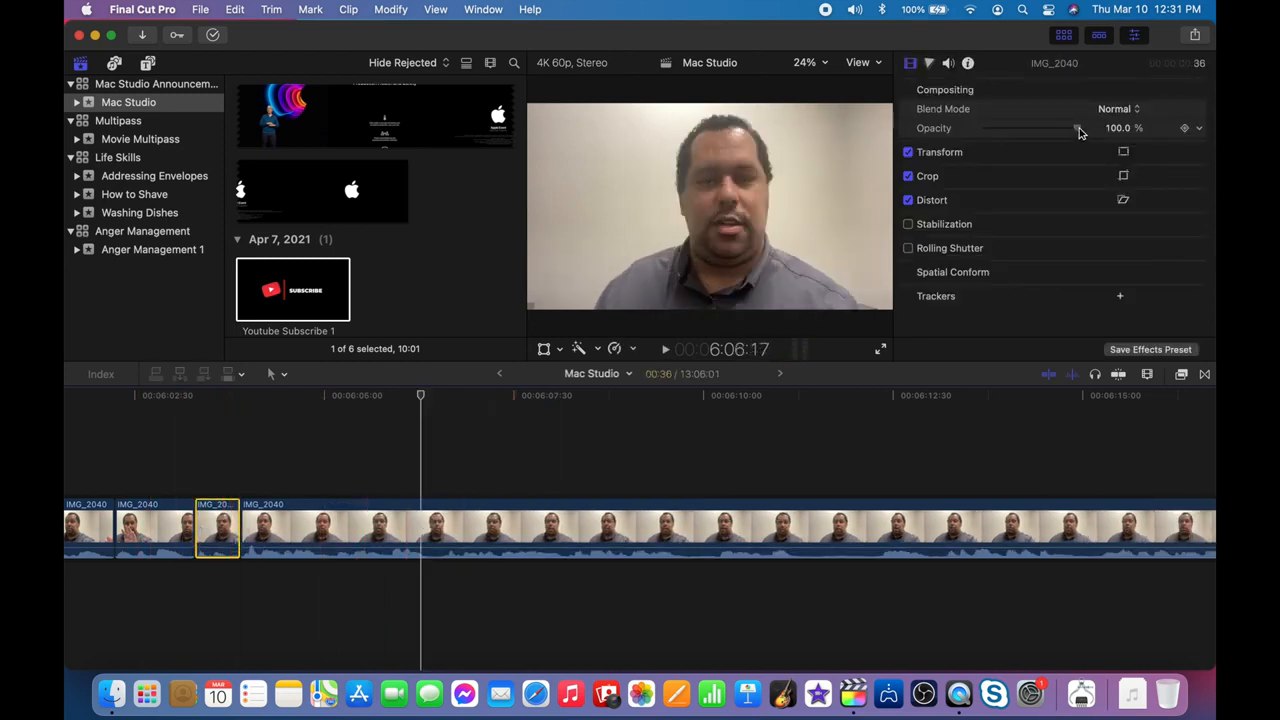
{"action": "left_click", "coordinate": [948, 62]}
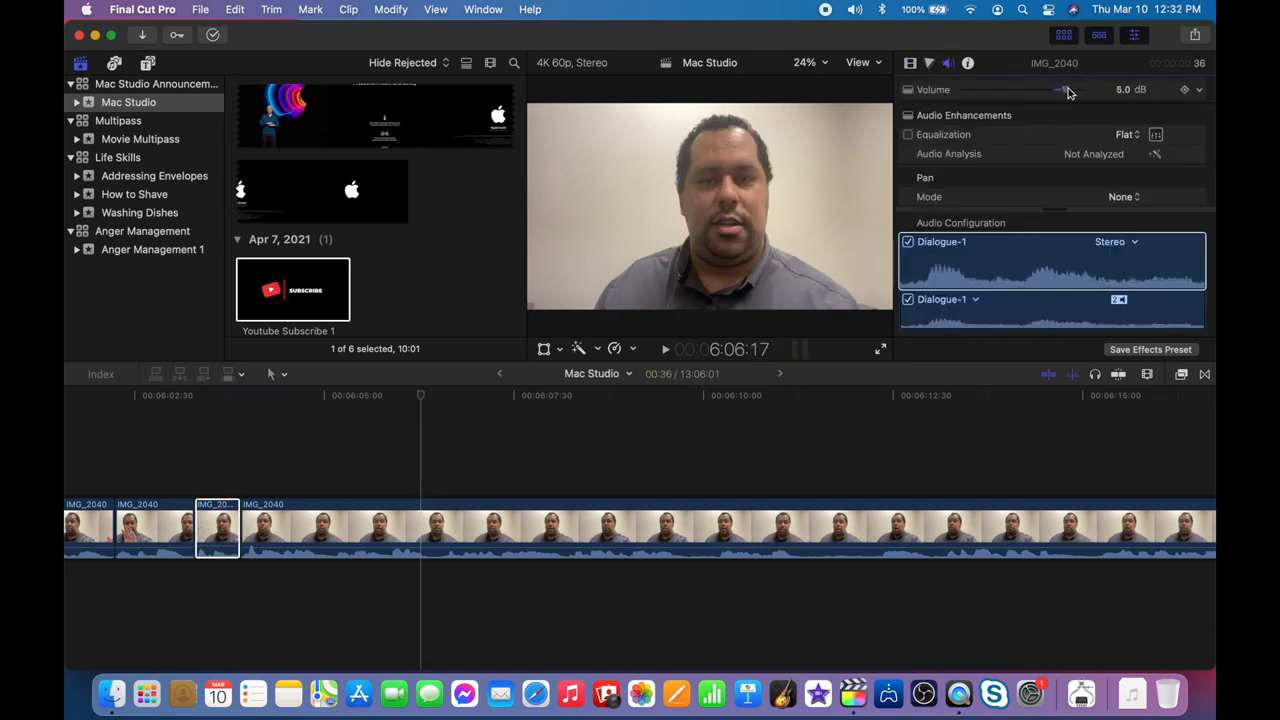
Apply the Voice Enhance equalization to all clips in the timeline.
{"action": "key", "text": "super+a"}
{"action": "left_click", "coordinate": [1128, 134]}
{"action": "left_click", "coordinate": [1134, 159]}
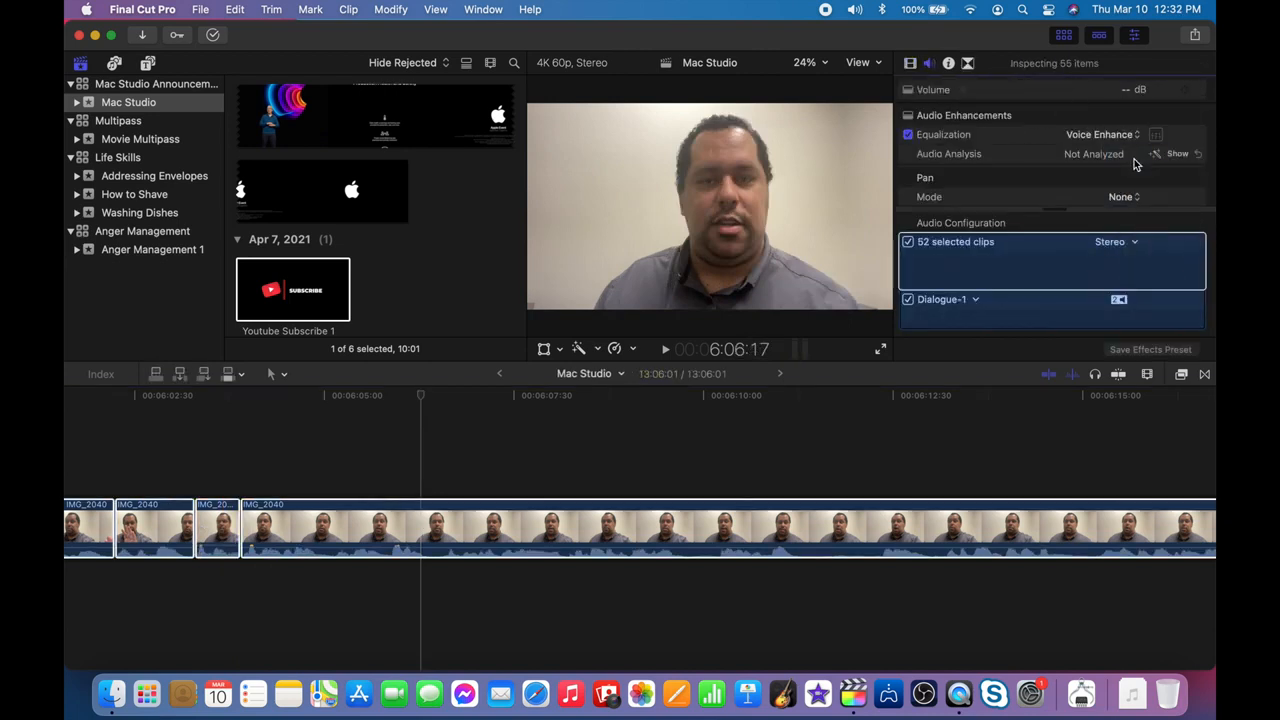
Replay from about 6:02.7 and set the volume of the short clip between 6:03.3 and 6:03.9 to about 7.8 dB.
{"action": "left_click", "coordinate": [148, 459]}
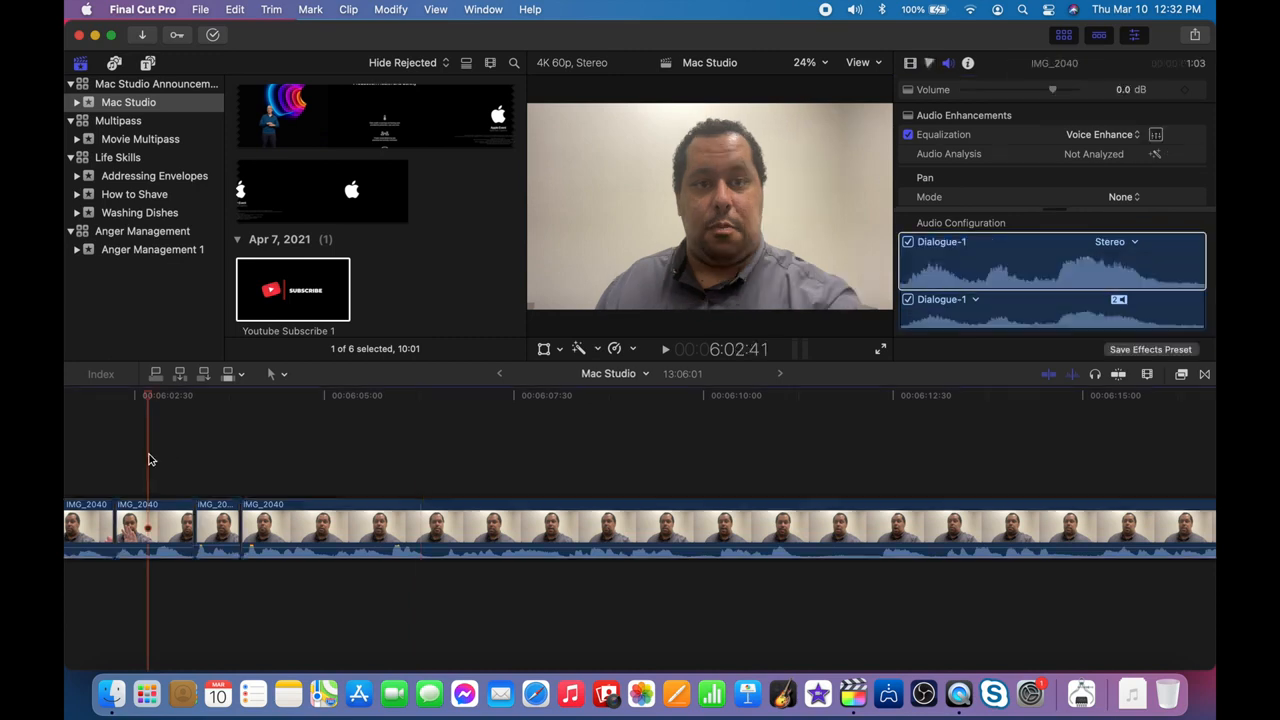
{"action": "key", "text": "space"}
{"action": "left_click", "coordinate": [217, 530]}
{"action": "left_click_drag", "start_coordinate": [1052, 89], "coordinate": [1070, 92]}
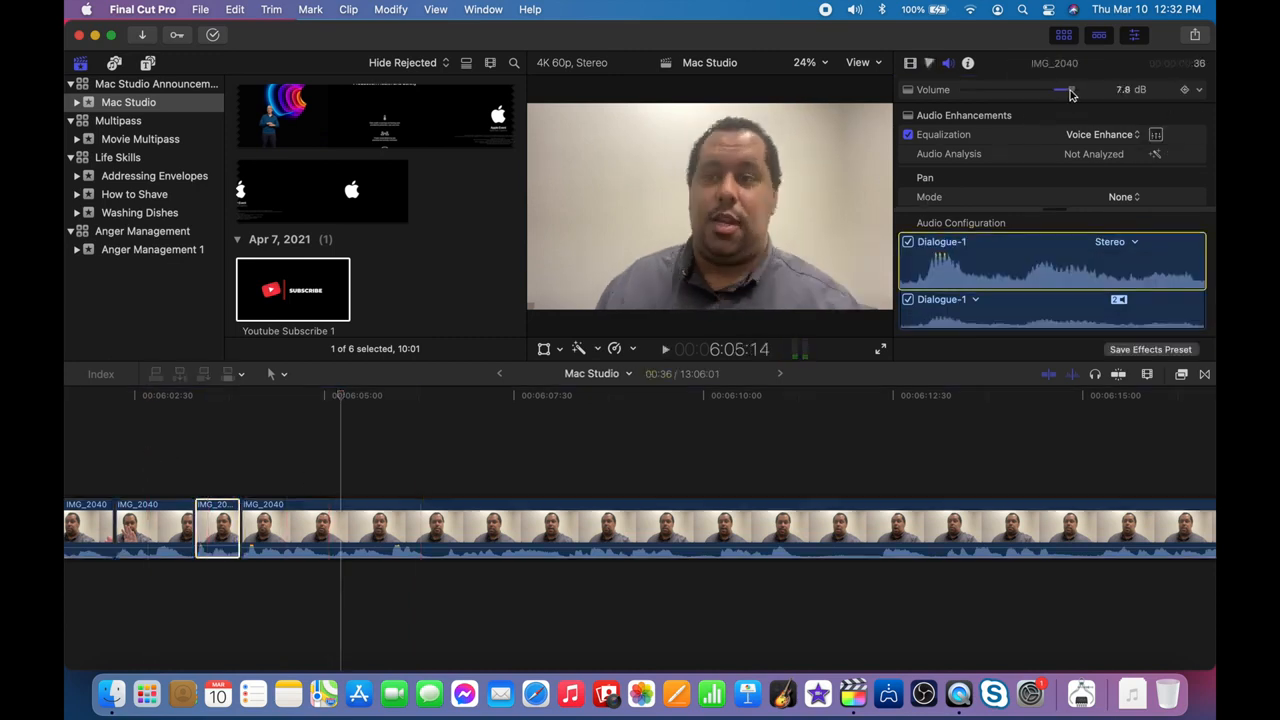
Replay from about 6:02.6 past 6:13, split IMG_2040 at about 6:11.2 and 6:13.2, and delete the section between.
{"action": "left_click", "coordinate": [140, 446]}
{"action": "key", "text": "space"}
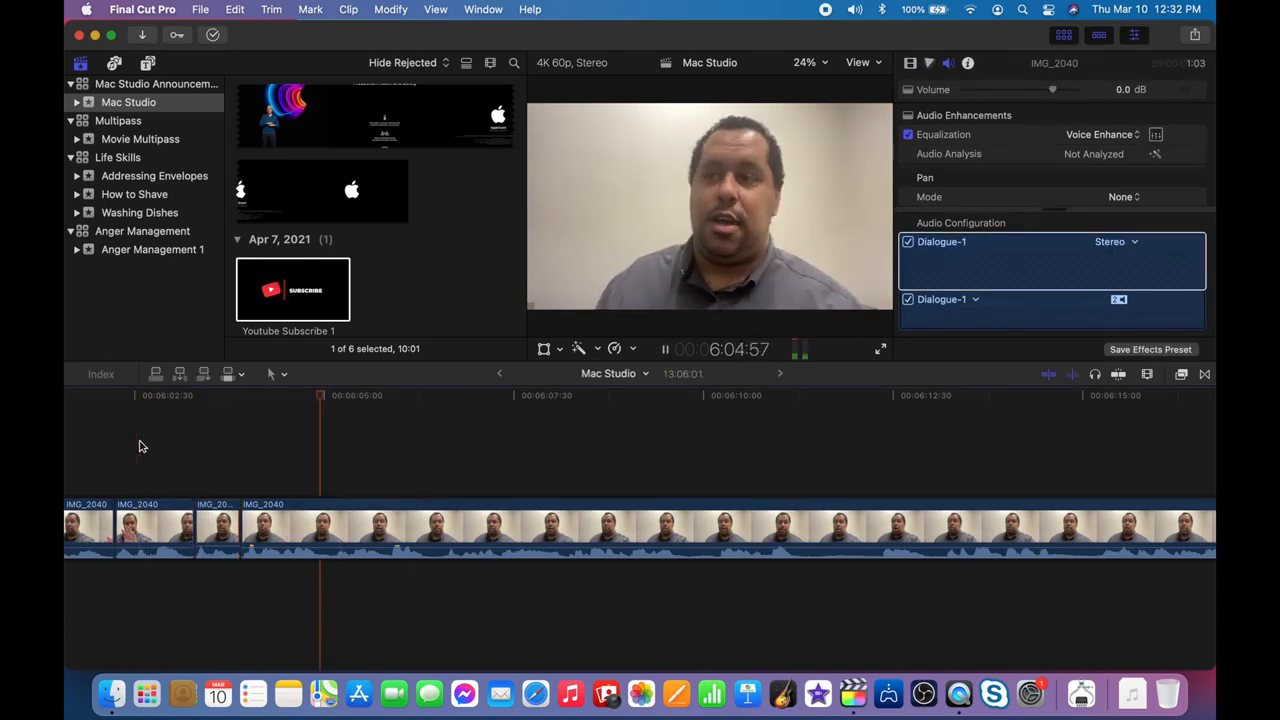
{"action": "scroll", "coordinate": [140, 446], "scroll_direction": "right", "scroll_amount": 2}
{"action": "scroll", "coordinate": [140, 446], "scroll_direction": "right", "scroll_amount": 3}
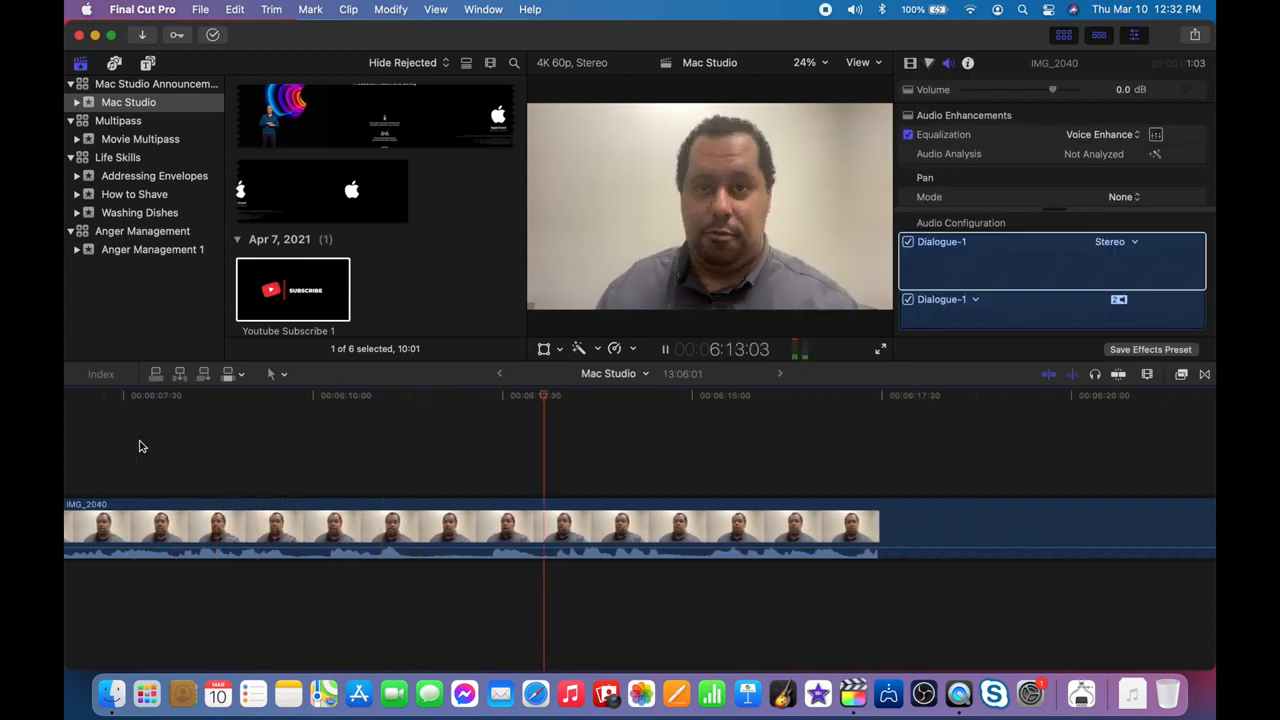
{"action": "key", "text": "space"}
{"action": "left_click", "coordinate": [408, 474]}
{"action": "key", "text": "super+b"}
{"action": "left_click", "coordinate": [555, 489]}
{"action": "key", "text": "super+b"}
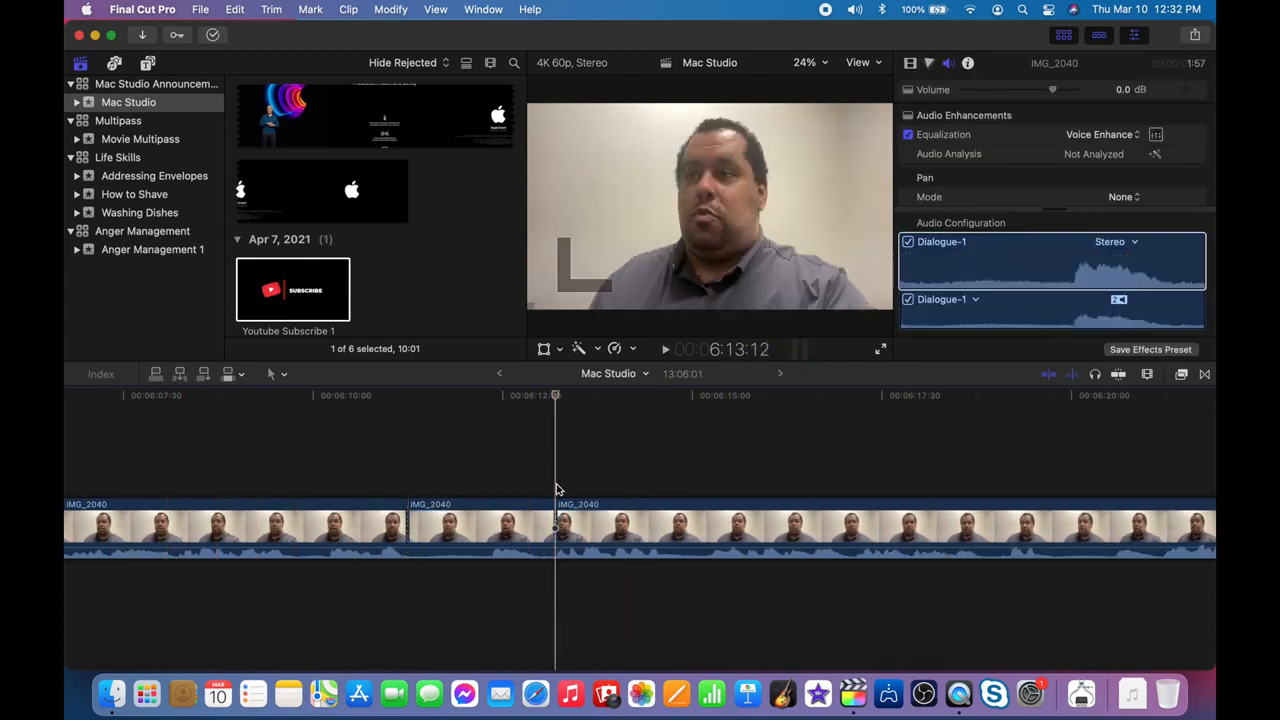
{"action": "key", "text": "Delete"}
Replay across the 6:11.2 cut past 6:19, split IMG_2040 at about 6:17.9 and 6:19.2, and delete the section between.
{"action": "key", "text": "space"}
{"action": "scroll", "coordinate": [320, 457], "scroll_direction": "right", "scroll_amount": 3}
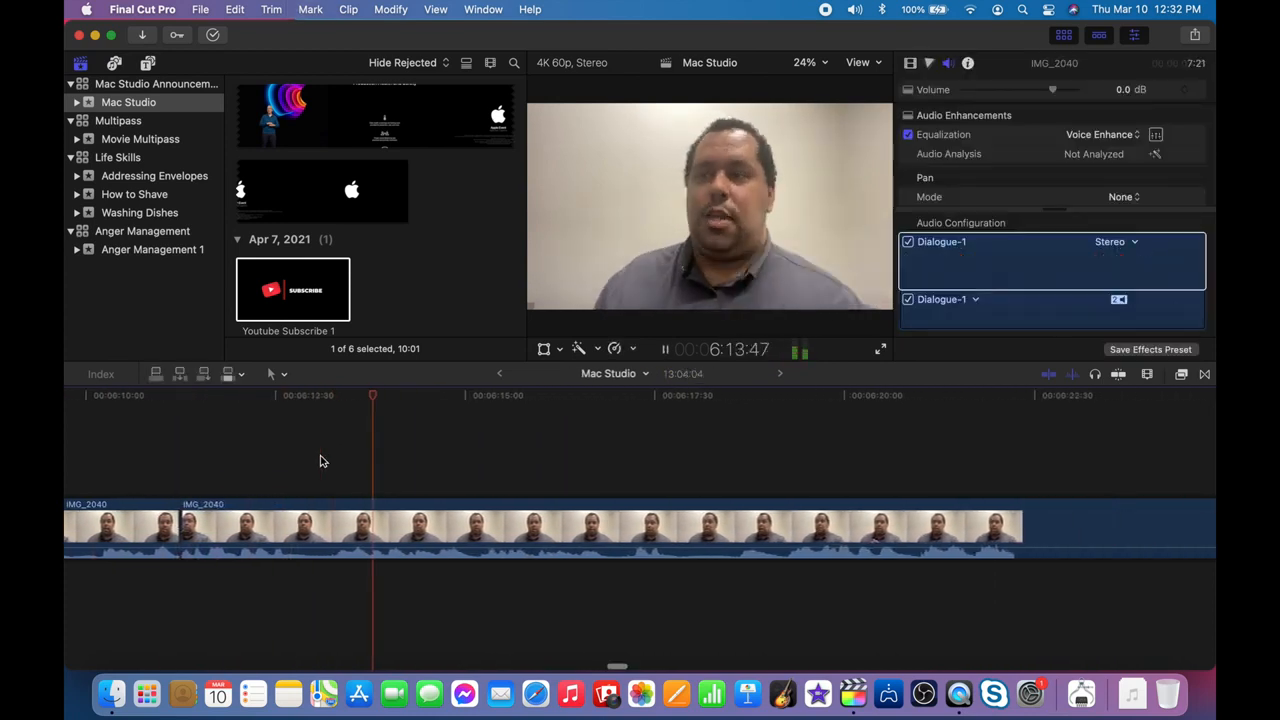
{"action": "scroll", "coordinate": [320, 457], "scroll_direction": "right", "scroll_amount": 3}
{"action": "key", "text": "space"}
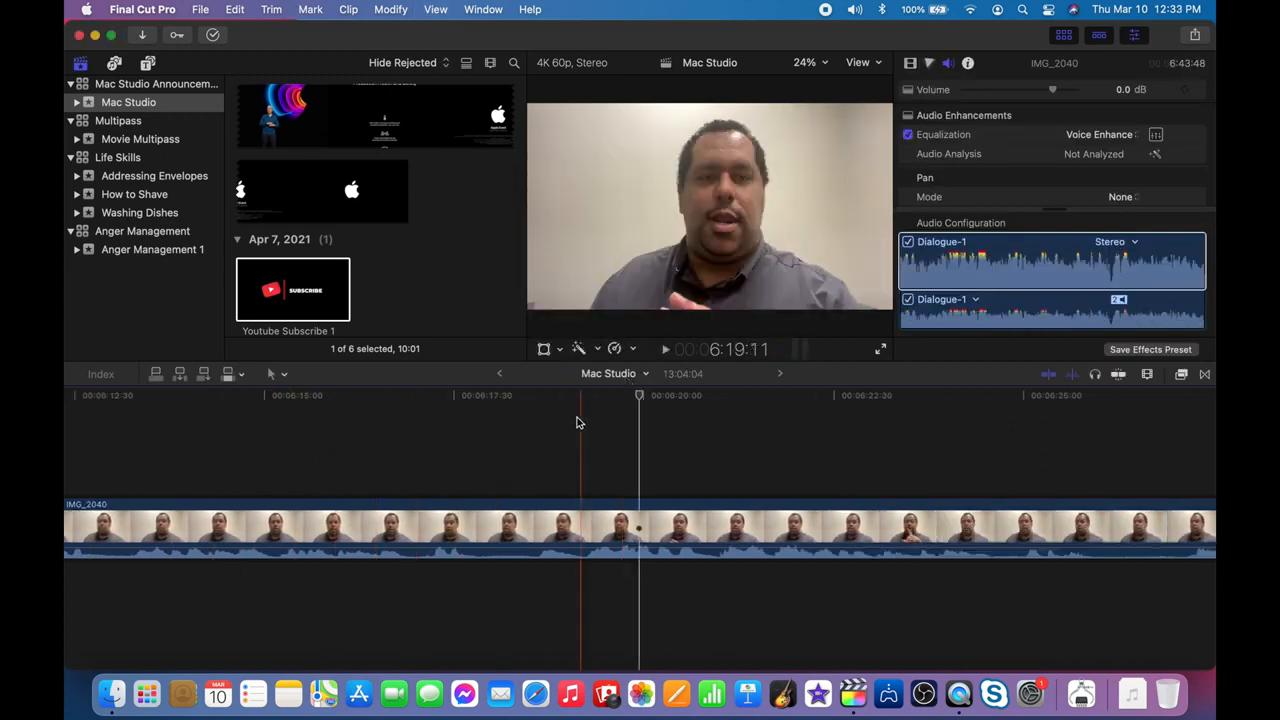
{"action": "left_click", "coordinate": [480, 454]}
{"action": "key", "text": "super+b"}
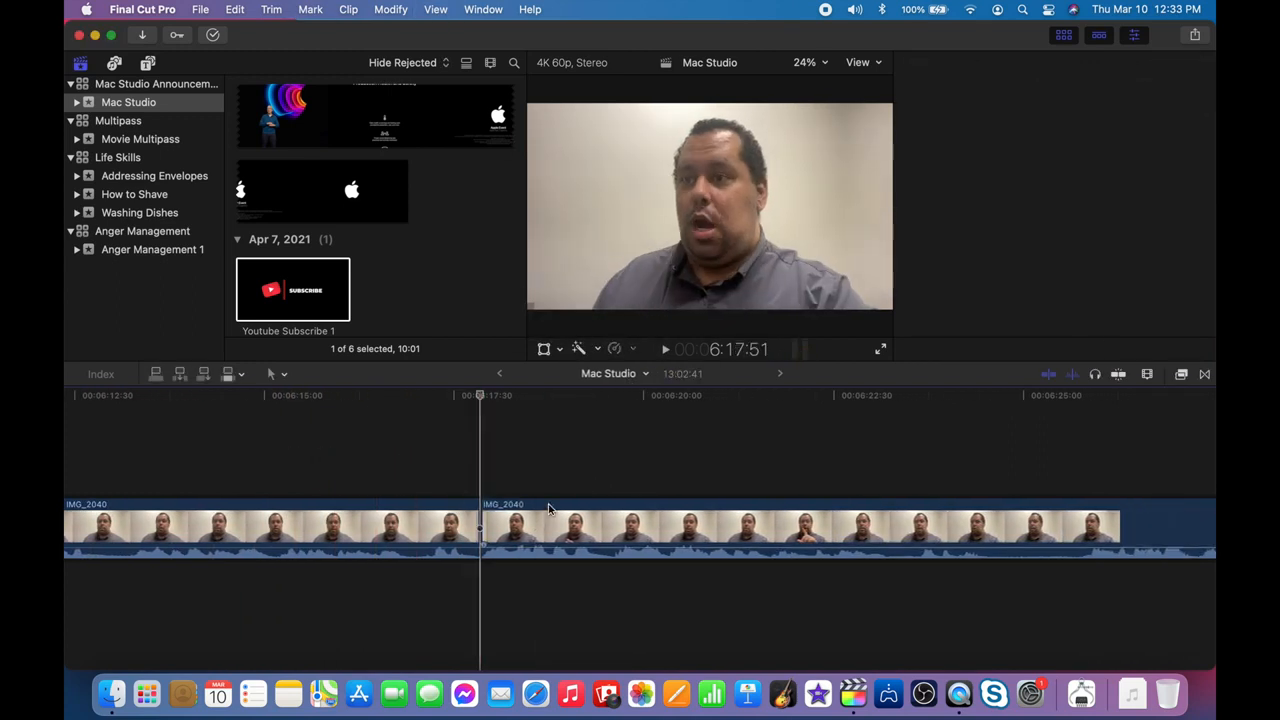
Replay past the 6:17.9 cut and trim the end of the clip before it back to about 6:16.9.
{"action": "key", "text": "space"}
{"action": "key", "text": "space"}
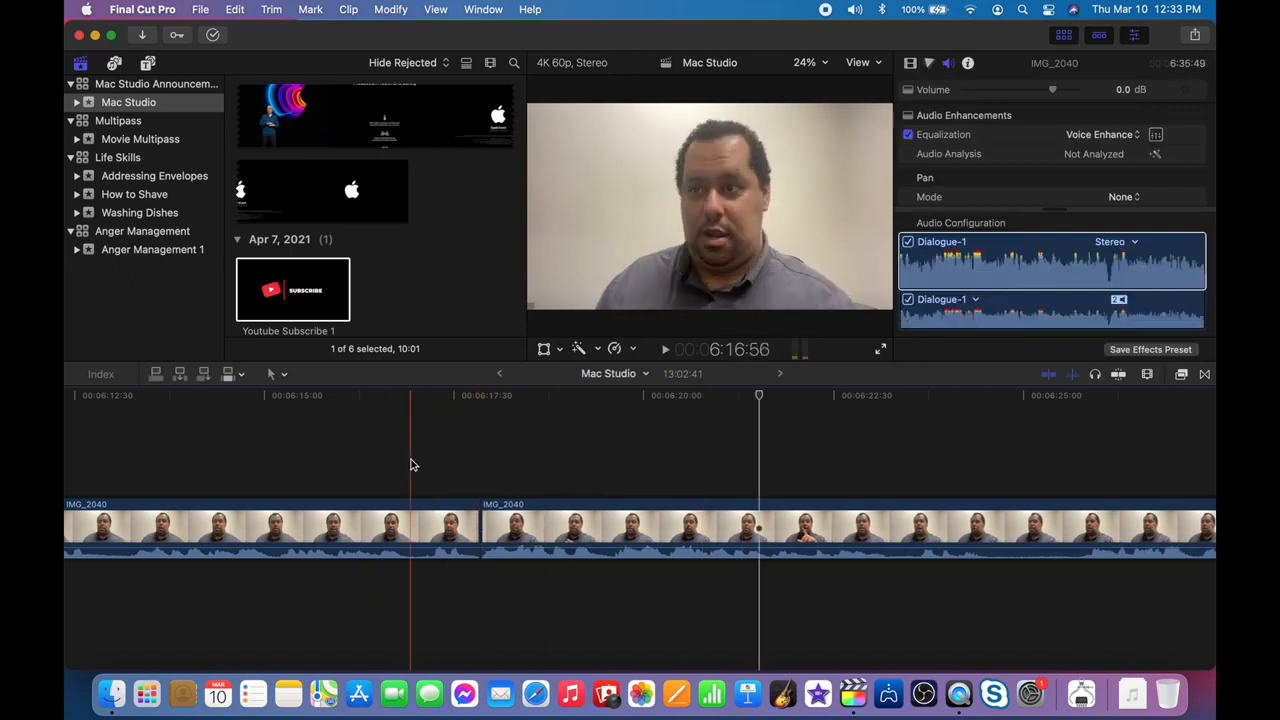
{"action": "left_click", "coordinate": [410, 465]}
{"action": "key", "text": "alt+]"}
Replay past 6:24, split IMG_2040 at about 6:23.6, and trim the following clip's start to about 6:24.8.
{"action": "key", "text": "space"}
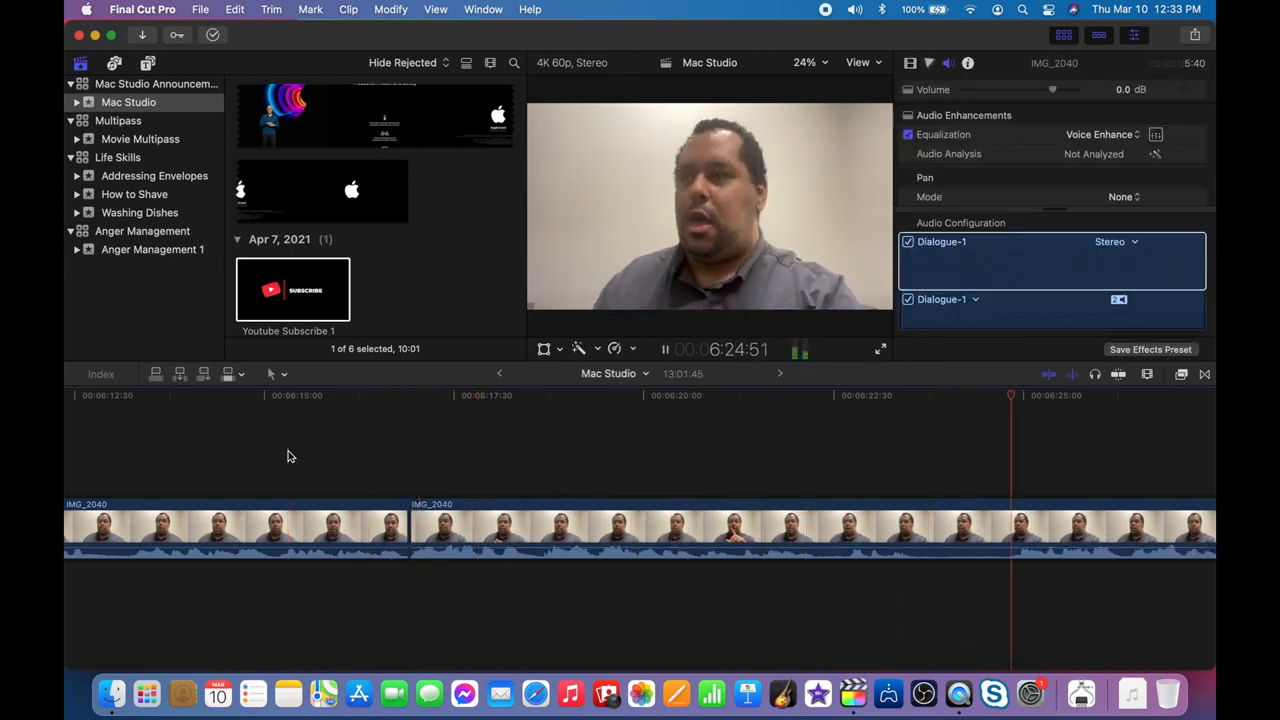
{"action": "key", "text": "space"}
{"action": "left_click", "coordinate": [918, 467]}
{"action": "key", "text": "super+b"}
{"action": "left_click", "coordinate": [1006, 501]}
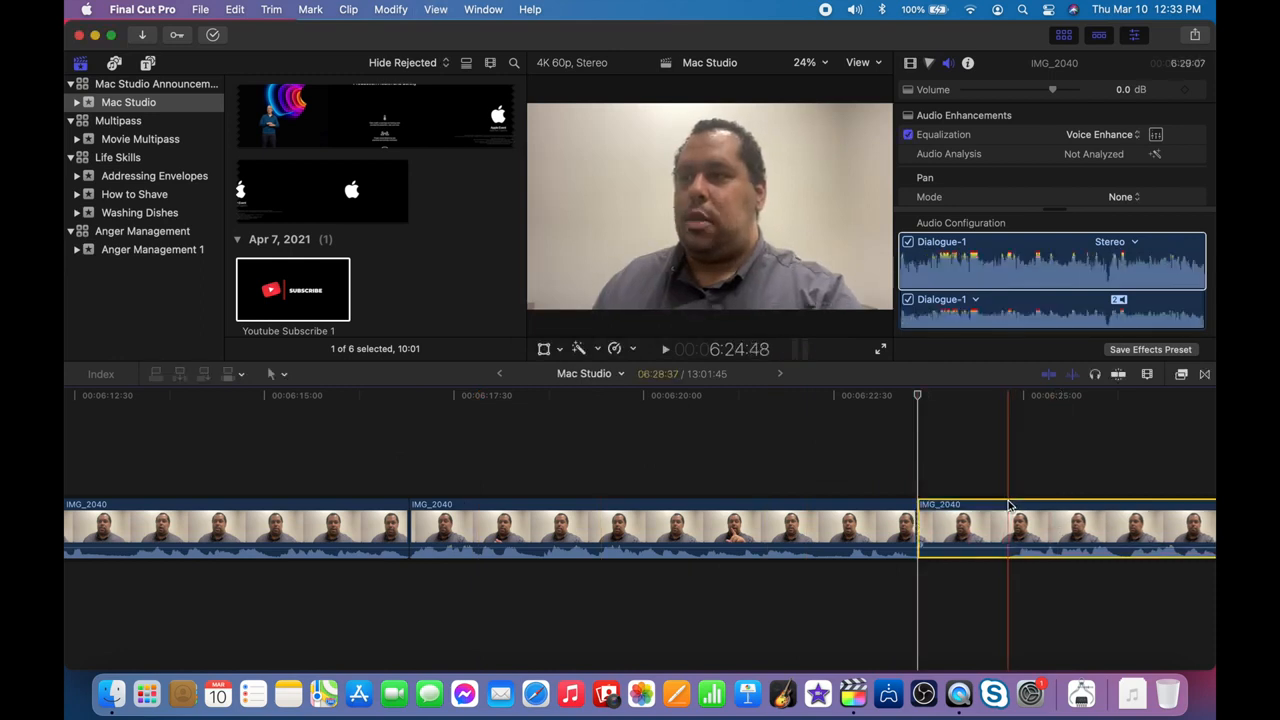
{"action": "key", "text": "alt+["}
Replay past 6:26, split IMG_2040 at about 6:25.2, and delete the section from the 6:23.6 cut to that split.
{"action": "key", "text": "space"}
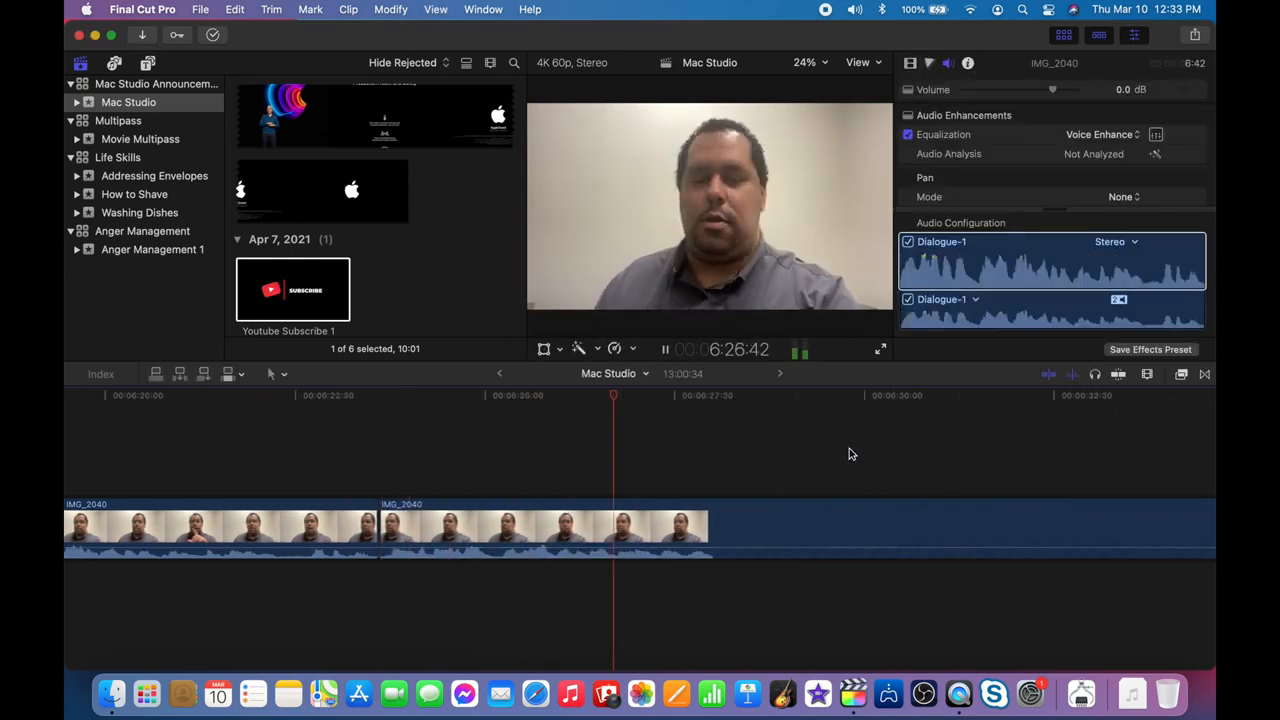
{"action": "key", "text": "space"}
{"action": "key", "text": "space"}
{"action": "key", "text": "space"}
{"action": "left_click", "coordinate": [499, 469]}
{"action": "key", "text": "super+b"}
{"action": "left_click", "coordinate": [449, 535]}
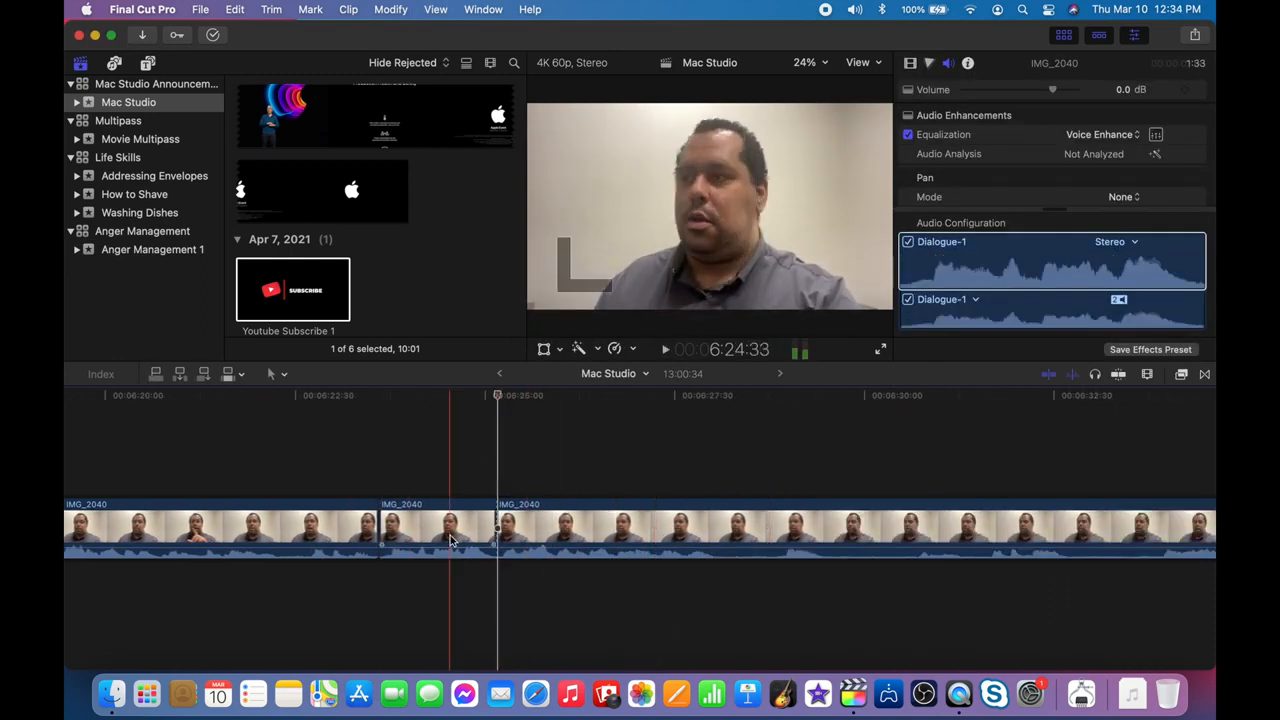
{"action": "key", "text": "BackSpace"}
Replay past 6:33, split IMG_2040 at about 6:26.6 and 6:30.1, and delete the section between.
{"action": "key", "text": "space"}
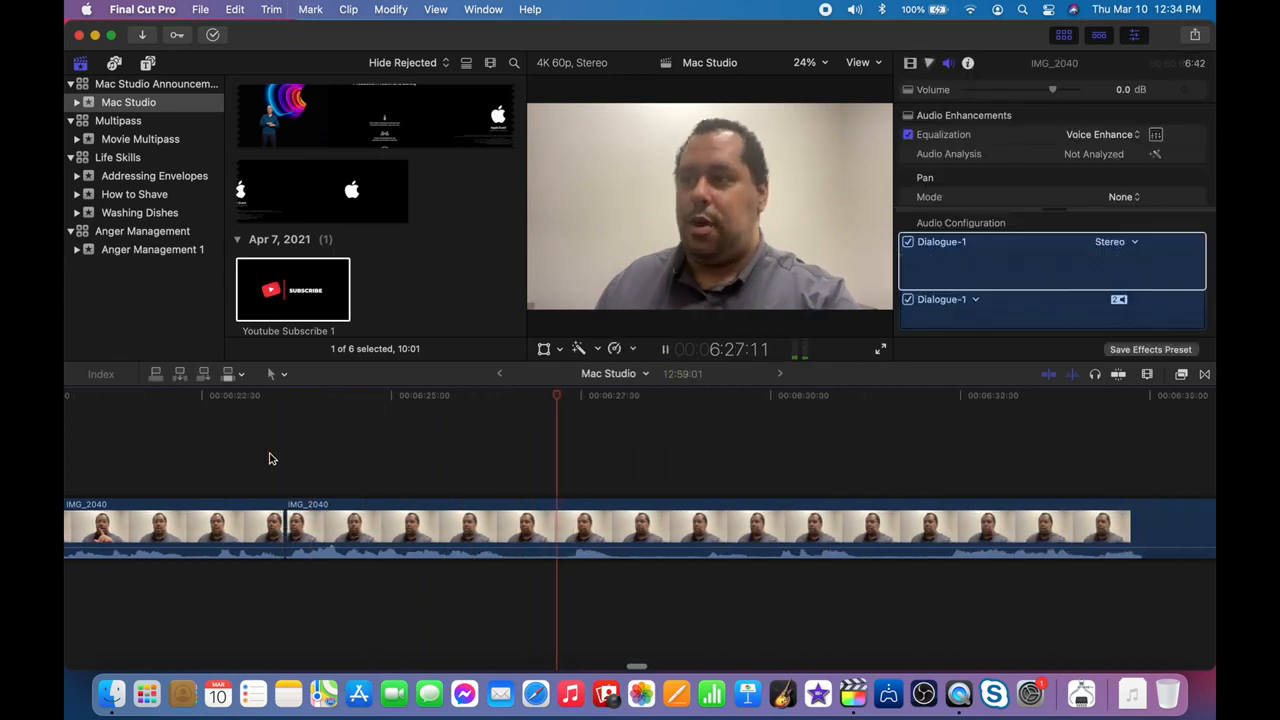
{"action": "key", "text": "space"}
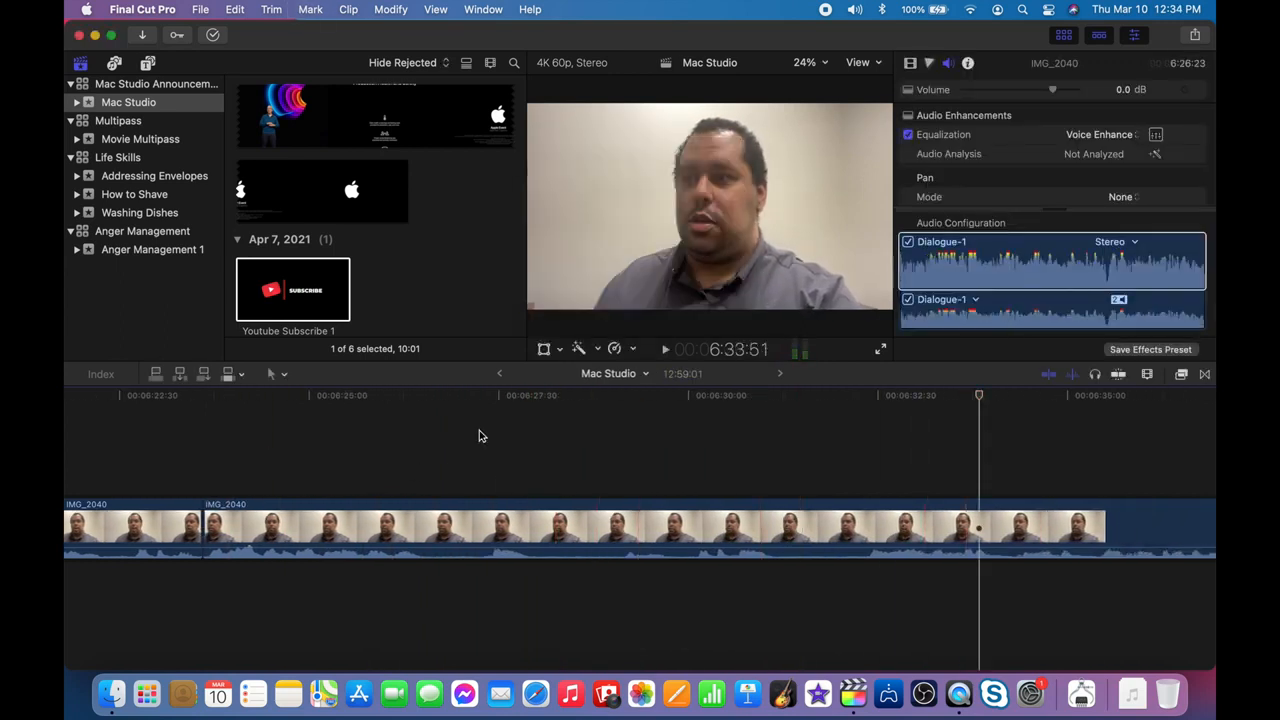
{"action": "left_click", "coordinate": [434, 467]}
{"action": "key", "text": "super+b"}
{"action": "key", "text": "space"}
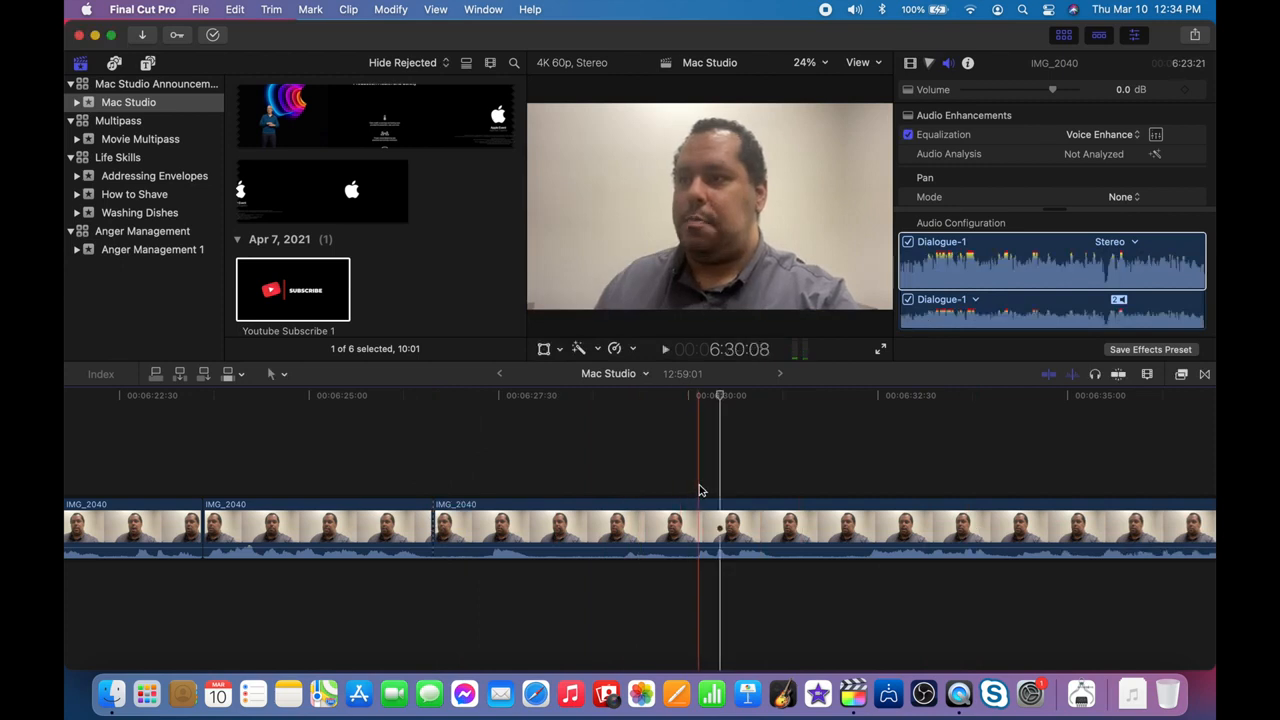
{"action": "left_click", "coordinate": [695, 489]}
{"action": "key", "text": "super+b"}
{"action": "left_click", "coordinate": [671, 525]}
{"action": "key", "text": "BackSpace"}
Play the talking-head footage past the 6:26.6 cut and beyond 6:35 to check for further mistakes.
{"action": "key", "text": "space"}
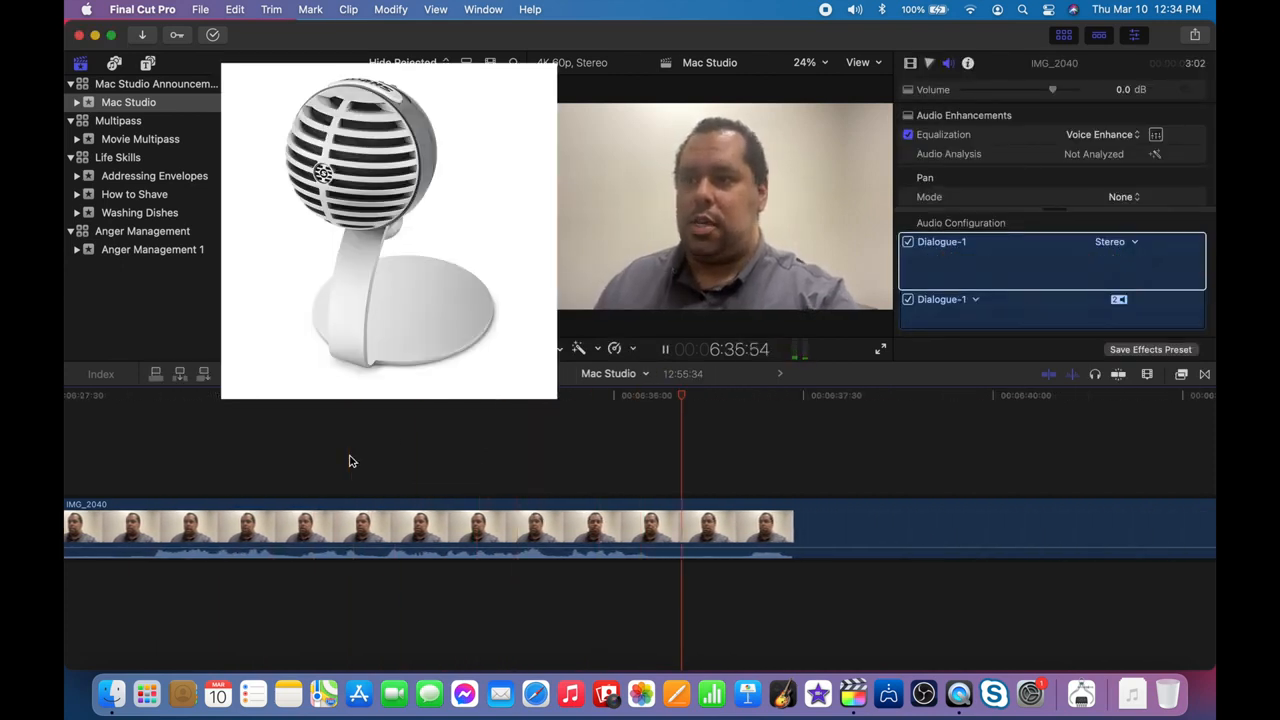
{"action": "key", "text": "space"}
{"action": "key", "text": "space"}
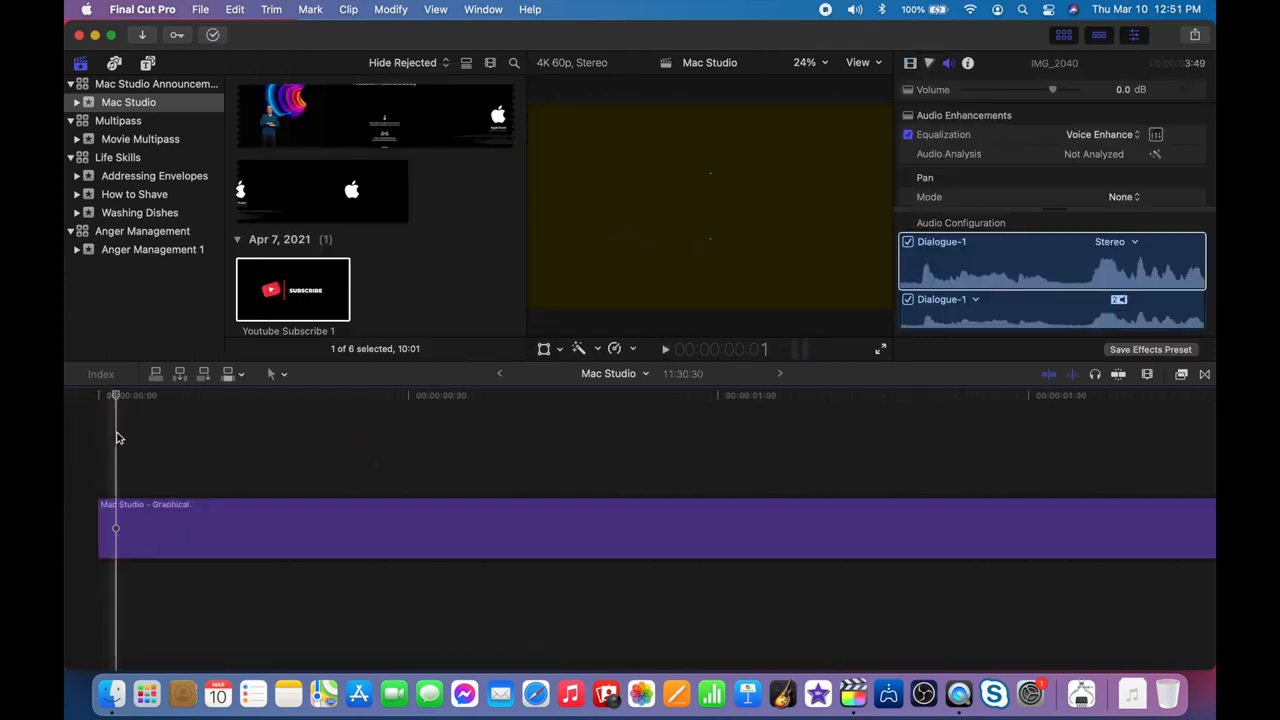
Add My Song.m4a from the Music folder beneath the opening title and trim its end to about 5.5 seconds.
{"action": "key", "text": "super+minus"}
{"action": "key", "text": "super+minus"}
{"action": "key", "text": "super+minus"}
{"action": "left_click", "coordinate": [111, 693]}
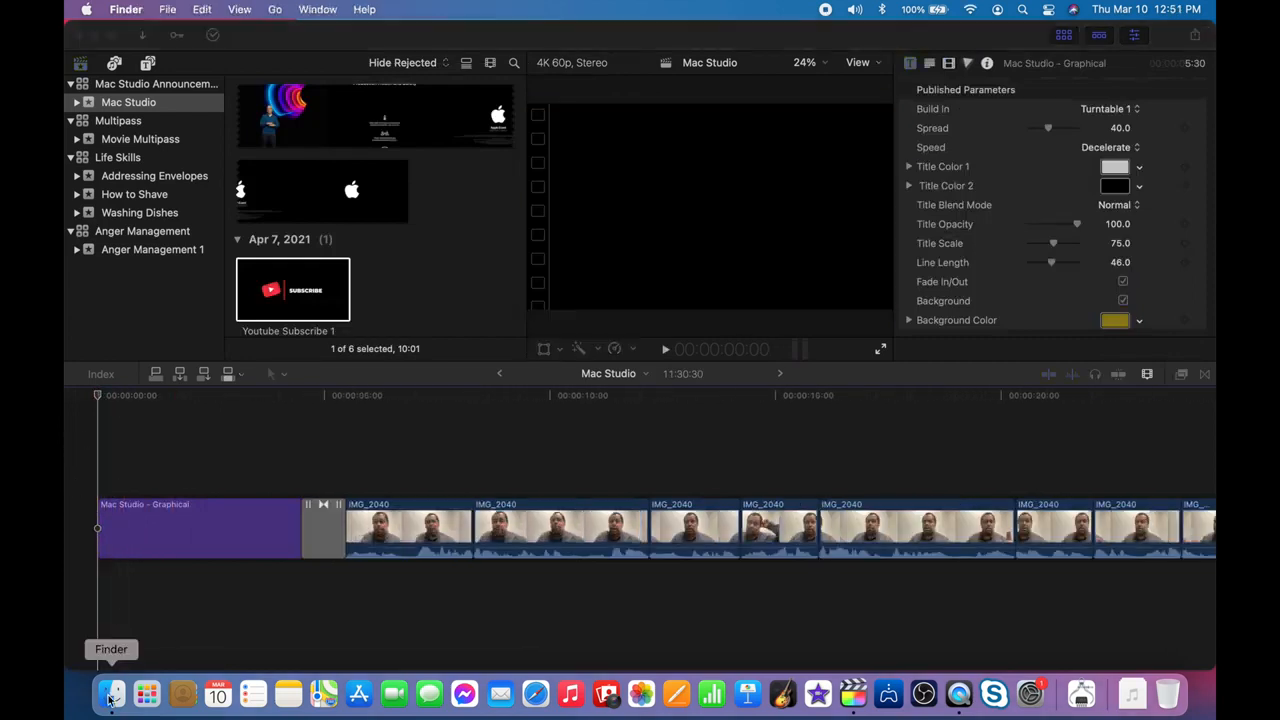
{"action": "double_click", "coordinate": [731, 111]}
{"action": "left_click", "coordinate": [750, 112]}
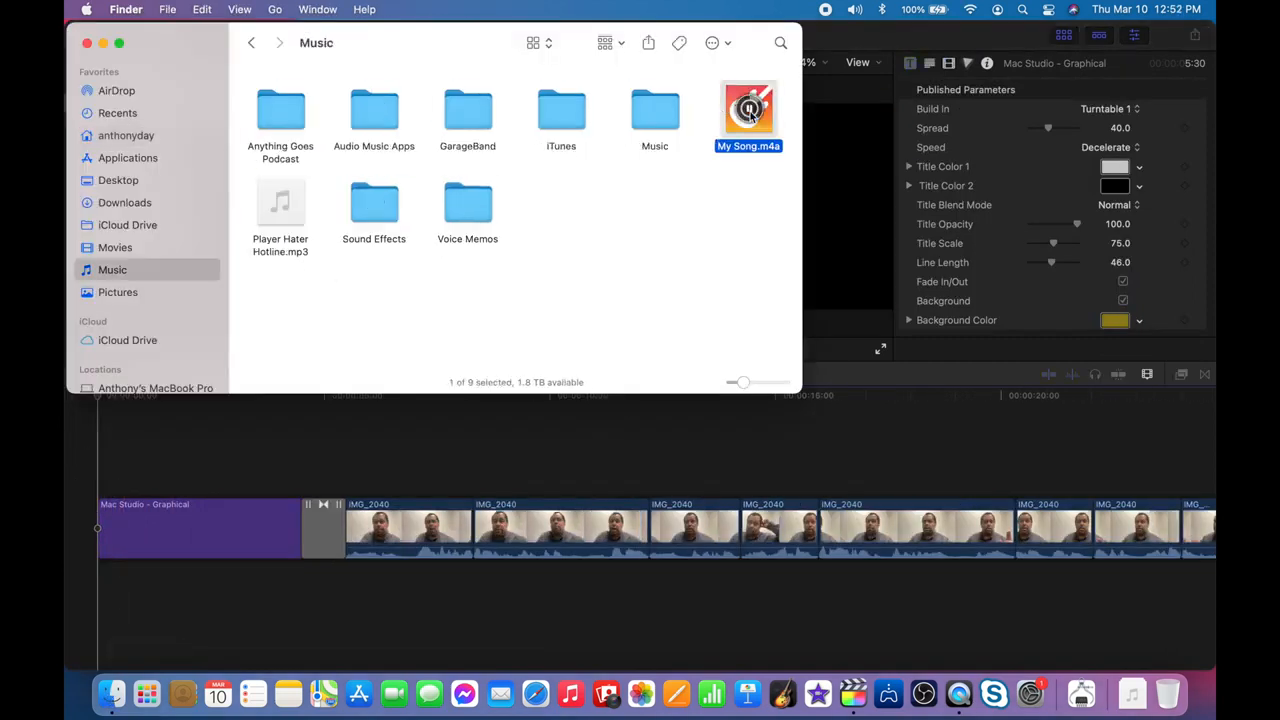
{"action": "left_click_drag", "start_coordinate": [750, 120], "coordinate": [143, 614]}
{"action": "left_click_drag", "start_coordinate": [942, 583], "coordinate": [345, 598]}
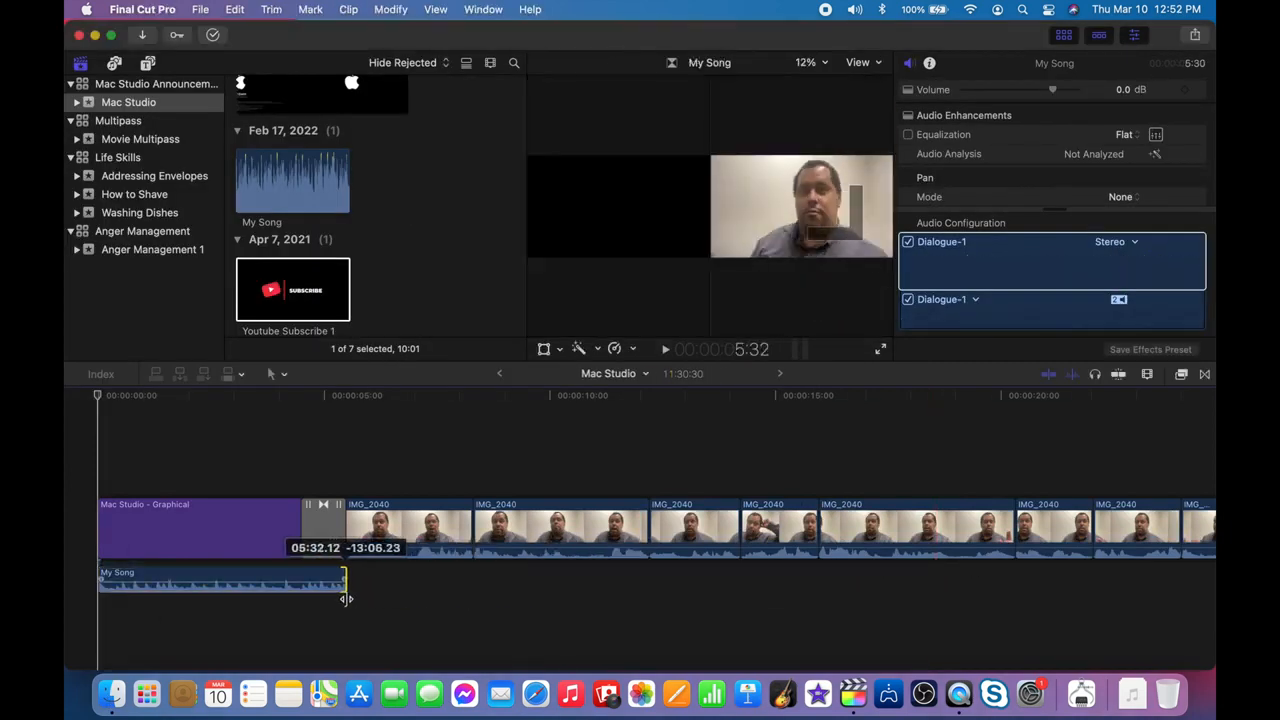
In Finder, move My Song.m4a into the My Music Tracks folder inside Royalty Free Music.
{"action": "left_click", "coordinate": [111, 693]}
{"action": "key", "text": "super+BackSpace"}
{"action": "double_click", "coordinate": [654, 112]}
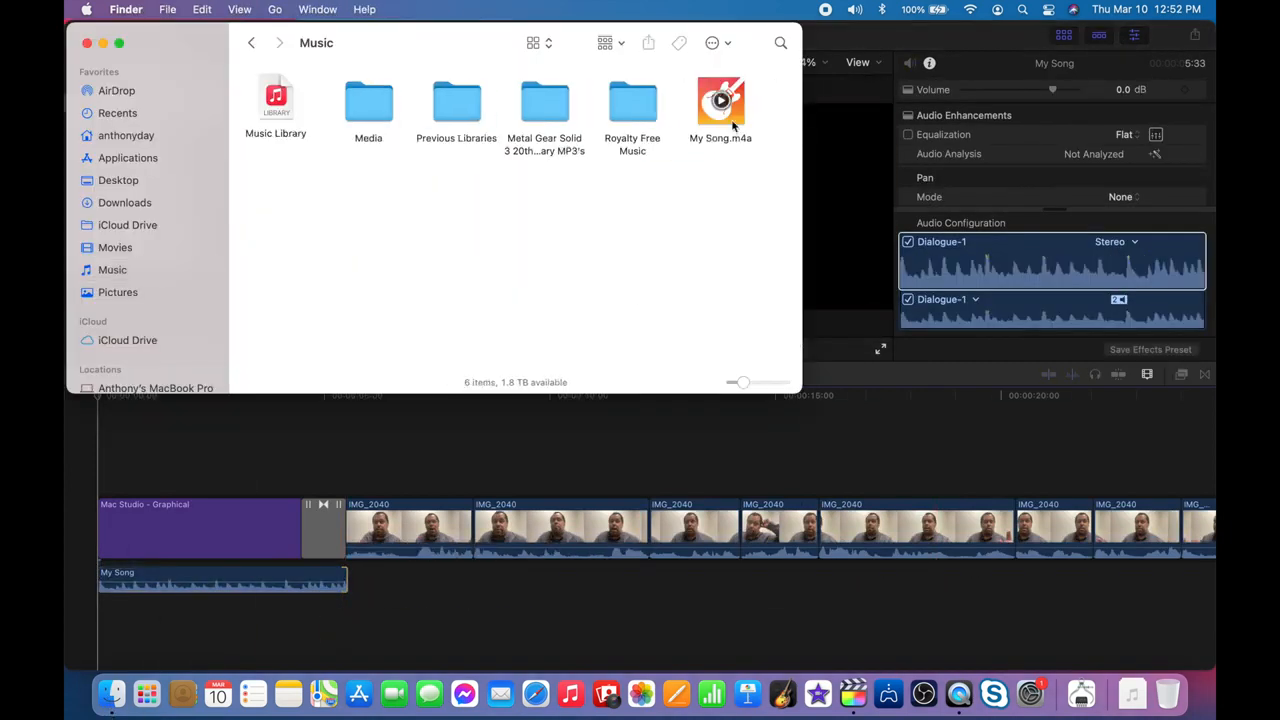
{"action": "left_click_drag", "start_coordinate": [724, 125], "coordinate": [640, 127]}
{"action": "double_click", "coordinate": [640, 127]}
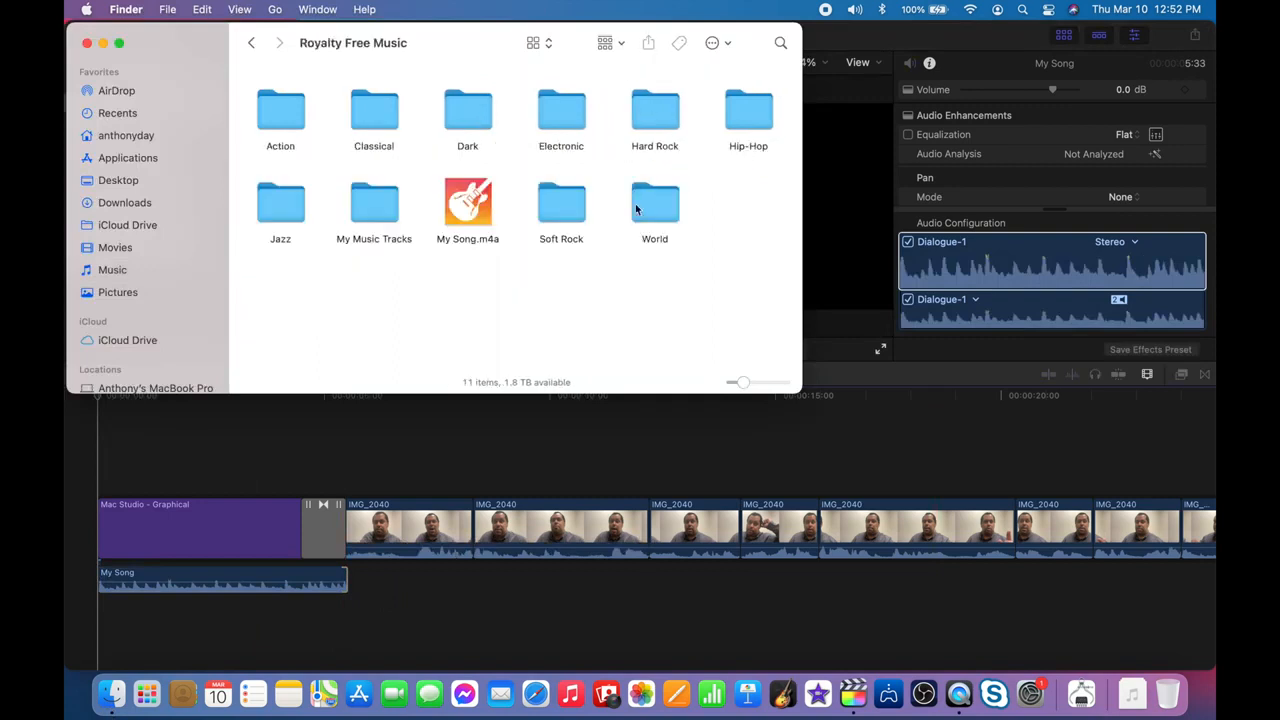
{"action": "left_click_drag", "start_coordinate": [474, 206], "coordinate": [376, 210]}
Browse the Sound Effects folder and preview Transitional Elements sounds, including Film Leader Blip.wav, for a transition effect.
{"action": "left_click", "coordinate": [251, 42]}
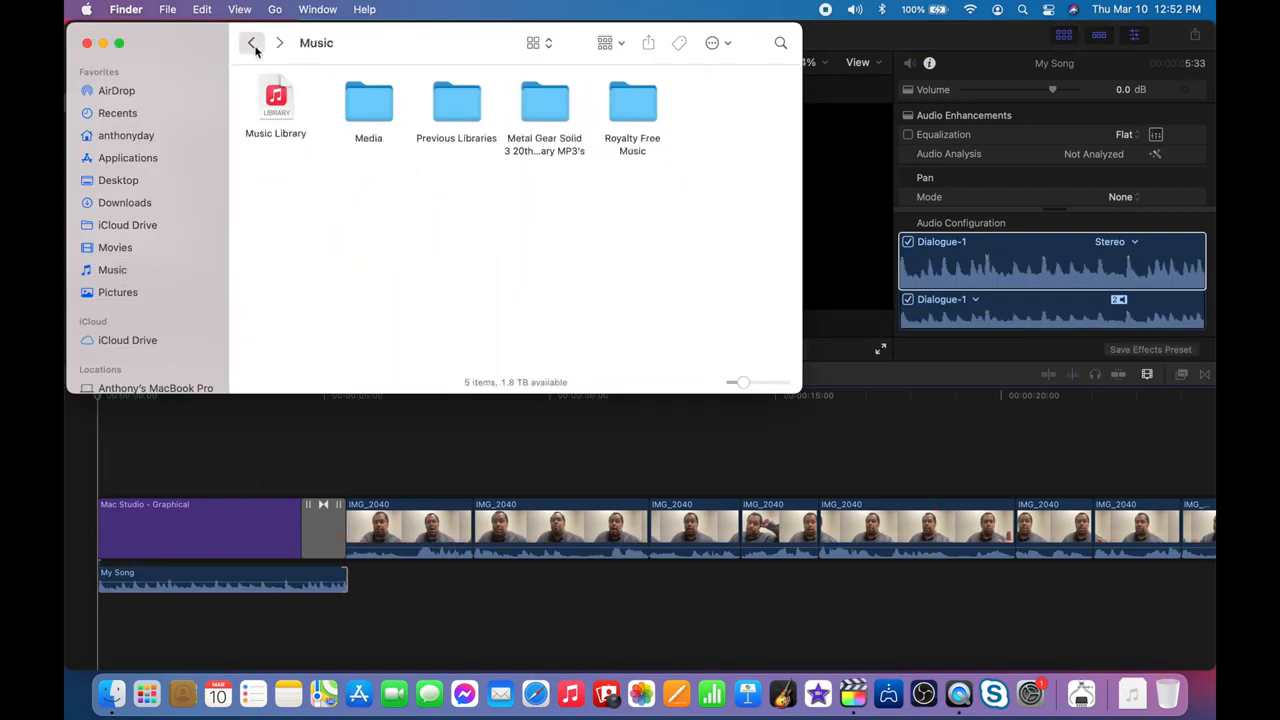
{"action": "left_click", "coordinate": [251, 42]}
{"action": "left_click", "coordinate": [251, 42]}
{"action": "left_click", "coordinate": [712, 115]}
{"action": "double_click", "coordinate": [712, 115]}
{"action": "double_click", "coordinate": [495, 220]}
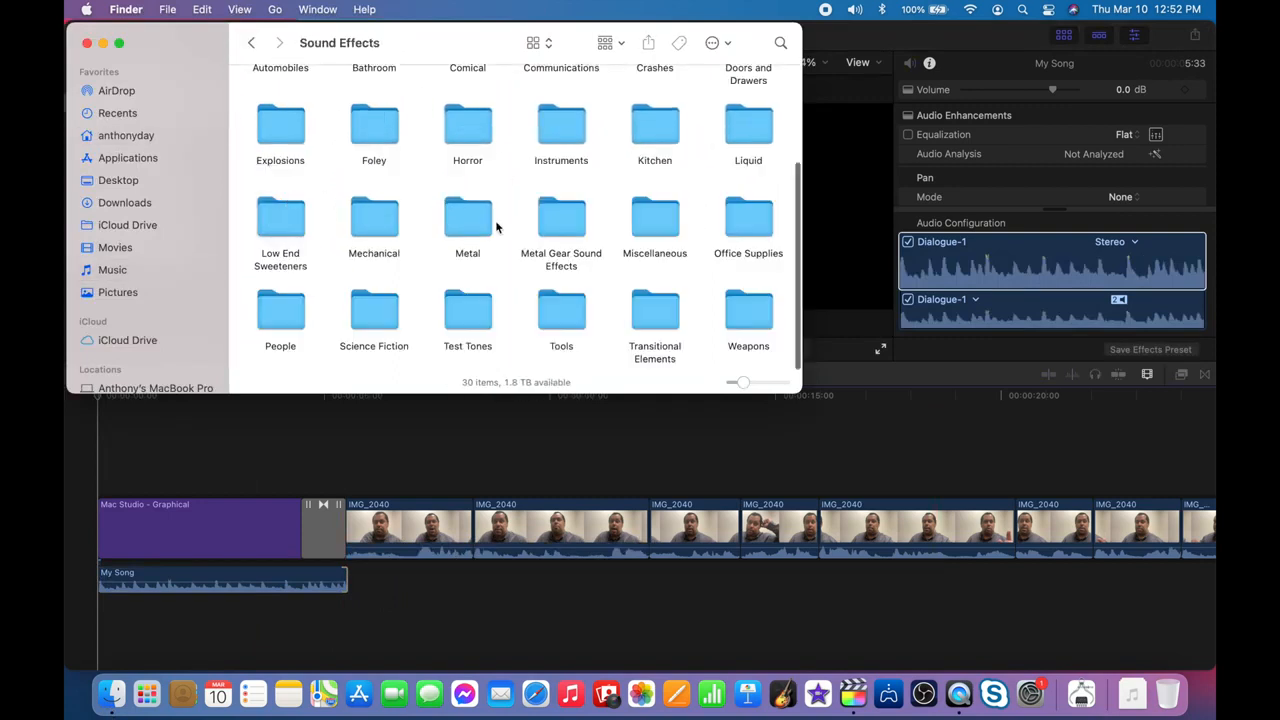
{"action": "double_click", "coordinate": [657, 300]}
{"action": "scroll", "coordinate": [585, 257], "scroll_direction": "down", "scroll_amount": 1}
{"action": "left_click", "coordinate": [282, 103]}
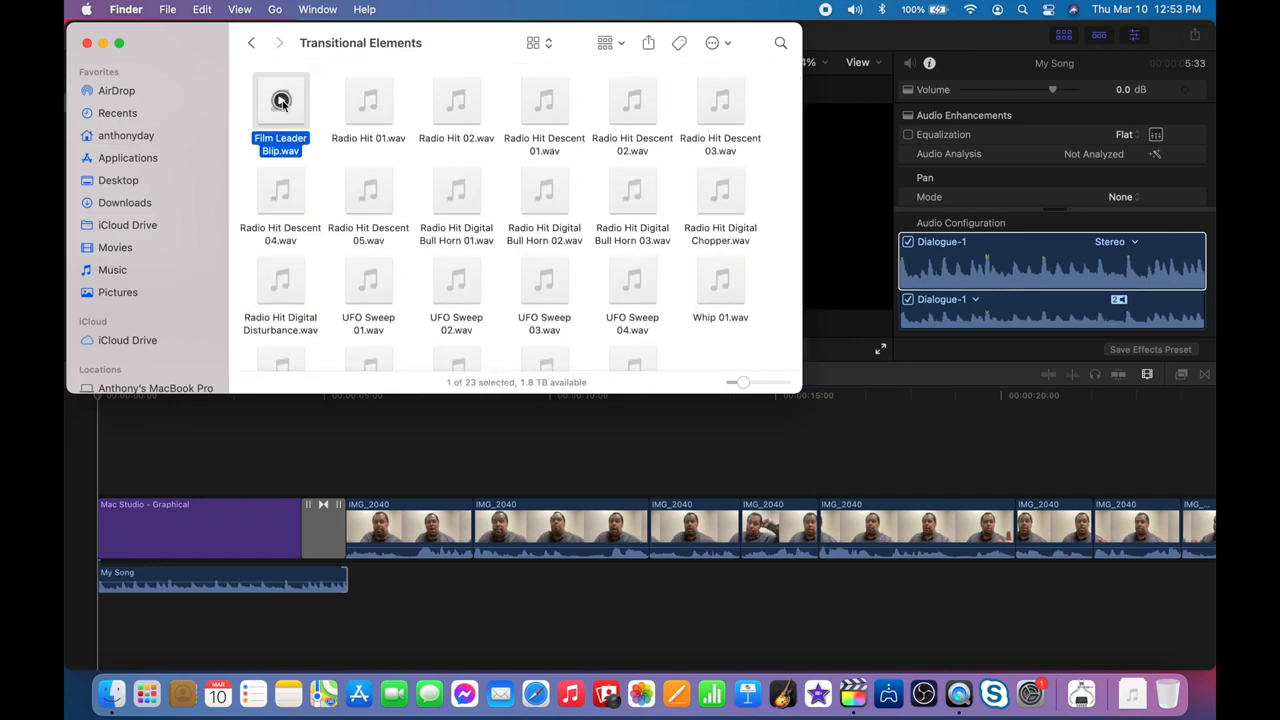
{"action": "scroll", "coordinate": [500, 206], "scroll_direction": "down", "scroll_amount": 2}
{"action": "left_click", "coordinate": [280, 212]}
{"action": "left_click", "coordinate": [251, 42]}
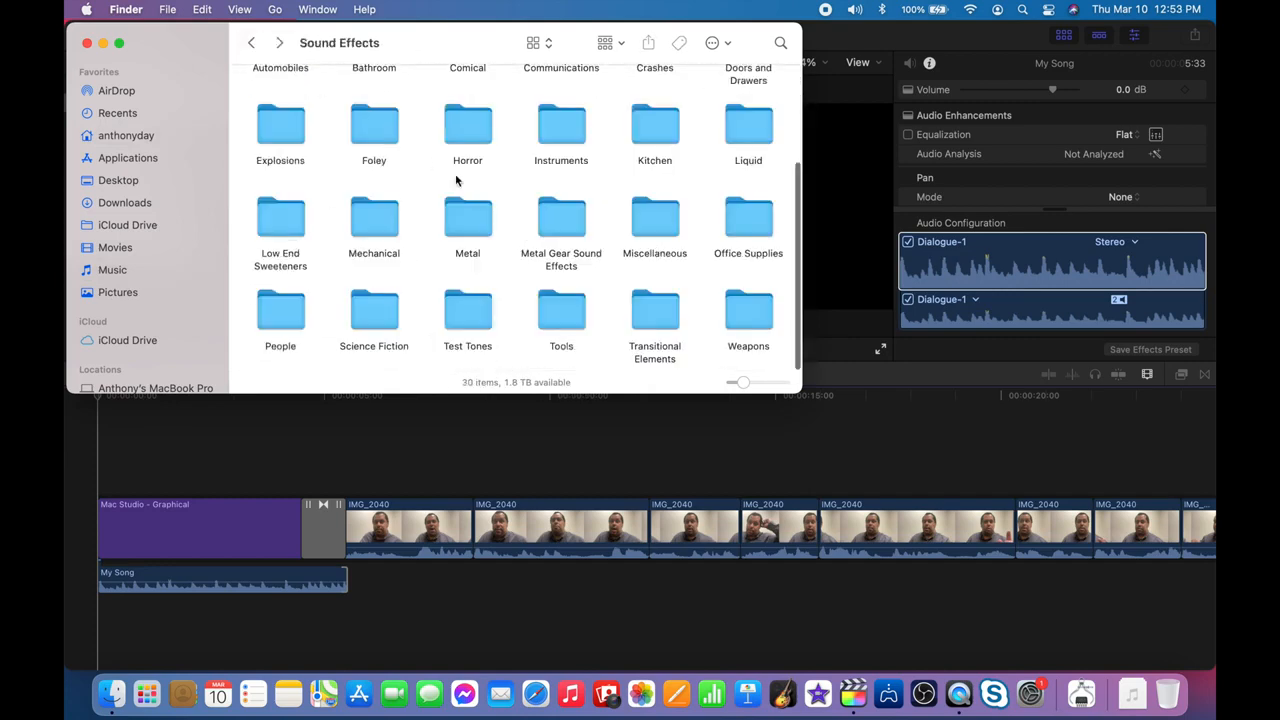
Preview the downloaded mixkit sounds, including the air, movie, cinematic, swirling and ghostly whooshes and the epic movie trailer.
{"action": "left_click", "coordinate": [1132, 695]}
{"action": "left_click", "coordinate": [1166, 293]}
{"action": "left_click", "coordinate": [1158, 370]}
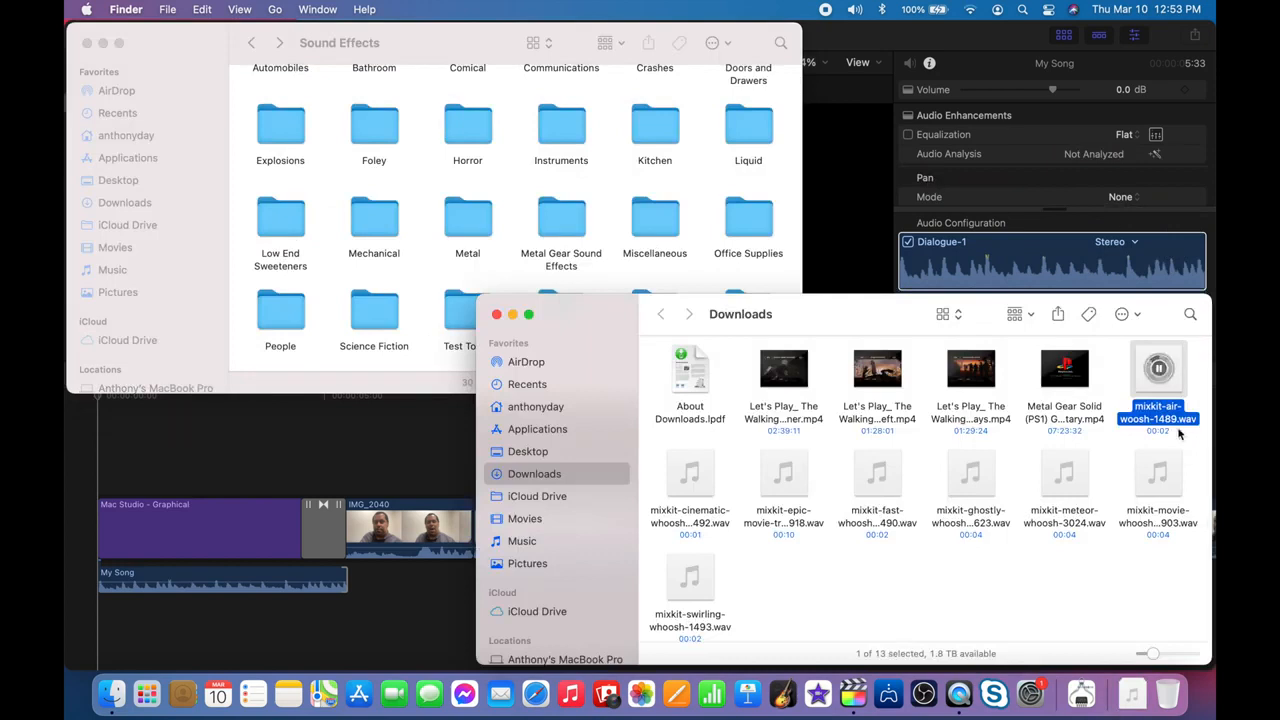
{"action": "left_click", "coordinate": [1156, 474]}
{"action": "left_click", "coordinate": [690, 472]}
{"action": "left_click", "coordinate": [690, 578]}
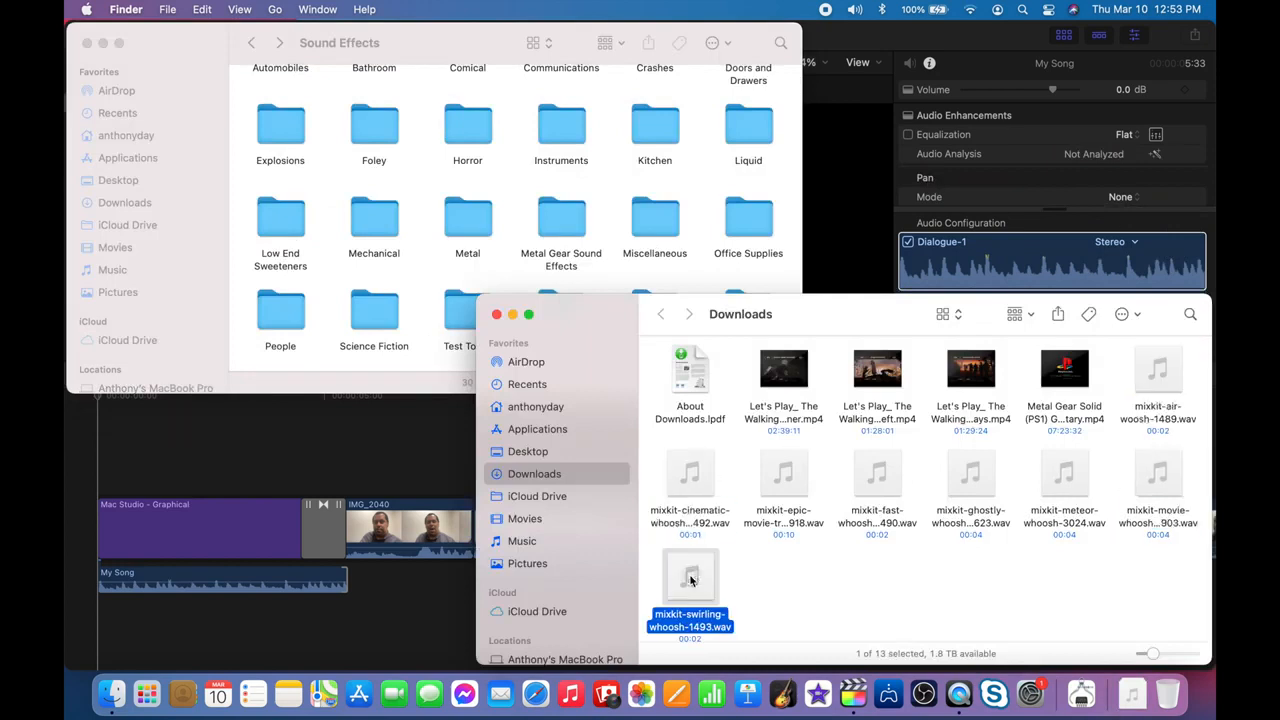
{"action": "left_click", "coordinate": [785, 474]}
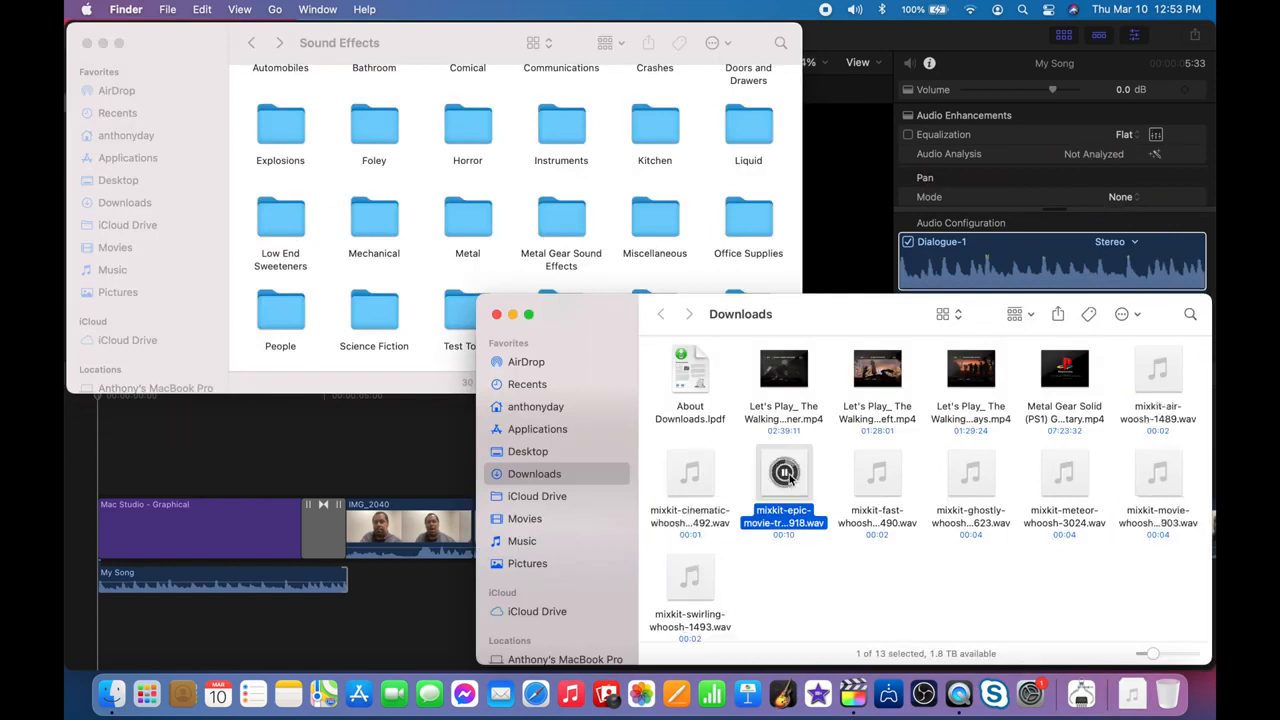
{"action": "left_click", "coordinate": [971, 474]}
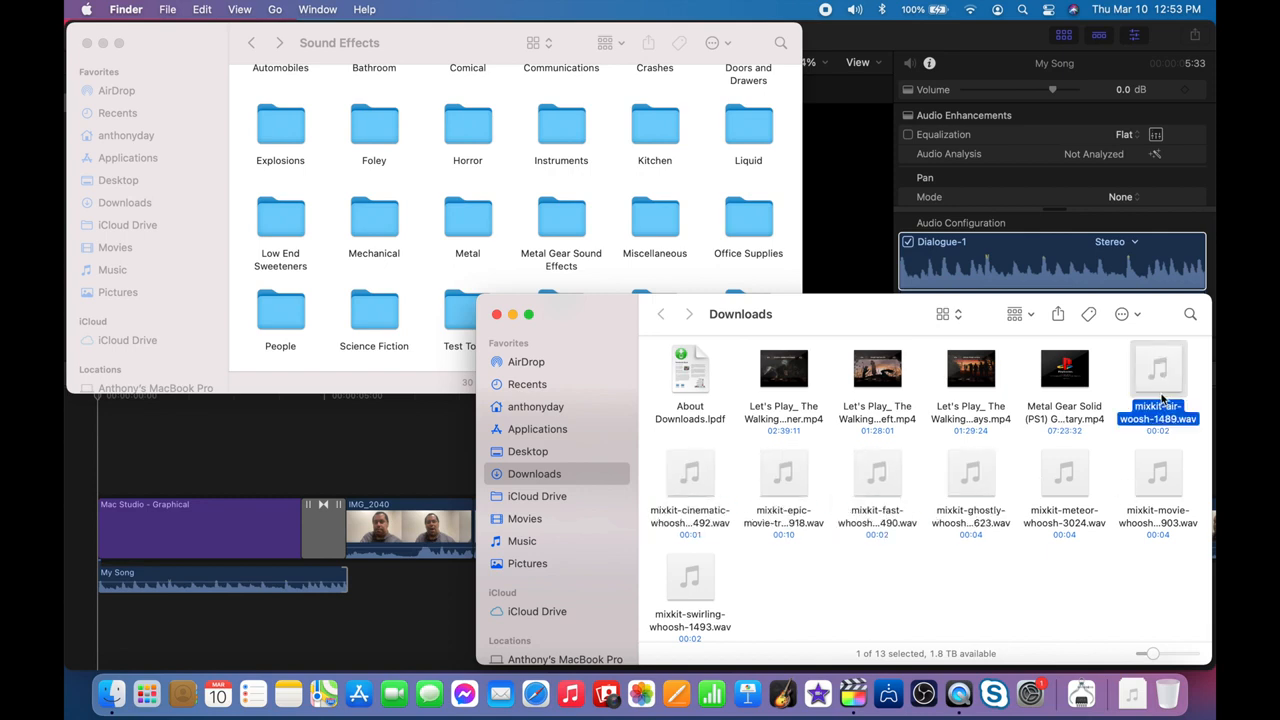
Place mixkit-air-woosh-1489.wav beneath the title transition, starting at about 4.3 seconds, and play the opening back.
{"action": "left_click_drag", "start_coordinate": [332, 628], "coordinate": [312, 624]}
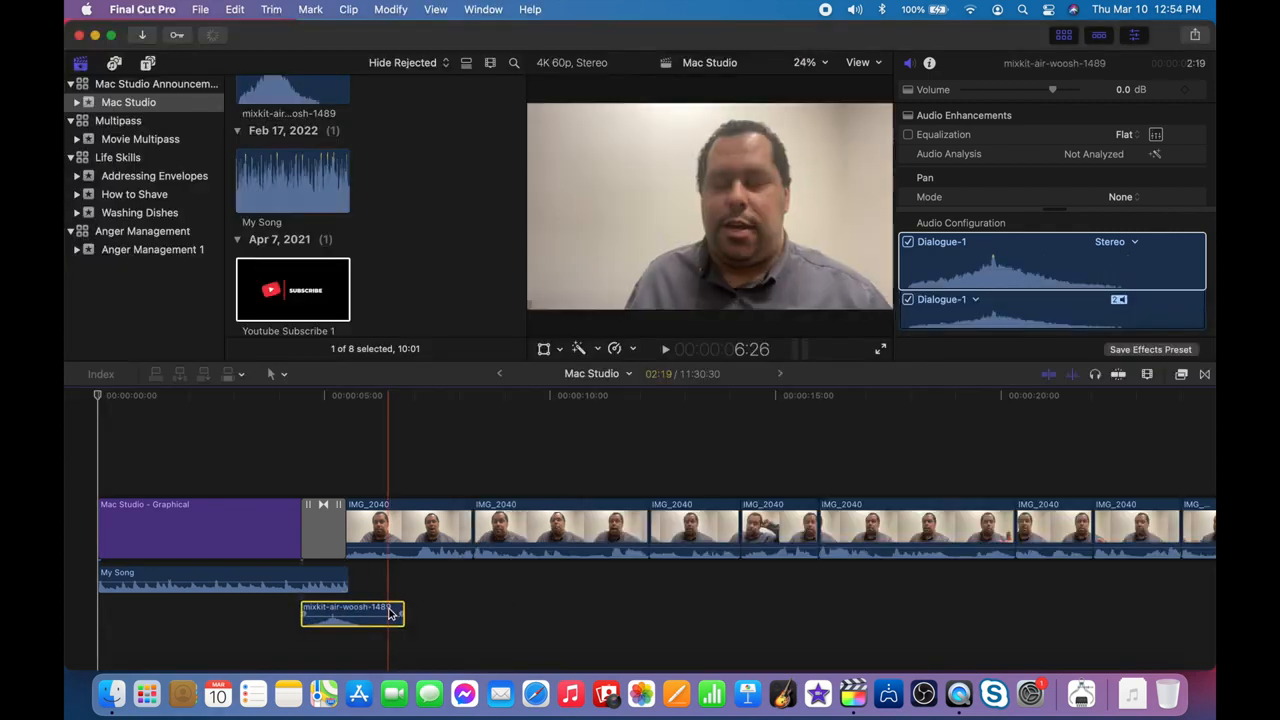
{"action": "left_click_drag", "start_coordinate": [390, 614], "coordinate": [381, 614]}
{"action": "left_click", "coordinate": [85, 622]}
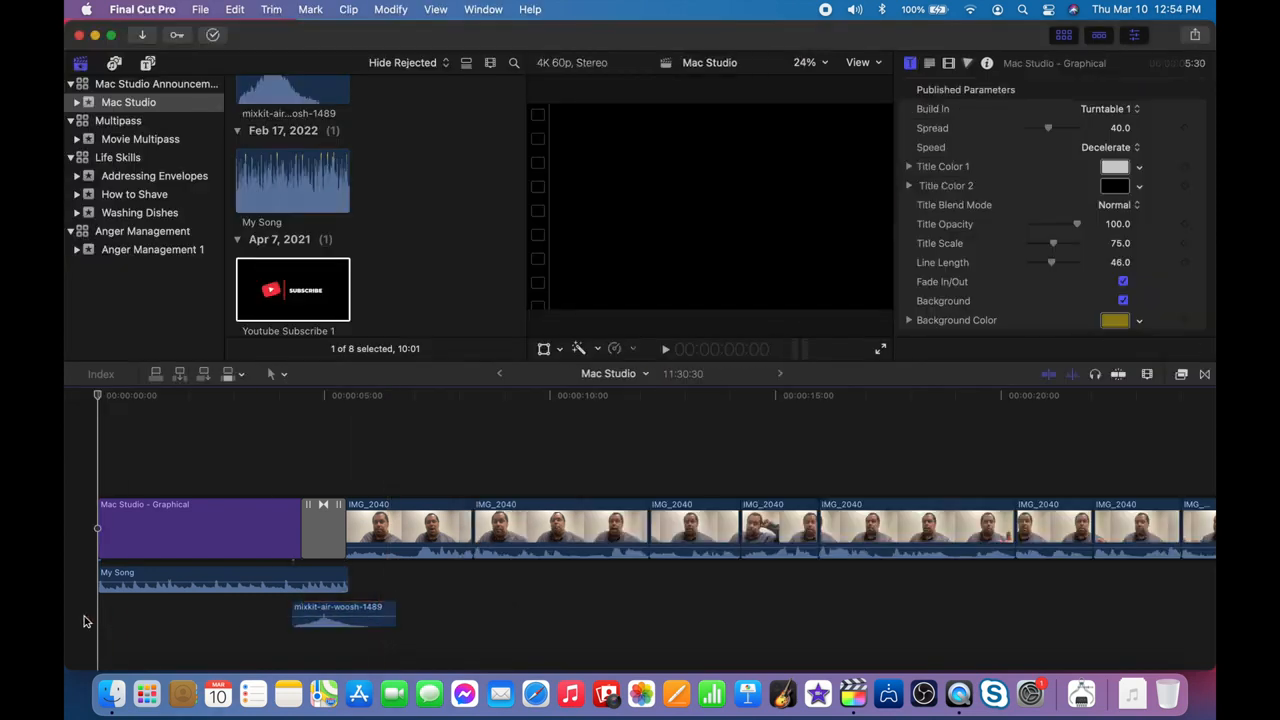
{"action": "key", "text": "space"}
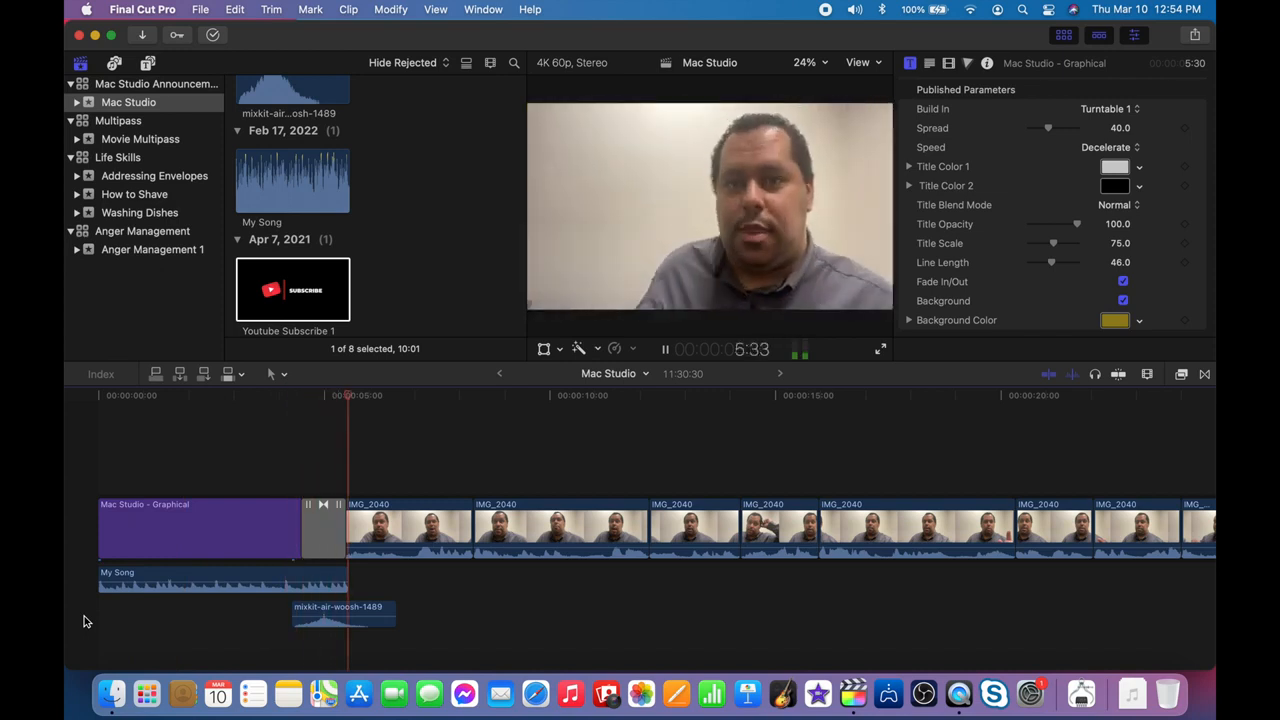
{"action": "key", "text": "space"}
Try to apply the Fade To Color dissolve transition in the timeline.
{"action": "left_click", "coordinate": [1204, 374]}
{"action": "left_click", "coordinate": [932, 439]}
{"action": "key", "text": "Up"}
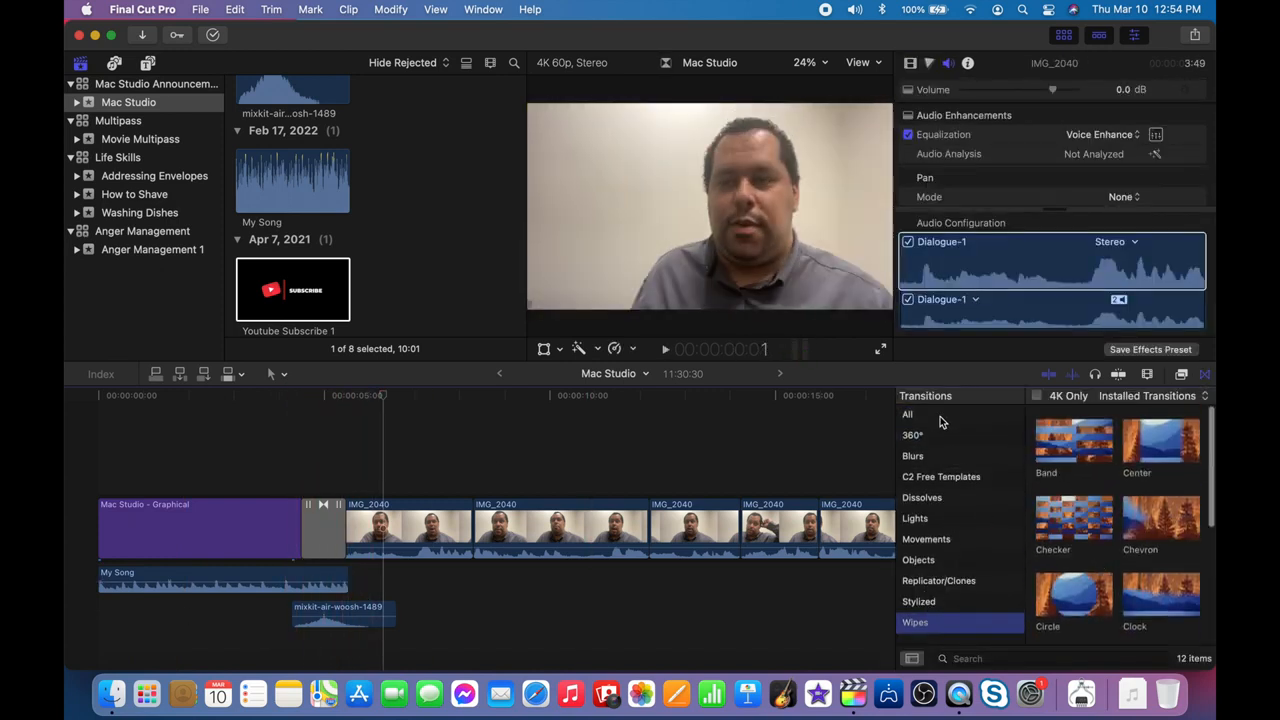
{"action": "left_click", "coordinate": [940, 497]}
{"action": "left_click_drag", "start_coordinate": [1070, 440], "coordinate": [986, 531]}
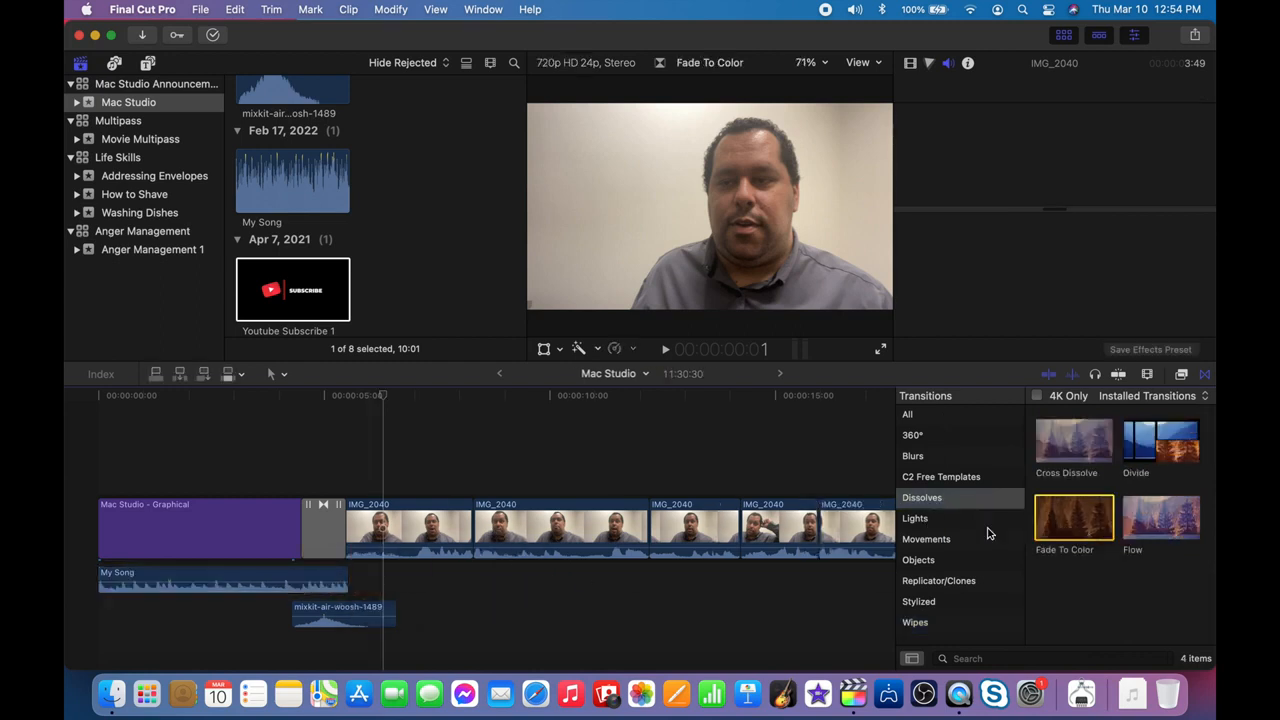
Fade out the end of the My Song clip and replay the opening past the title transition.
{"action": "left_click_drag", "start_coordinate": [347, 580], "coordinate": [285, 580]}
{"action": "key", "text": "space"}
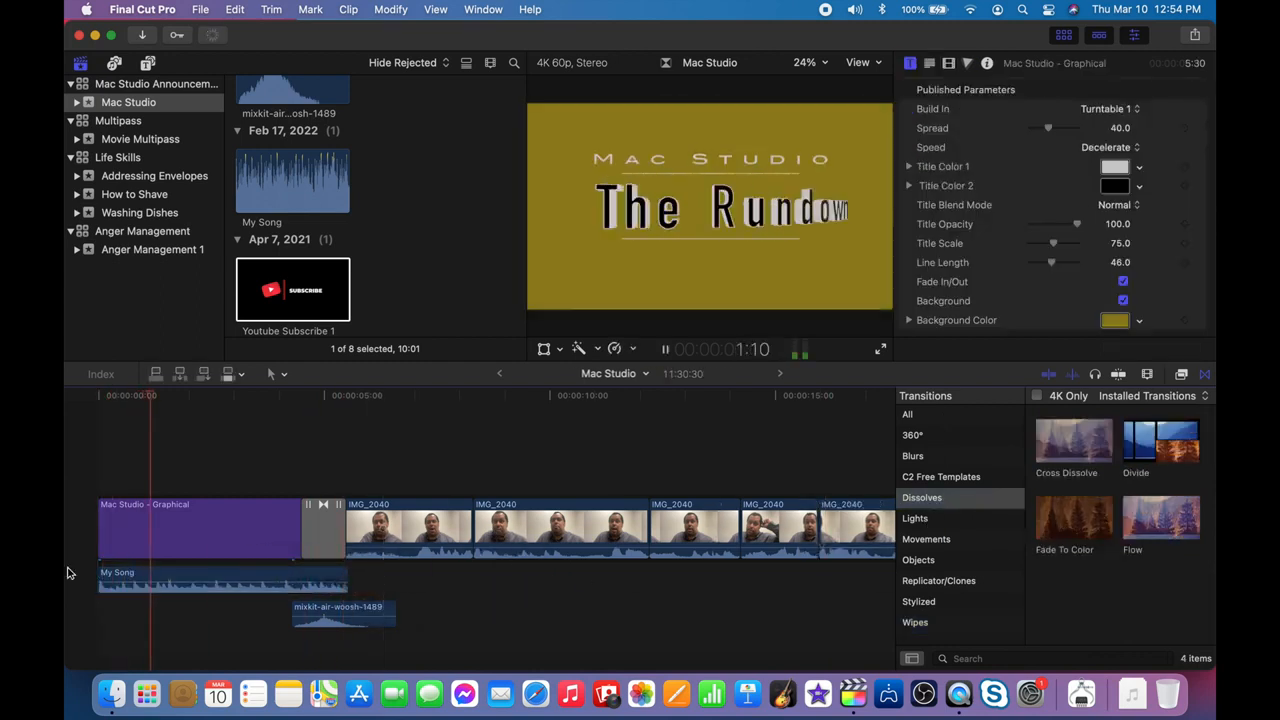
{"action": "key", "text": "space"}
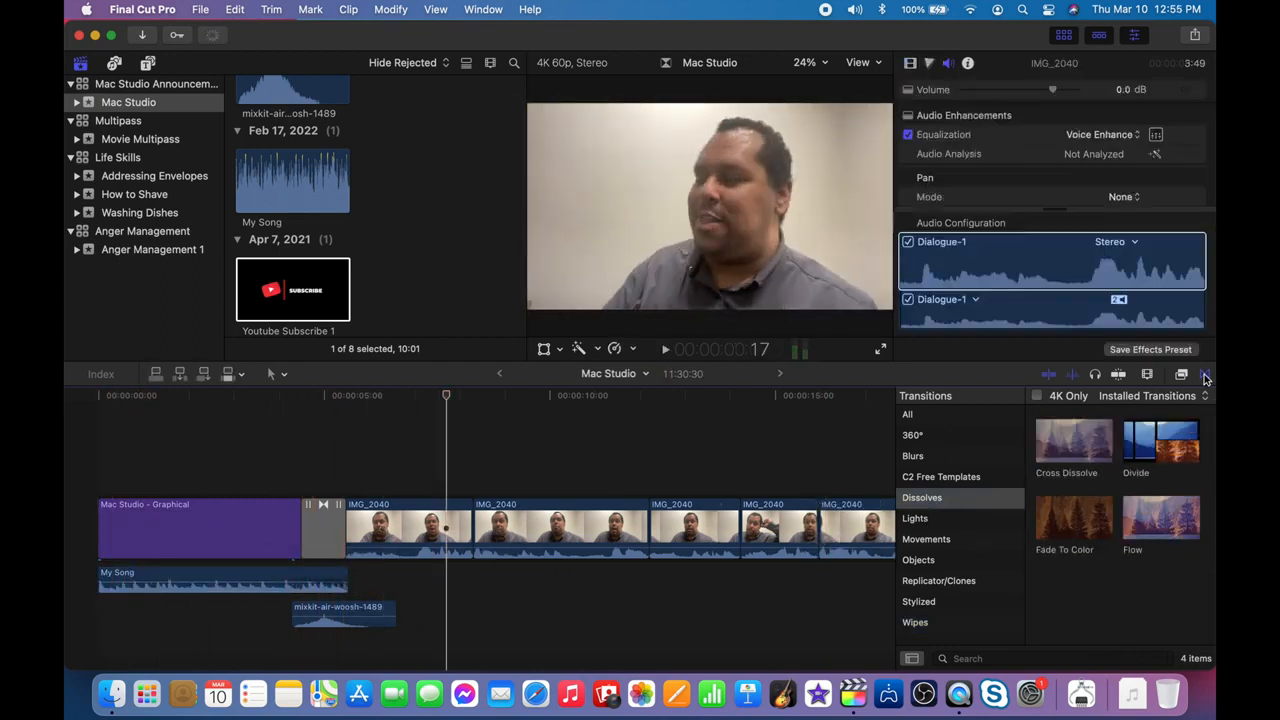
{"action": "left_click", "coordinate": [1204, 374]}
{"action": "key", "text": "super+minus"}
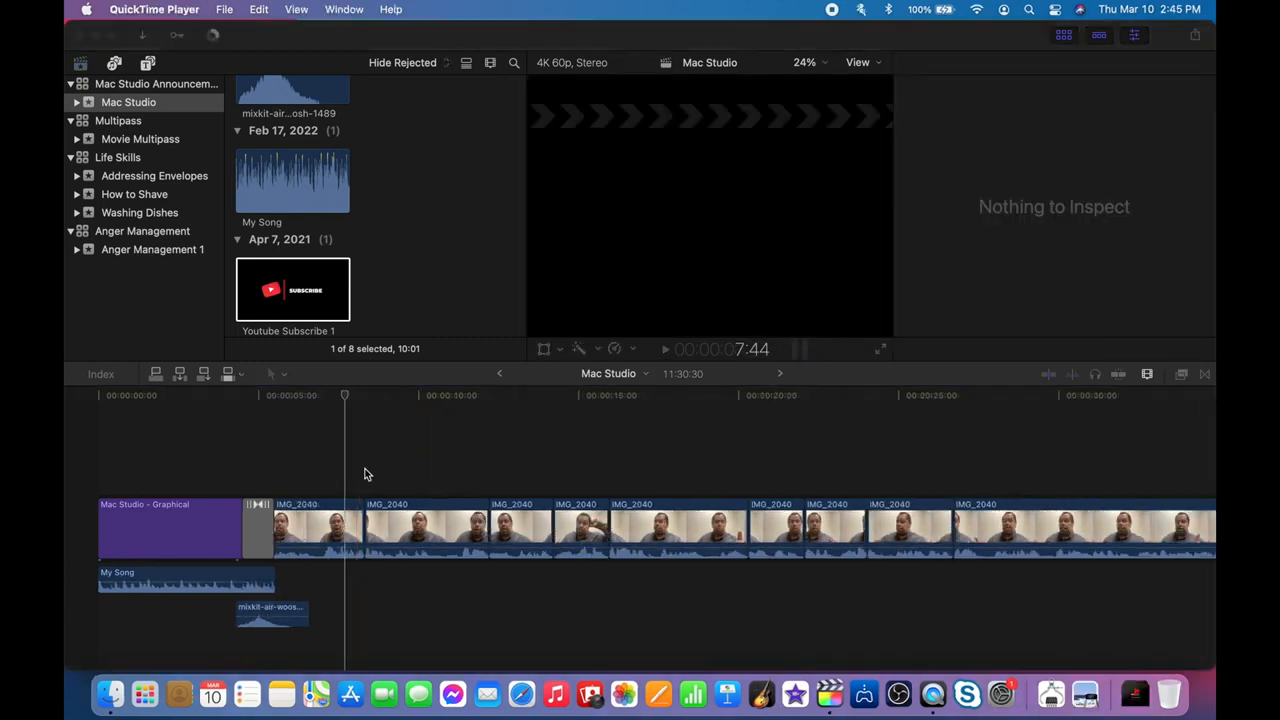
{"action": "left_click", "coordinate": [363, 471]}
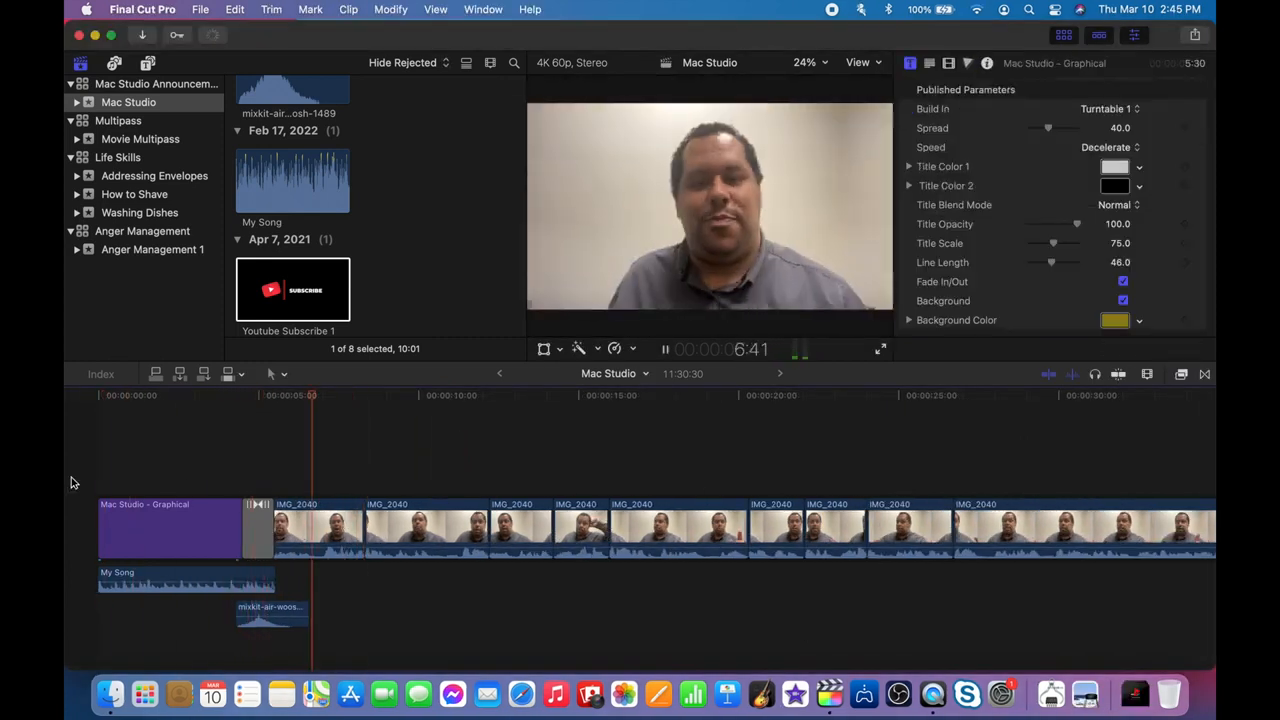
{"action": "key", "text": "space"}
Switch to Finder and open the Royalty Free Music folder.
{"action": "left_click", "coordinate": [110, 695]}
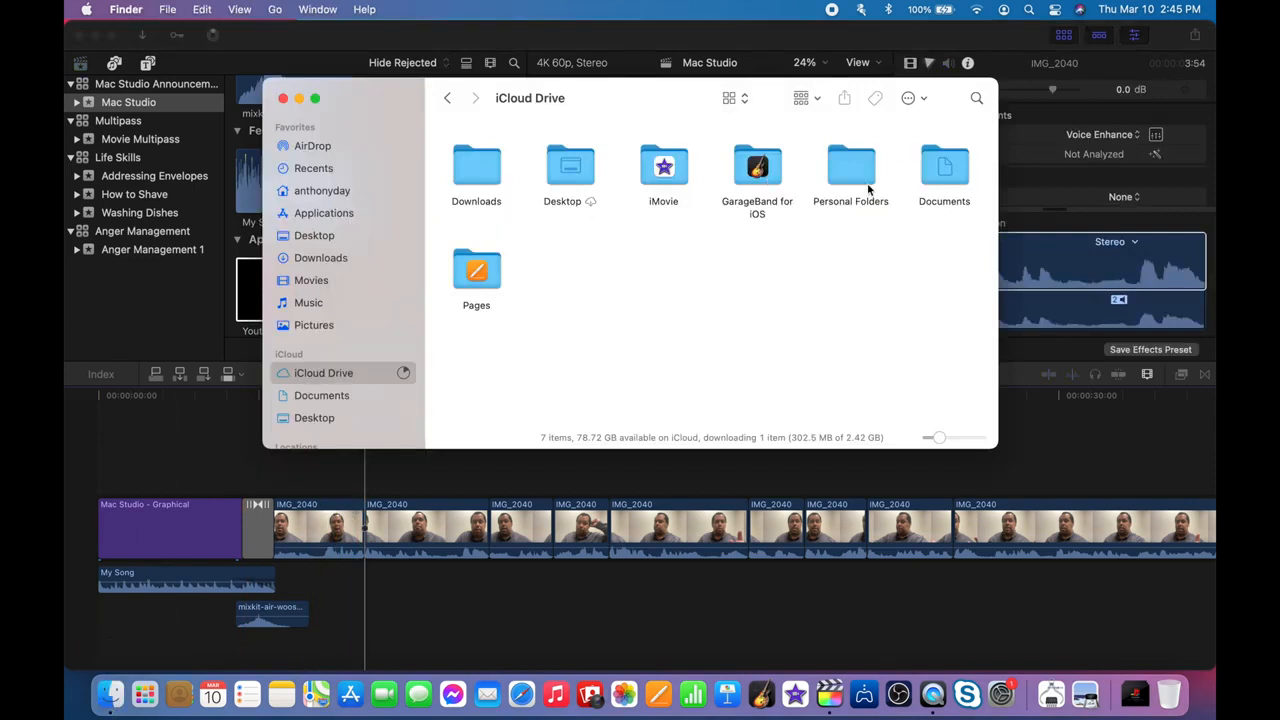
{"action": "left_click", "coordinate": [308, 302]}
{"action": "double_click", "coordinate": [853, 168]}
{"action": "double_click", "coordinate": [853, 168]}
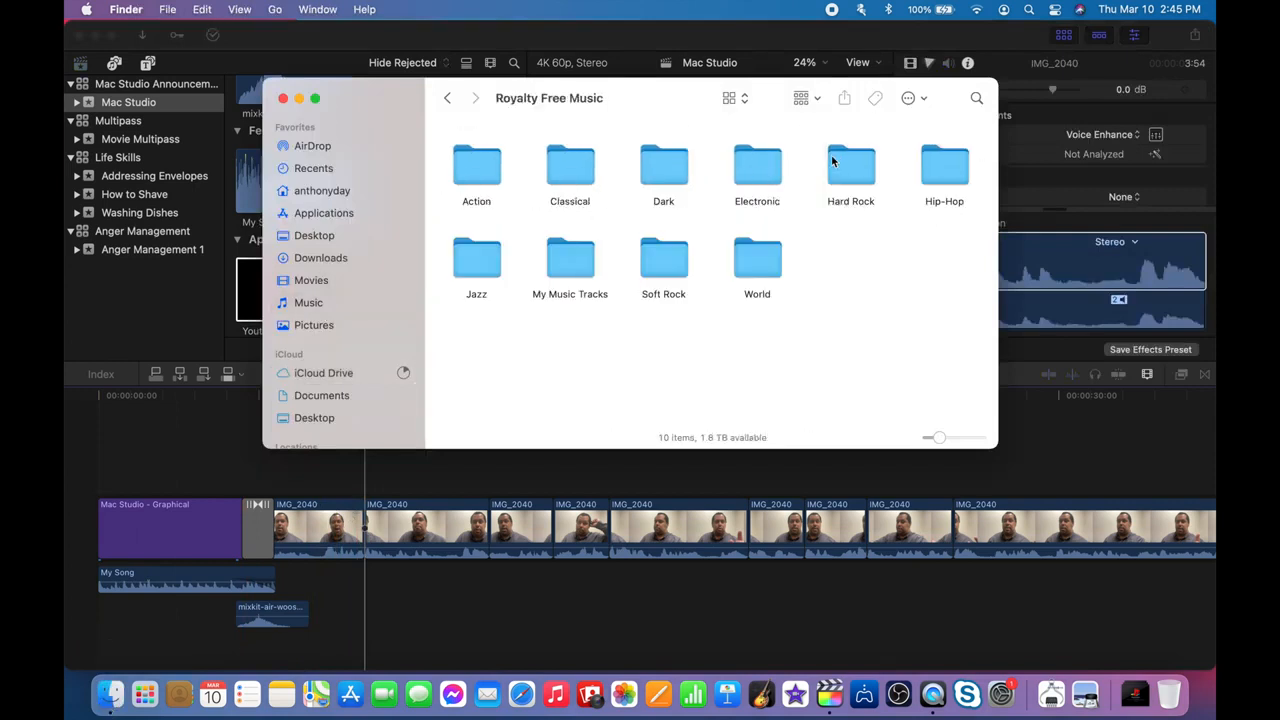
Look through the Classical, Dark and World music folders for a background track.
{"action": "double_click", "coordinate": [567, 168]}
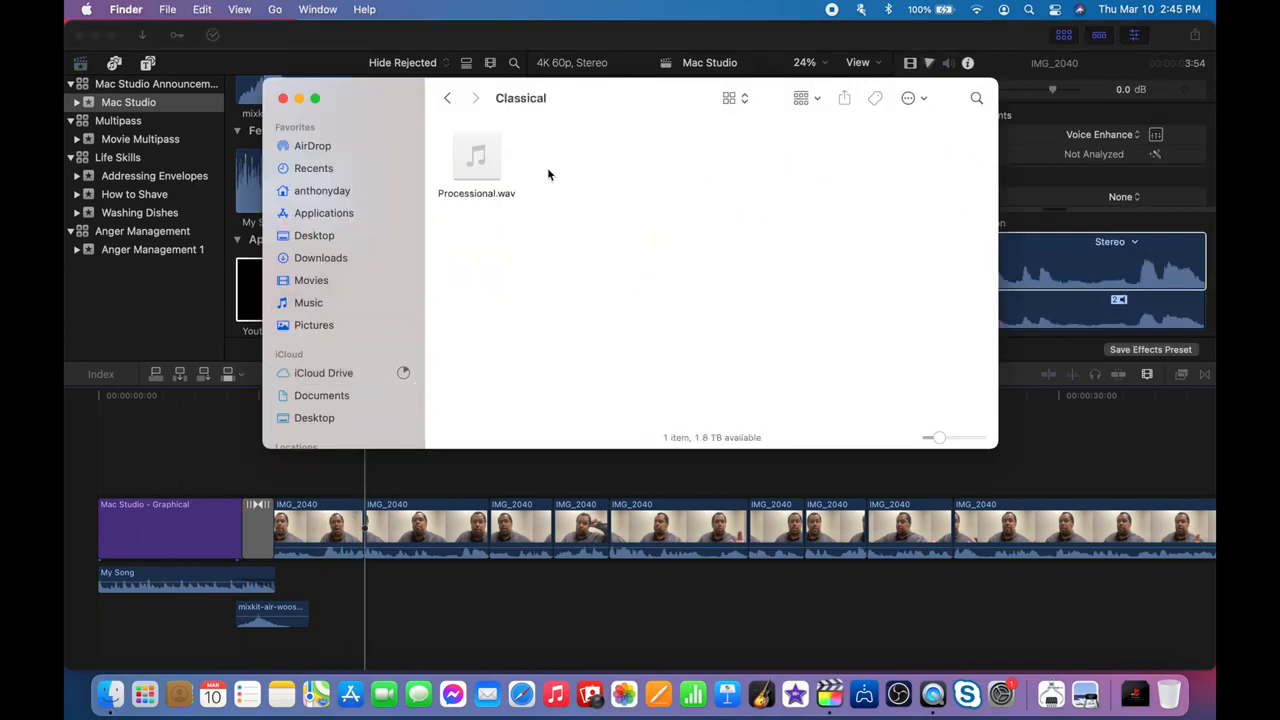
{"action": "left_click", "coordinate": [447, 98]}
{"action": "double_click", "coordinate": [665, 165]}
{"action": "left_click", "coordinate": [448, 98]}
{"action": "double_click", "coordinate": [757, 262]}
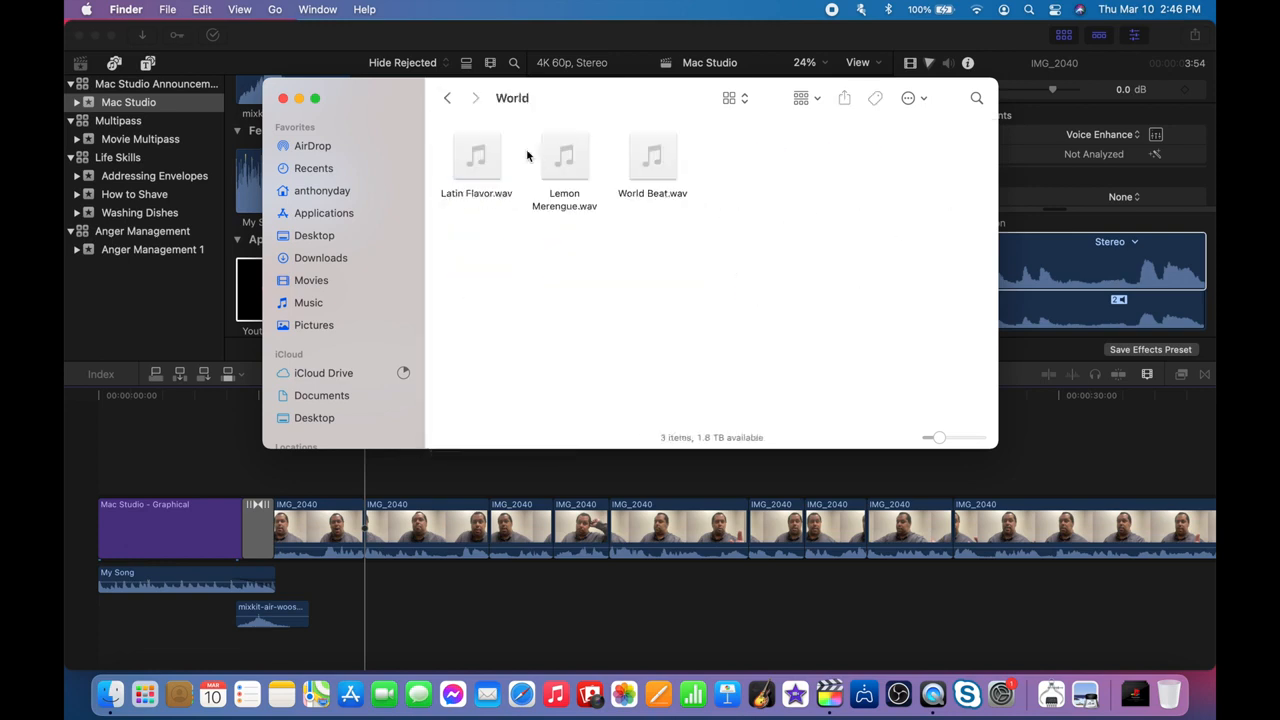
{"action": "left_click", "coordinate": [448, 98]}
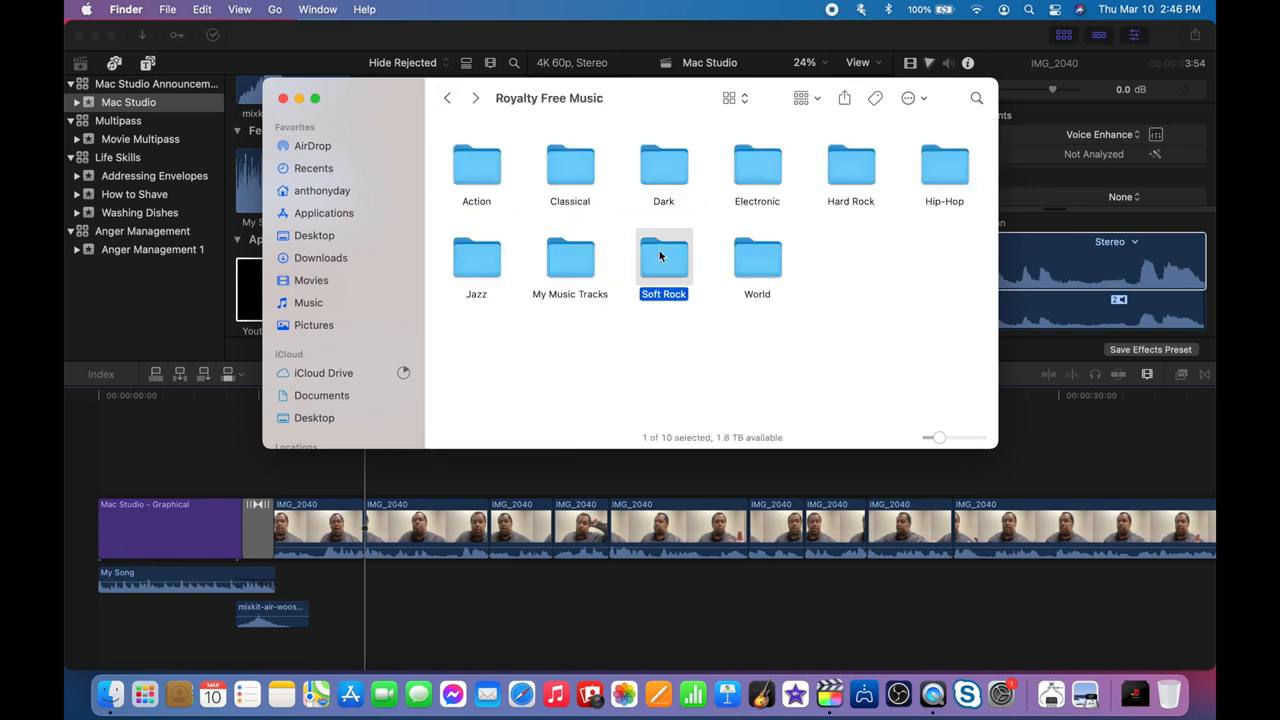
Audition background tracks in the Soft Rock, Jazz and Hip-Hop folders, including Sunday Drive.wav, Jazzy.wav and Rolling Beats.wav.
{"action": "double_click", "coordinate": [662, 262]}
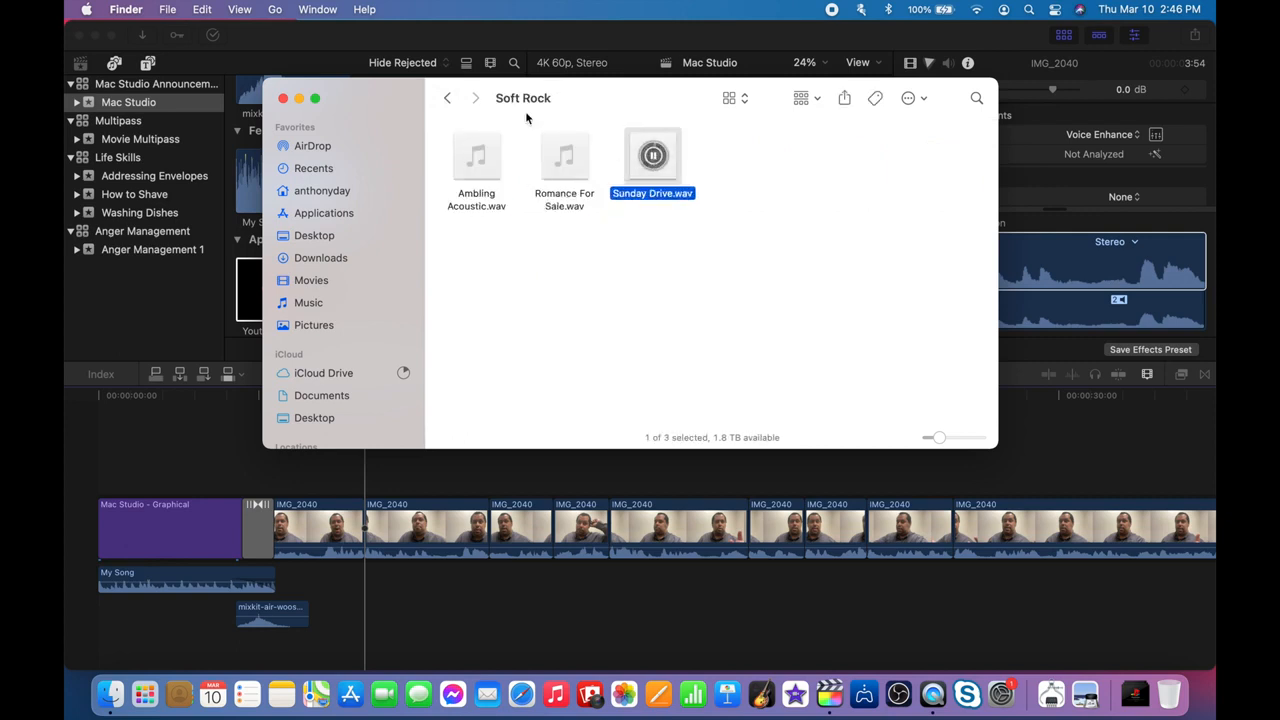
{"action": "left_click", "coordinate": [448, 98]}
{"action": "double_click", "coordinate": [477, 257]}
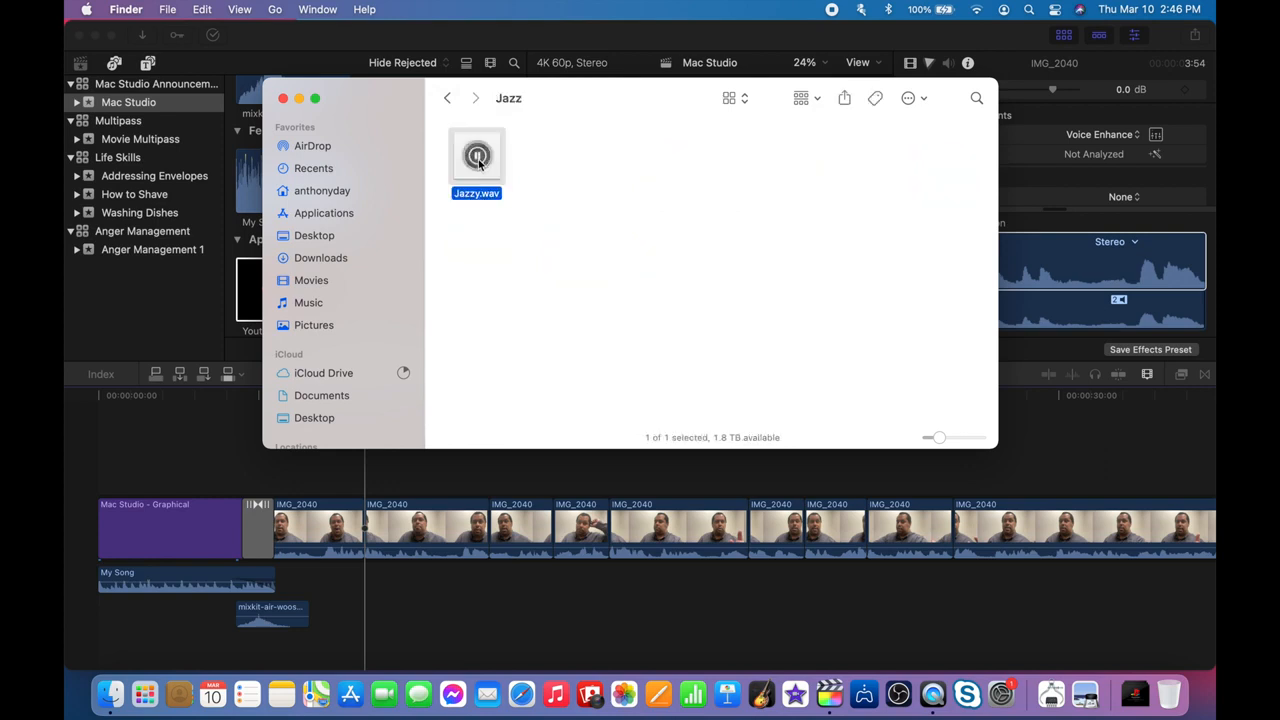
{"action": "left_click", "coordinate": [448, 98]}
{"action": "left_click", "coordinate": [450, 104]}
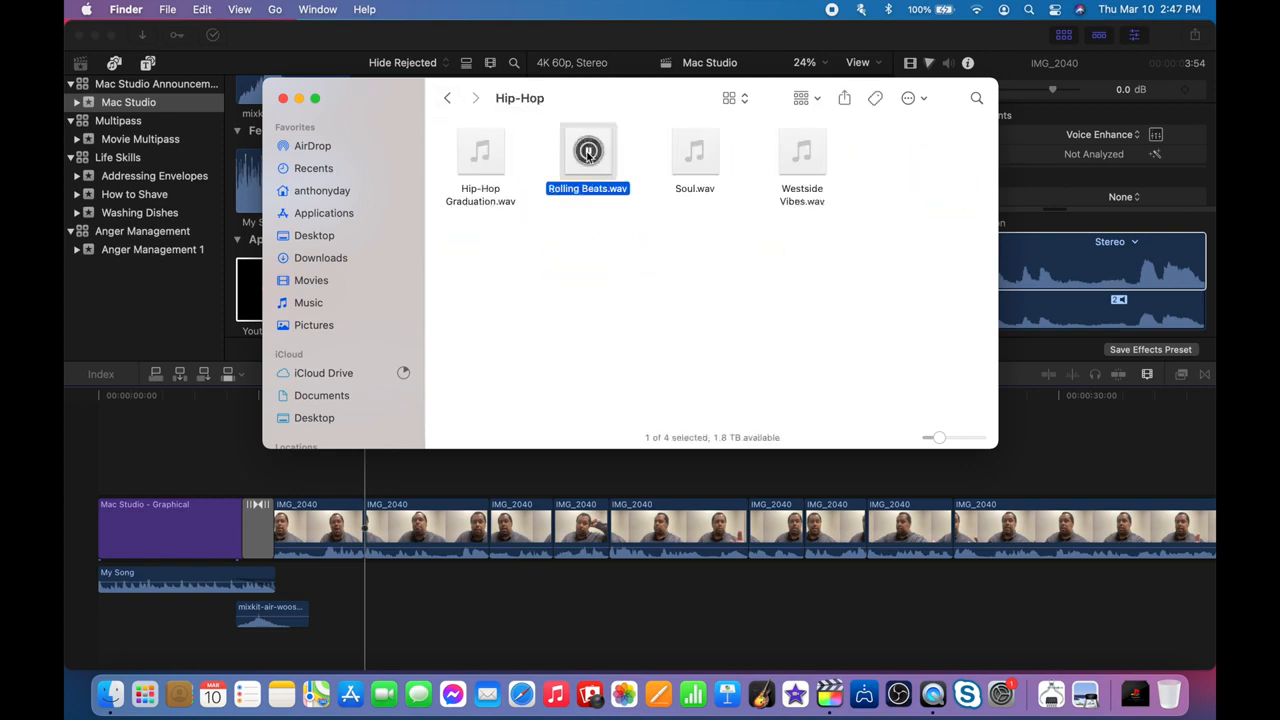
{"action": "left_click", "coordinate": [450, 104]}
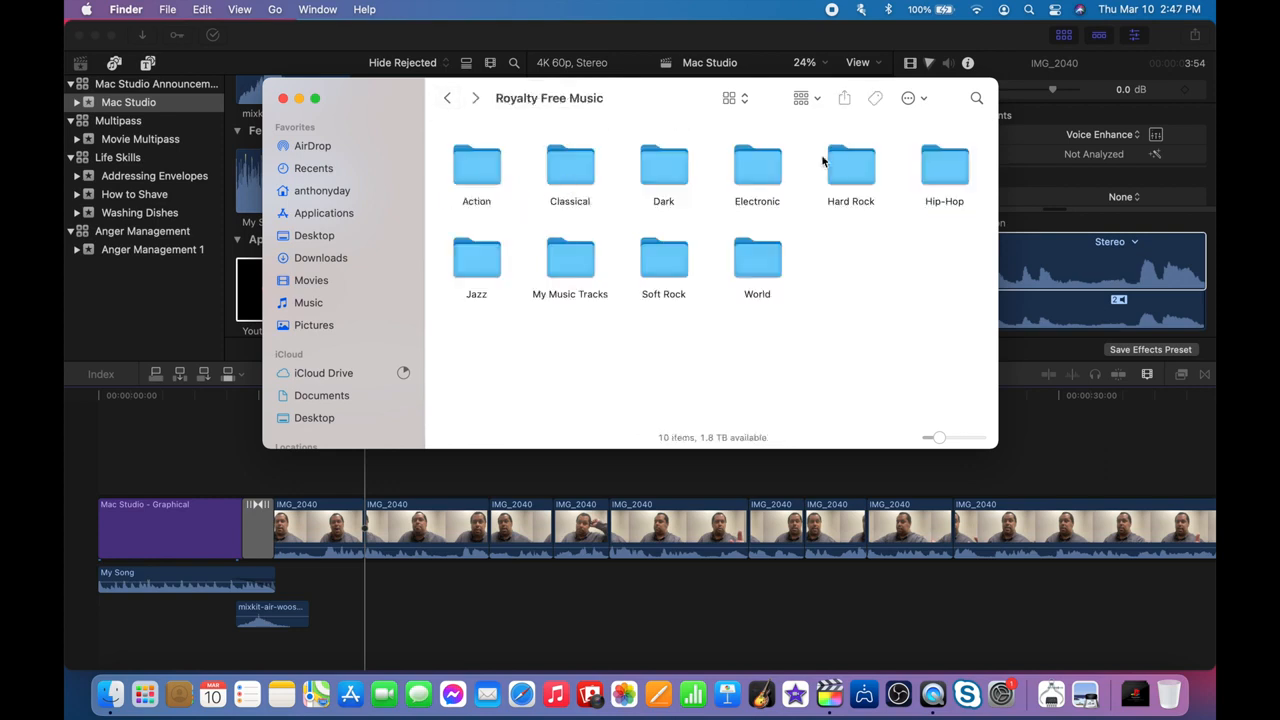
Place Atmosphere.wav from the Electronic folder beneath the talking-head footage right after My Song, at -8.4 dB, and play the opening.
{"action": "double_click", "coordinate": [752, 172]}
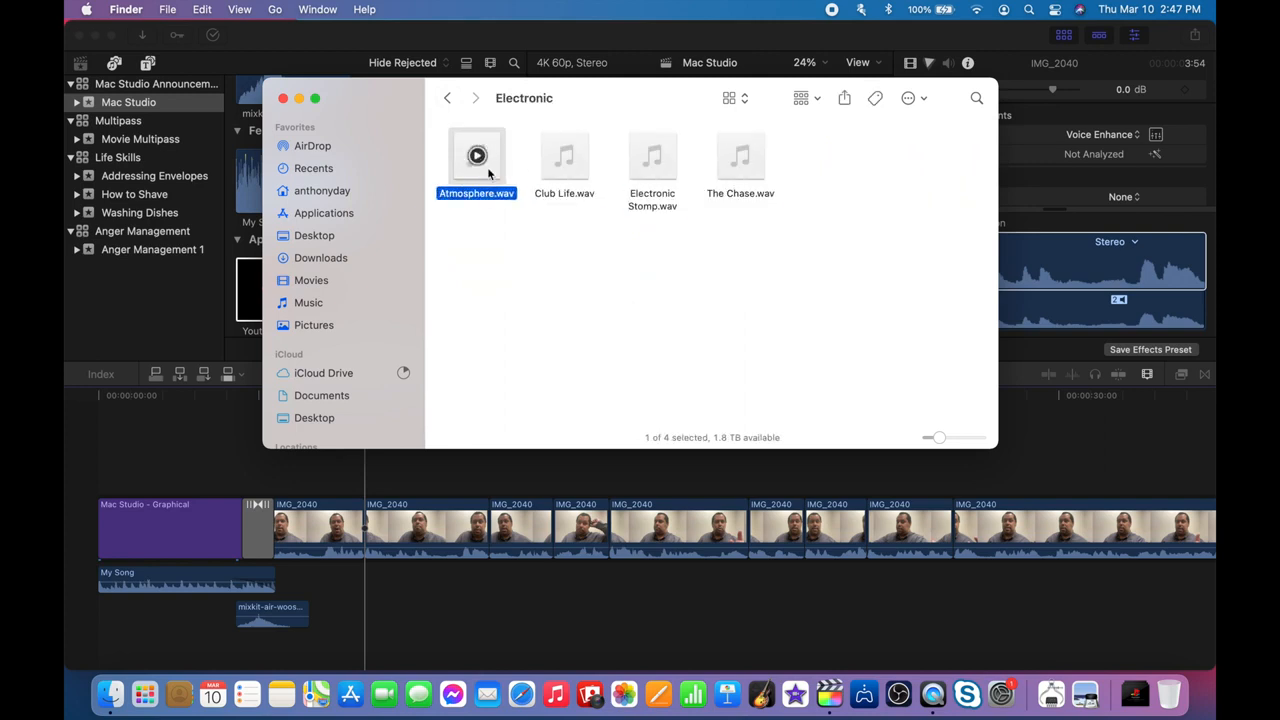
{"action": "left_click_drag", "start_coordinate": [494, 174], "coordinate": [279, 584]}
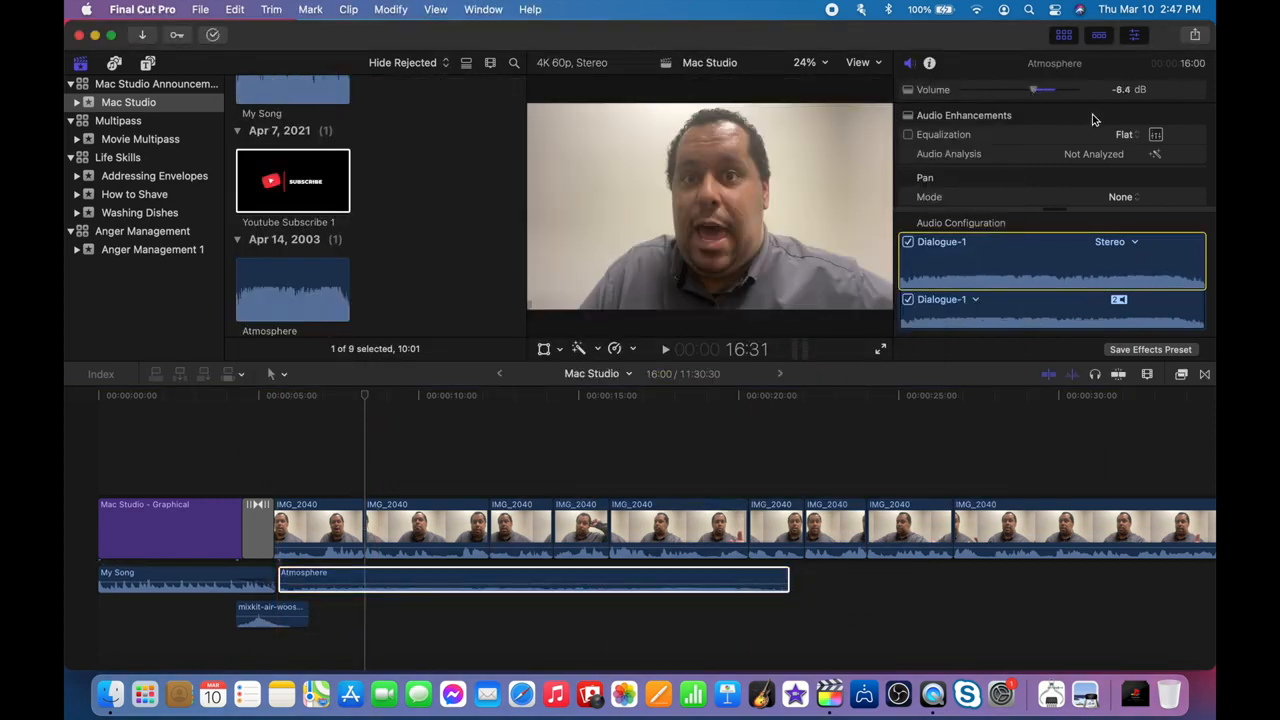
{"action": "left_click", "coordinate": [80, 457]}
{"action": "key", "text": "Home"}
{"action": "key", "text": "space"}
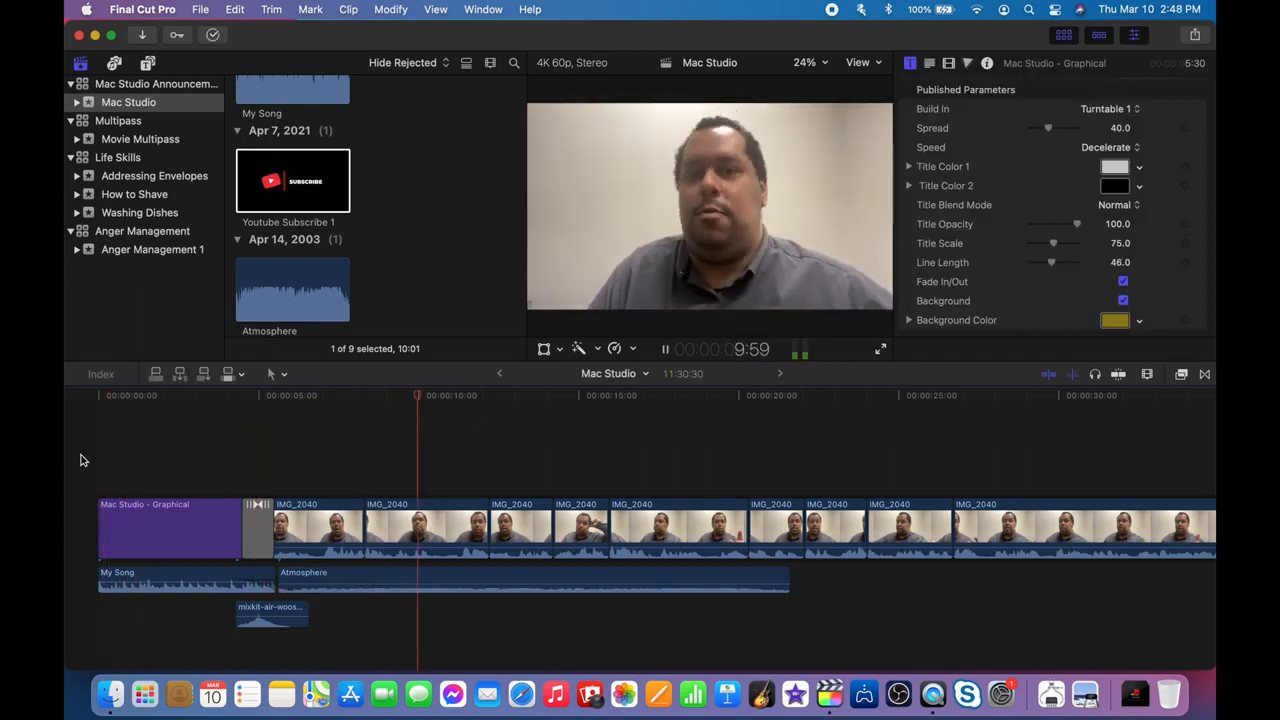
{"action": "key", "text": "space"}
Copy the Atmosphere clip and paste it repeatedly end to end beneath the footage until about 11:17, shortly before the subscribe outro.
{"action": "left_click", "coordinate": [482, 582]}
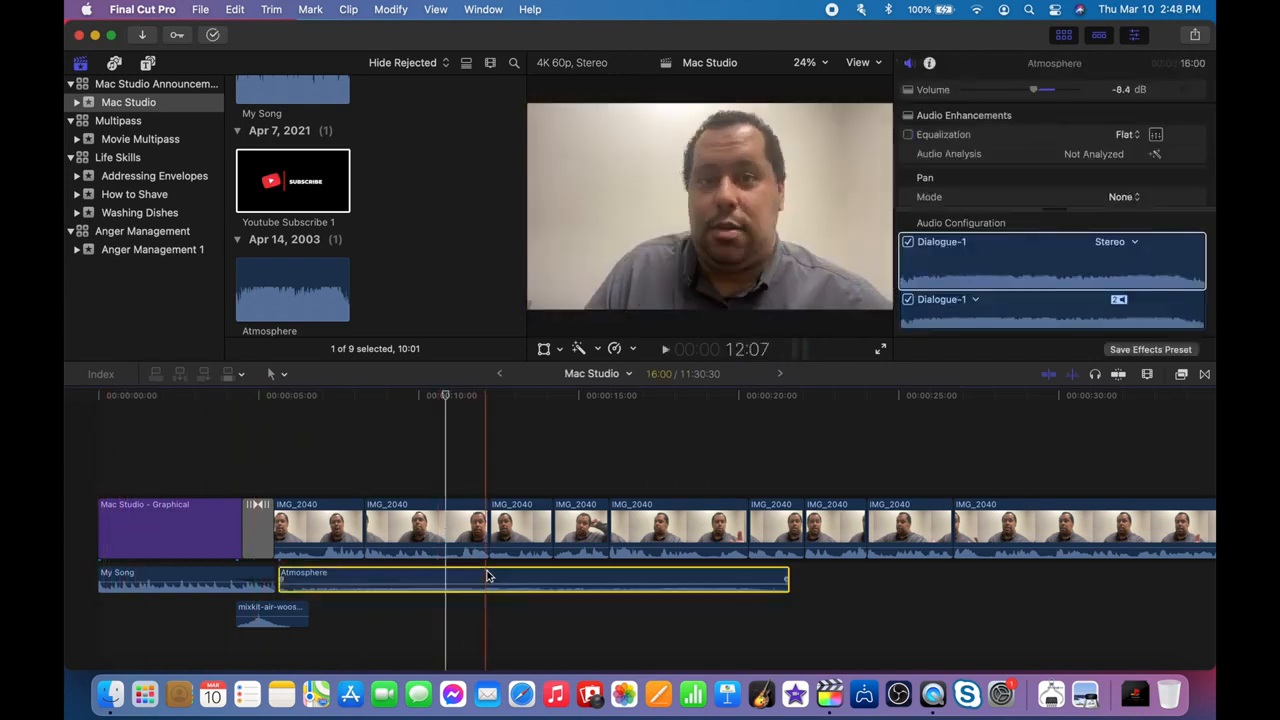
{"action": "left_click", "coordinate": [790, 456]}
{"action": "key", "text": "super+v"}
{"action": "key", "text": "super+v"}
{"action": "key", "text": "super+v"}
{"action": "key", "text": "super+v"}
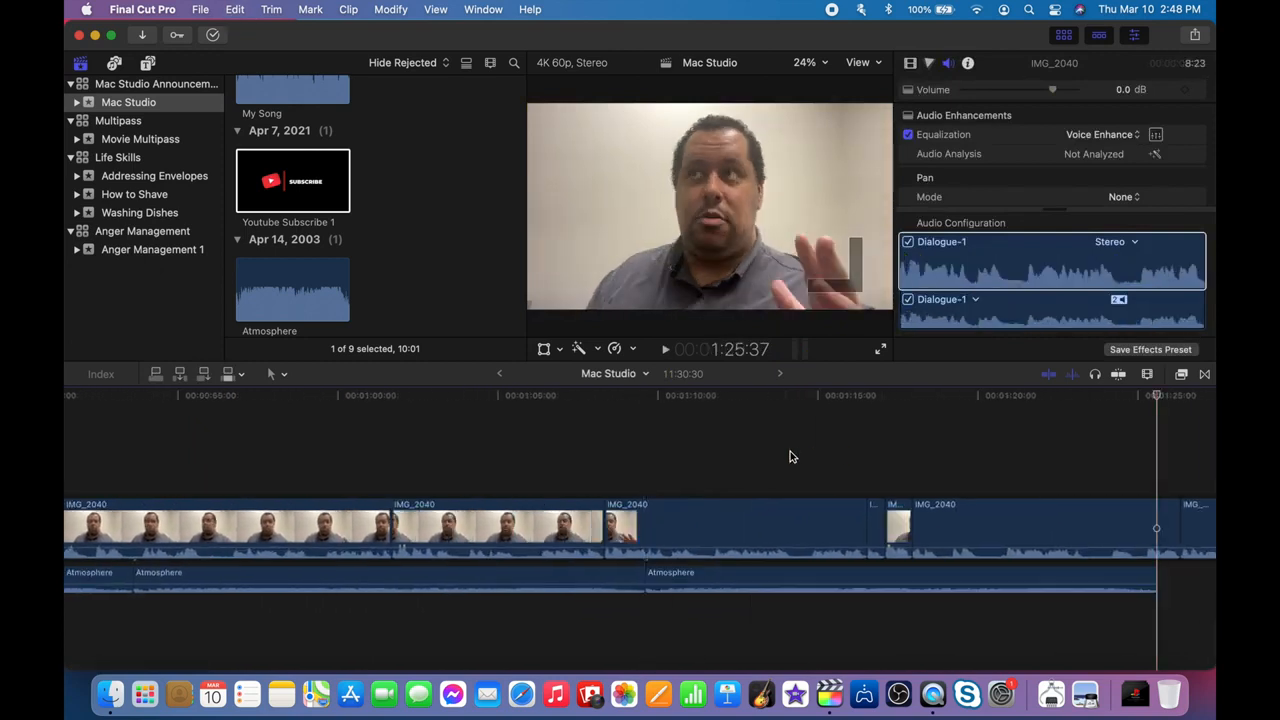
{"action": "key", "text": "super+v"}
{"action": "key", "text": "super+minus"}
{"action": "key", "text": "super+minus"}
{"action": "key", "text": "super+v"}
{"action": "key", "text": "super+v"}
{"action": "key", "text": "super+v"}
{"action": "key", "text": "super+v"}
{"action": "key", "text": "super+v"}
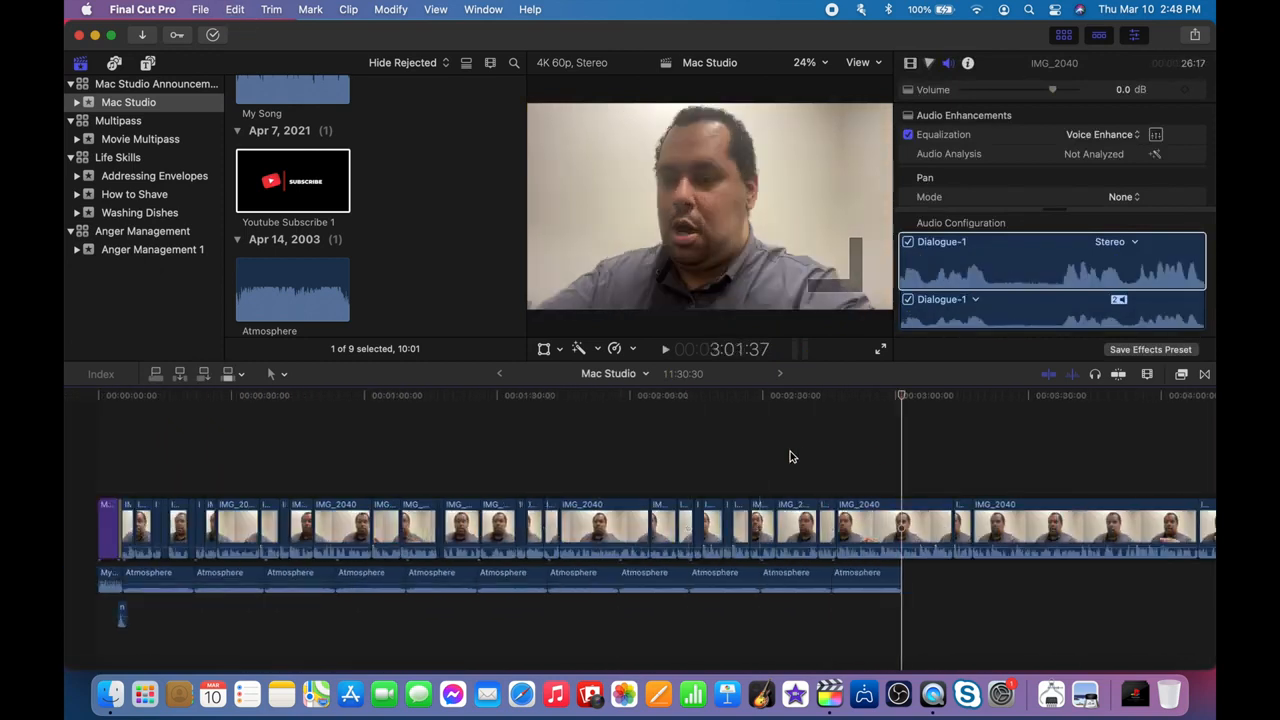
{"action": "key", "text": "super+v"}
{"action": "key", "text": "super+v"}
{"action": "key", "text": "super+v"}
{"action": "key", "text": "super+v"}
{"action": "key", "text": "super+v"}
{"action": "key", "text": "super+v"}
{"action": "key", "text": "super+v"}
{"action": "key", "text": "super+v"}
{"action": "key", "text": "super+v"}
{"action": "key", "text": "super+v"}
{"action": "key", "text": "super+v"}
{"action": "key", "text": "super+v"}
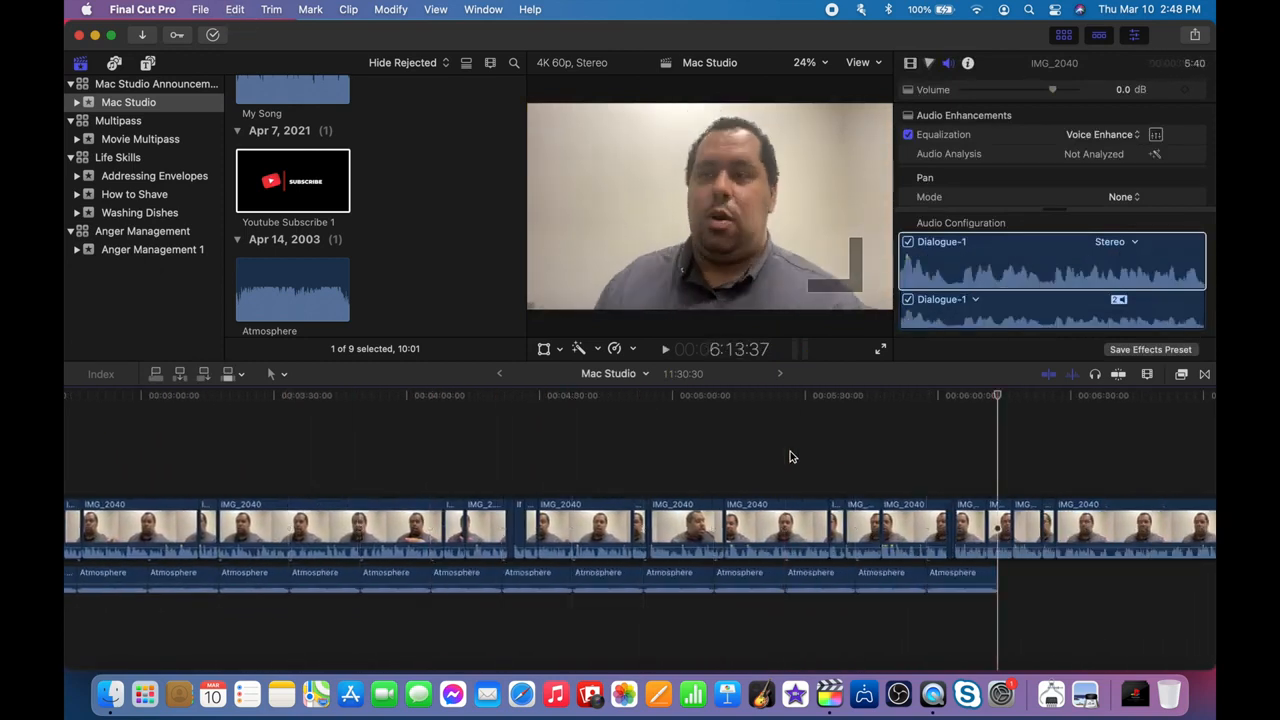
{"action": "key", "text": "super+v"}
{"action": "key", "text": "super+v"}
{"action": "key", "text": "super+v"}
{"action": "key", "text": "super+v"}
{"action": "key", "text": "super+v"}
{"action": "key", "text": "super+v"}
{"action": "key", "text": "super+v"}
{"action": "key", "text": "super+v"}
{"action": "key", "text": "super+v"}
{"action": "key", "text": "super+v"}
{"action": "key", "text": "super+v"}
{"action": "key", "text": "super+v"}
{"action": "key", "text": "super+v"}
{"action": "key", "text": "super+v"}
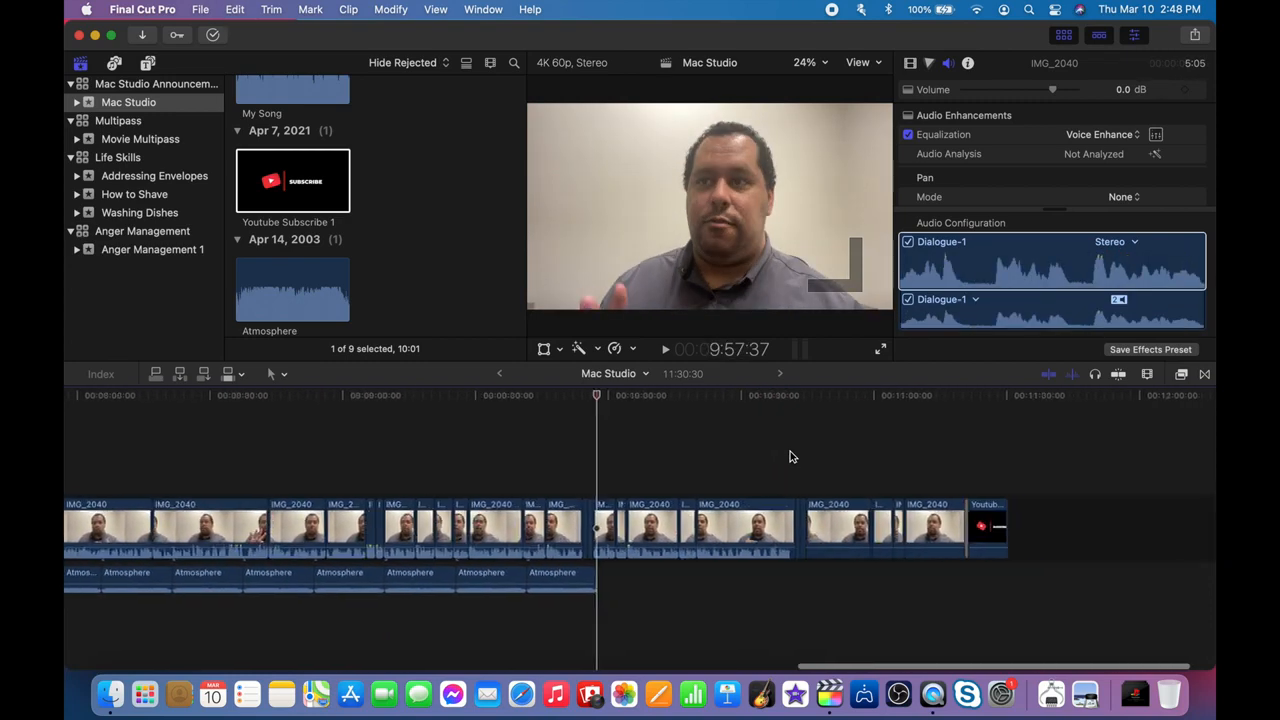
{"action": "key", "text": "super+v"}
{"action": "key", "text": "super+v"}
{"action": "key", "text": "super+v"}
{"action": "key", "text": "super+v"}
{"action": "key", "text": "super+v"}
Play back the ending from the last Atmosphere clip into the subscribe outro.
{"action": "key", "text": "super+equal"}
{"action": "key", "text": "super+equal"}
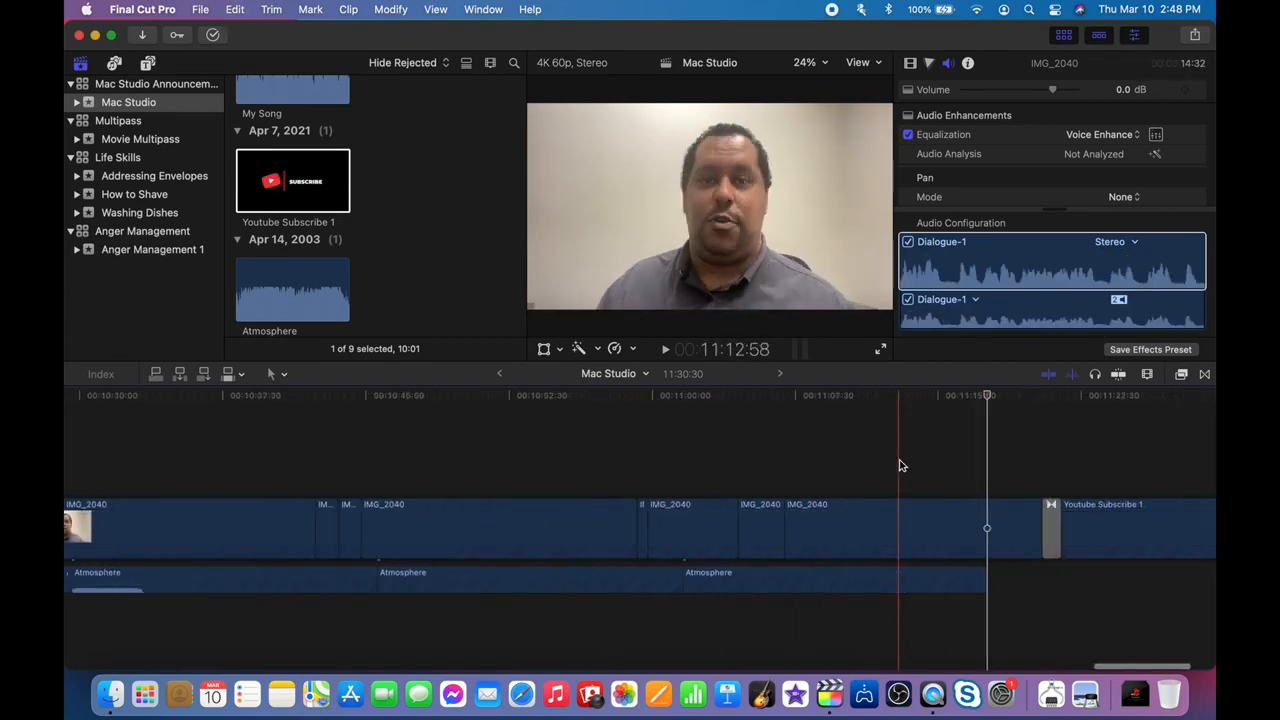
{"action": "key", "text": "super+equal"}
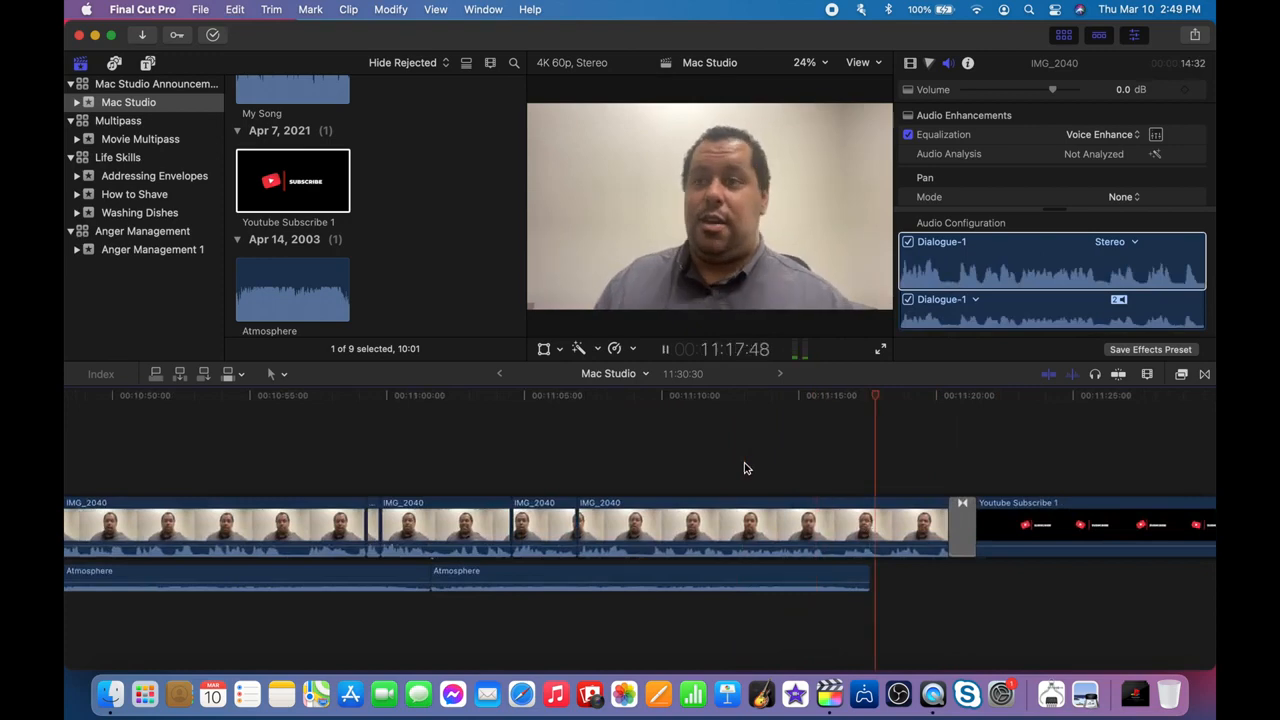
{"action": "key", "text": "space"}
{"action": "key", "text": "shift+z"}
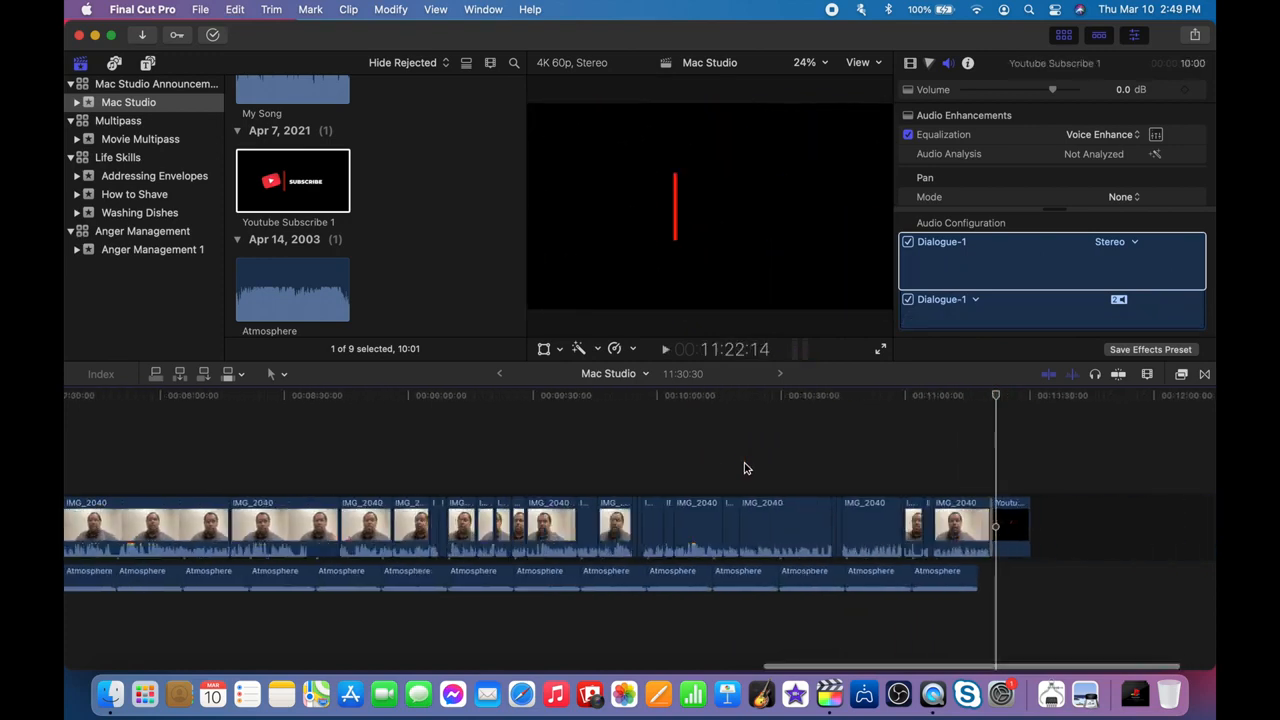
Switch to Finder and check the file information of the Mac Studio Announcement library in the Movies folder.
{"action": "left_click", "coordinate": [110, 694]}
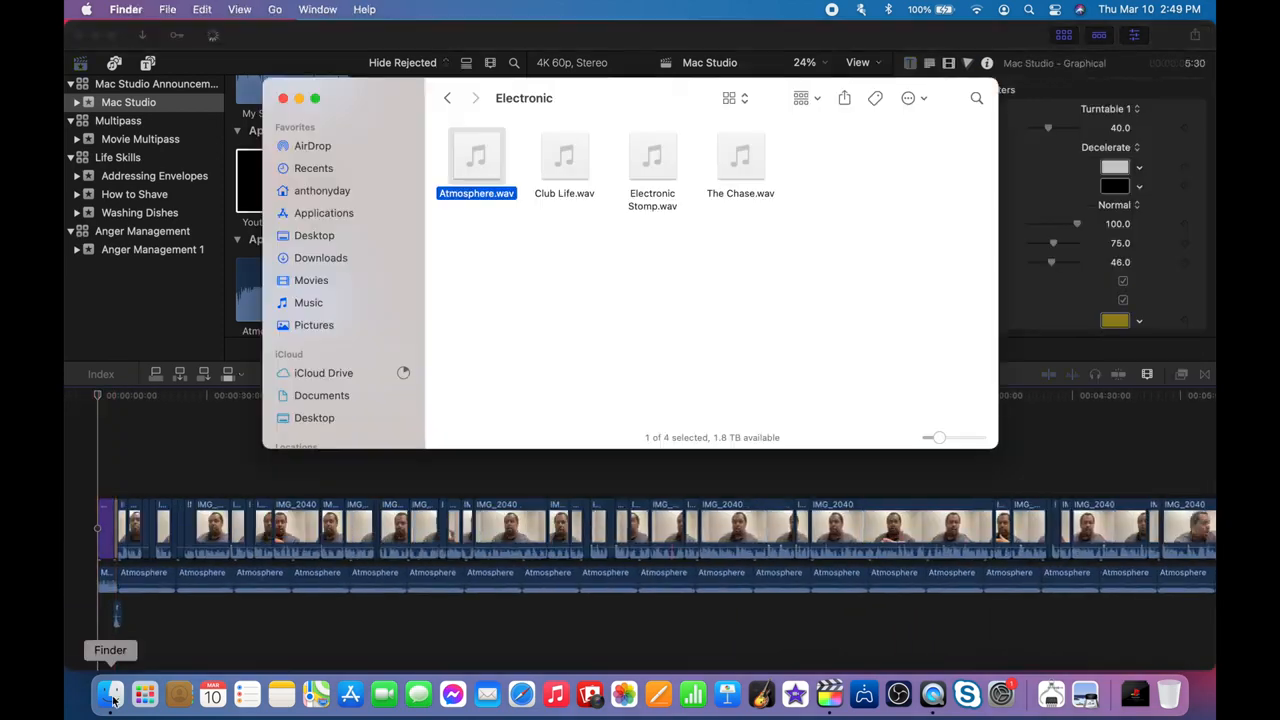
{"action": "left_click", "coordinate": [316, 282]}
{"action": "right_click", "coordinate": [562, 250]}
{"action": "left_click", "coordinate": [611, 341]}
{"action": "key", "text": "super+w"}
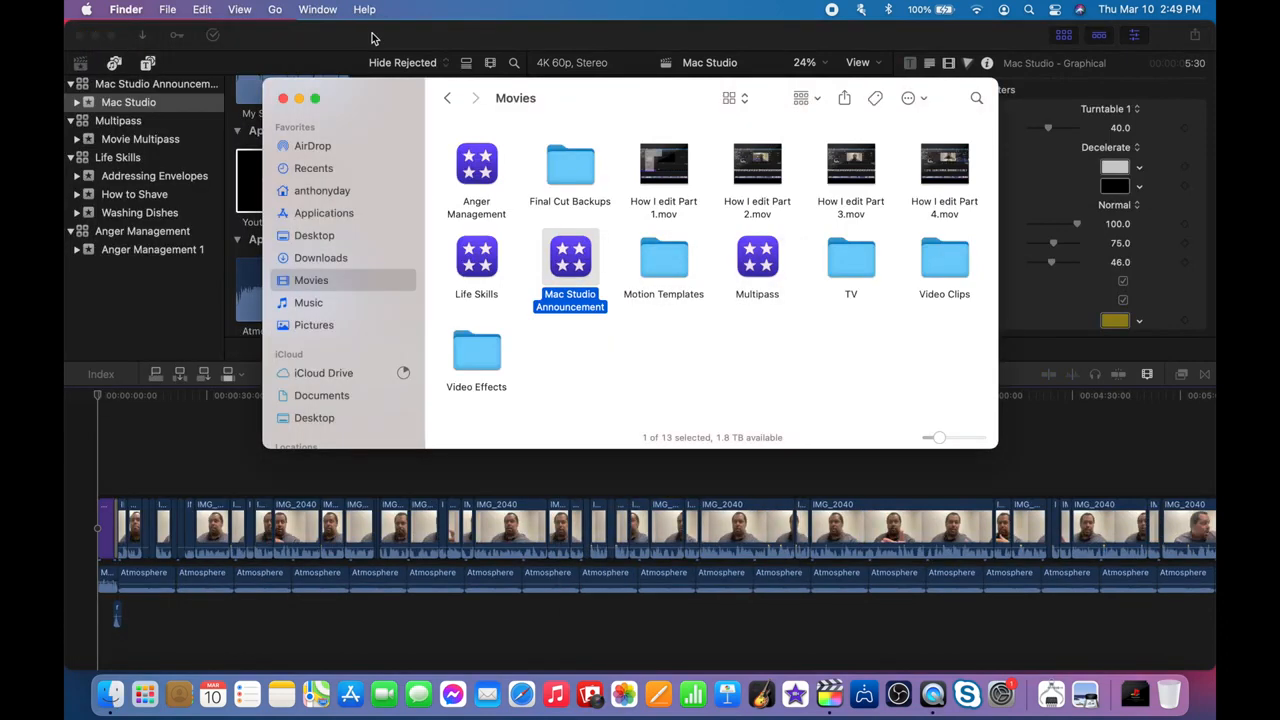
Back in Final Cut Pro, try a muted Mac lineup shot from Apple Event March 8 720P above the footage at about 8 seconds, and remove it.
{"action": "left_click", "coordinate": [372, 38]}
{"action": "left_click", "coordinate": [351, 191]}
{"action": "scroll", "coordinate": [351, 191], "scroll_direction": "up", "scroll_amount": 6}
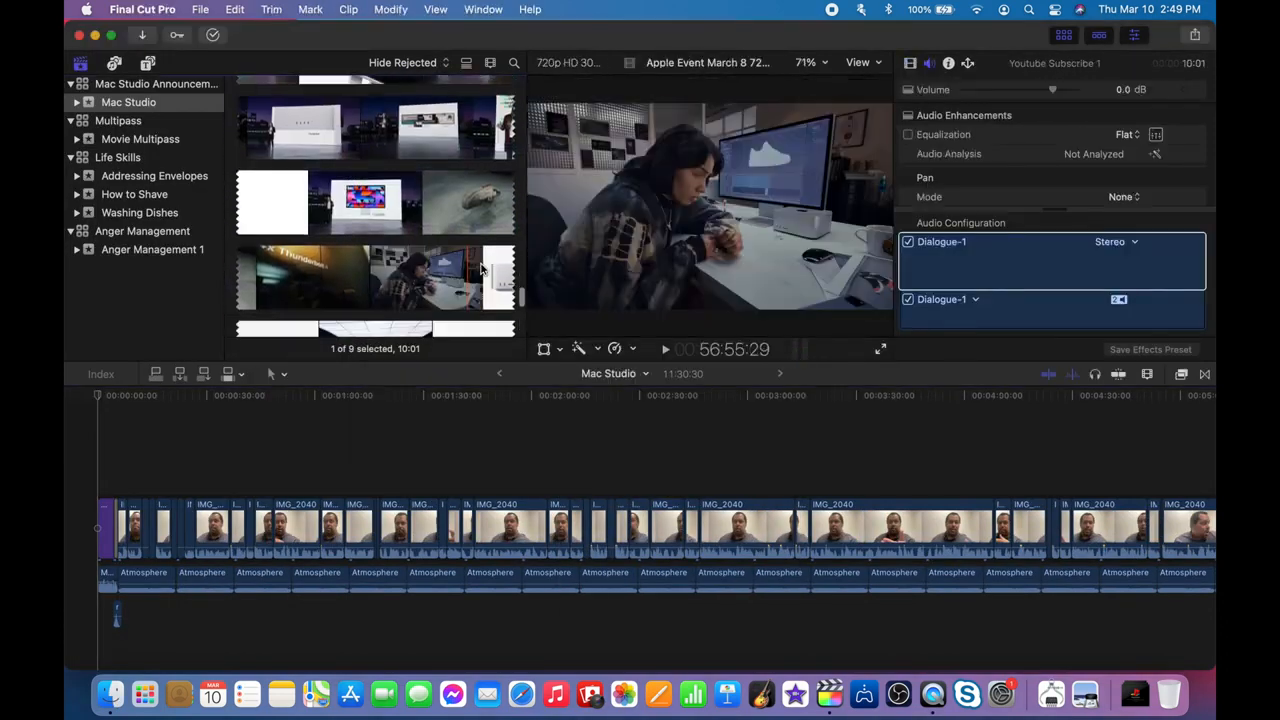
{"action": "scroll", "coordinate": [481, 268], "scroll_direction": "down", "scroll_amount": 2}
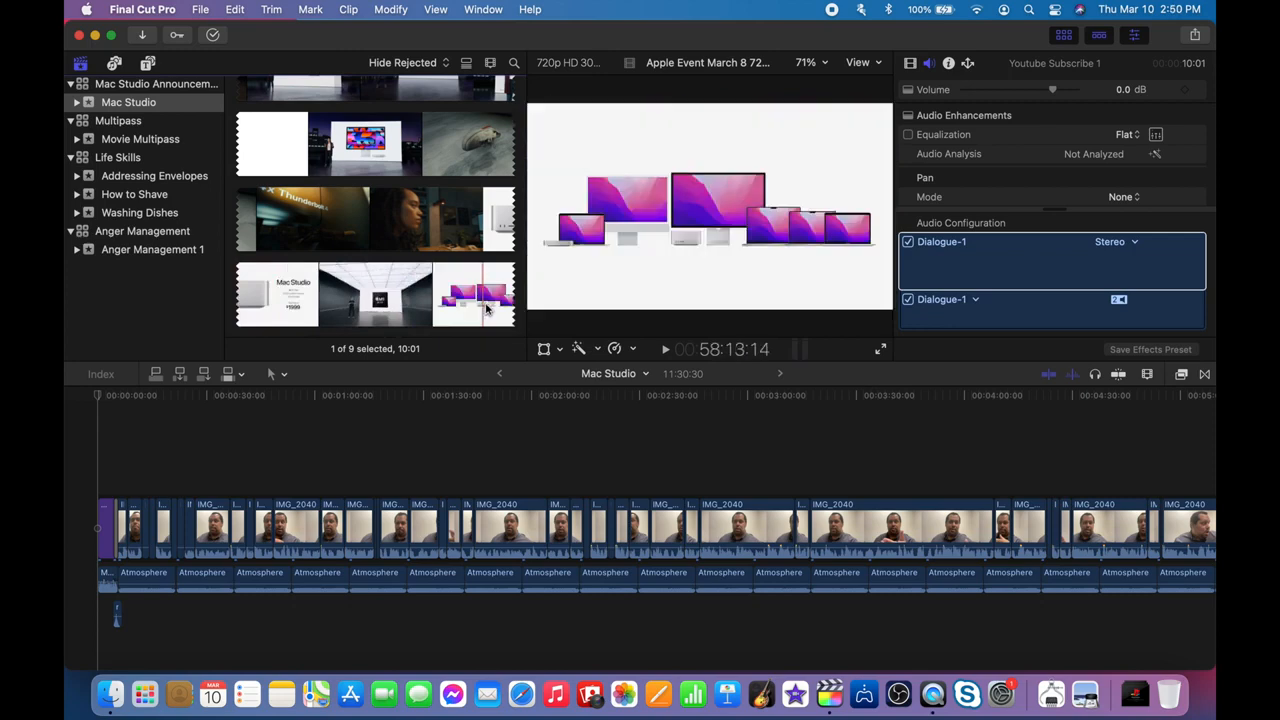
{"action": "left_click_drag", "start_coordinate": [483, 303], "coordinate": [174, 488]}
{"action": "key", "text": "super+equal"}
{"action": "key", "text": "super+equal"}
{"action": "key", "text": "super+equal"}
{"action": "key", "text": "super+equal"}
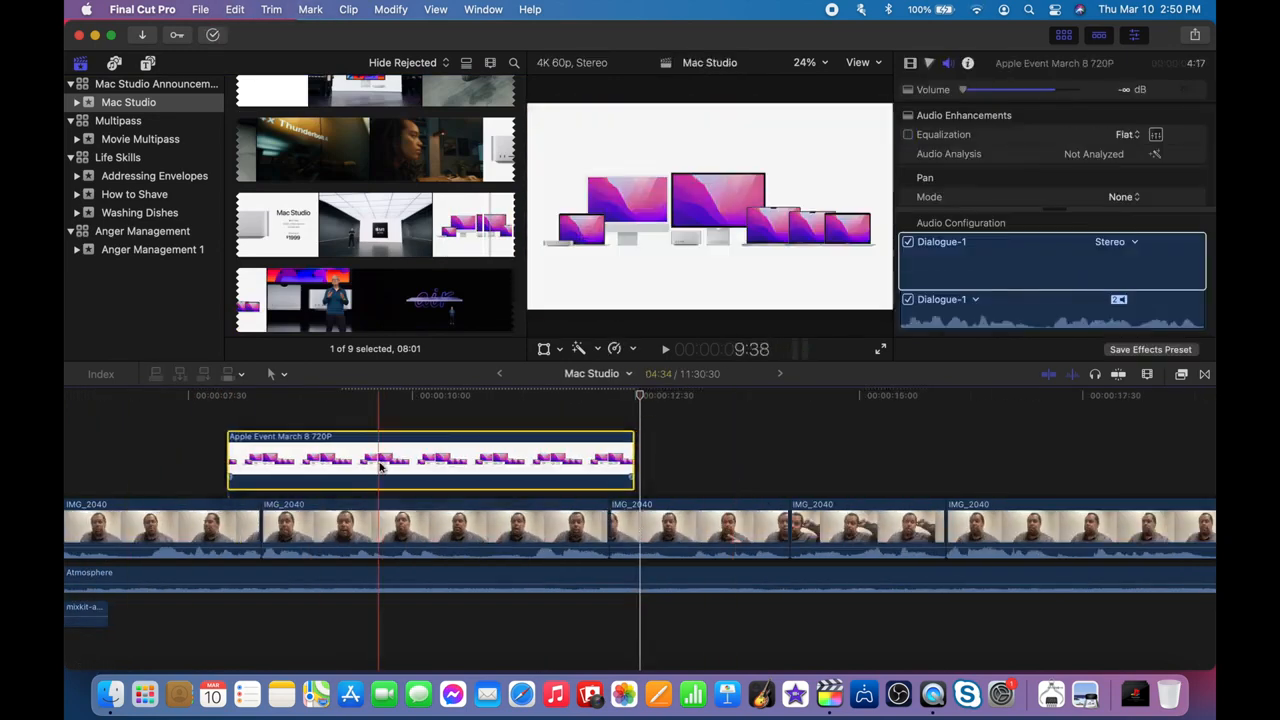
{"action": "key", "text": "Delete"}
Place about 5 seconds of the Apple logo animation from Apple Event March 8 720P above the footage at about 7.7 seconds and play it back.
{"action": "scroll", "coordinate": [430, 233], "scroll_direction": "down", "scroll_amount": 5}
{"action": "scroll", "coordinate": [430, 233], "scroll_direction": "up", "scroll_amount": 5}
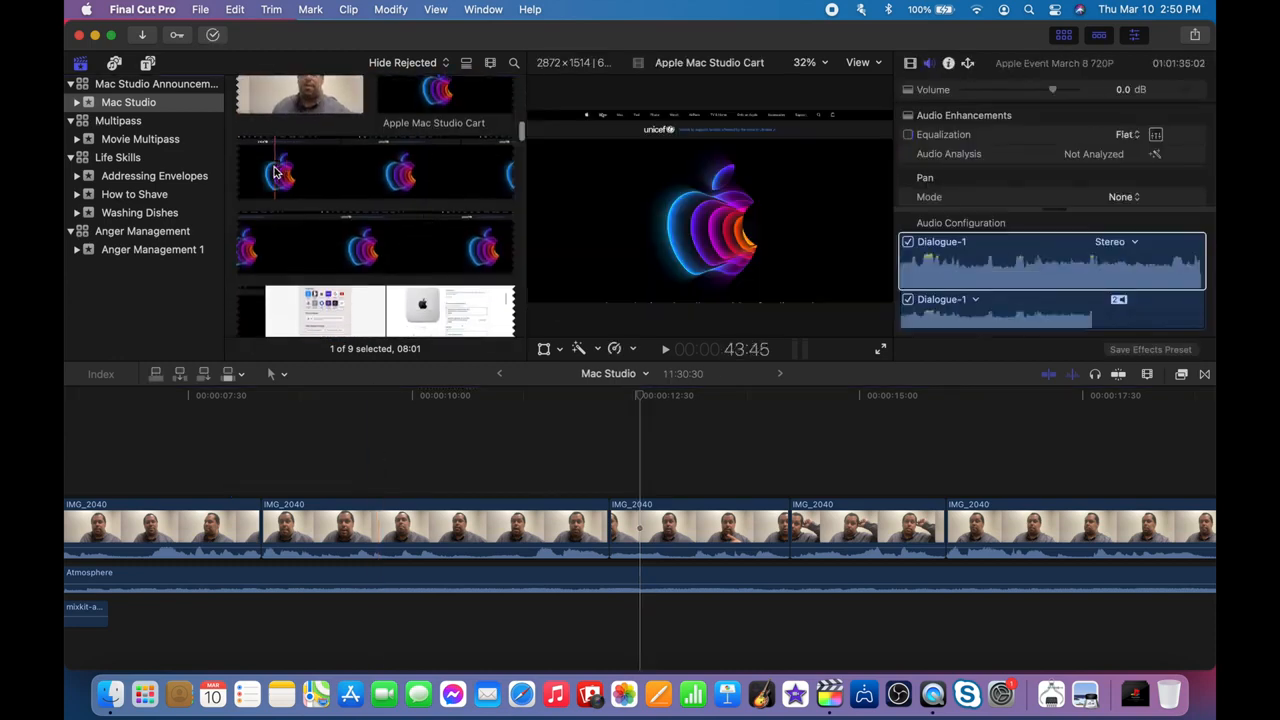
{"action": "scroll", "coordinate": [430, 240], "scroll_direction": "down", "scroll_amount": 5}
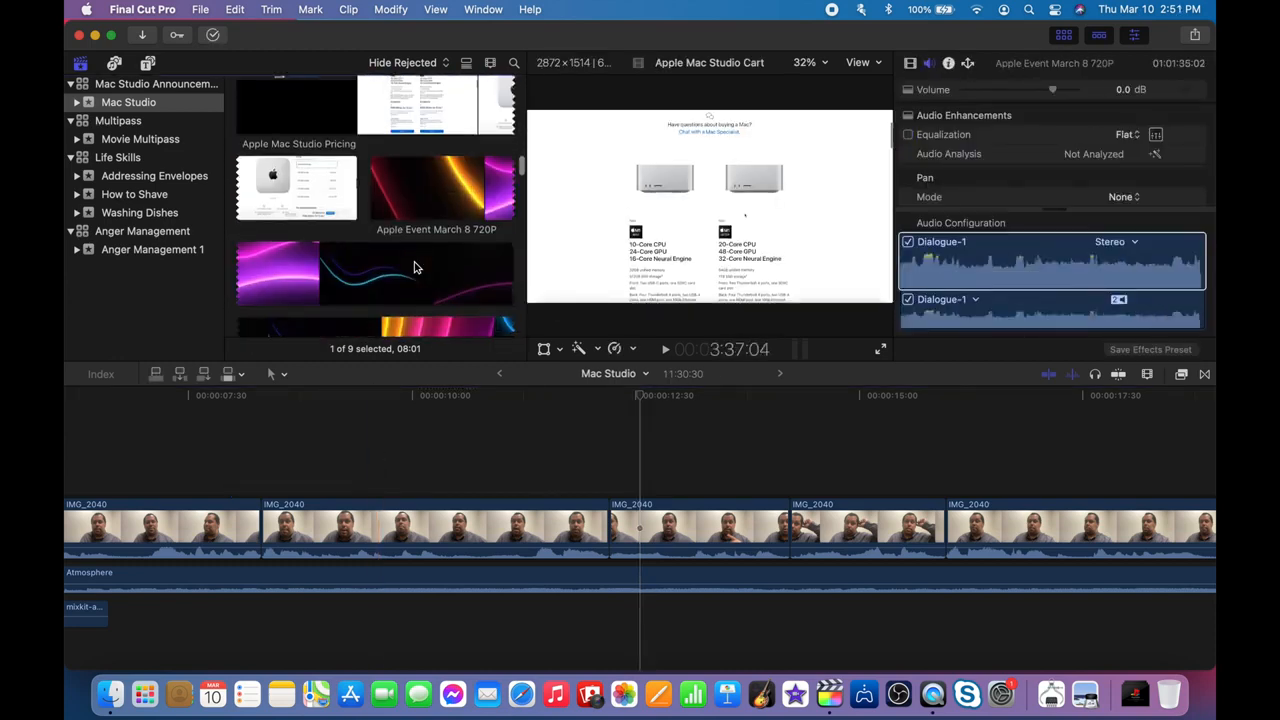
{"action": "scroll", "coordinate": [460, 200], "scroll_direction": "down", "scroll_amount": 3}
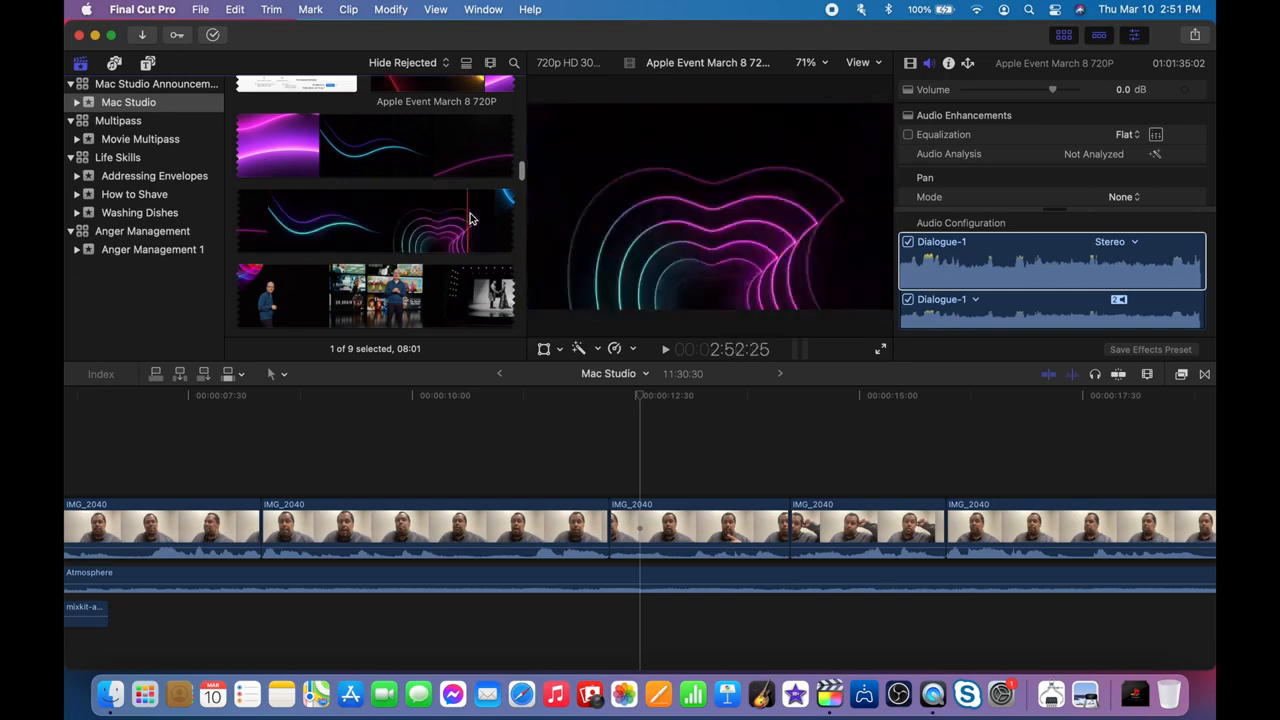
{"action": "left_click_drag", "start_coordinate": [503, 217], "coordinate": [371, 487]}
{"action": "left_click", "coordinate": [150, 471]}
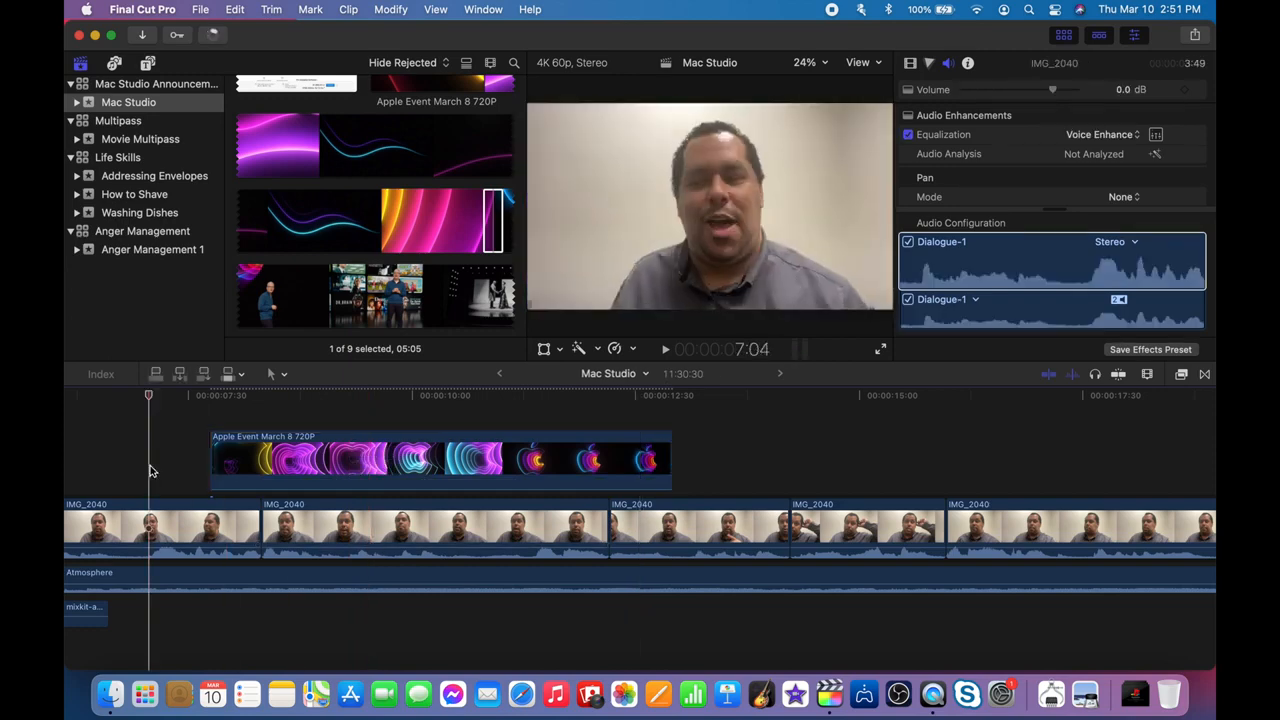
{"action": "key", "text": "space"}
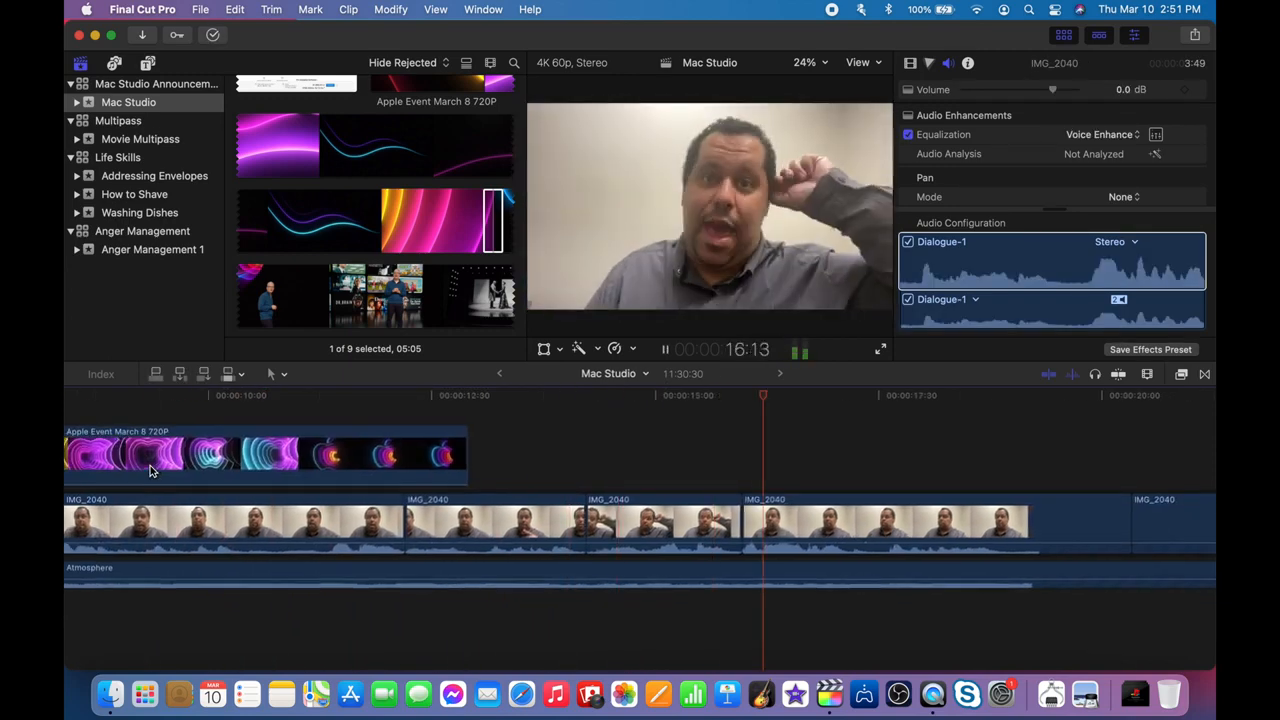
Paste the Mac lineup shot above the footage at about 16 seconds and play that stretch.
{"action": "key", "text": "super+v"}
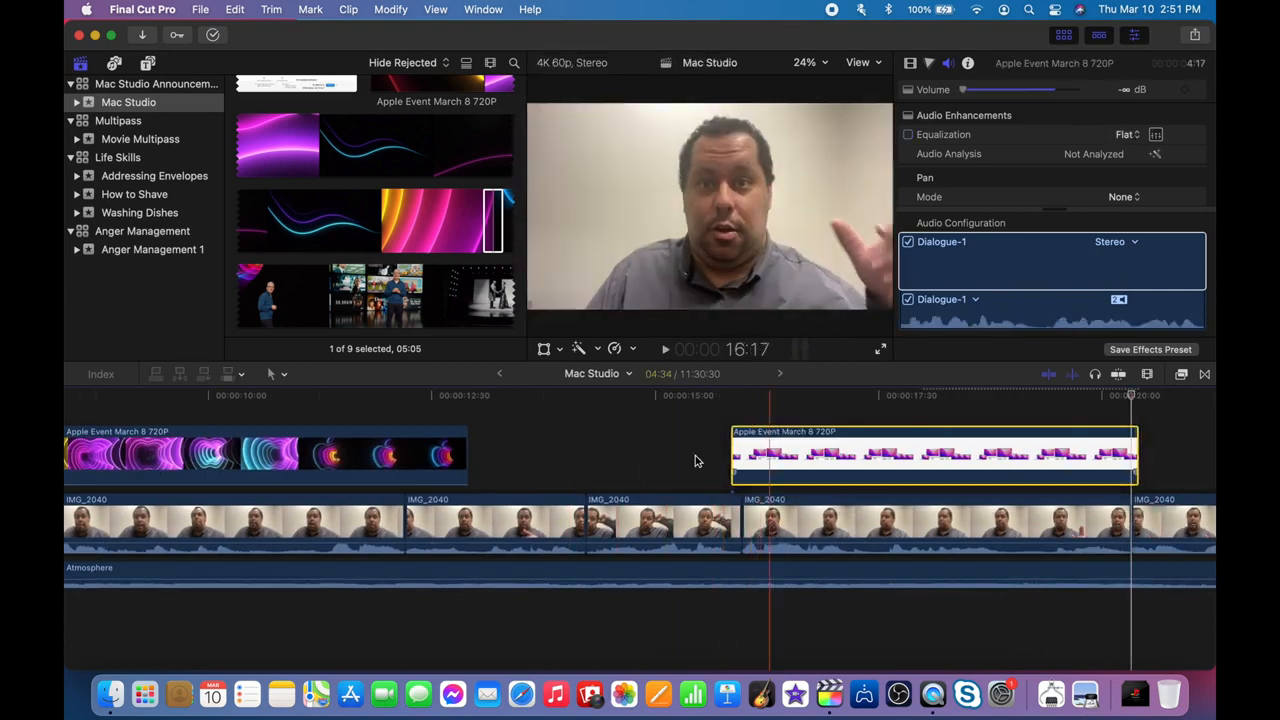
{"action": "left_click", "coordinate": [694, 457]}
{"action": "scroll", "coordinate": [703, 463], "scroll_direction": "right", "scroll_amount": 5}
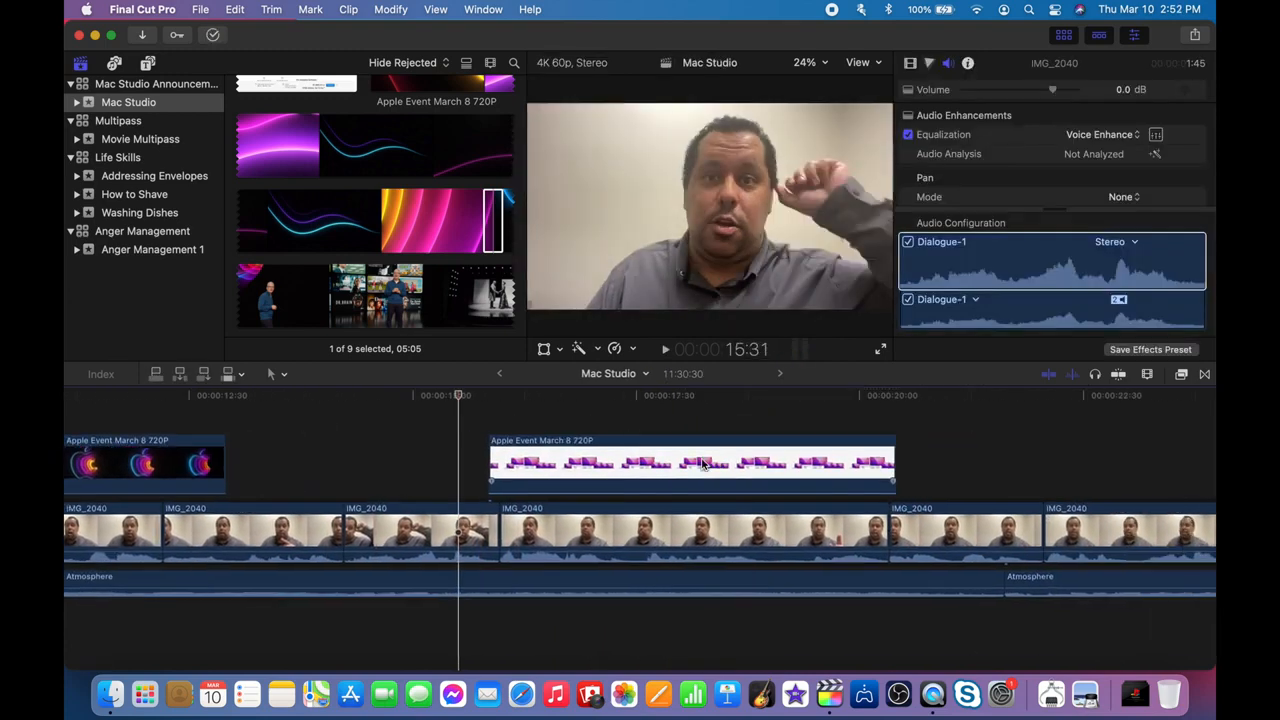
{"action": "key", "text": "space"}
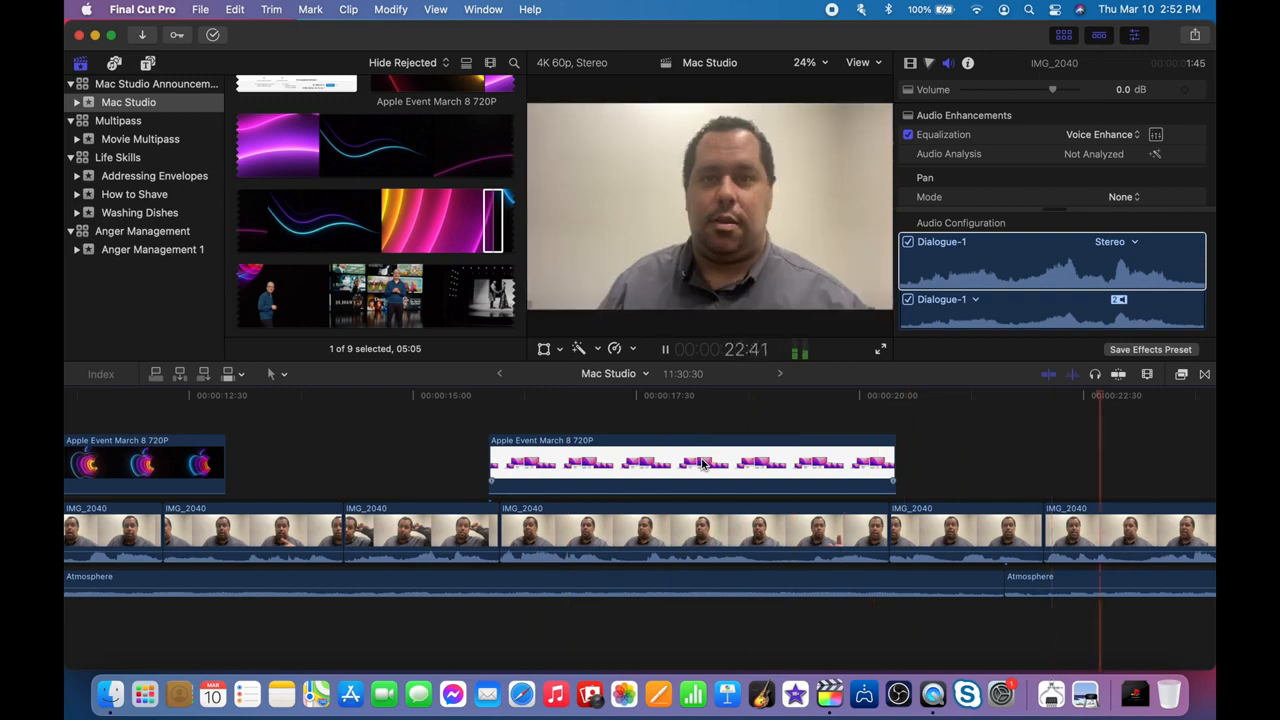
Move the Mac lineup shot earlier to about 14.4 seconds, and remove it from the timeline.
{"action": "left_click_drag", "start_coordinate": [703, 463], "coordinate": [572, 463]}
{"action": "left_click", "coordinate": [299, 463]}
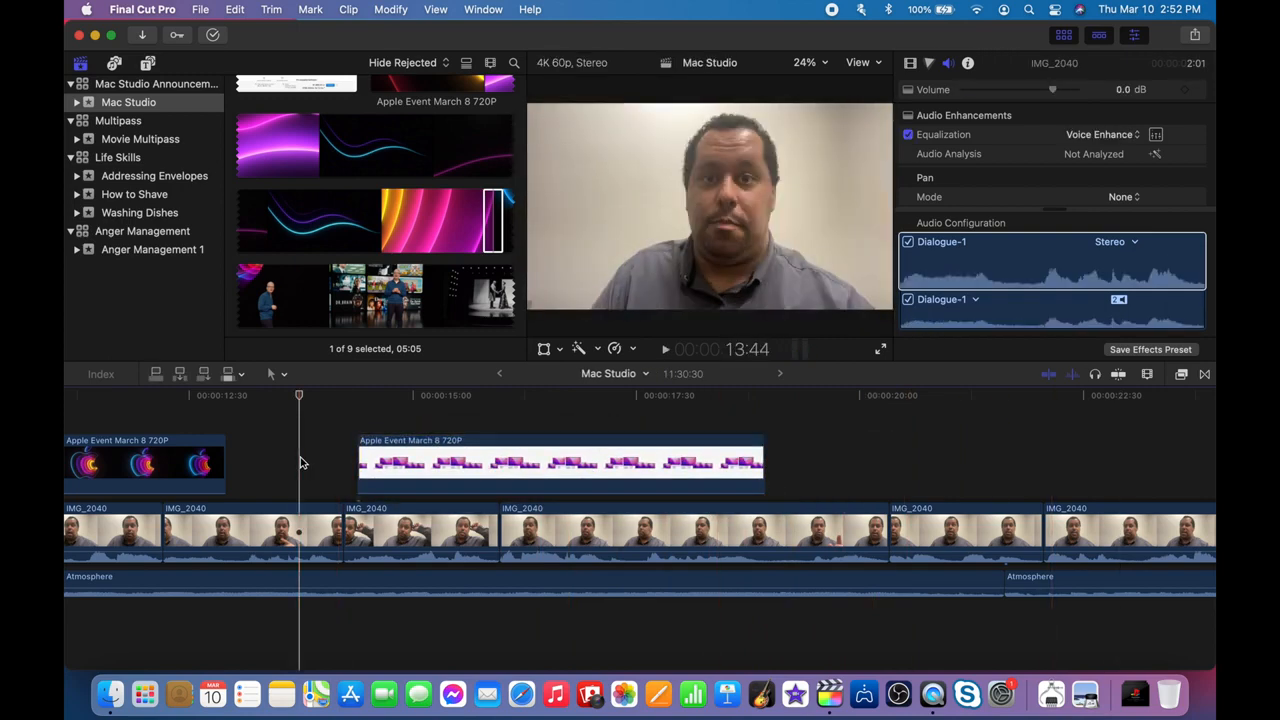
{"action": "left_click", "coordinate": [420, 470]}
{"action": "key", "text": "Delete"}
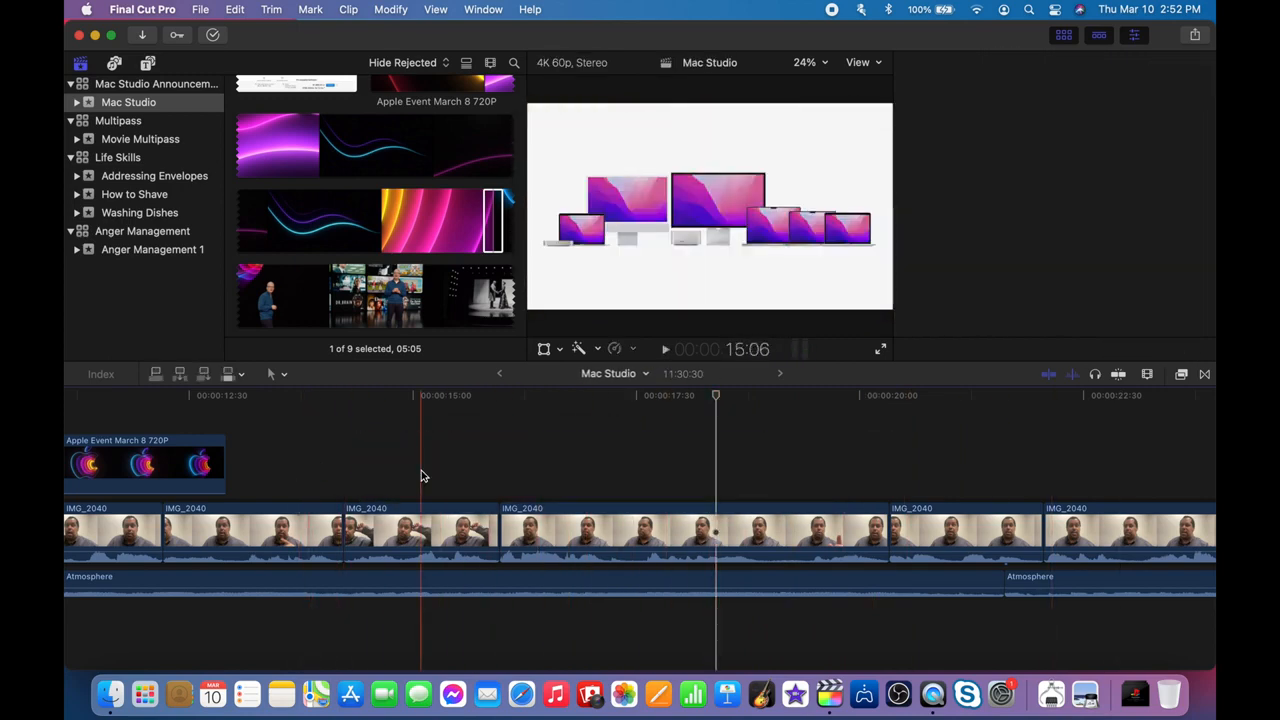
Skim through the Apple Event March 8 720P footage for the Mac Studio reveal segment.
{"action": "scroll", "coordinate": [410, 287], "scroll_direction": "down", "scroll_amount": 10}
{"action": "scroll", "coordinate": [413, 287], "scroll_direction": "down", "scroll_amount": 5}
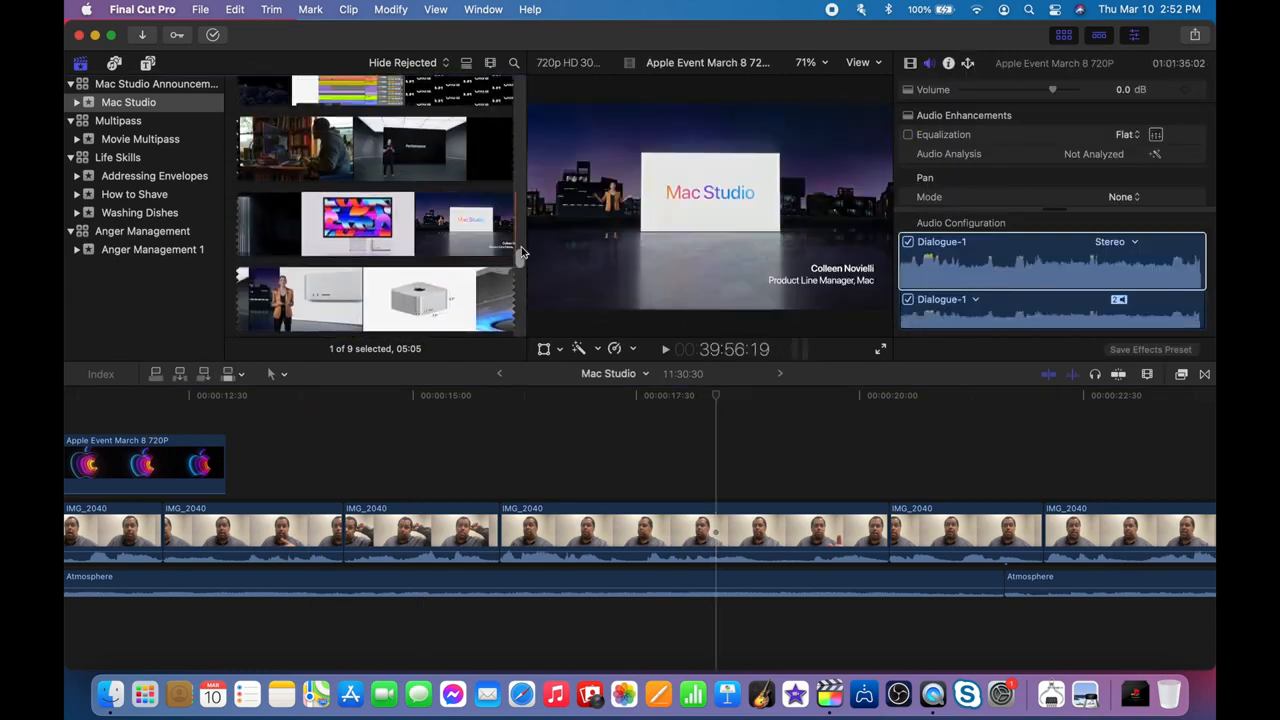
{"action": "scroll", "coordinate": [500, 255], "scroll_direction": "up", "scroll_amount": 5}
{"action": "scroll", "coordinate": [295, 282], "scroll_direction": "down", "scroll_amount": 2}
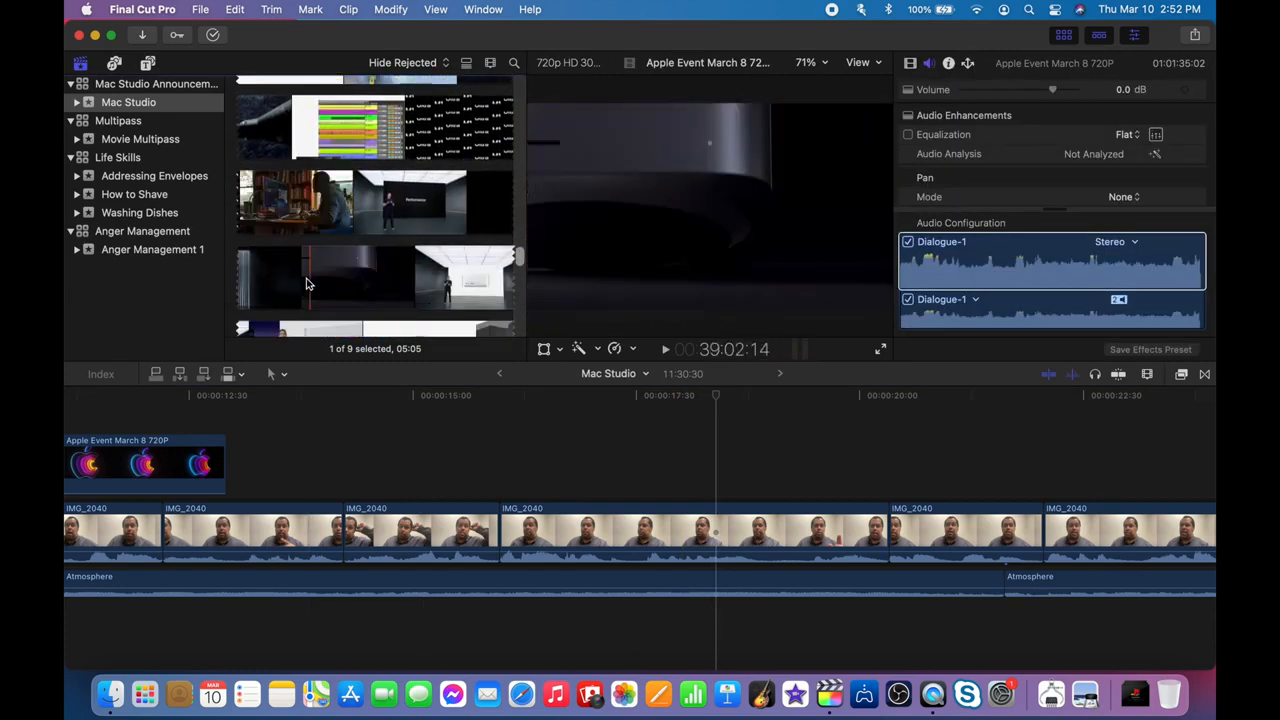
{"action": "scroll", "coordinate": [320, 250], "scroll_direction": "up", "scroll_amount": 5}
{"action": "scroll", "coordinate": [335, 218], "scroll_direction": "up", "scroll_amount": 3}
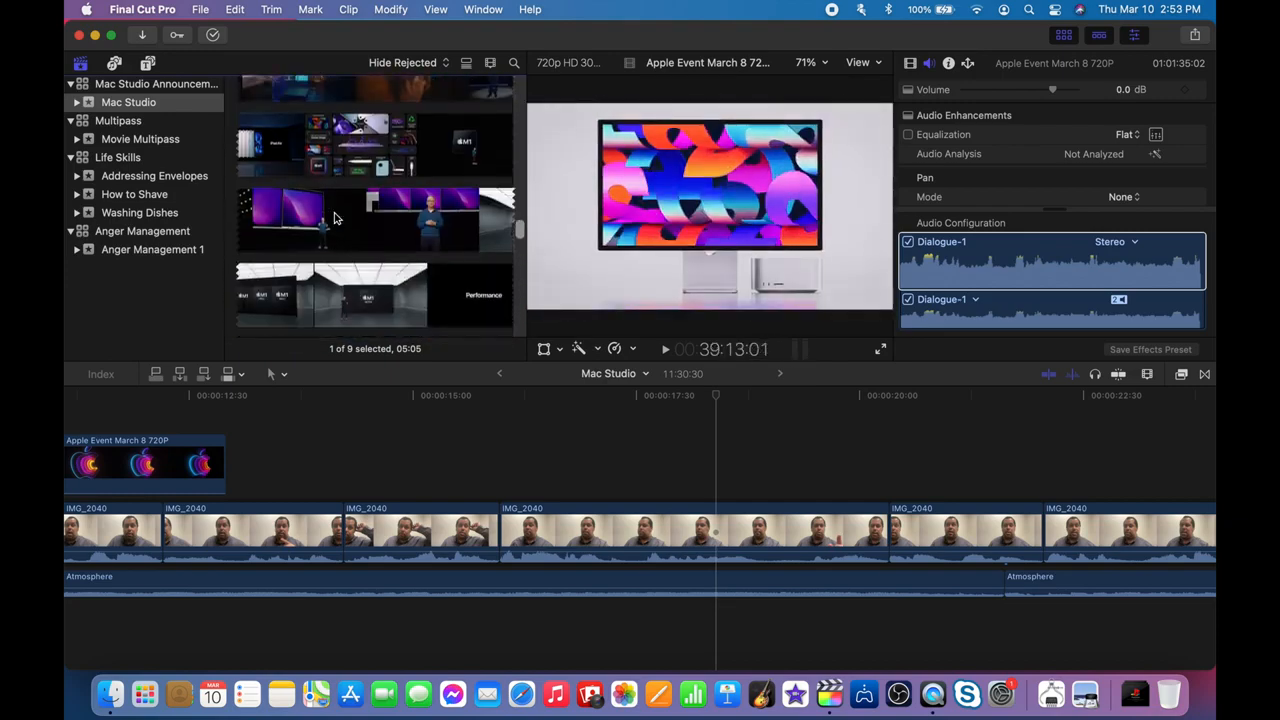
{"action": "scroll", "coordinate": [500, 281], "scroll_direction": "down", "scroll_amount": 4}
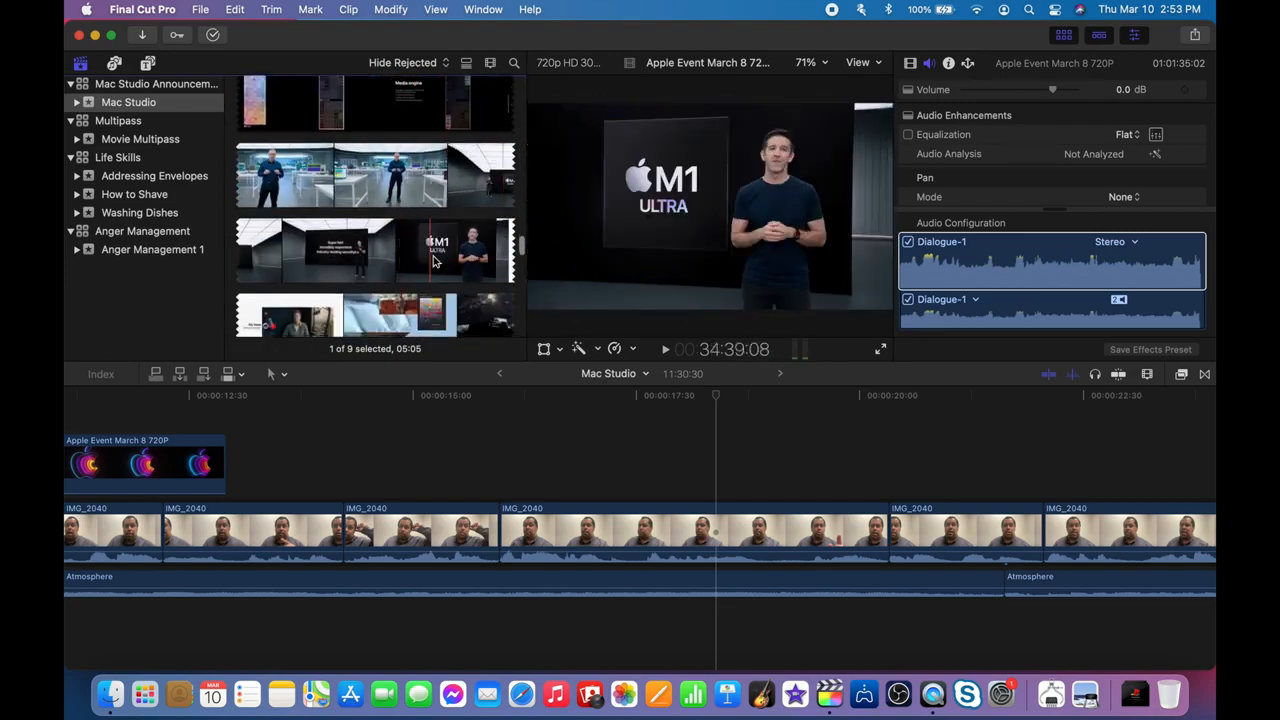
{"action": "scroll", "coordinate": [449, 276], "scroll_direction": "down", "scroll_amount": 4}
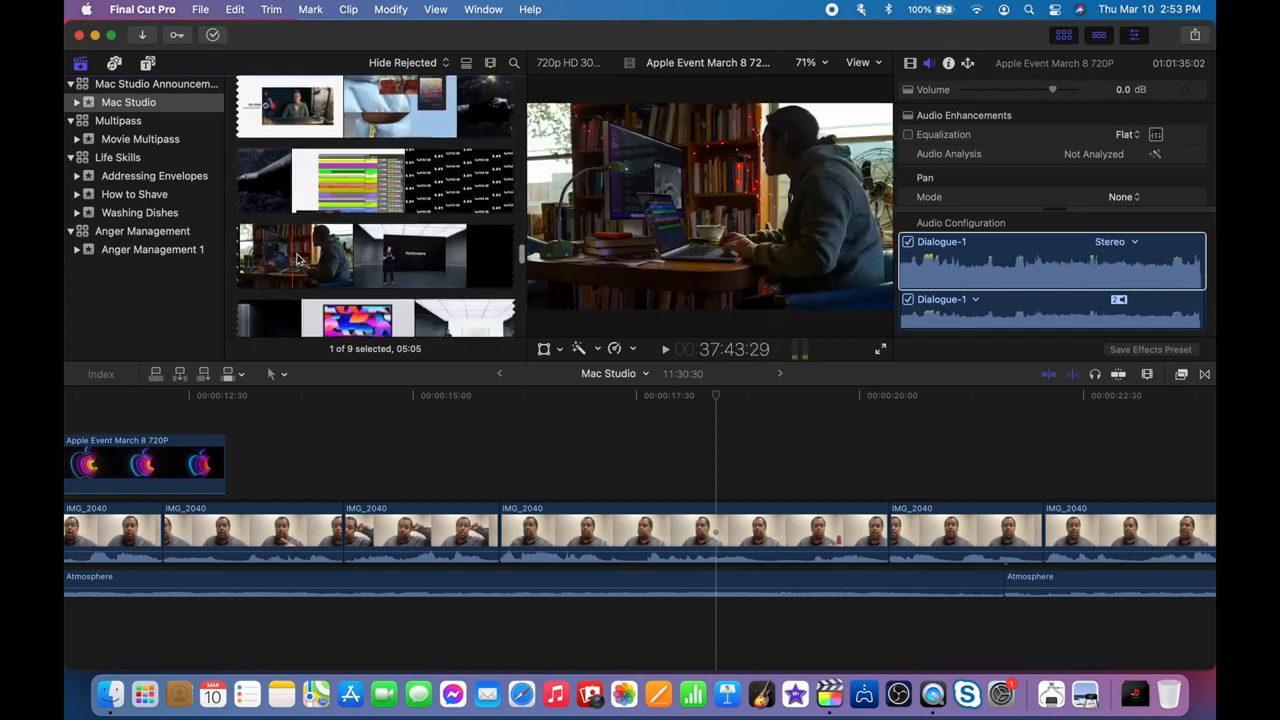
{"action": "scroll", "coordinate": [461, 265], "scroll_direction": "up", "scroll_amount": 5}
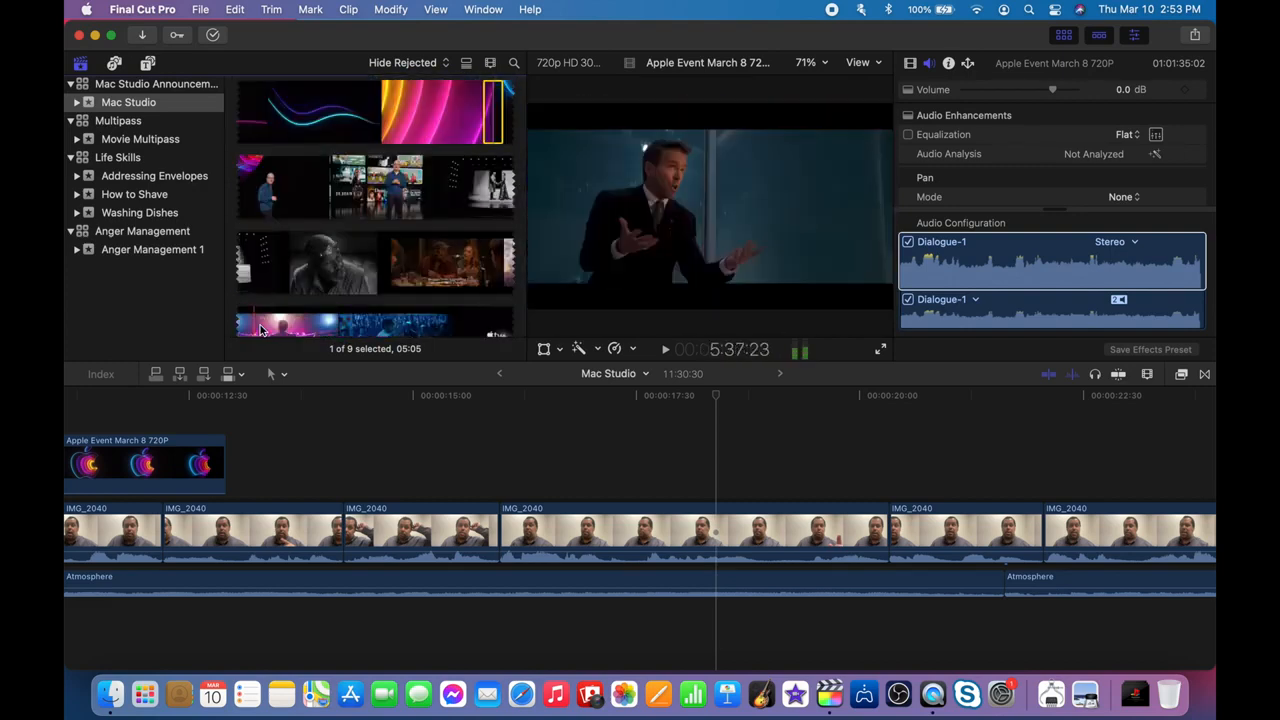
{"action": "scroll", "coordinate": [390, 318], "scroll_direction": "down", "scroll_amount": 8}
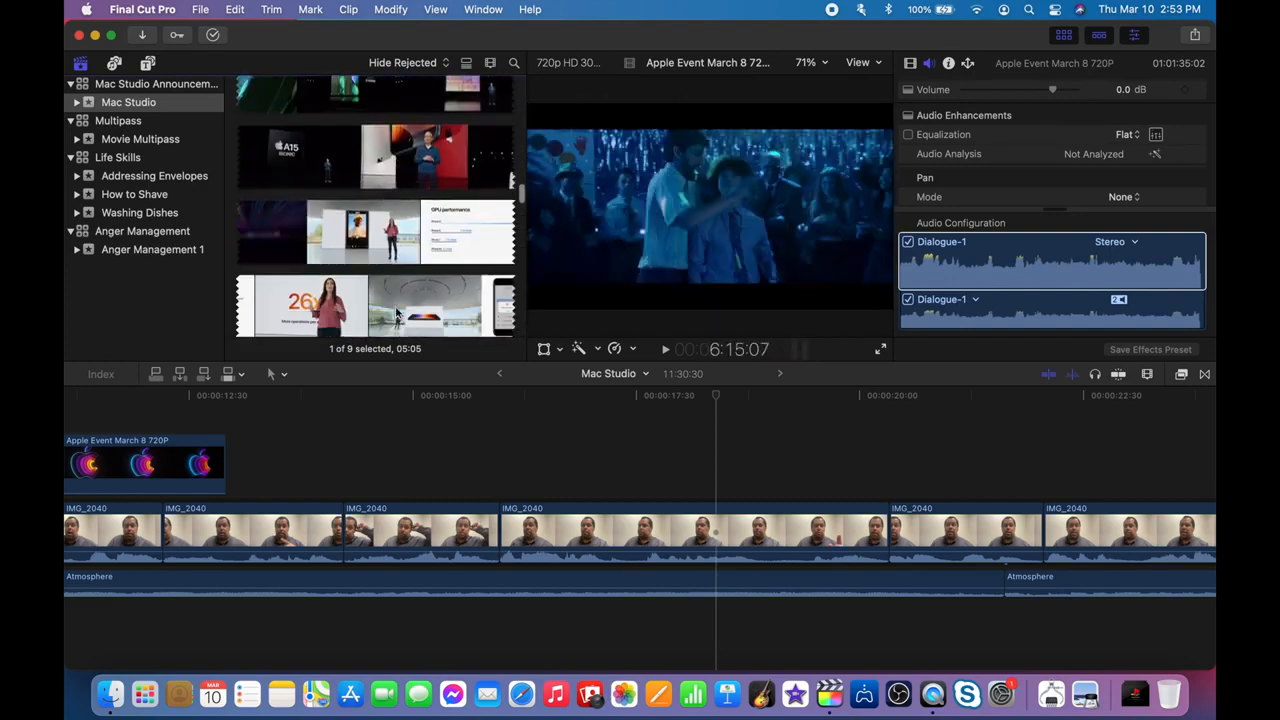
{"action": "scroll", "coordinate": [433, 240], "scroll_direction": "down", "scroll_amount": 10}
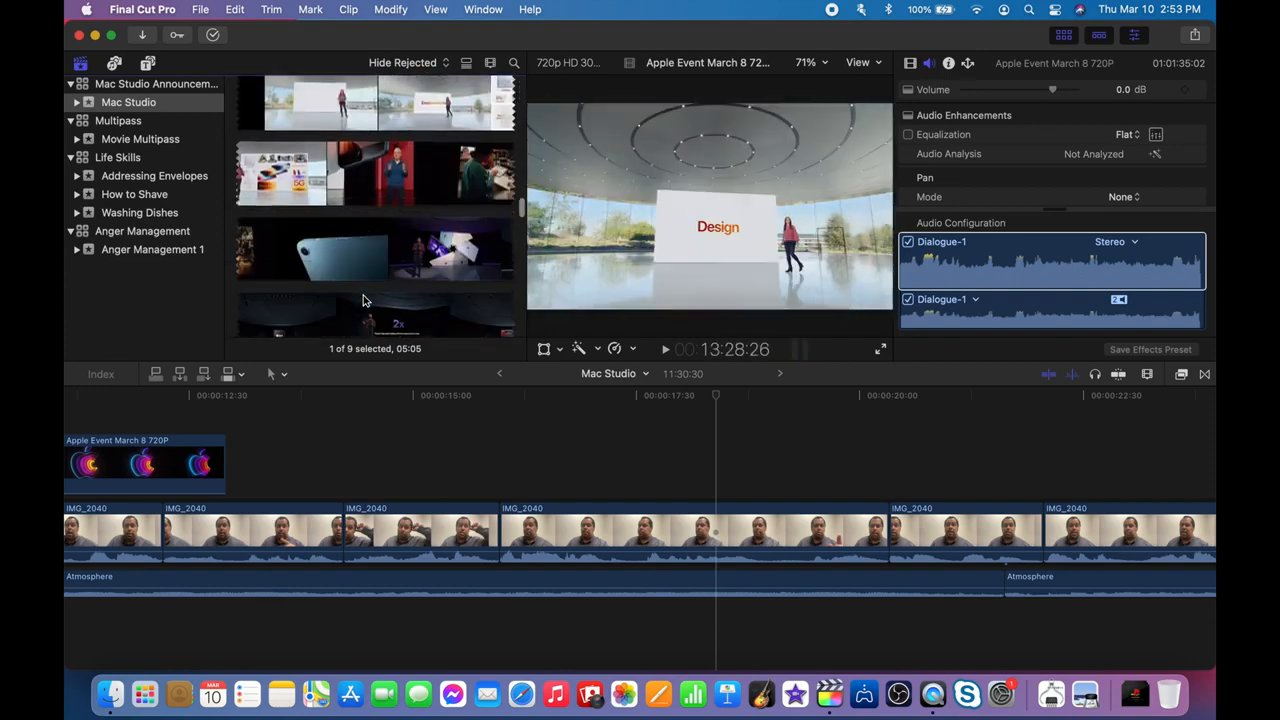
{"action": "scroll", "coordinate": [364, 300], "scroll_direction": "down", "scroll_amount": 8}
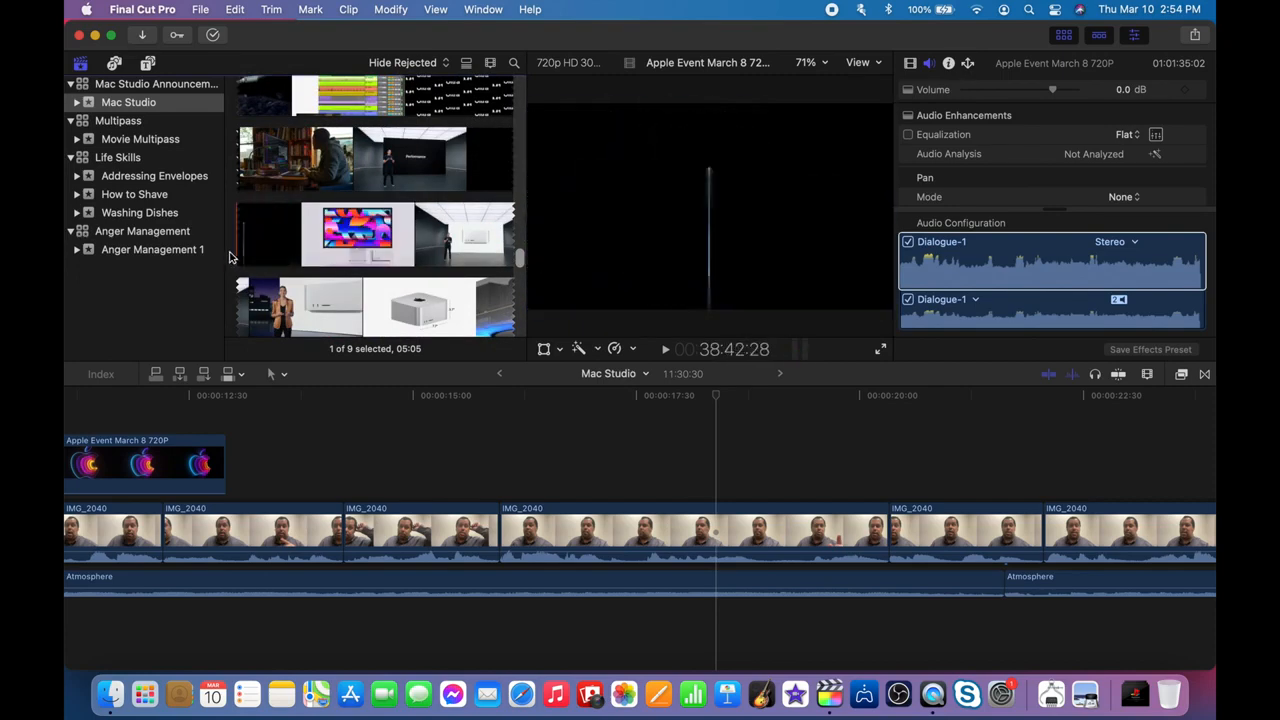
Place a muted 33-second Mac Studio reveal from Apple Event March 8 720P above the footage at about 13.8 seconds and play it back.
{"action": "left_click_drag", "start_coordinate": [508, 163], "coordinate": [446, 463]}
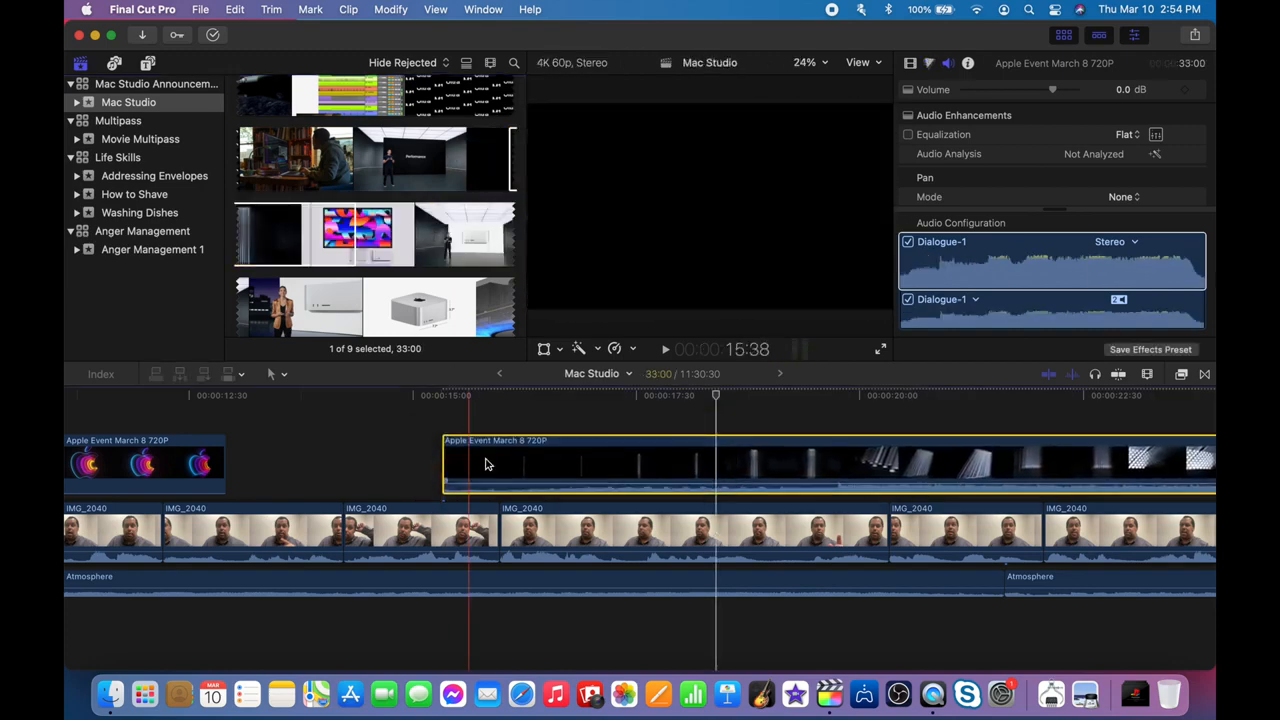
{"action": "left_click", "coordinate": [294, 453]}
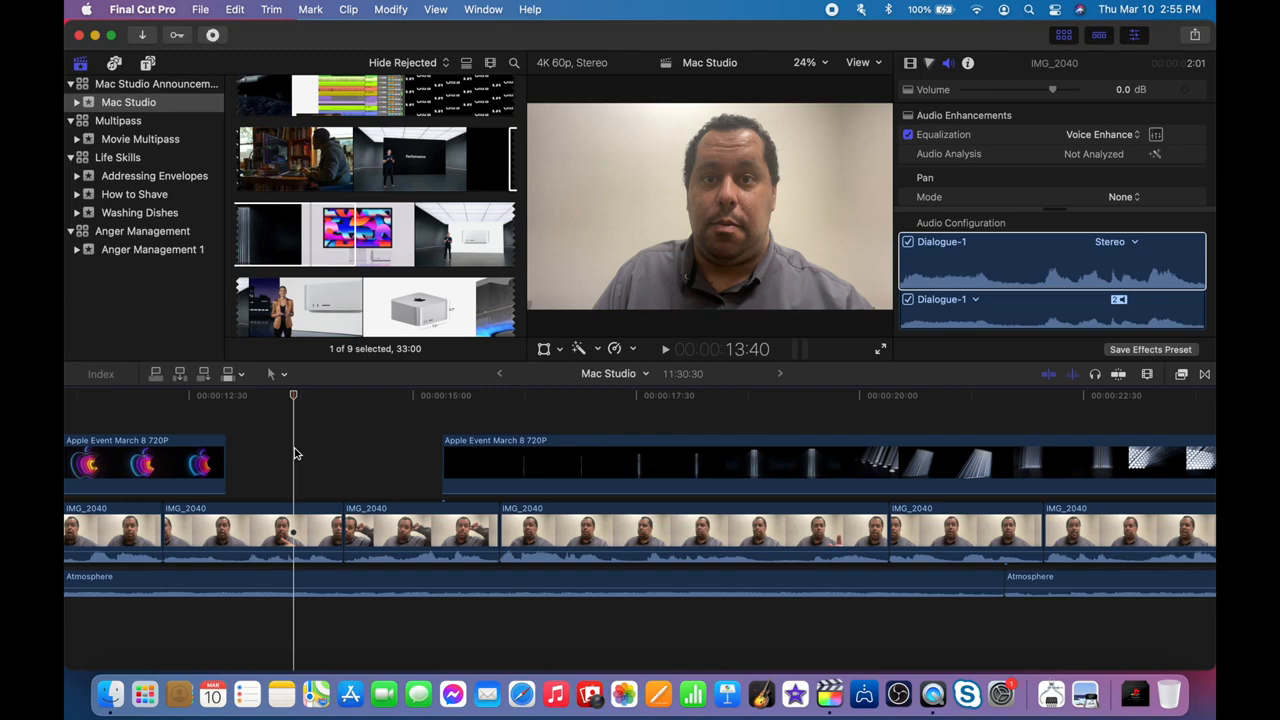
{"action": "left_click", "coordinate": [470, 462]}
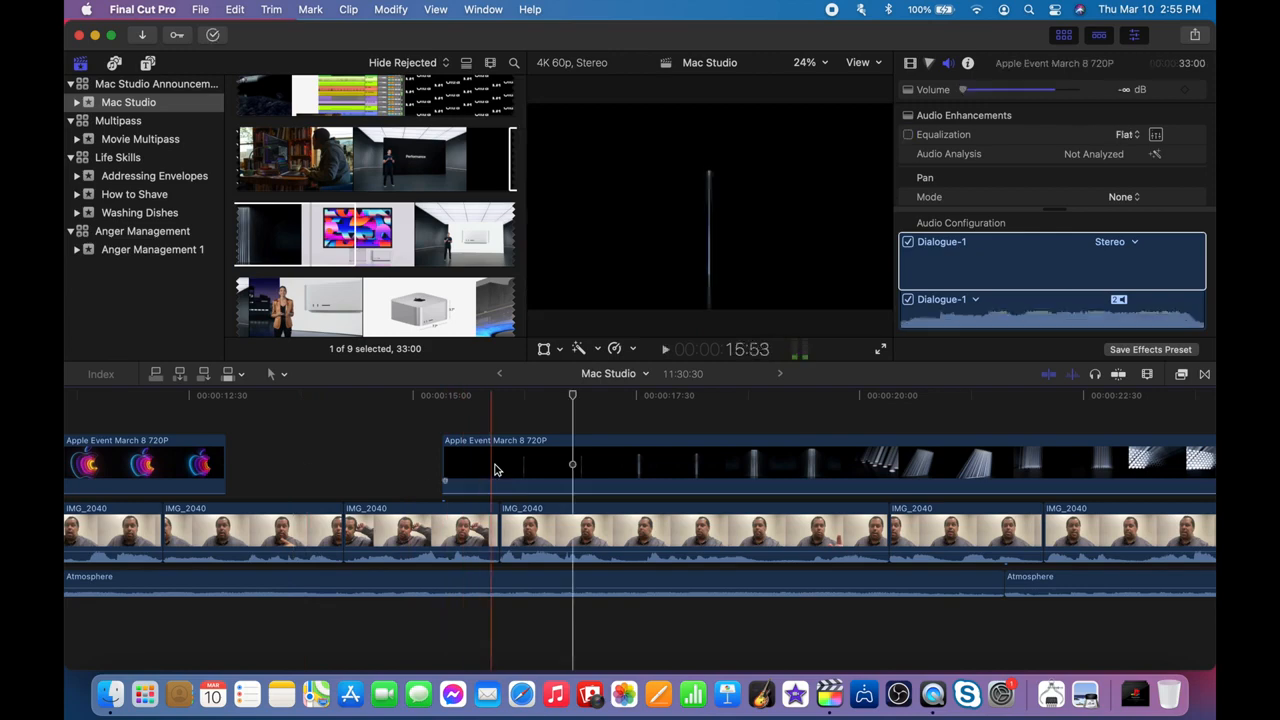
{"action": "left_click_drag", "start_coordinate": [470, 462], "coordinate": [332, 462]}
{"action": "key", "text": "space"}
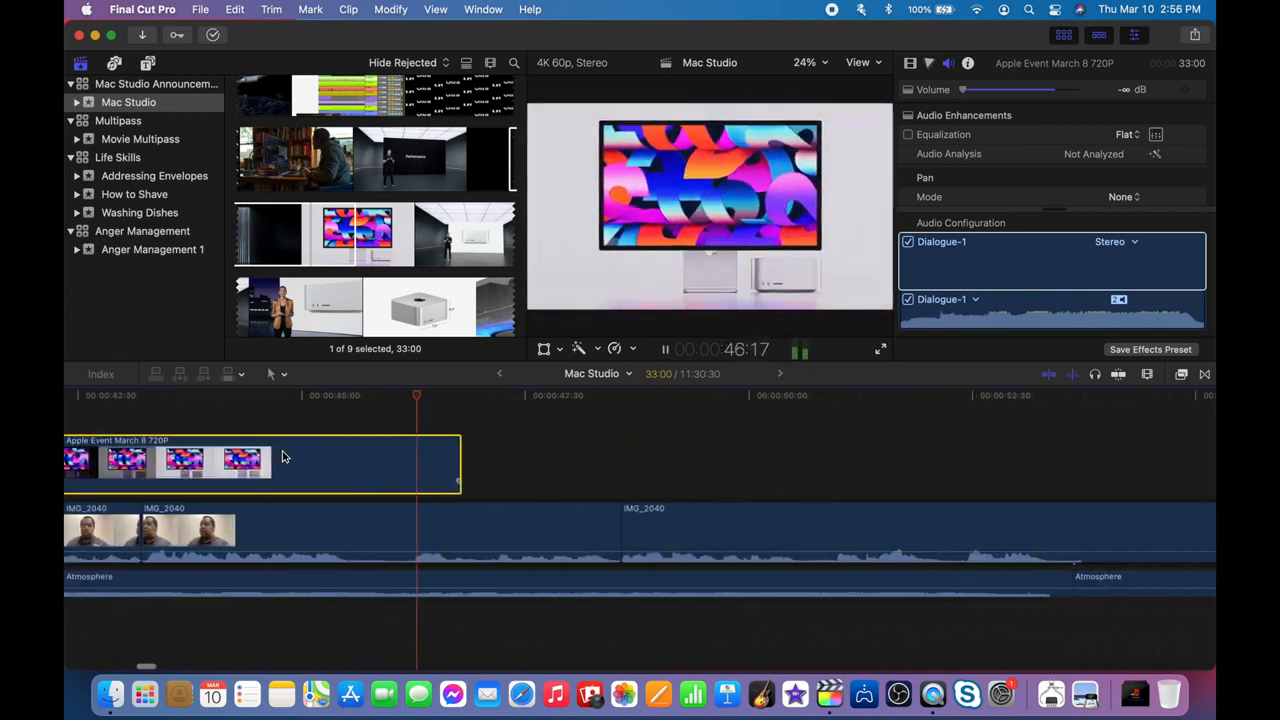
{"action": "scroll", "coordinate": [282, 456], "scroll_direction": "right", "scroll_amount": 1}
{"action": "key", "text": "space"}
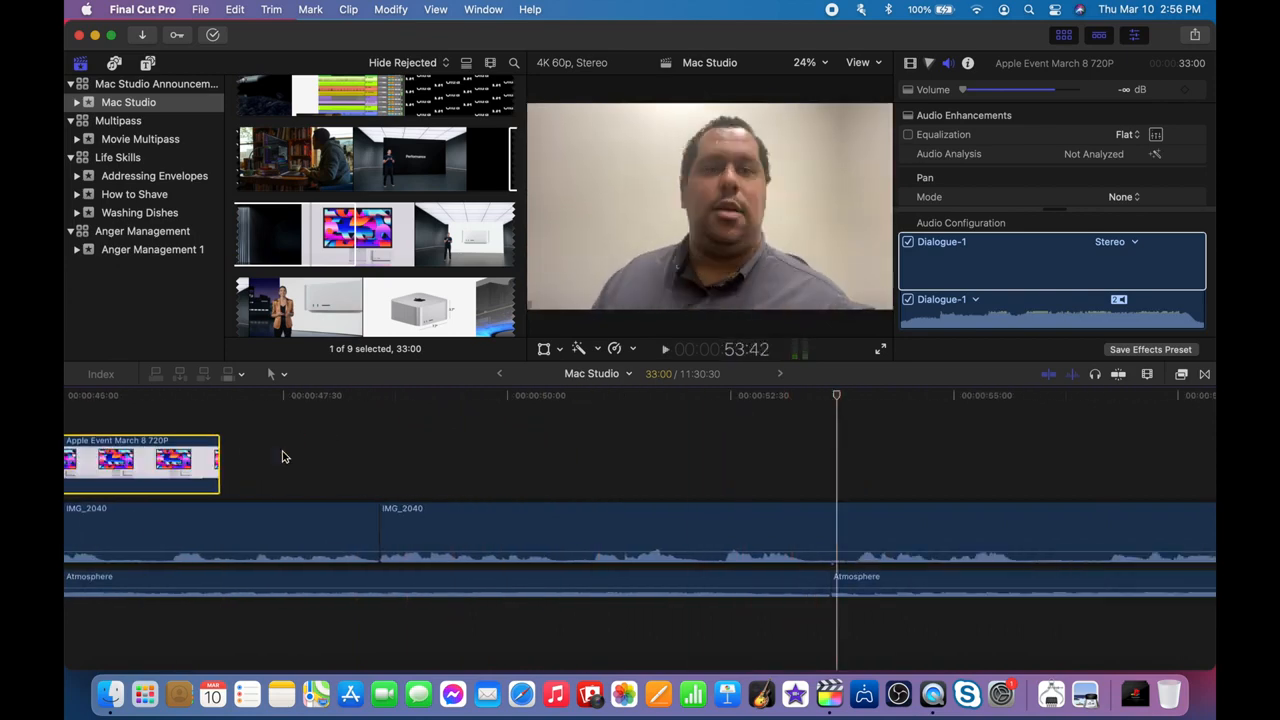
{"action": "scroll", "coordinate": [282, 457], "scroll_direction": "right", "scroll_amount": 1}
Place the whole Apple Mac Studio Cart recording above the footage at about 51 seconds and scale it to fill the frame.
{"action": "left_click", "coordinate": [410, 237]}
{"action": "scroll", "coordinate": [410, 237], "scroll_direction": "up", "scroll_amount": 8}
{"action": "scroll", "coordinate": [410, 237], "scroll_direction": "up", "scroll_amount": 10}
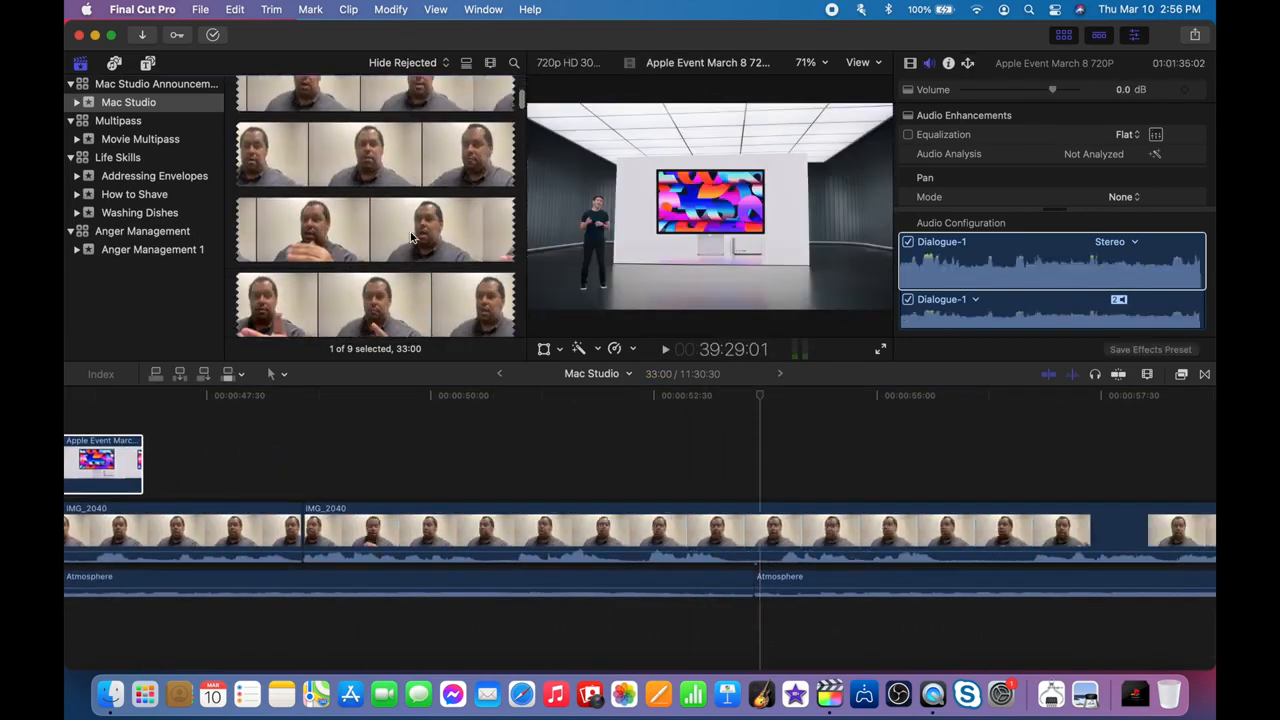
{"action": "left_click_drag", "start_coordinate": [356, 203], "coordinate": [515, 448]}
{"action": "scroll", "coordinate": [515, 448], "scroll_direction": "right", "scroll_amount": 2}
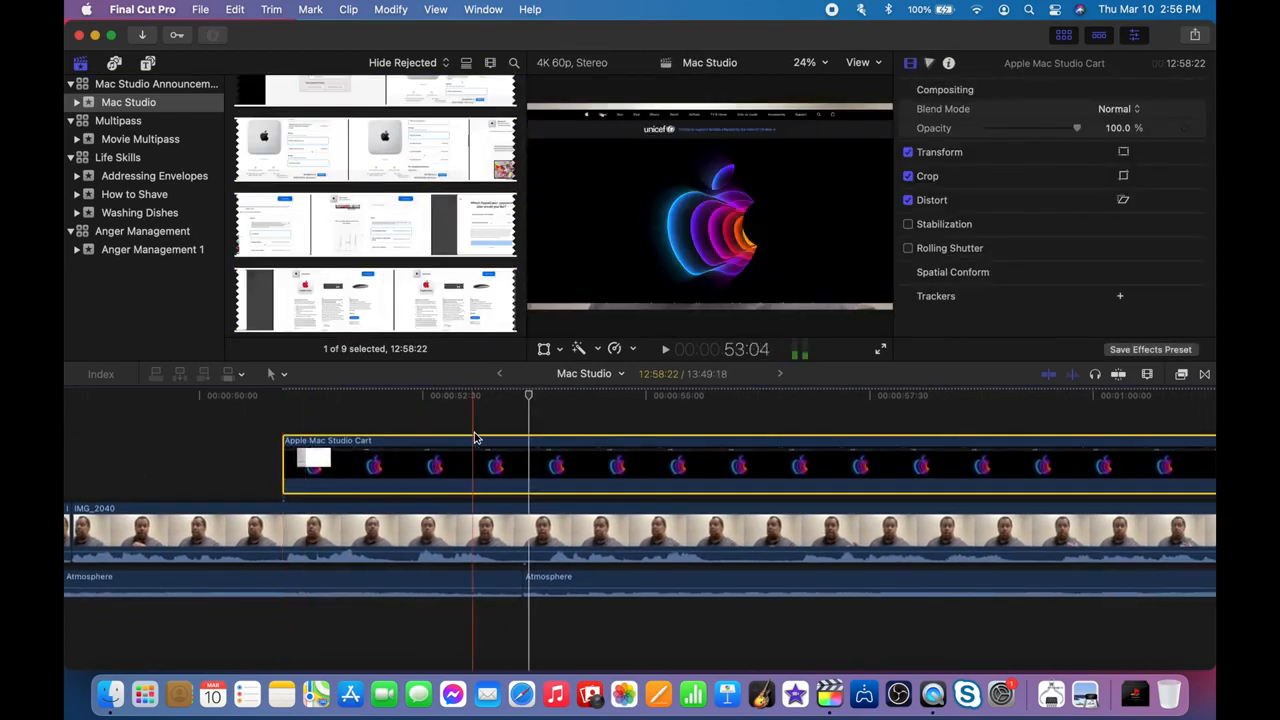
{"action": "key", "text": "shift+t"}
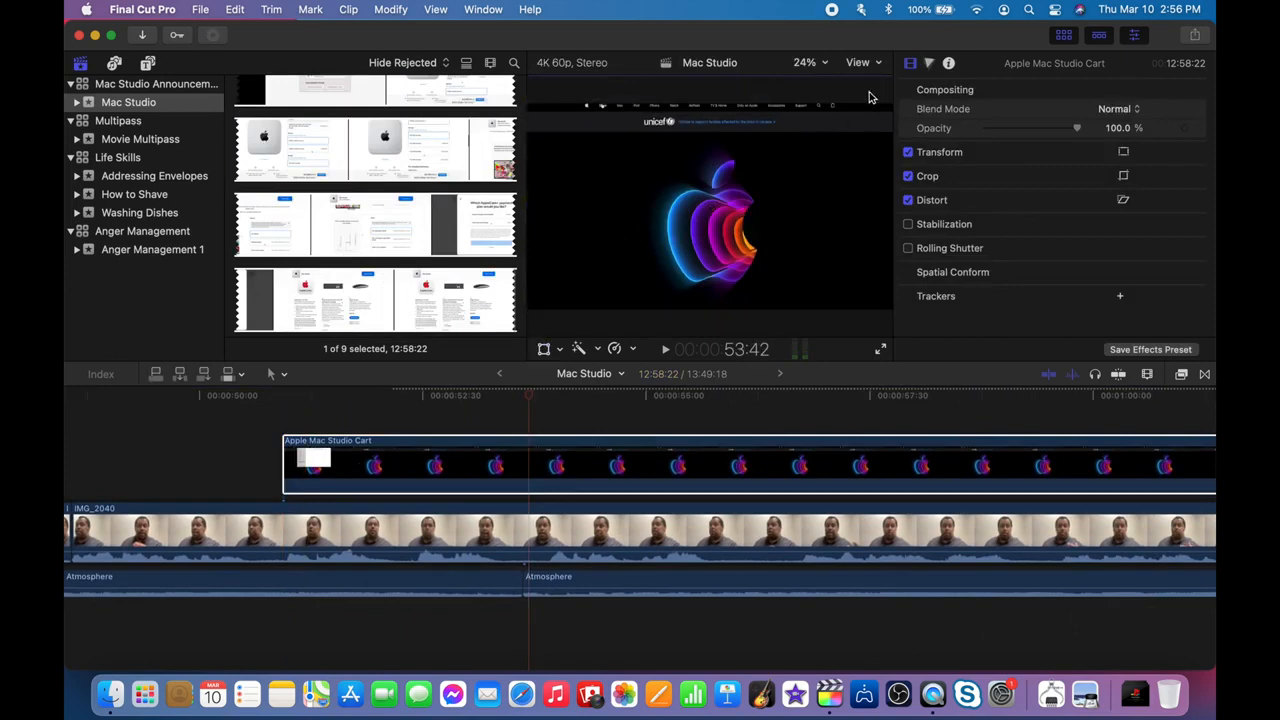
View the Mac Studio Announcement library's file information in Finder, and show the background tasks back in Final Cut Pro.
{"action": "left_click", "coordinate": [117, 704]}
{"action": "right_click", "coordinate": [575, 262]}
{"action": "left_click", "coordinate": [631, 354]}
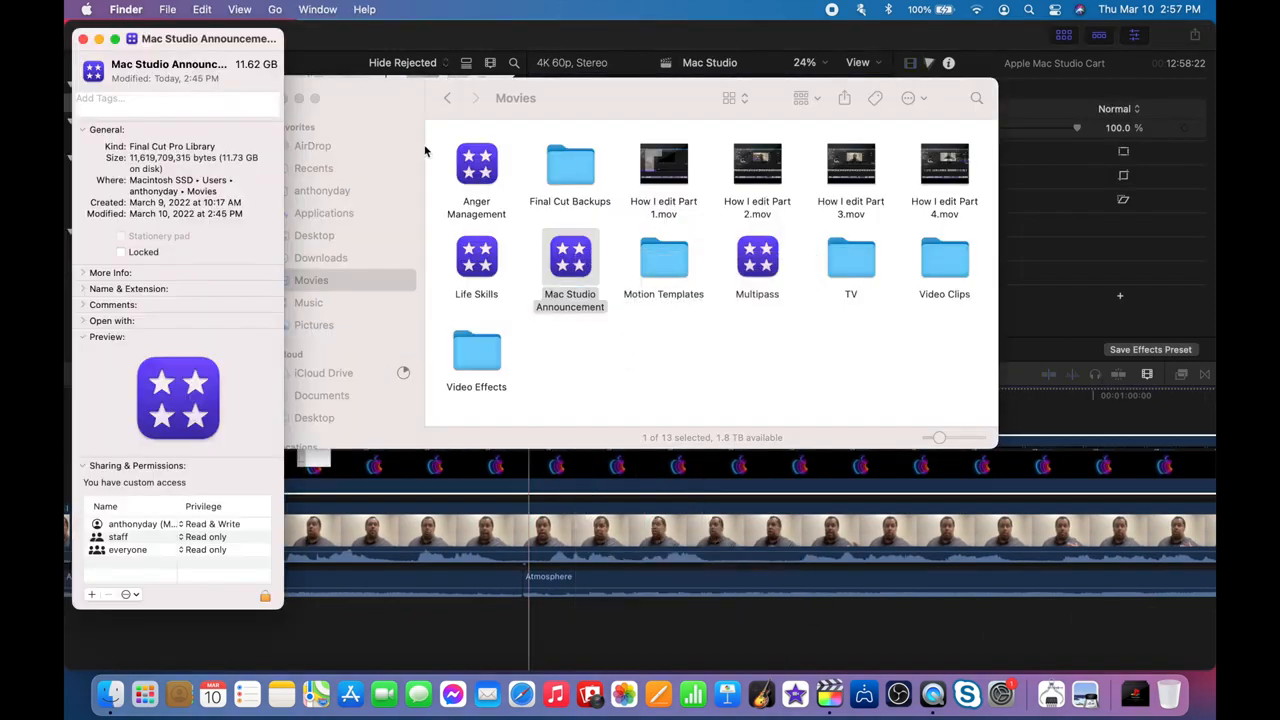
{"action": "key", "text": "super+w"}
{"action": "left_click", "coordinate": [213, 36]}
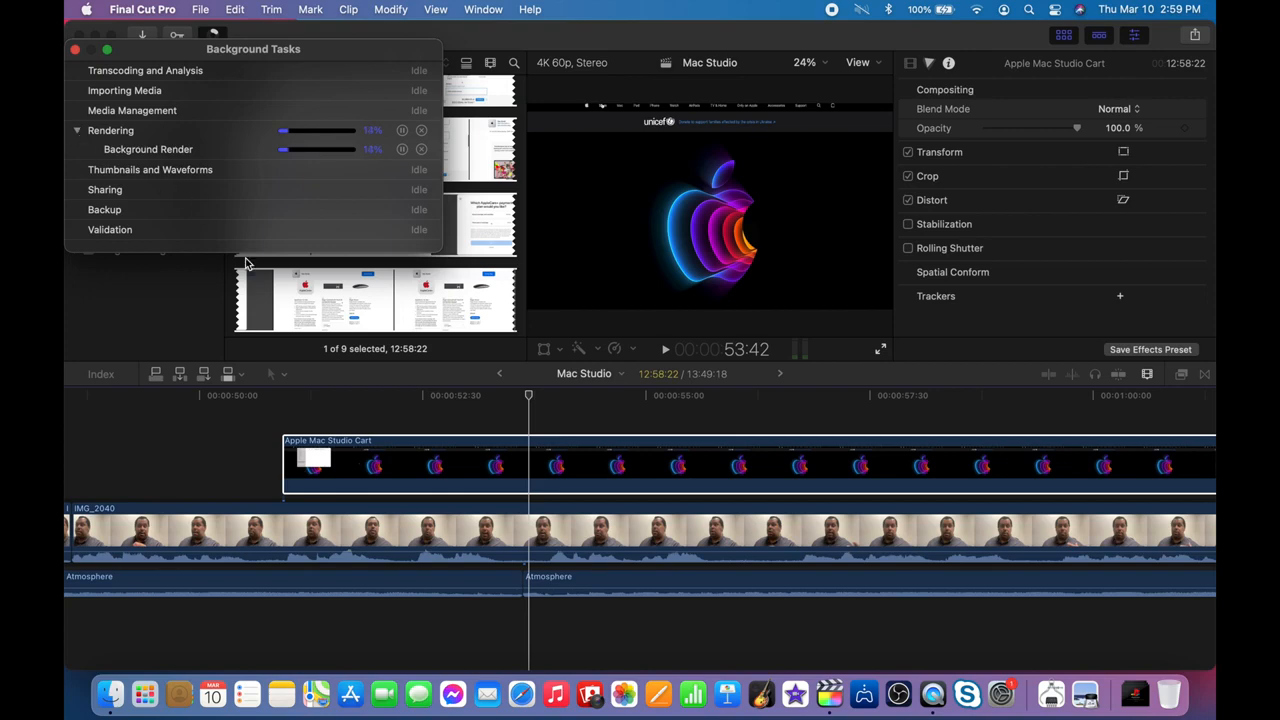
Place the whole Apple Mac Studio Pricing recording above the Cart clip, over the closing part of the talking-head footage.
{"action": "left_click", "coordinate": [283, 289]}
{"action": "scroll", "coordinate": [283, 289], "scroll_direction": "down", "scroll_amount": 3}
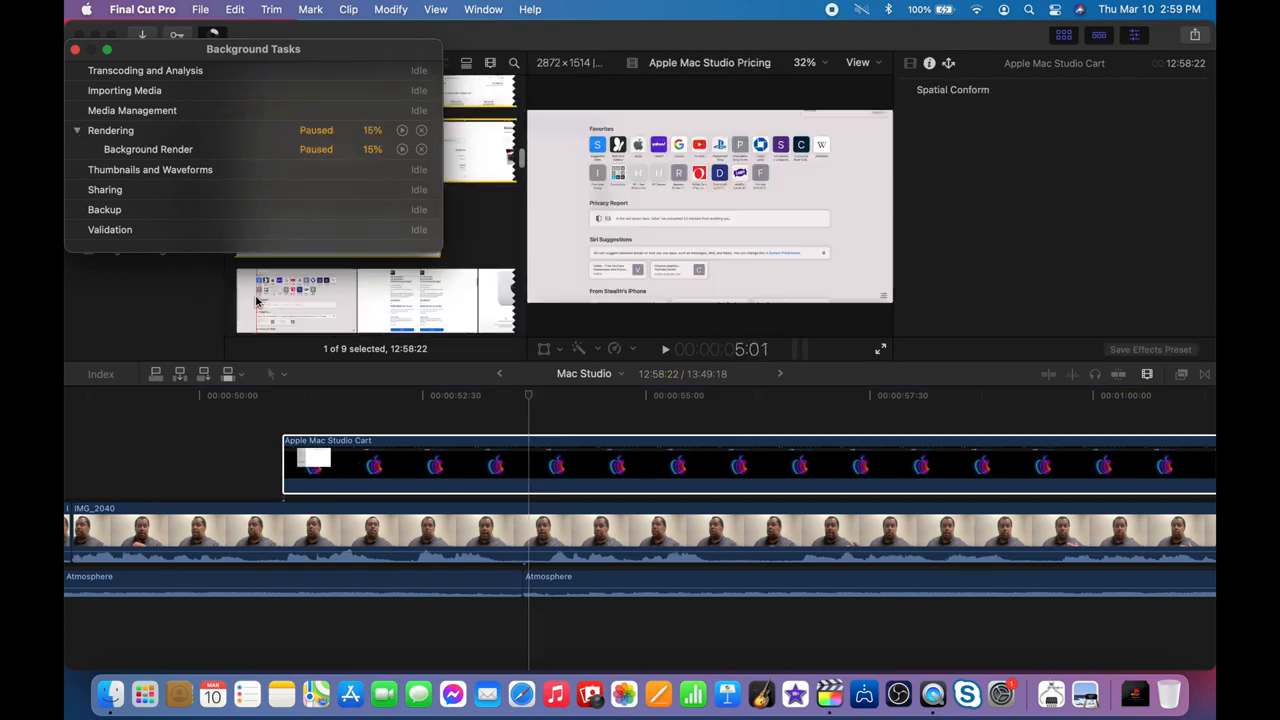
{"action": "scroll", "coordinate": [330, 303], "scroll_direction": "down", "scroll_amount": 5}
{"action": "scroll", "coordinate": [335, 300], "scroll_direction": "up", "scroll_amount": 3}
{"action": "left_click", "coordinate": [443, 266]}
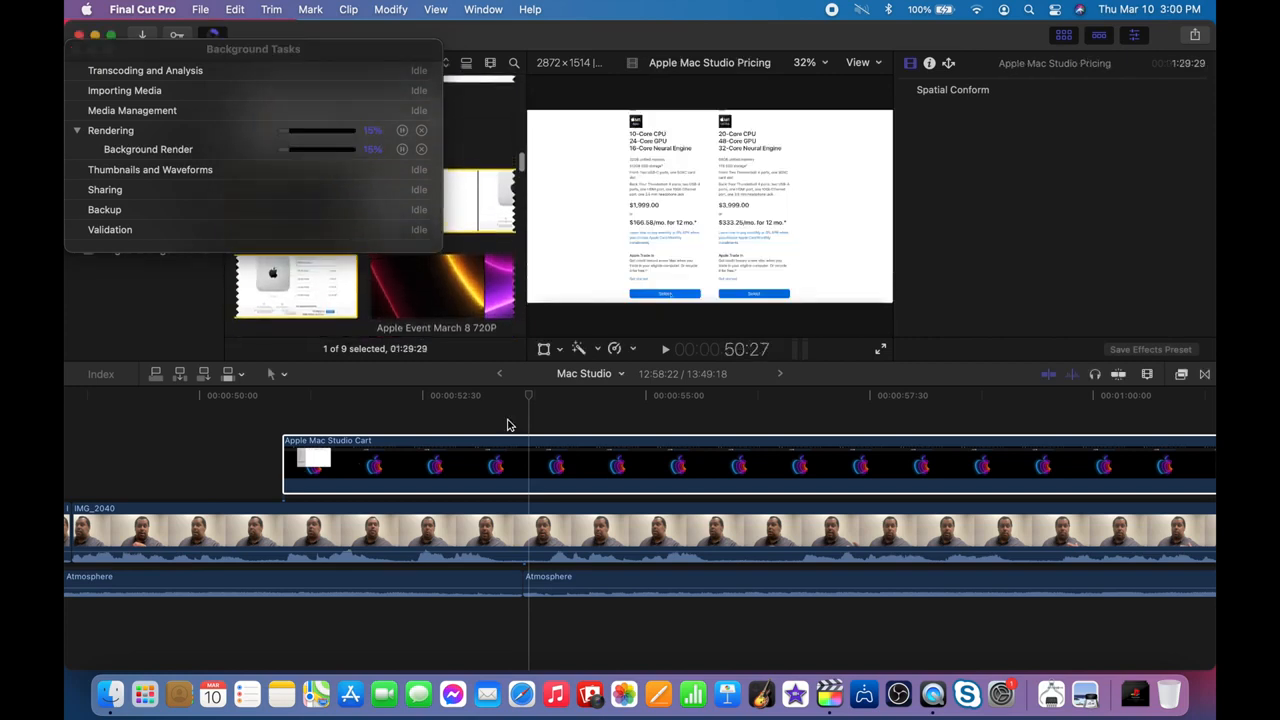
{"action": "scroll", "coordinate": [509, 423], "scroll_direction": "right", "scroll_amount": 10}
{"action": "scroll", "coordinate": [507, 425], "scroll_direction": "right", "scroll_amount": 15}
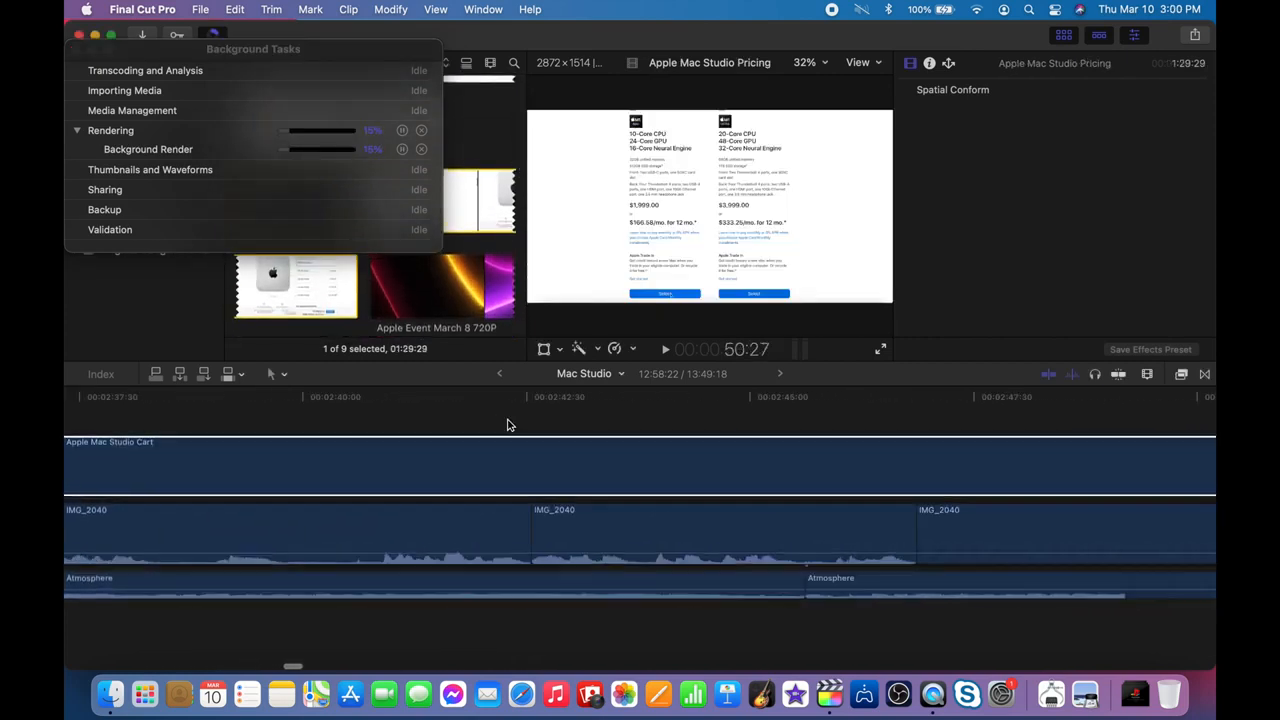
{"action": "key", "text": "super+minus"}
{"action": "scroll", "coordinate": [508, 425], "scroll_direction": "left", "scroll_amount": 10}
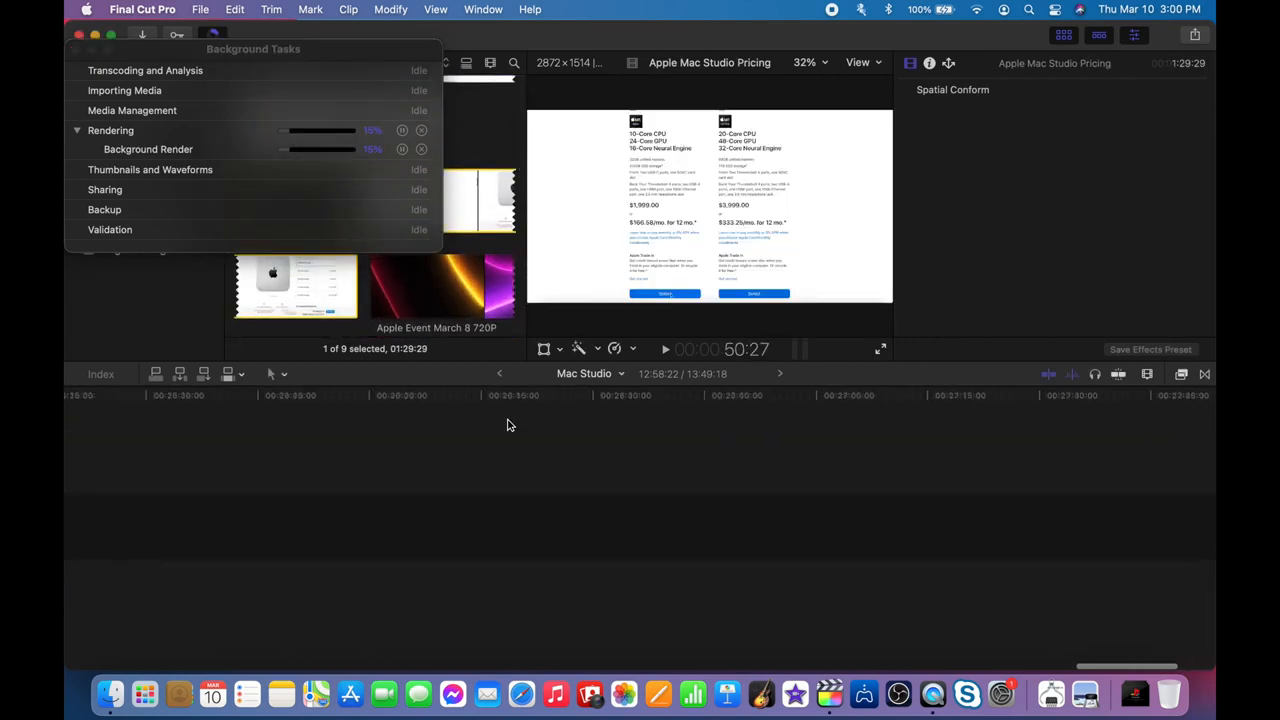
{"action": "scroll", "coordinate": [508, 425], "scroll_direction": "left", "scroll_amount": 3}
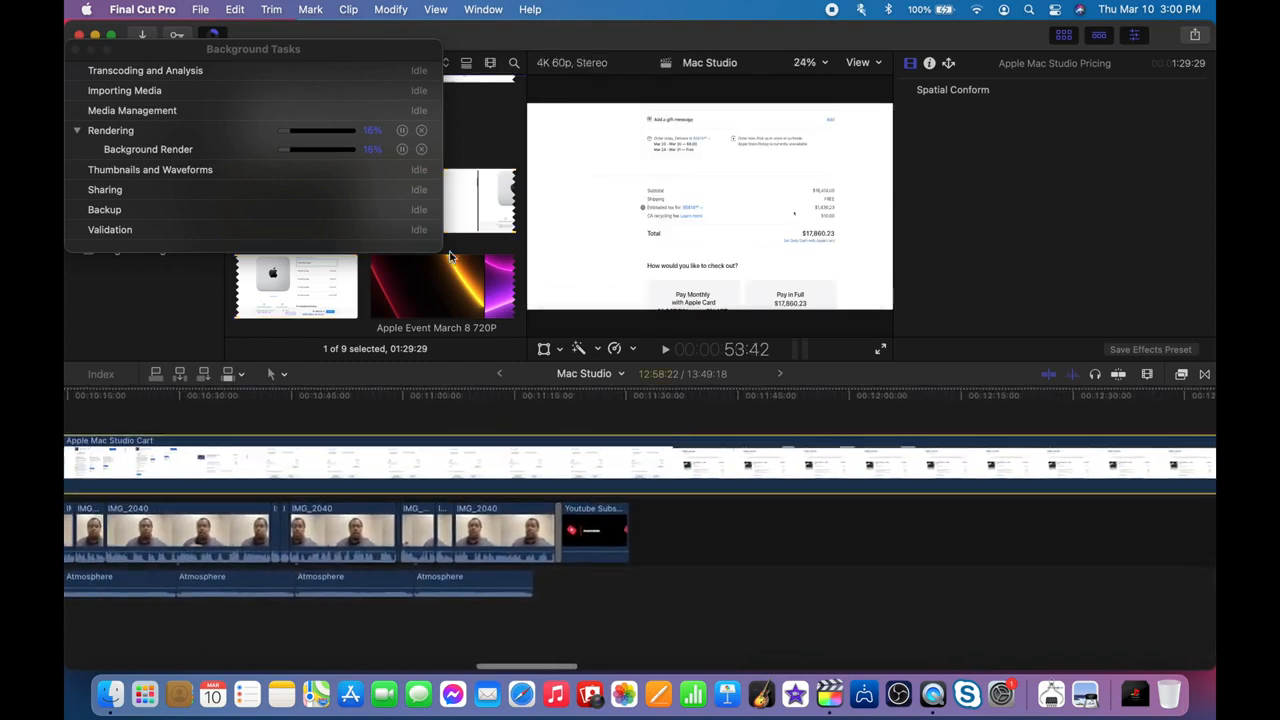
{"action": "left_click_drag", "start_coordinate": [457, 228], "coordinate": [98, 435]}
Move the Apple Mac Studio Pricing clip earlier so it starts at about 9:15.
{"action": "scroll", "coordinate": [157, 460], "scroll_direction": "left", "scroll_amount": 3}
{"action": "left_click_drag", "start_coordinate": [418, 485], "coordinate": [106, 495]}
{"action": "scroll", "coordinate": [165, 500], "scroll_direction": "left", "scroll_amount": 5}
{"action": "left_click", "coordinate": [607, 500]}
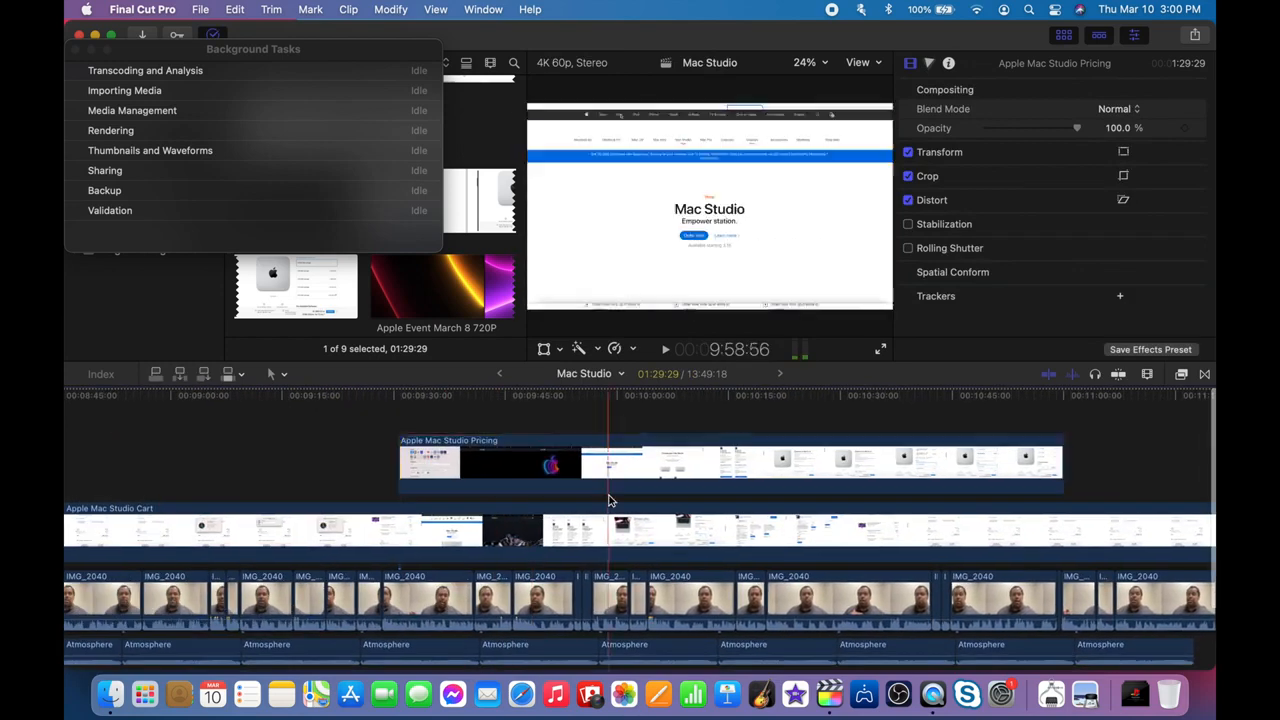
{"action": "left_click_drag", "start_coordinate": [597, 460], "coordinate": [482, 462]}
Scale the Apple Mac Studio Pricing clip up slightly with Transform so it fills the frame.
{"action": "left_click", "coordinate": [543, 348]}
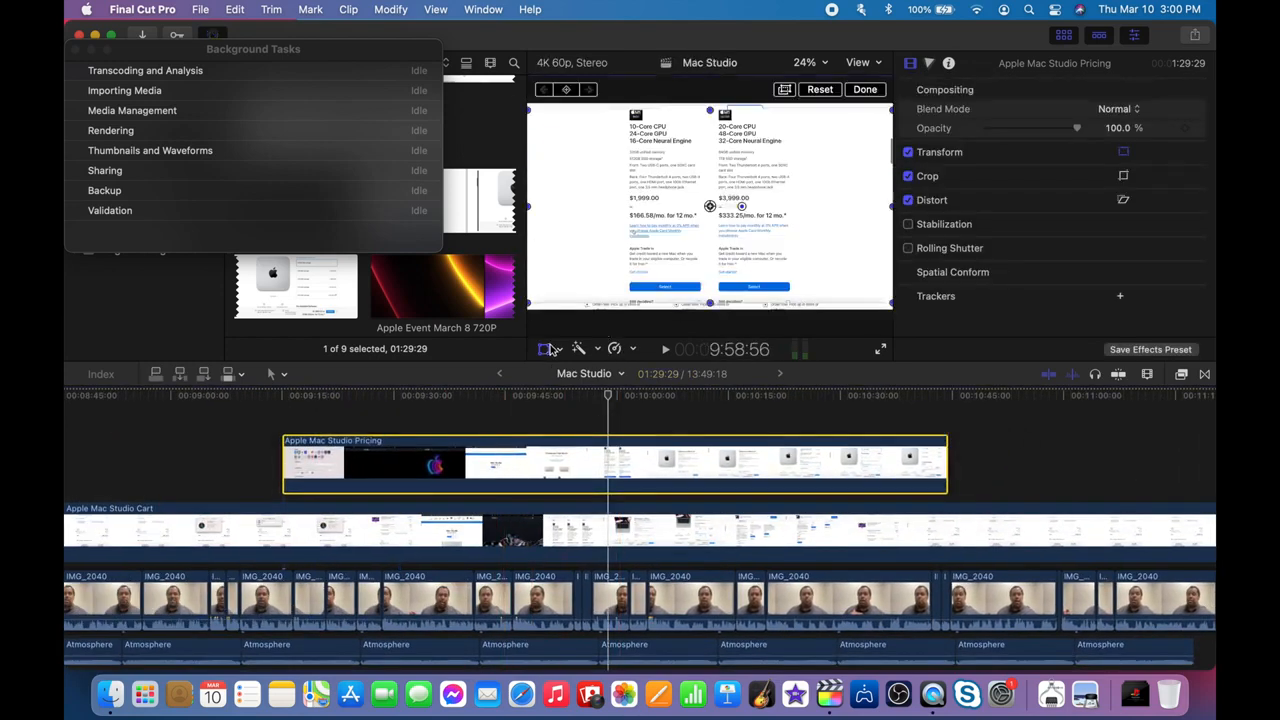
{"action": "left_click_drag", "start_coordinate": [710, 108], "coordinate": [710, 104]}
{"action": "left_click", "coordinate": [861, 91]}
Expand the rendering entry in the background tasks to follow its progress, and dismiss the AirPods notification.
{"action": "left_click", "coordinate": [297, 50]}
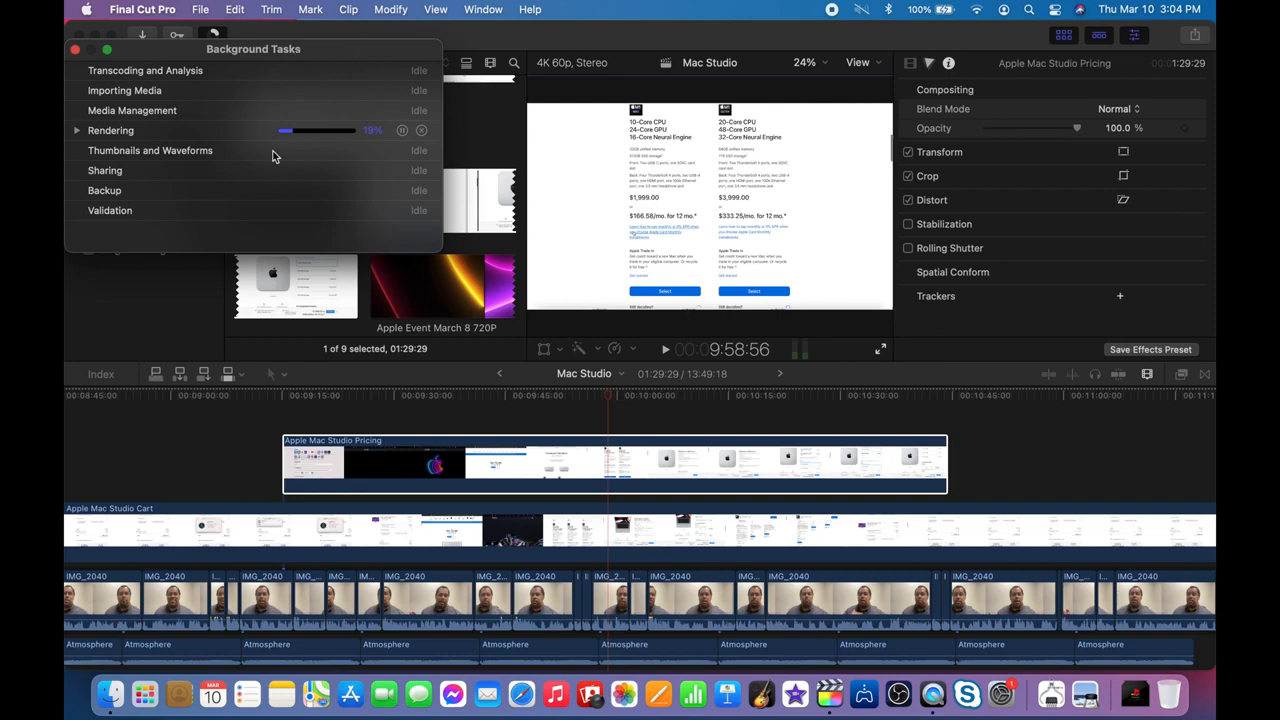
{"action": "left_click", "coordinate": [77, 131]}
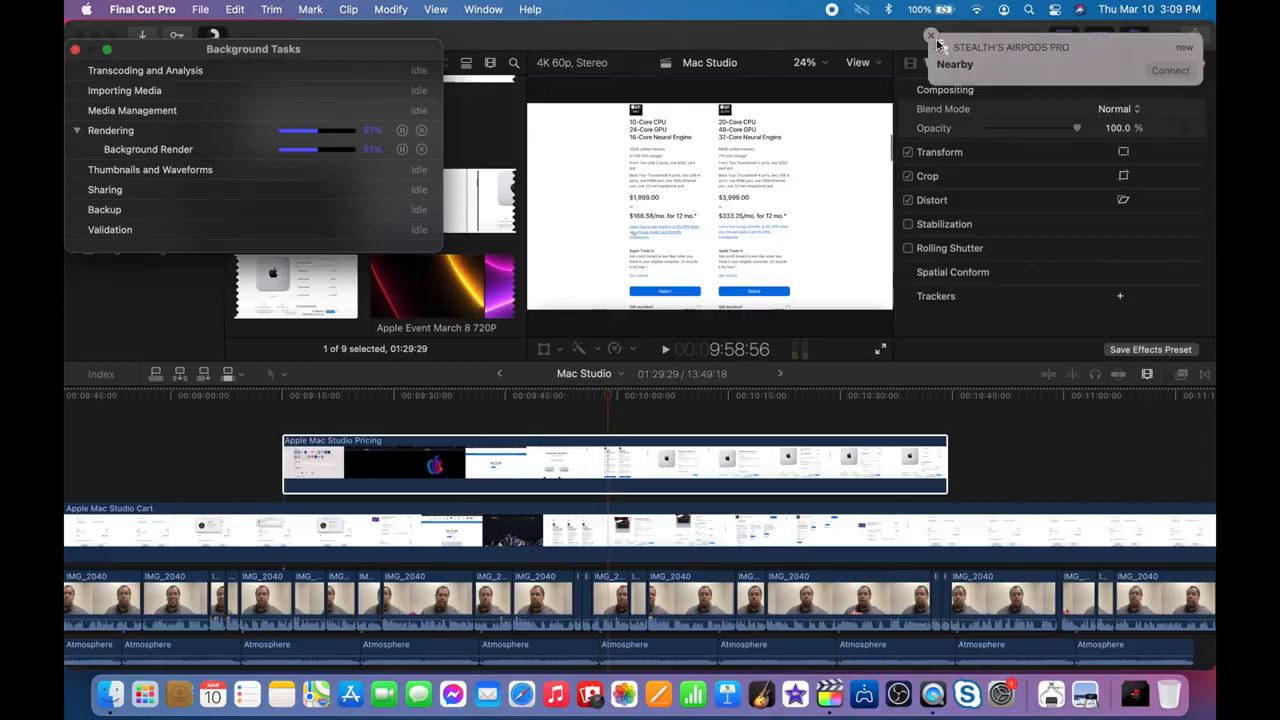
{"action": "left_click", "coordinate": [932, 38]}
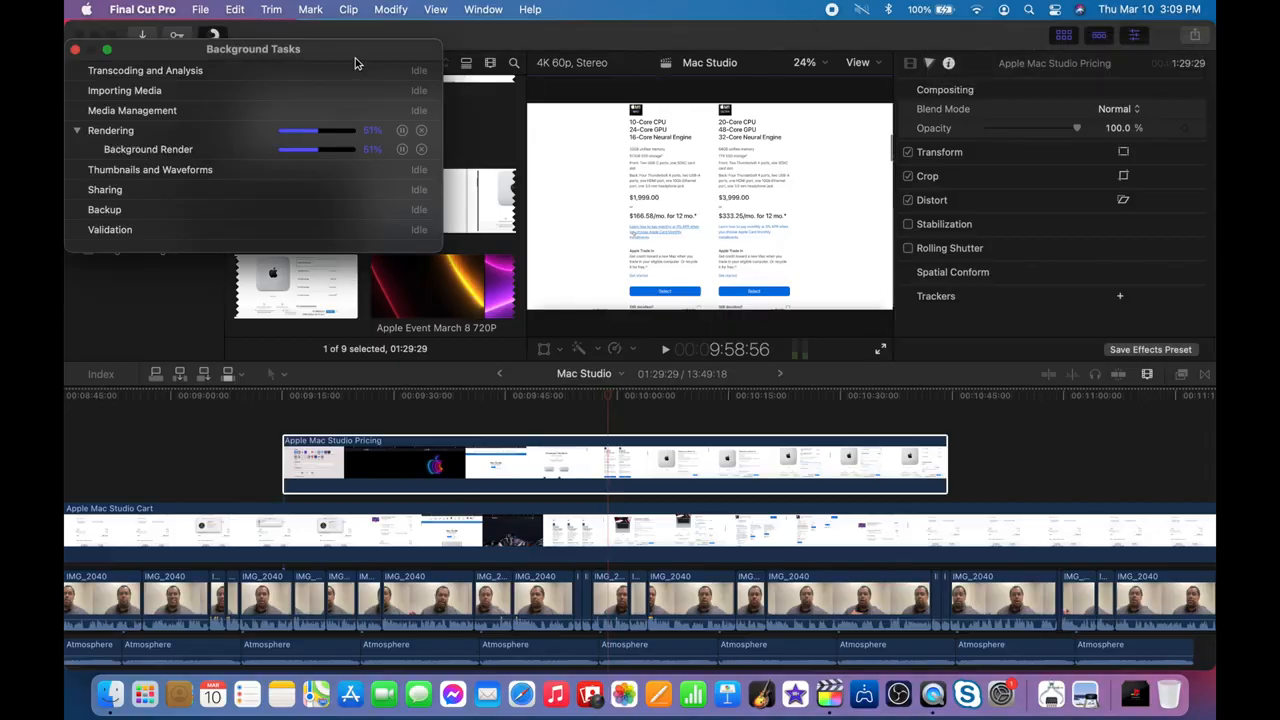
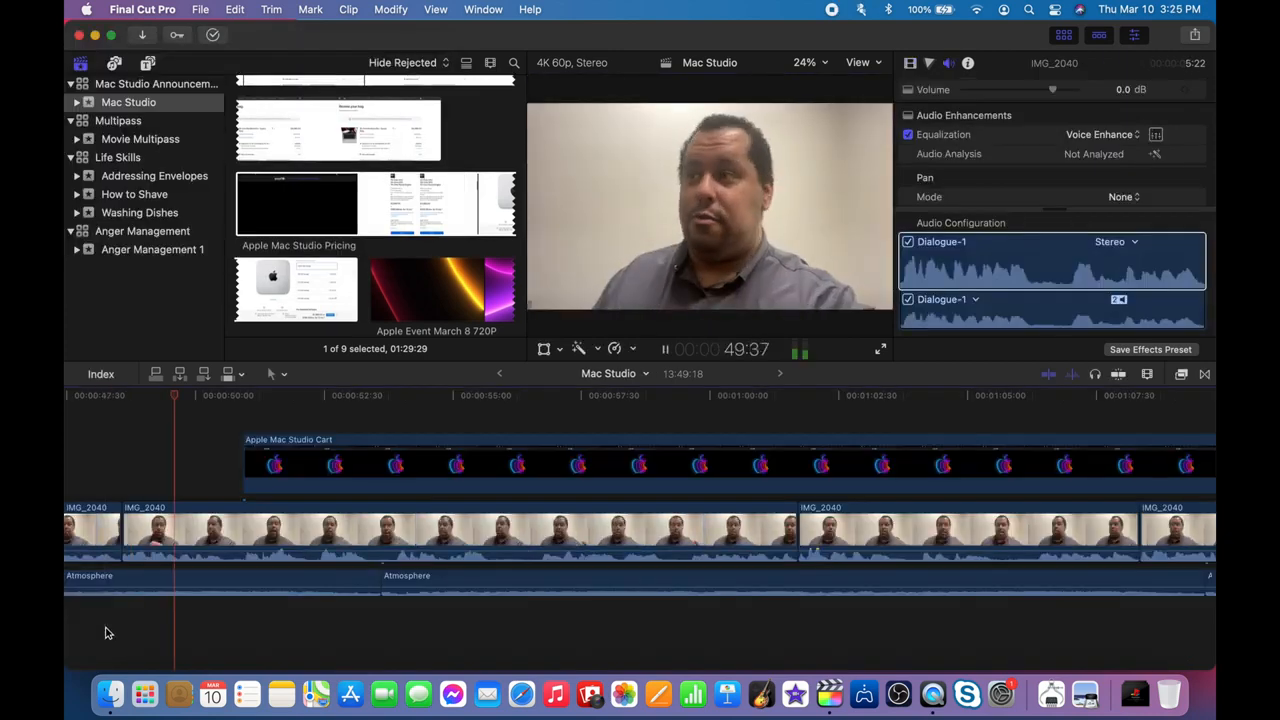
Move the Apple Mac Studio Cart clip earlier to about 48 seconds and play that stretch.
{"action": "left_click_drag", "start_coordinate": [292, 463], "coordinate": [86, 470]}
{"action": "key", "text": "space"}
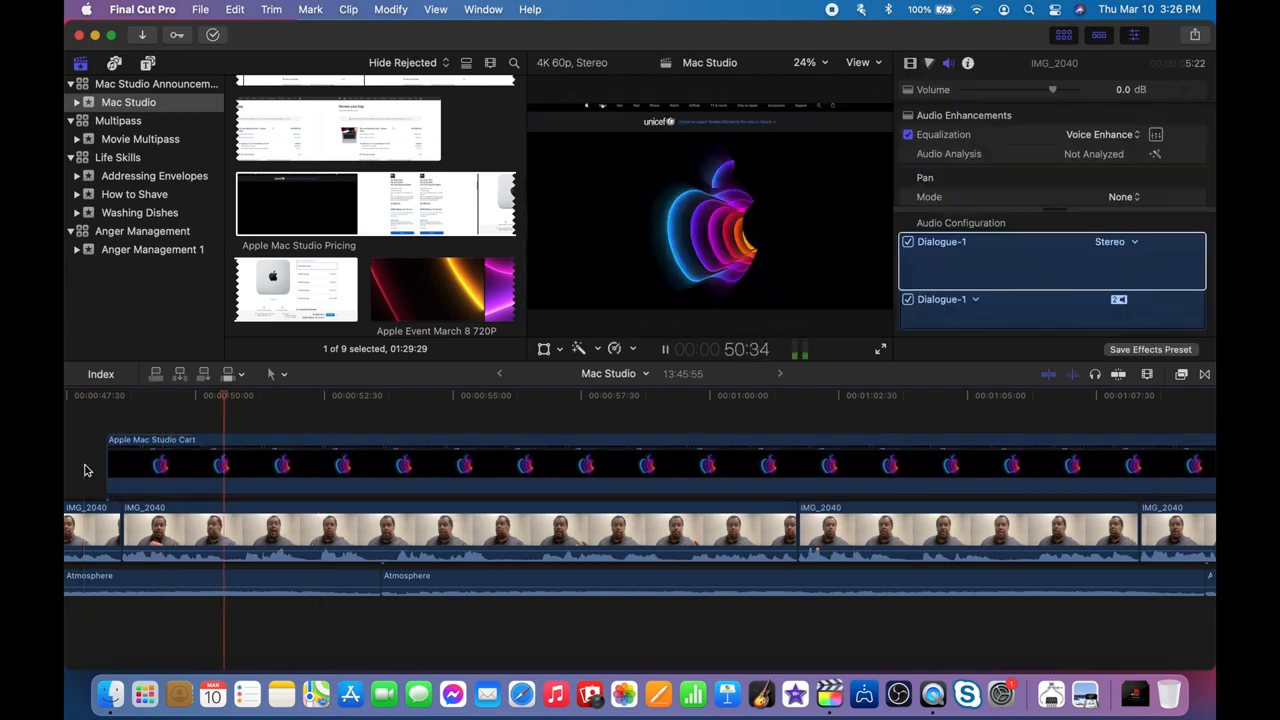
{"action": "scroll", "coordinate": [86, 469], "scroll_direction": "right", "scroll_amount": 6}
{"action": "key", "text": "space"}
{"action": "key", "text": "super+minus"}
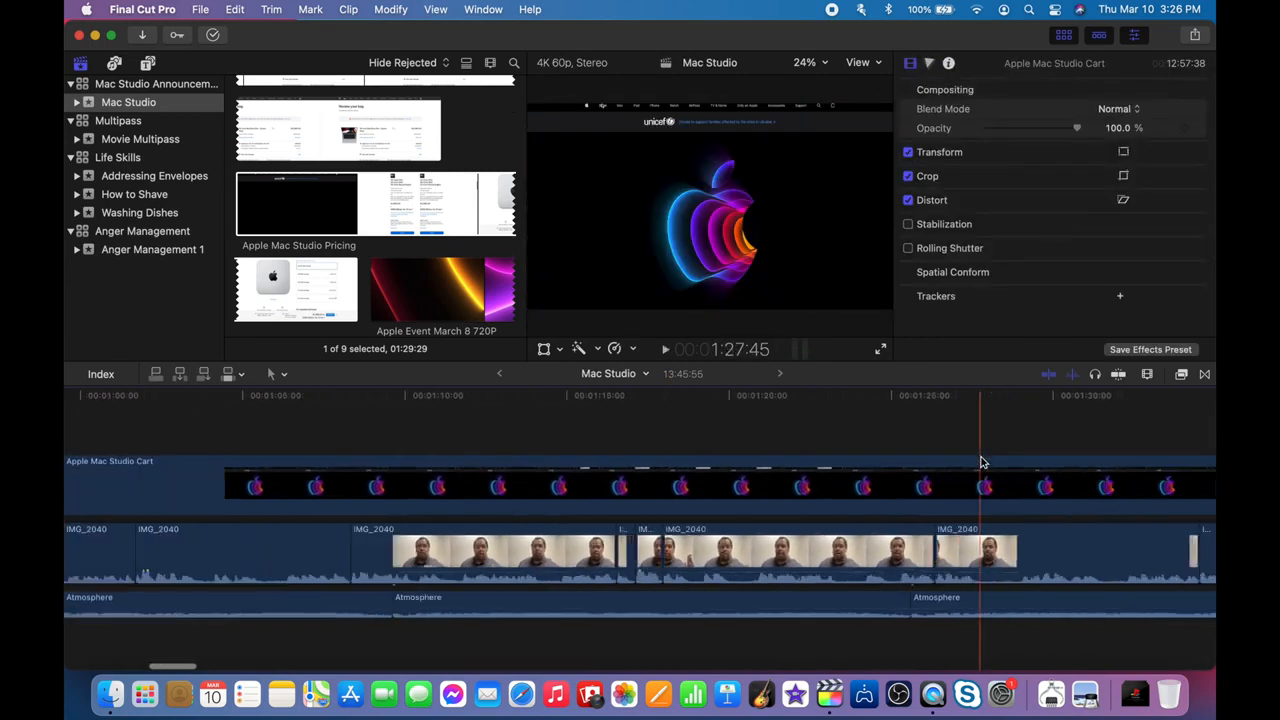
Split the Apple Mac Studio Cart clip within its still Apple logo section and remove about its first 2.5 minutes.
{"action": "scroll", "coordinate": [980, 463], "scroll_direction": "right", "scroll_amount": 10}
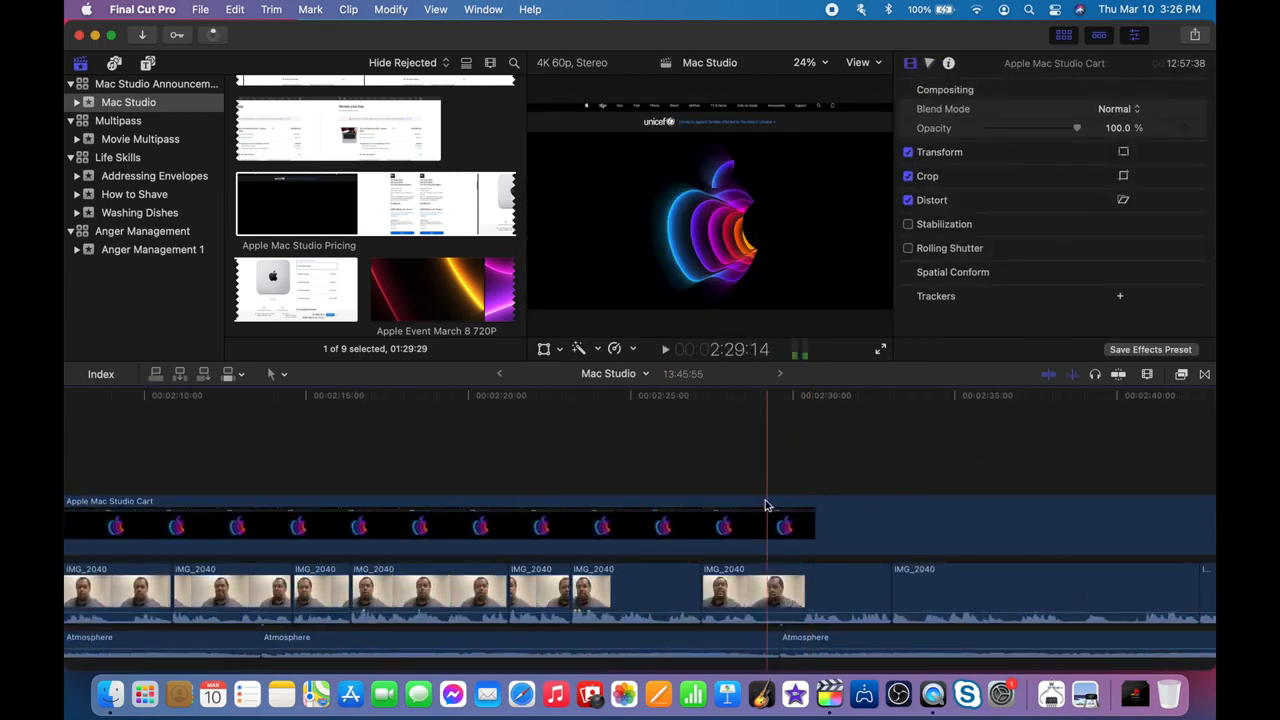
{"action": "scroll", "coordinate": [1034, 503], "scroll_direction": "right", "scroll_amount": 10}
{"action": "left_click", "coordinate": [835, 516]}
{"action": "key", "text": "super+b"}
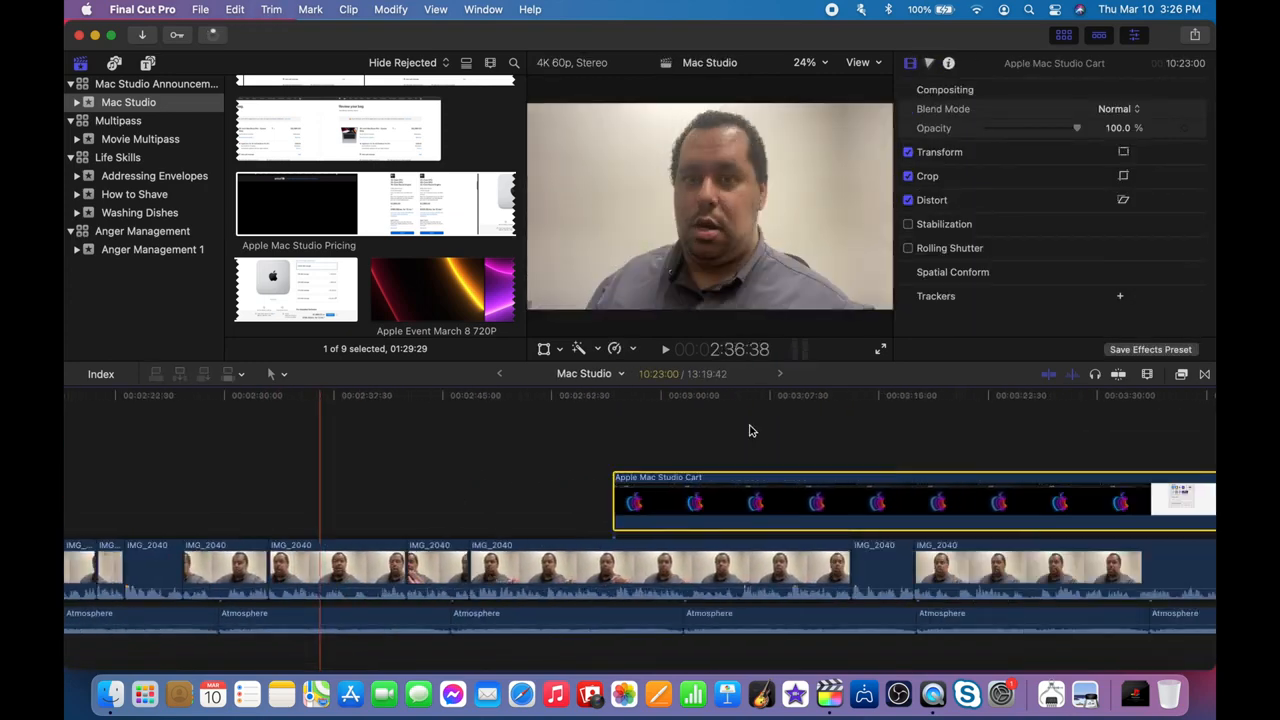
Move the remaining Apple Mac Studio Cart clip earlier to about 59 seconds and play the narration just before it.
{"action": "left_click_drag", "start_coordinate": [716, 500], "coordinate": [186, 500]}
{"action": "scroll", "coordinate": [186, 500], "scroll_direction": "left", "scroll_amount": 10}
{"action": "left_click_drag", "start_coordinate": [1074, 491], "coordinate": [185, 469]}
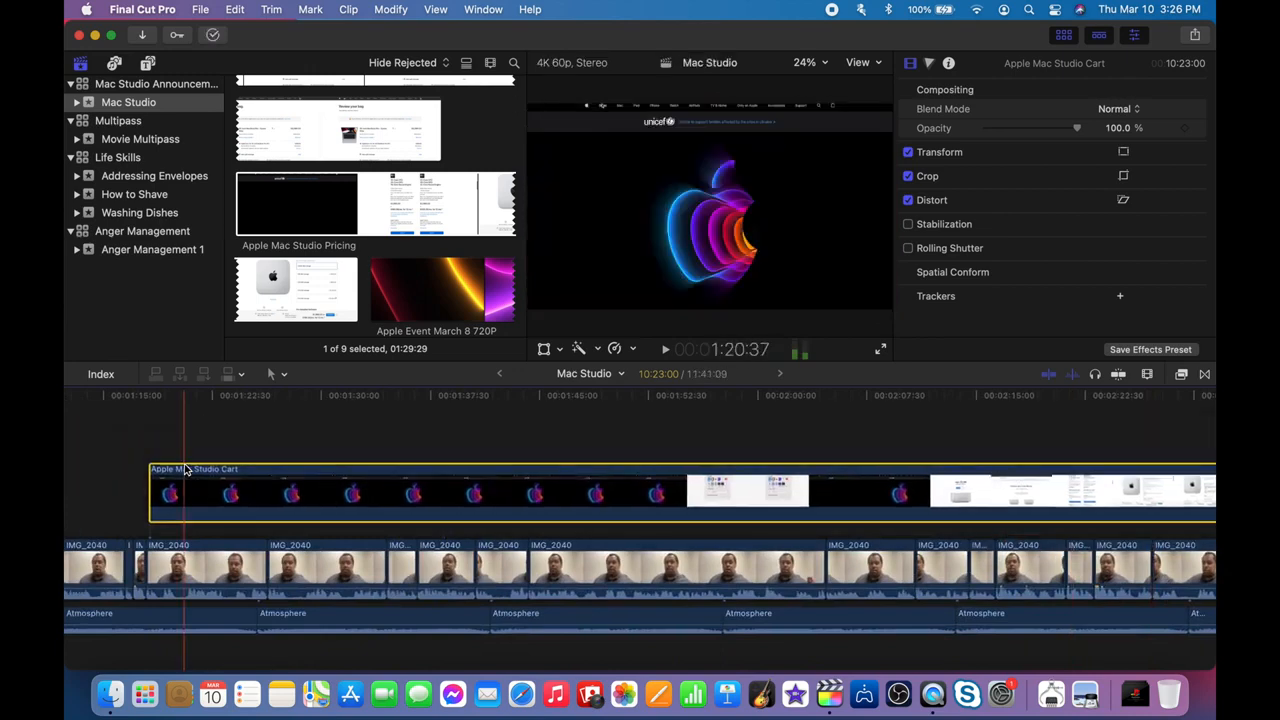
{"action": "scroll", "coordinate": [185, 469], "scroll_direction": "left", "scroll_amount": 8}
{"action": "left_click_drag", "start_coordinate": [814, 508], "coordinate": [542, 508]}
{"action": "left_click", "coordinate": [418, 530]}
{"action": "key", "text": "space"}
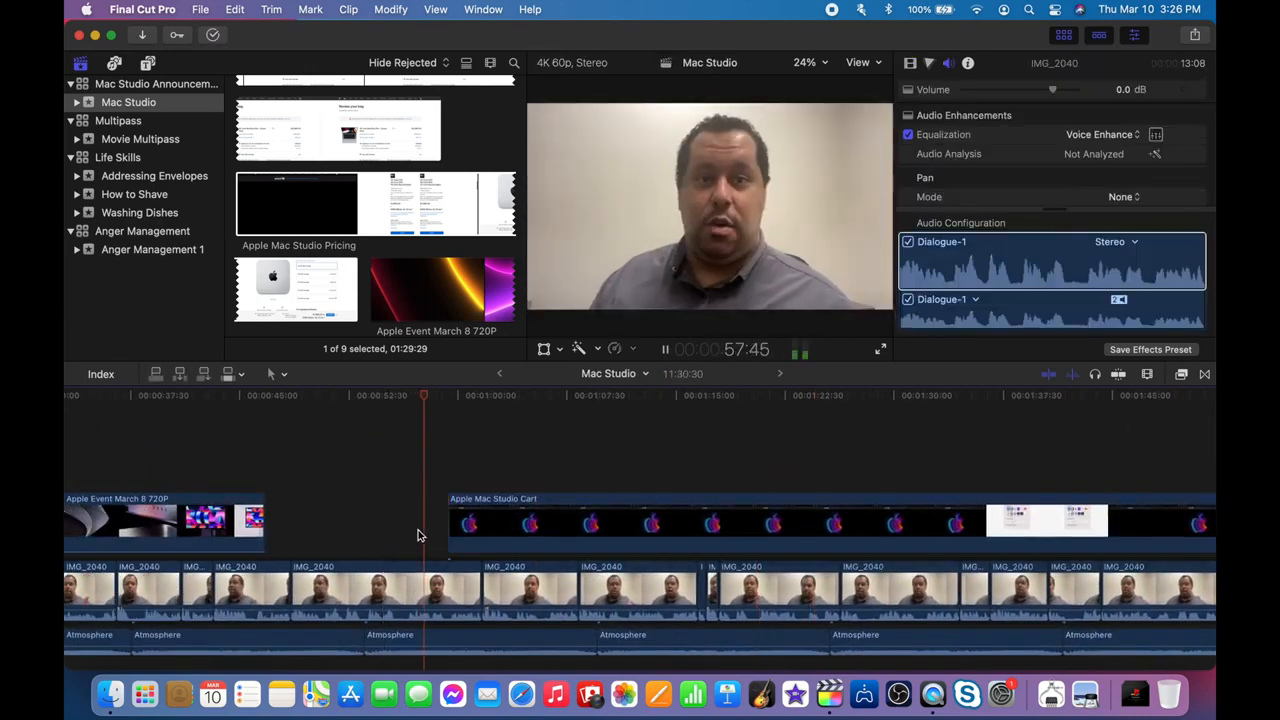
{"action": "left_click", "coordinate": [303, 533]}
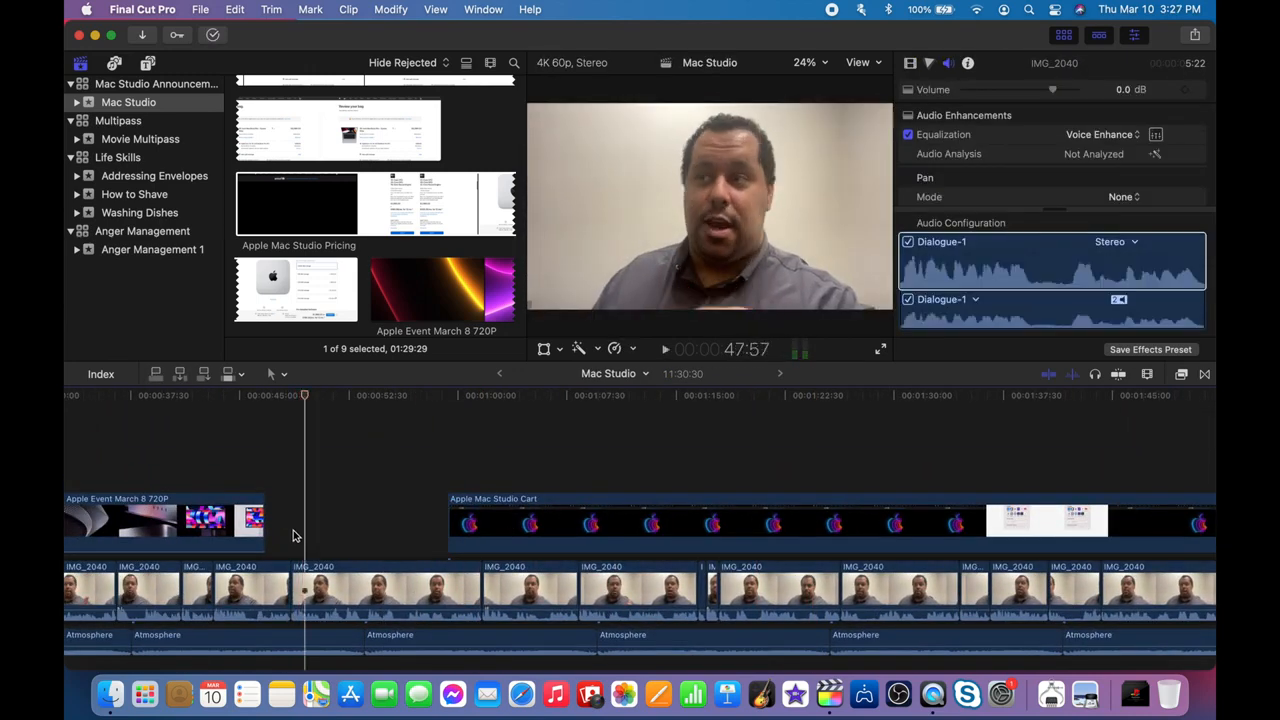
Move the Apple Mac Studio Cart clip further forward to about 49 seconds and play the transition into it.
{"action": "left_click_drag", "start_coordinate": [452, 515], "coordinate": [307, 512]}
{"action": "left_click", "coordinate": [286, 531]}
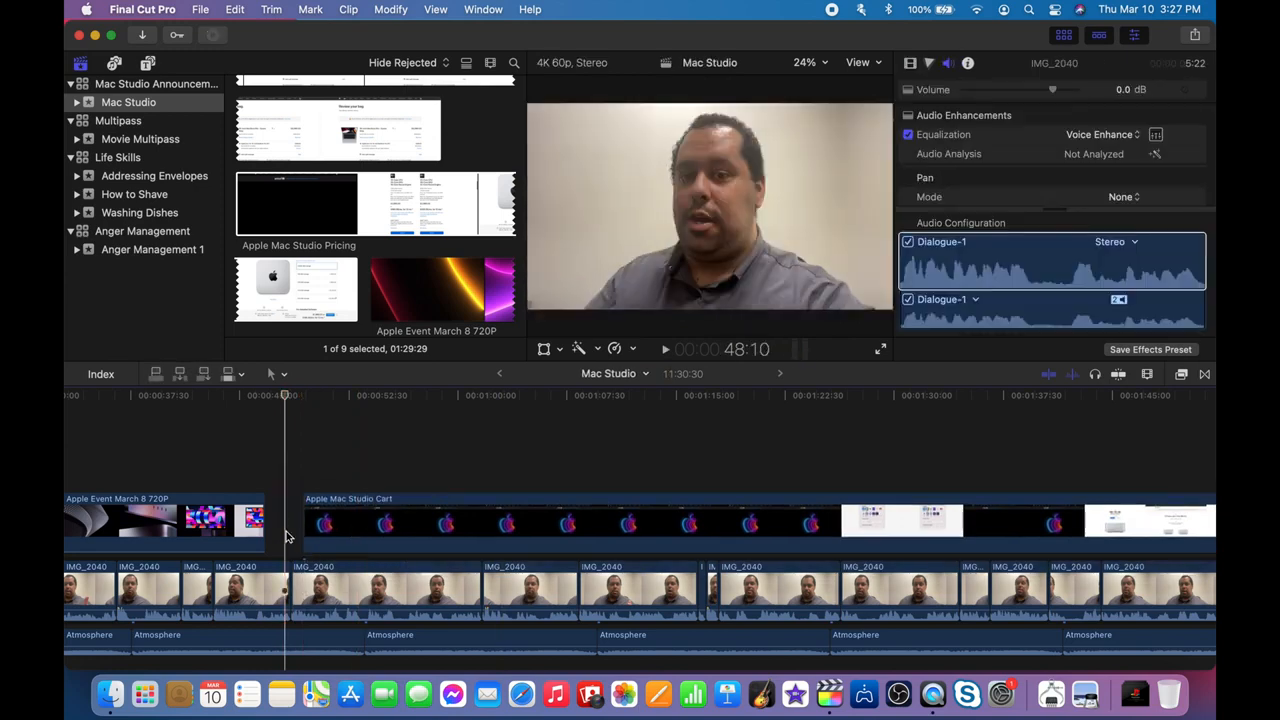
{"action": "key", "text": "space"}
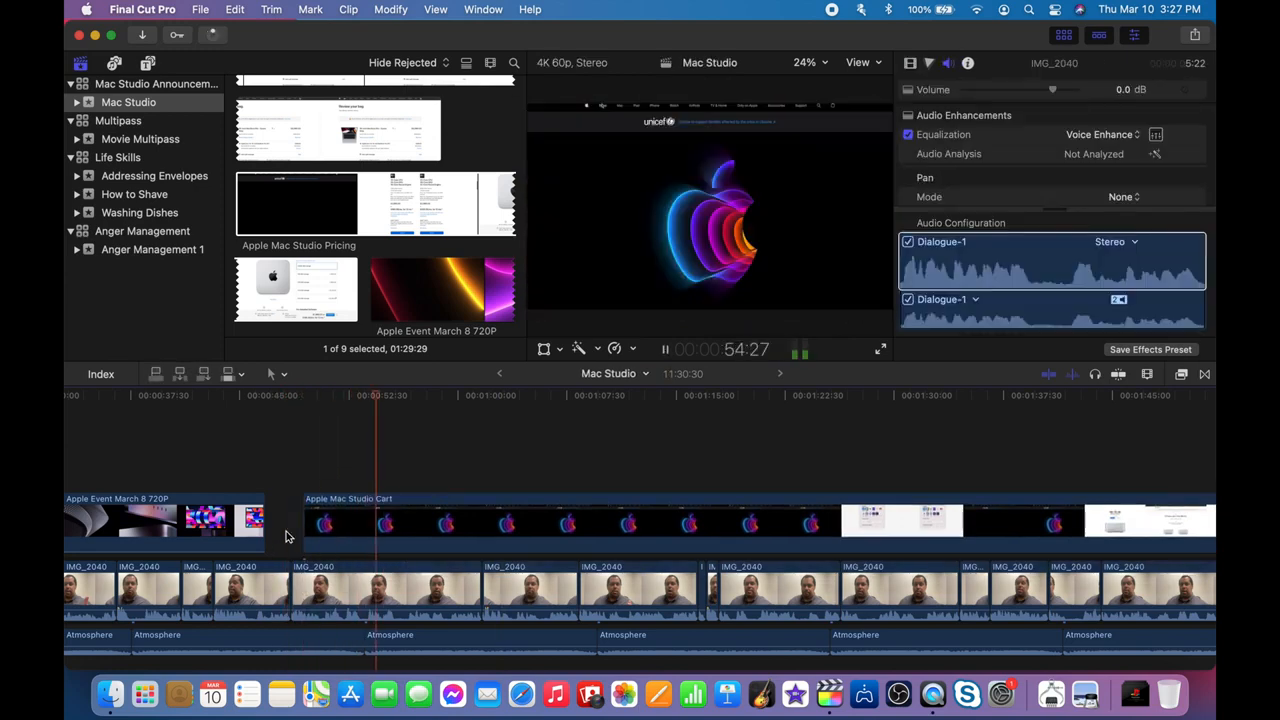
{"action": "key", "text": "space"}
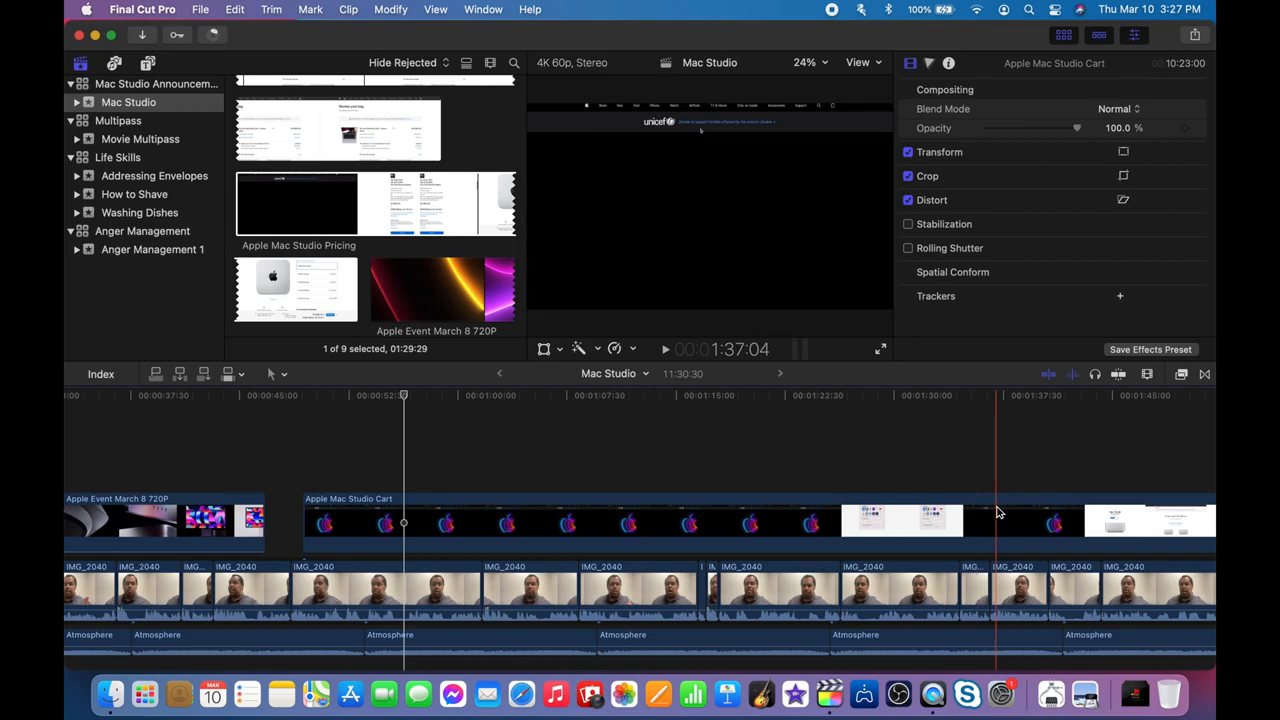
Split the Apple Mac Studio Cart clip at about 1:27 and delete the Apple logo part before the cut.
{"action": "left_click", "coordinate": [982, 514]}
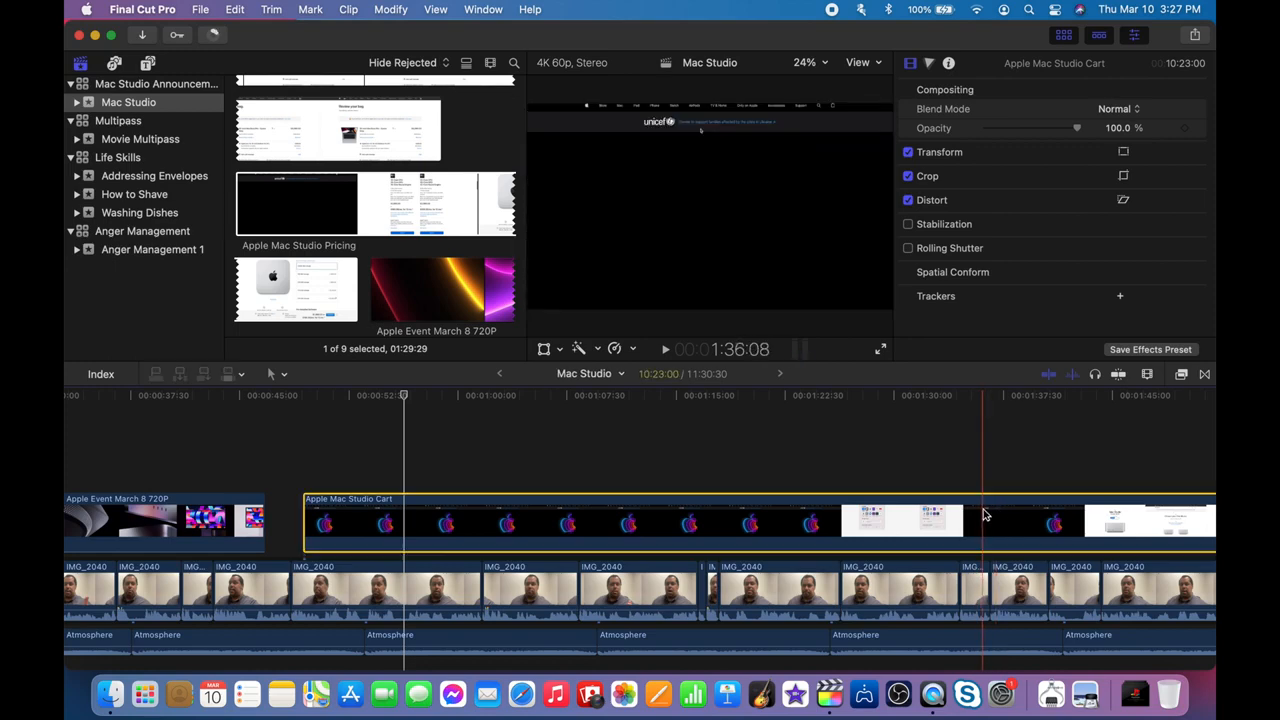
{"action": "key", "text": "super+b"}
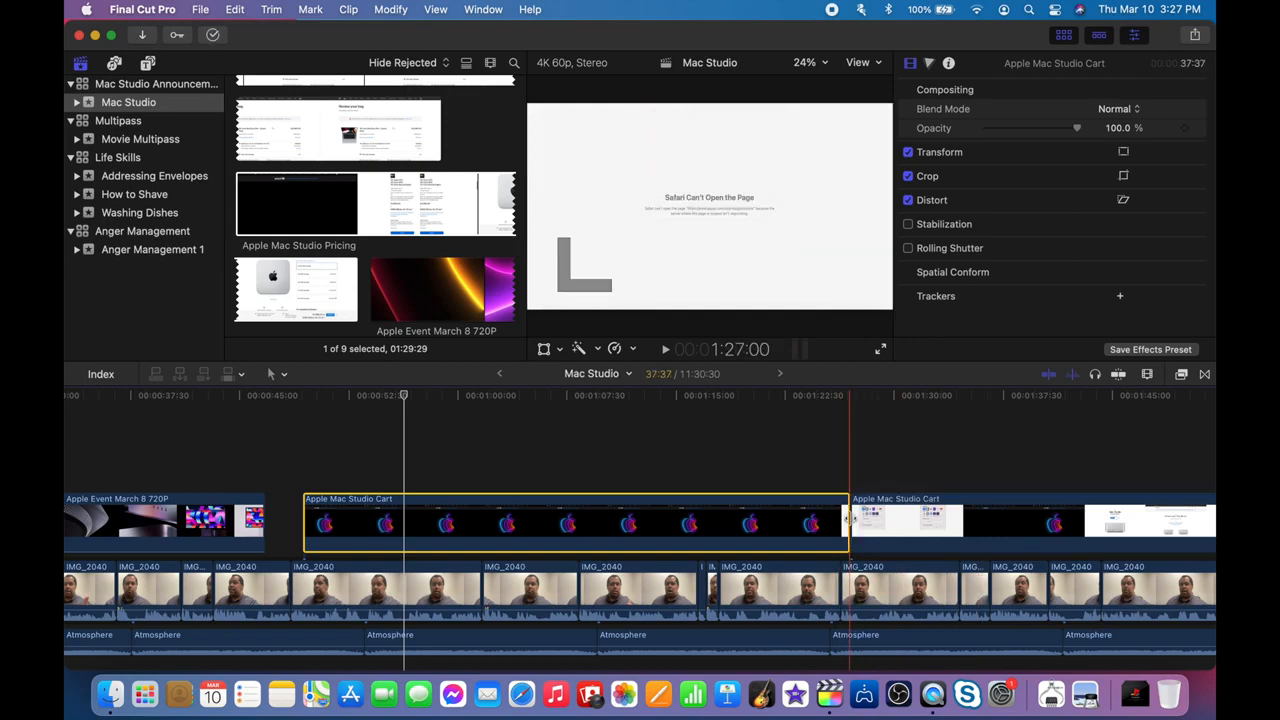
{"action": "key", "text": "Delete"}
Move the shortened Apple Mac Studio Cart clip to about 56 seconds and play that stretch.
{"action": "left_click_drag", "start_coordinate": [903, 533], "coordinate": [452, 533]}
{"action": "key", "text": "space"}
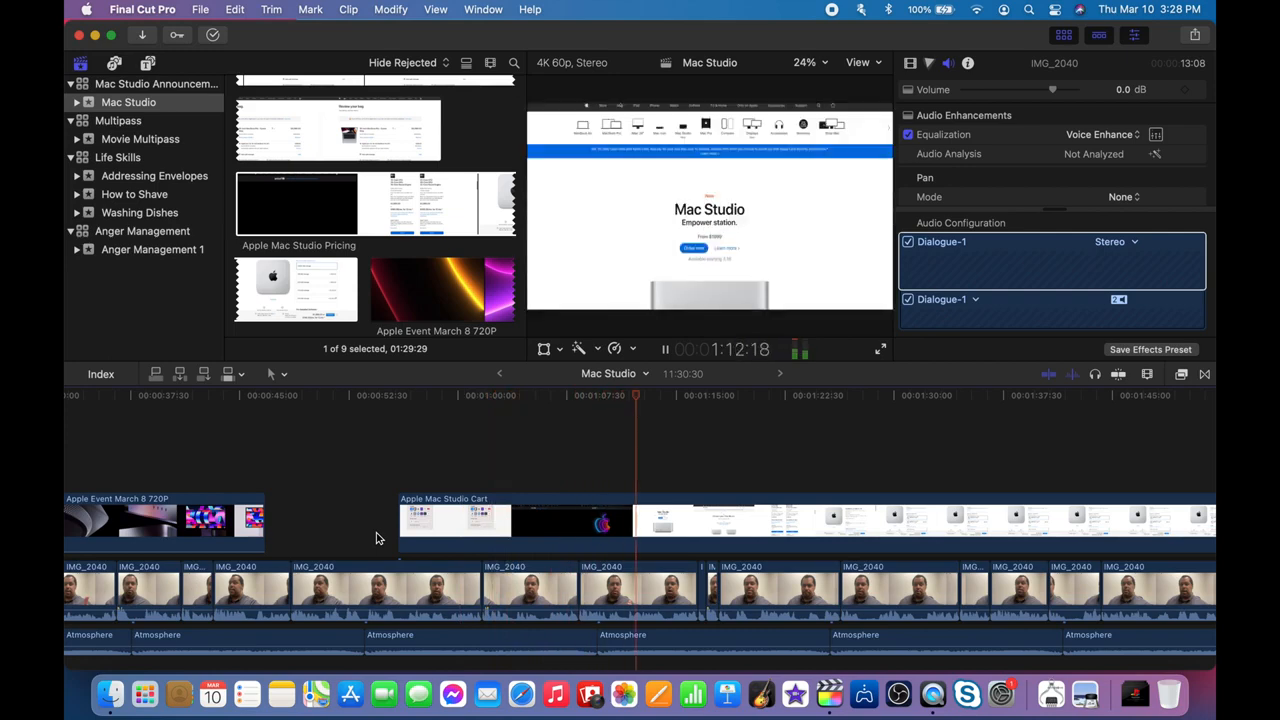
{"action": "key", "text": "space"}
Split the Apple Mac Studio Cart clip at about 2:43 and 3:39 to isolate the Apple Studio Display section.
{"action": "scroll", "coordinate": [663, 531], "scroll_direction": "right", "scroll_amount": 10}
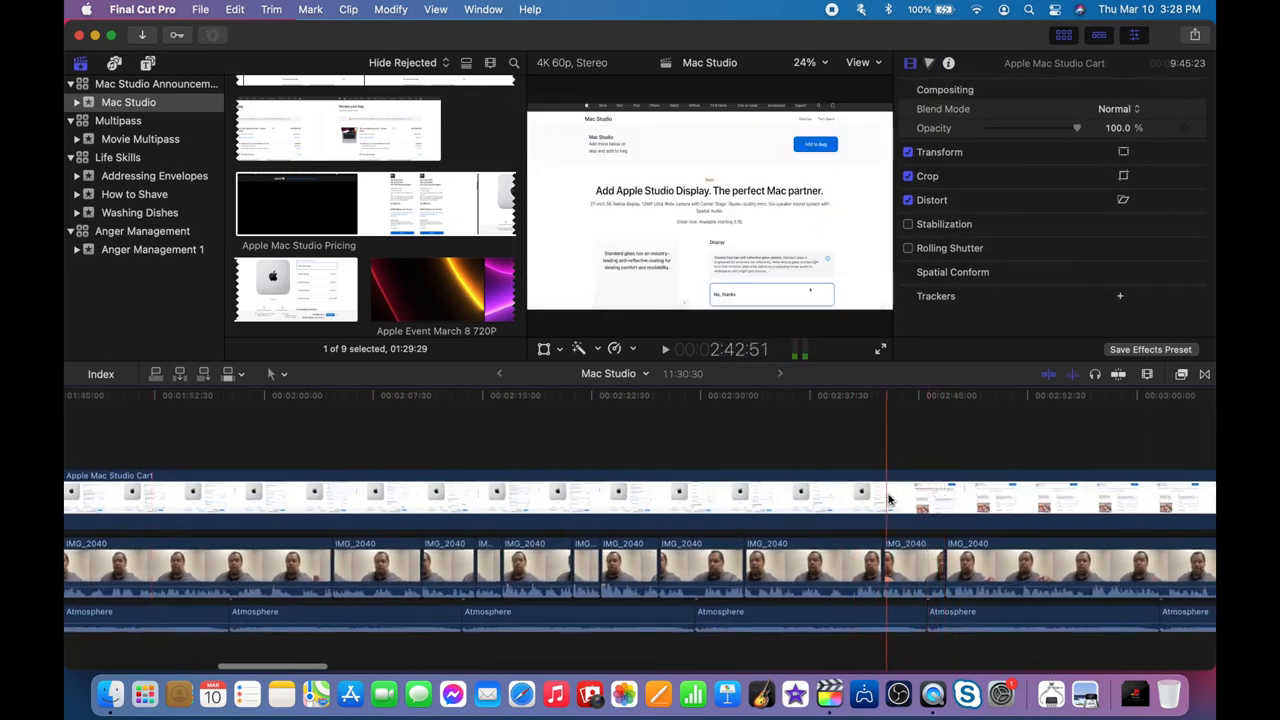
{"action": "left_click", "coordinate": [882, 500]}
{"action": "key", "text": "super+b"}
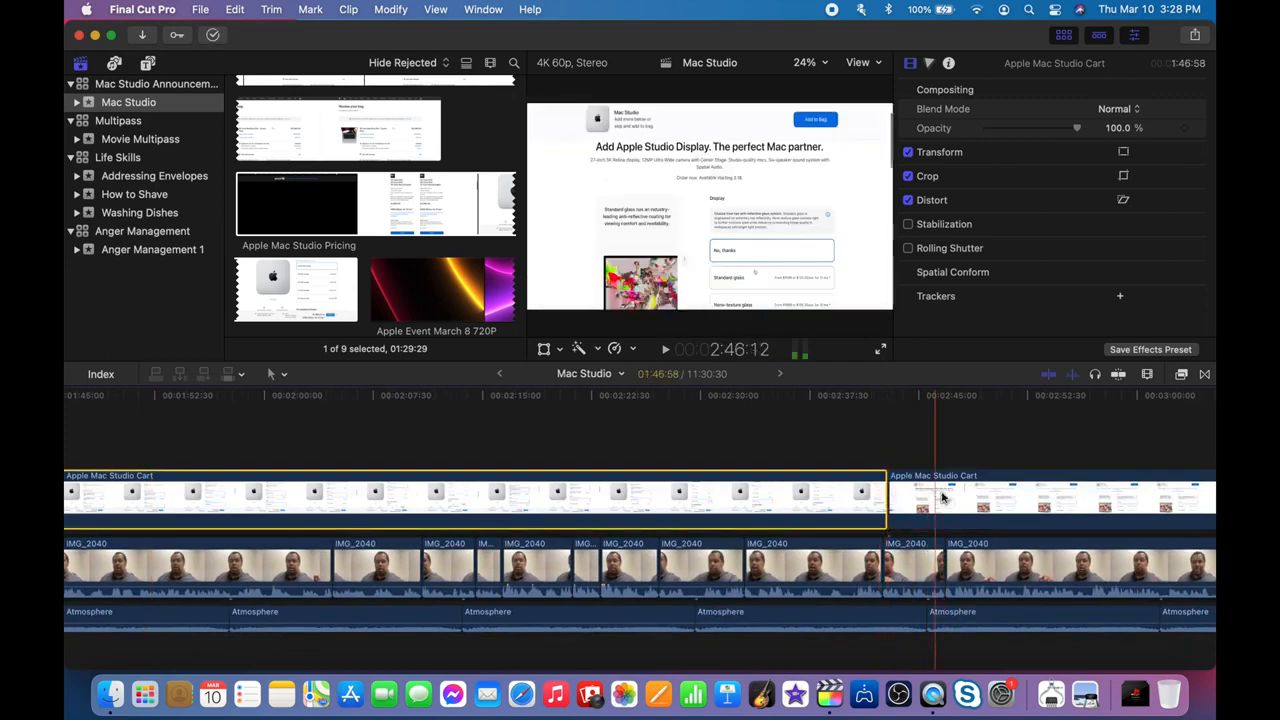
{"action": "scroll", "coordinate": [1000, 500], "scroll_direction": "right", "scroll_amount": 5}
{"action": "scroll", "coordinate": [1030, 505], "scroll_direction": "right", "scroll_amount": 3}
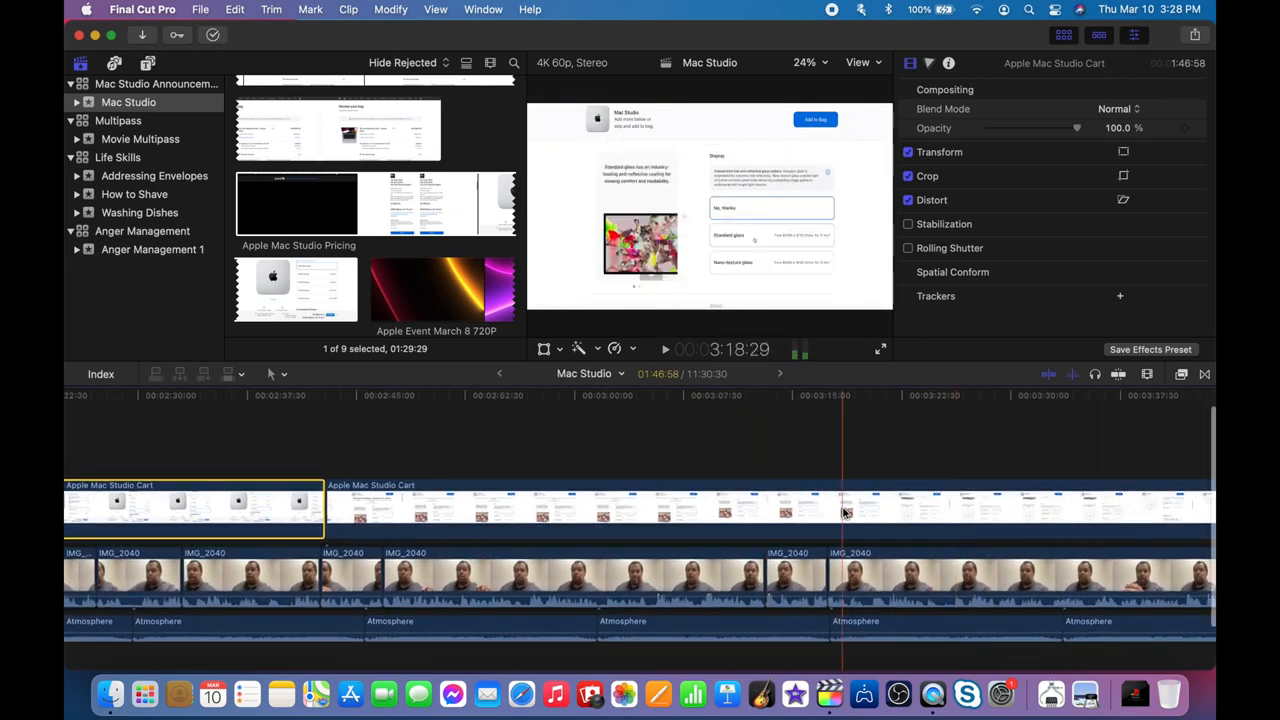
{"action": "left_click", "coordinate": [1143, 514]}
{"action": "key", "text": "super+b"}
Copy the isolated Studio Display section, paste it above the Cart clip starting at about 1:03, and play it.
{"action": "key", "text": "super+c"}
{"action": "scroll", "coordinate": [986, 537], "scroll_direction": "left", "scroll_amount": 15}
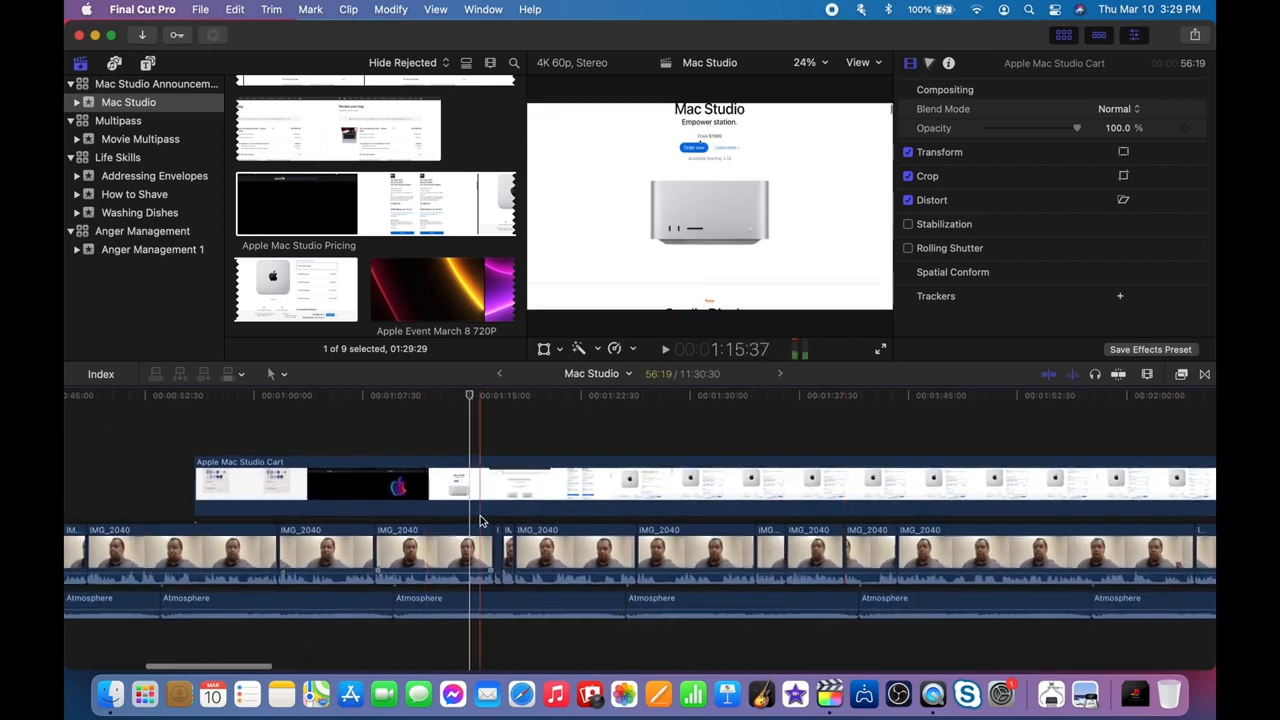
{"action": "left_click", "coordinate": [347, 435]}
{"action": "key", "text": "super+v"}
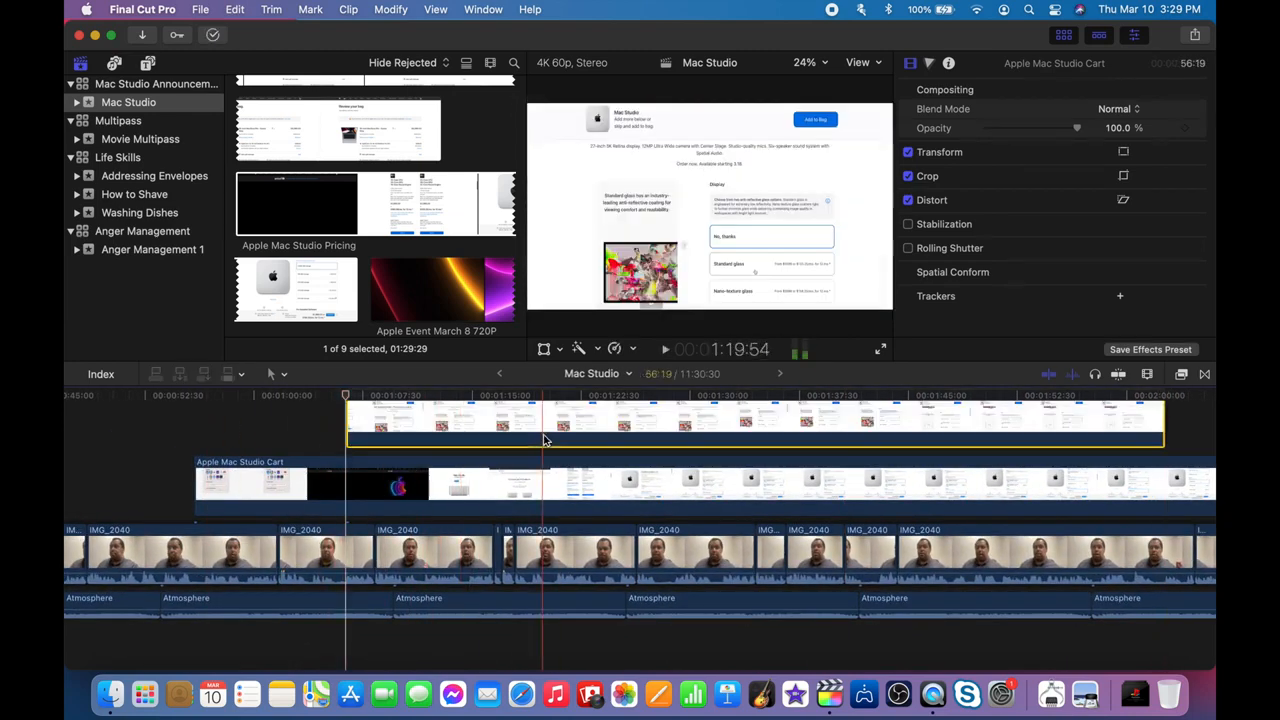
{"action": "left_click_drag", "start_coordinate": [540, 439], "coordinate": [494, 440]}
{"action": "left_click", "coordinate": [256, 437]}
{"action": "key", "text": "space"}
{"action": "scroll", "coordinate": [256, 437], "scroll_direction": "up", "scroll_amount": 2}
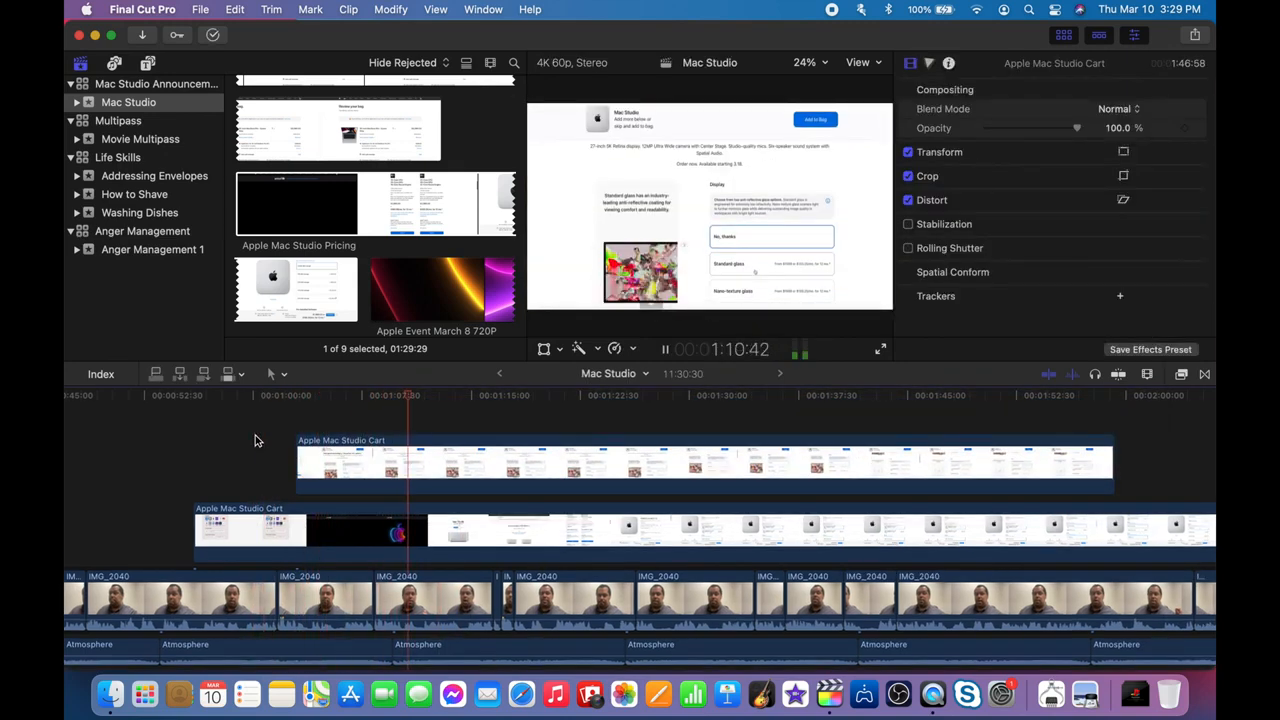
Split the pasted Studio Display clip at about 1:19, delete the part after the cut, and resume playback.
{"action": "scroll", "coordinate": [300, 450], "scroll_direction": "right", "scroll_amount": 5}
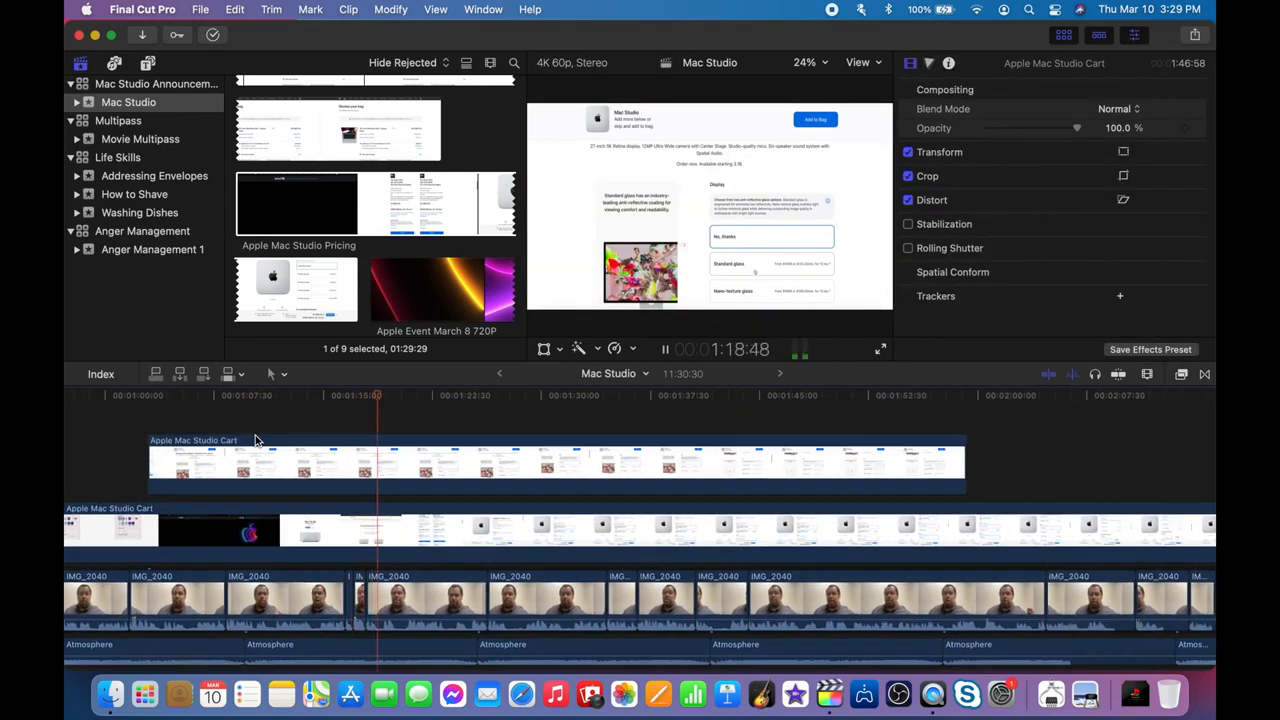
{"action": "key", "text": "space"}
{"action": "left_click", "coordinate": [340, 465]}
{"action": "key", "text": "super+b"}
{"action": "left_click", "coordinate": [369, 466]}
{"action": "key", "text": "BackSpace"}
{"action": "key", "text": "space"}
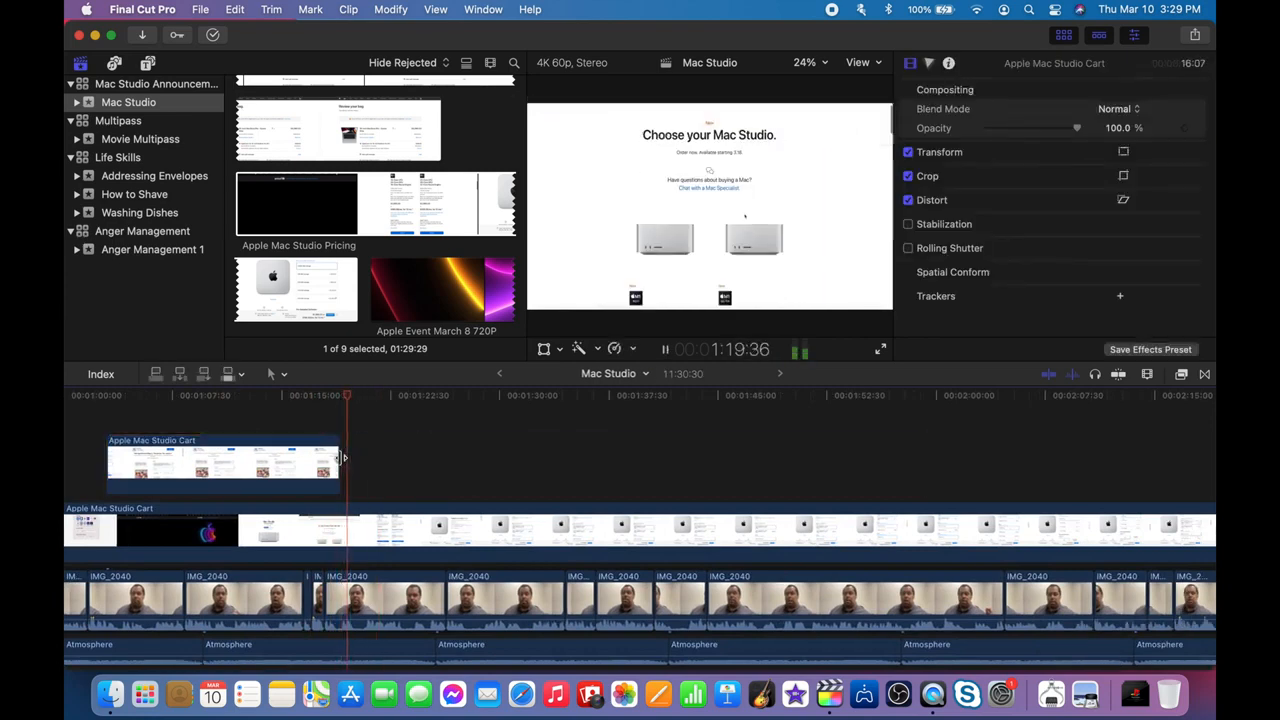
Play the Apple Mac Studio Cart footage through to about 1:51 to check it against the narration.
{"action": "scroll", "coordinate": [341, 457], "scroll_direction": "right", "scroll_amount": 2}
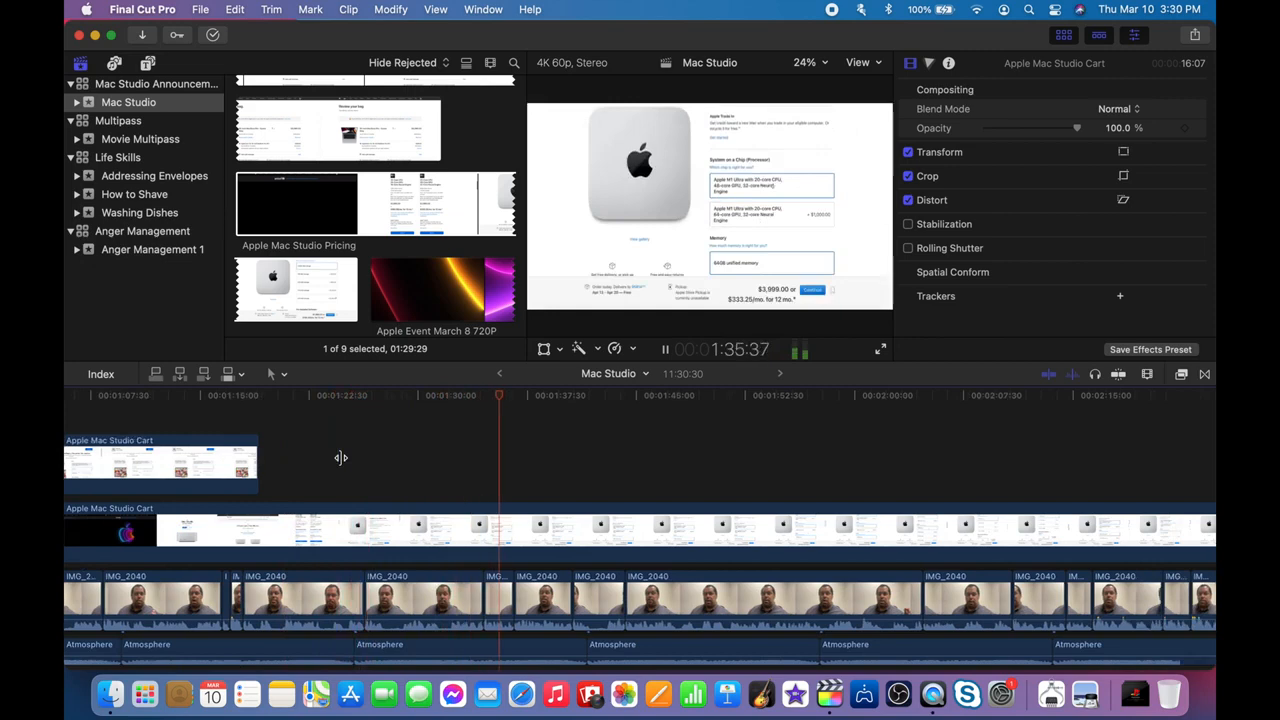
{"action": "scroll", "coordinate": [340, 460], "scroll_direction": "right", "scroll_amount": 3}
{"action": "scroll", "coordinate": [340, 462], "scroll_direction": "right", "scroll_amount": 5}
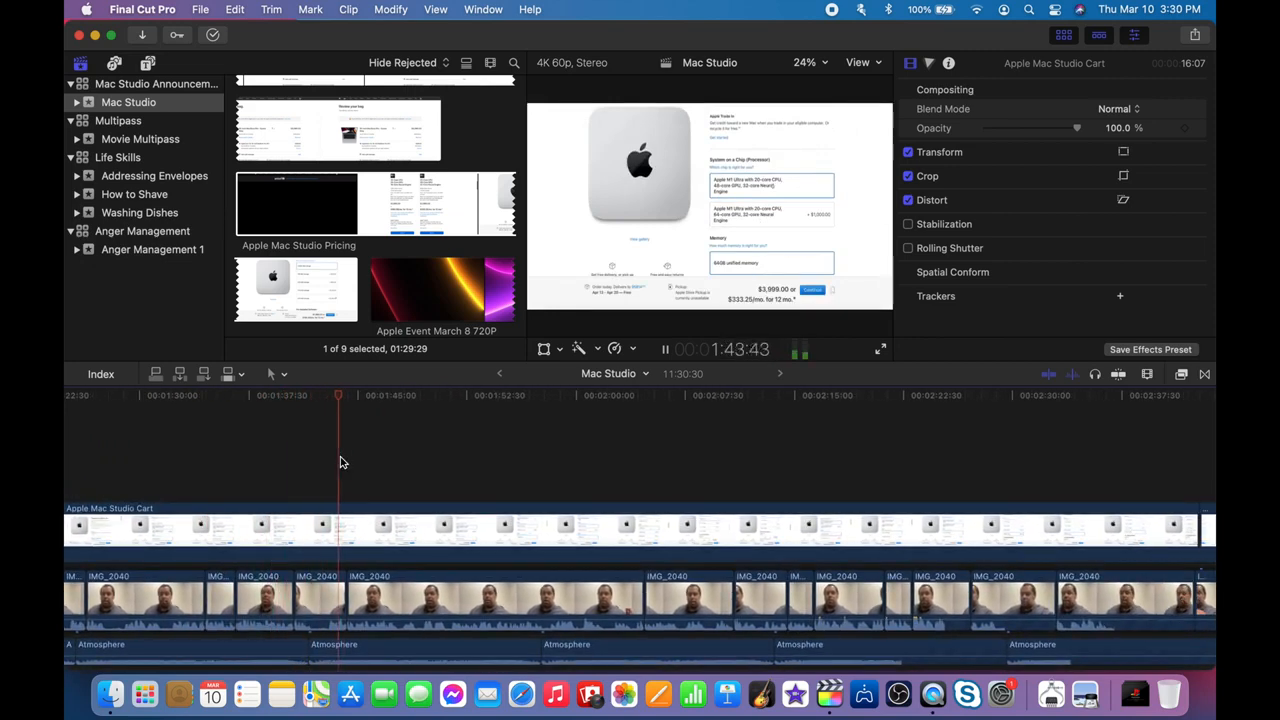
{"action": "scroll", "coordinate": [340, 462], "scroll_direction": "right", "scroll_amount": 1}
{"action": "scroll", "coordinate": [340, 460], "scroll_direction": "right", "scroll_amount": 3}
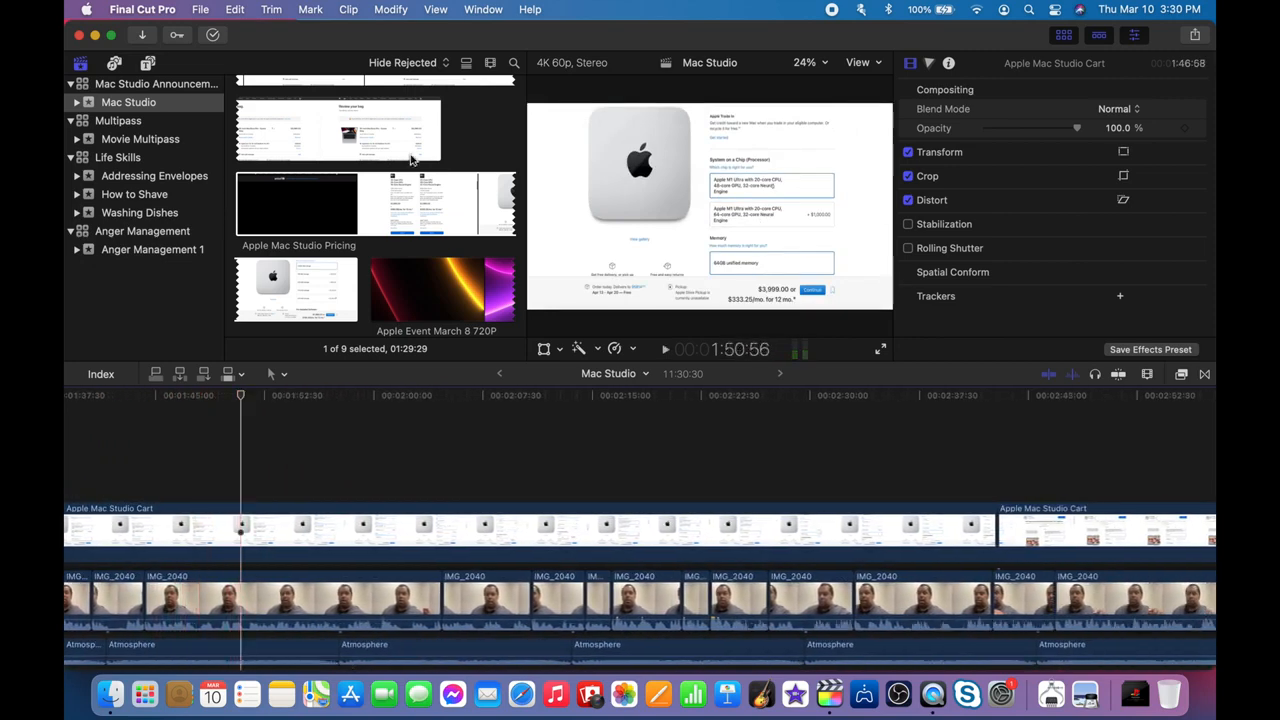
Split the main Apple Mac Studio Cart clip at about 1:19 and trim the end of its first part slightly.
{"action": "left_click", "coordinate": [390, 210]}
{"action": "scroll", "coordinate": [403, 211], "scroll_direction": "up", "scroll_amount": 1}
{"action": "scroll", "coordinate": [309, 457], "scroll_direction": "left", "scroll_amount": 10}
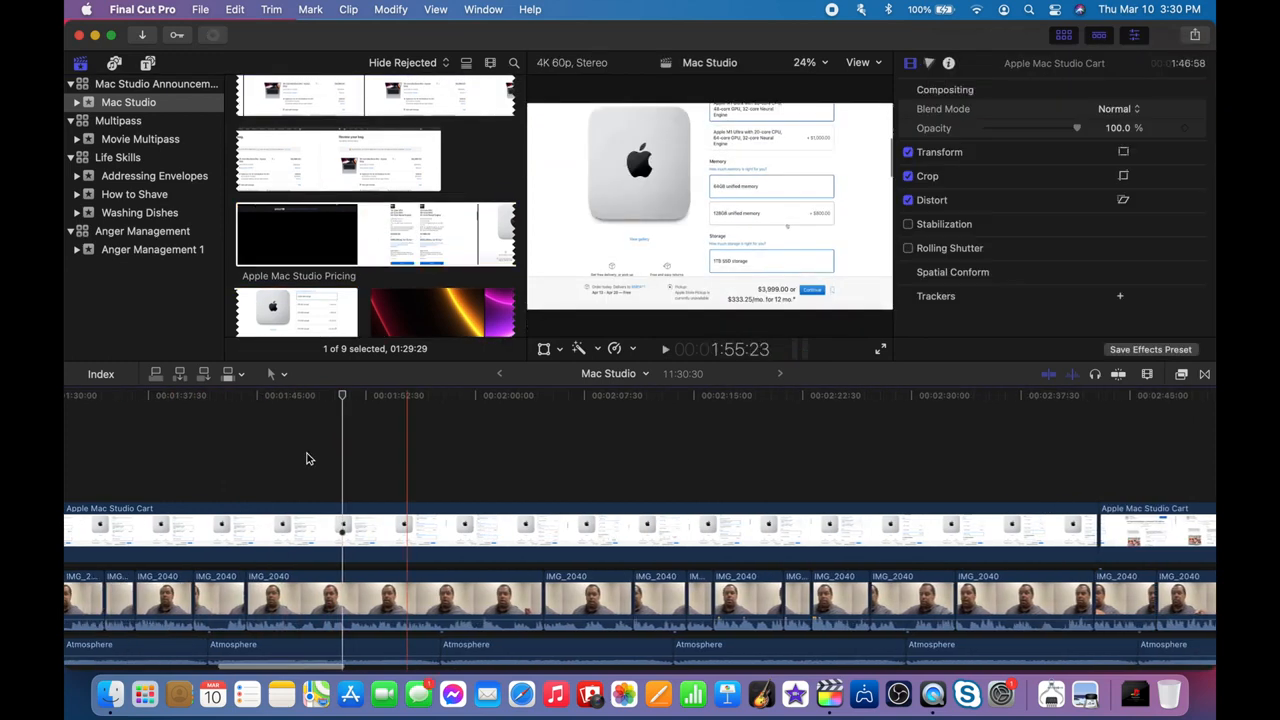
{"action": "left_click", "coordinate": [297, 535]}
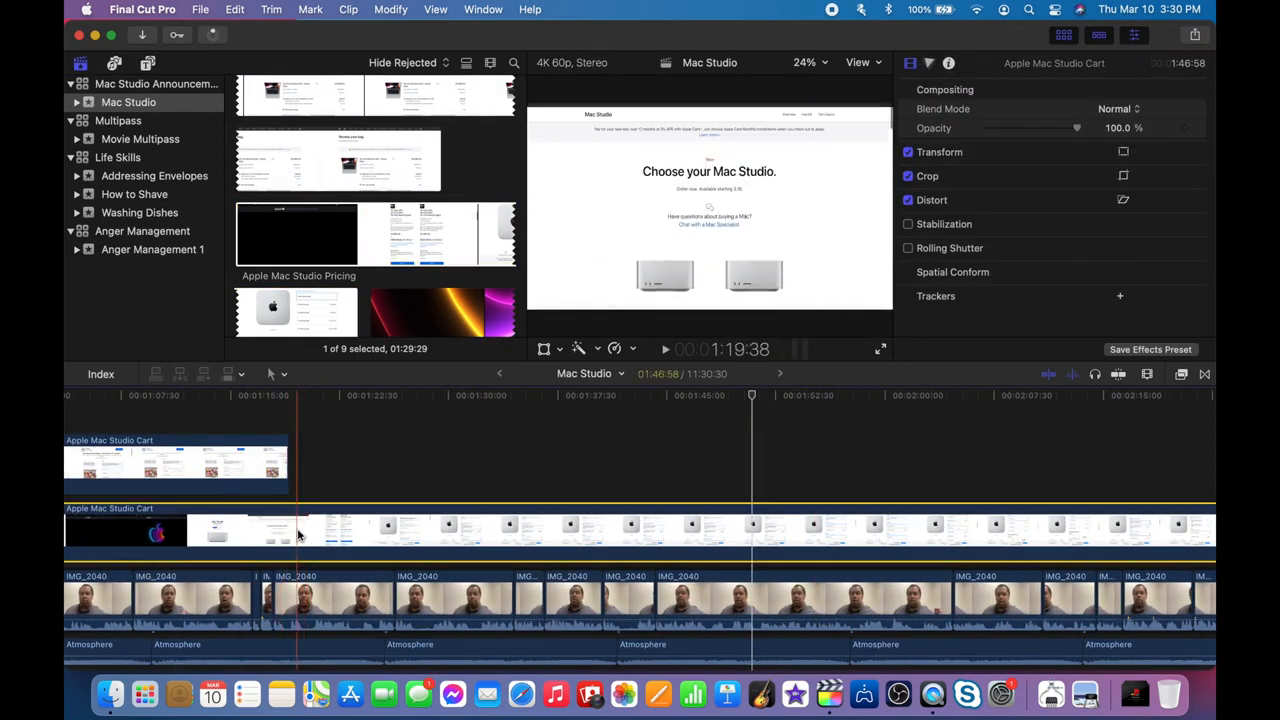
{"action": "key", "text": "super+b"}
{"action": "left_click_drag", "start_coordinate": [296, 530], "coordinate": [284, 530]}
Add the Apple Mac Studio Pricing clip at about 1:20 and move the following Cart section to about 1:56.
{"action": "left_click", "coordinate": [397, 252]}
{"action": "left_click_drag", "start_coordinate": [397, 252], "coordinate": [301, 508]}
{"action": "left_click_drag", "start_coordinate": [326, 525], "coordinate": [841, 514]}
Move the later Apple Mac Studio Cart sections further along the timeline, with the last one at about 5:11.
{"action": "scroll", "coordinate": [841, 514], "scroll_direction": "right", "scroll_amount": 10}
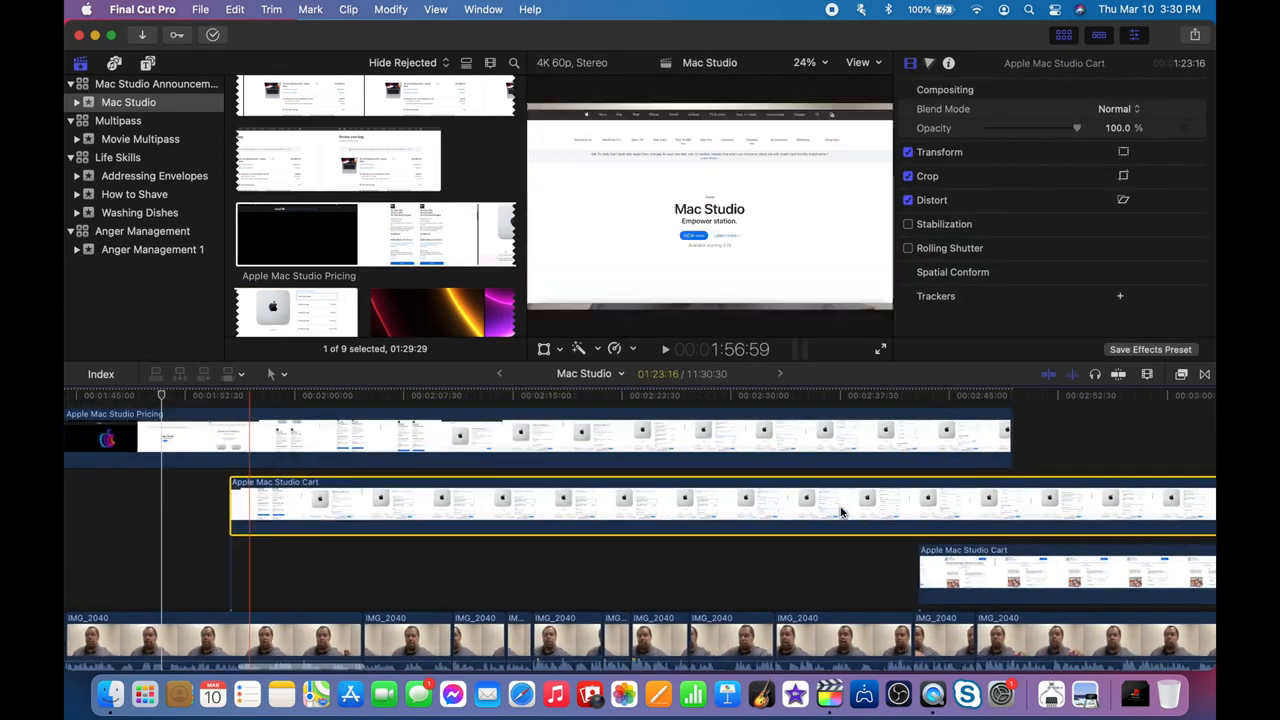
{"action": "left_click_drag", "start_coordinate": [1008, 571], "coordinate": [1028, 555]}
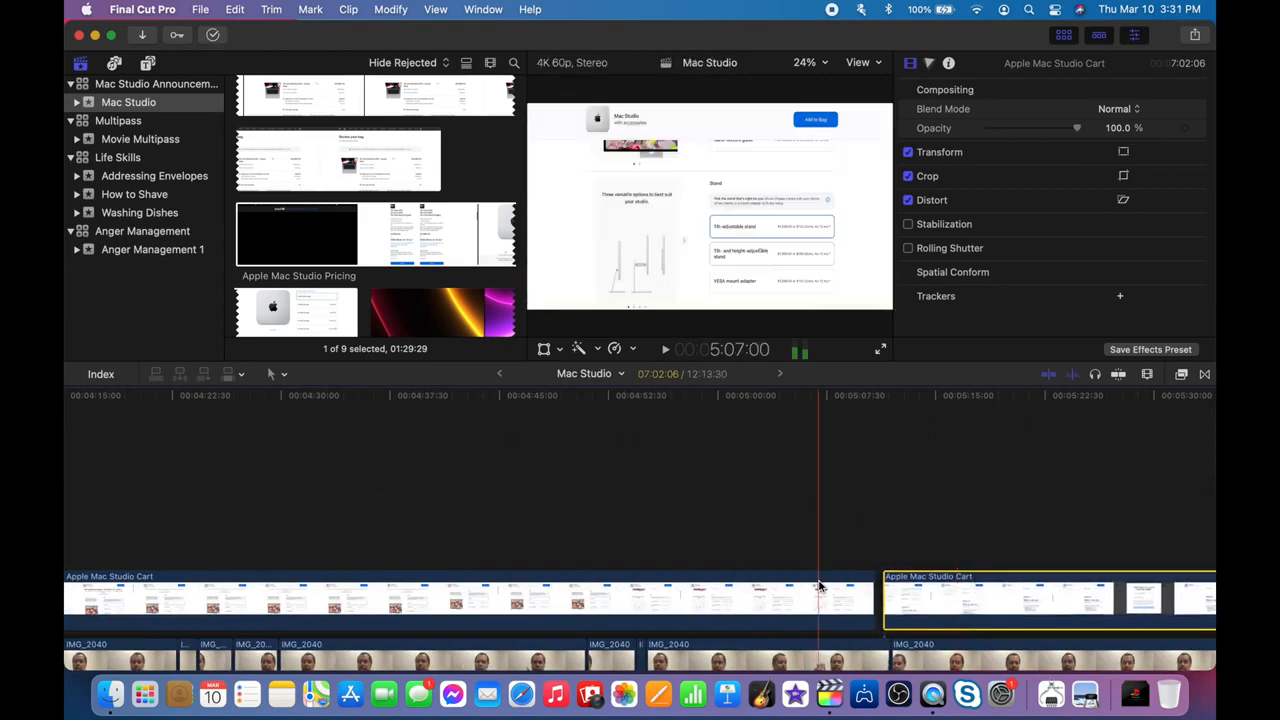
{"action": "left_click", "coordinate": [815, 585]}
{"action": "scroll", "coordinate": [720, 588], "scroll_direction": "left", "scroll_amount": 10}
{"action": "scroll", "coordinate": [630, 591], "scroll_direction": "left", "scroll_amount": 8}
{"action": "left_click_drag", "start_coordinate": [343, 610], "coordinate": [859, 577]}
{"action": "scroll", "coordinate": [859, 580], "scroll_direction": "left", "scroll_amount": 8}
{"action": "scroll", "coordinate": [886, 606], "scroll_direction": "left", "scroll_amount": 8}
{"action": "left_click", "coordinate": [862, 576]}
{"action": "scroll", "coordinate": [860, 571], "scroll_direction": "left", "scroll_amount": 4}
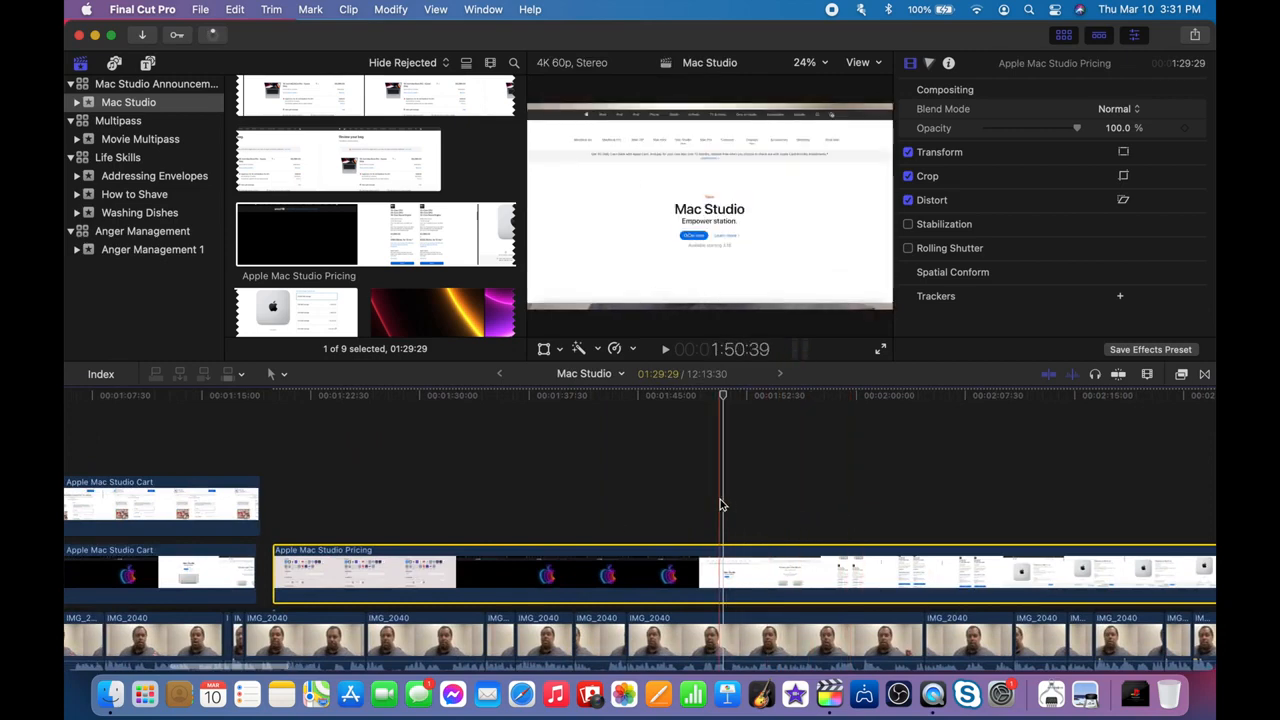
Align the Apple Mac Studio Pricing clip to about 1:19, split it at about 2:01, and delete the first part.
{"action": "left_click_drag", "start_coordinate": [580, 568], "coordinate": [561, 568]}
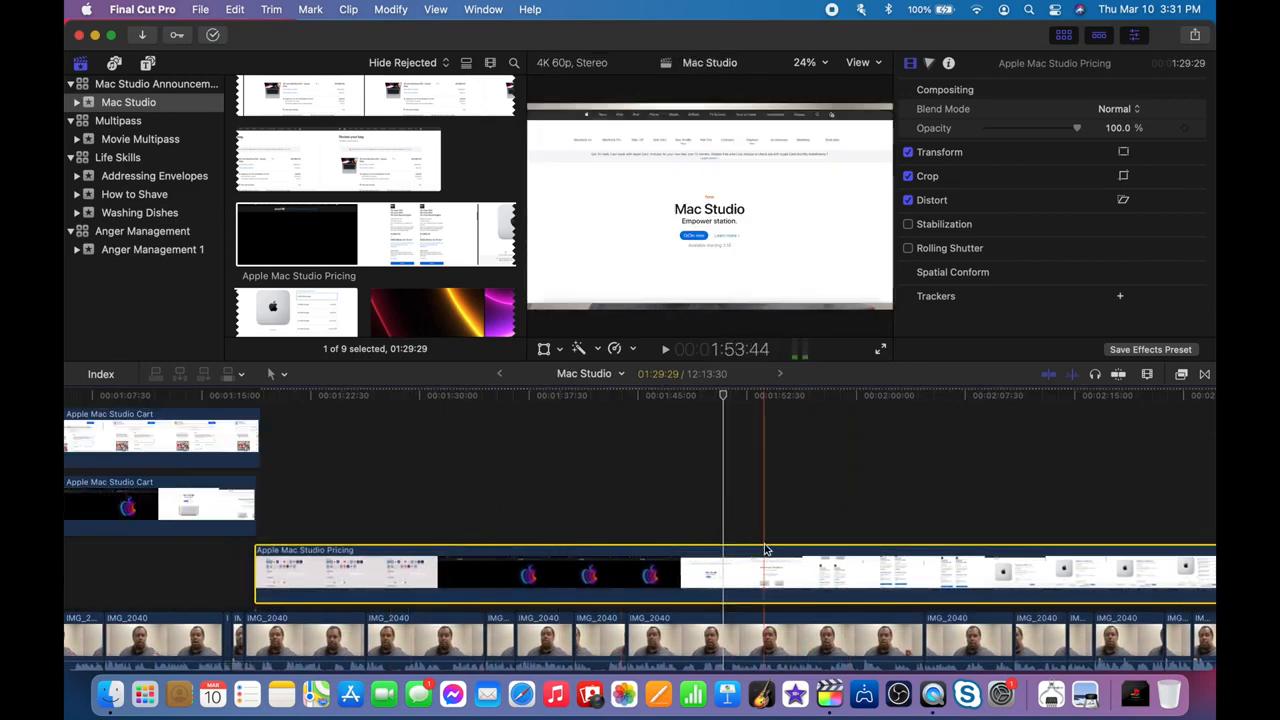
{"action": "key", "text": "super+b"}
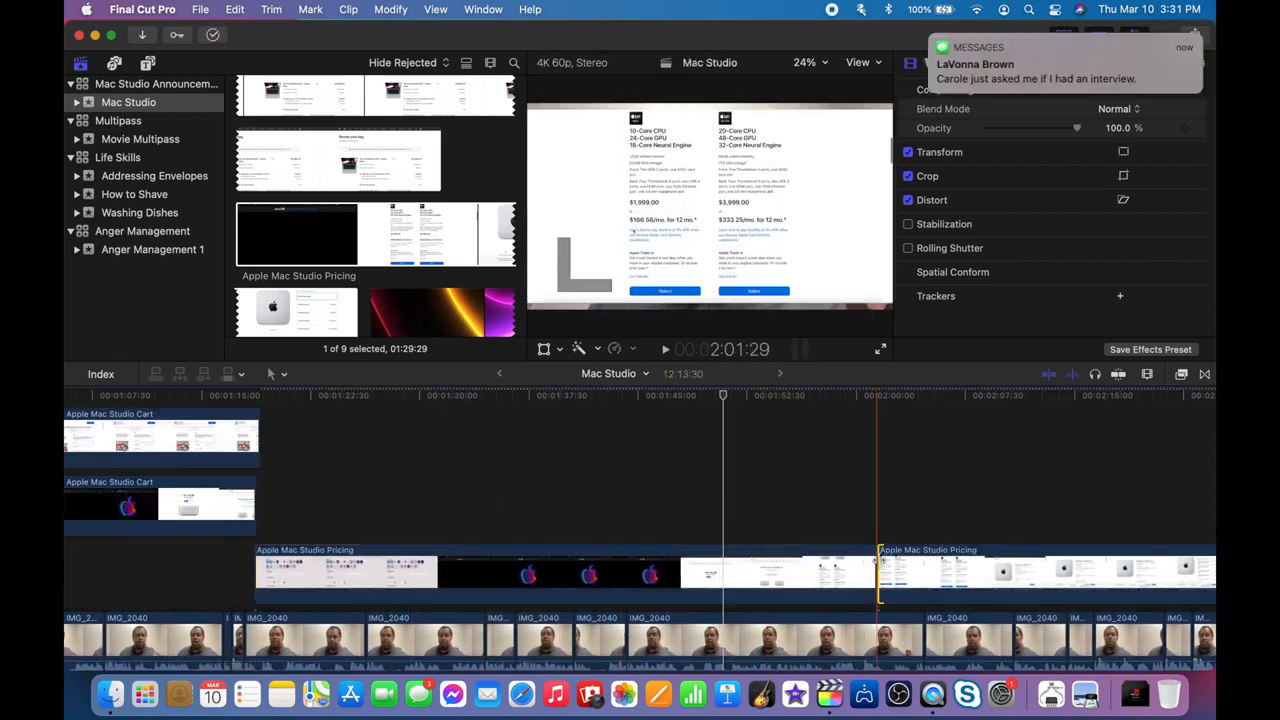
{"action": "key", "text": "Delete"}
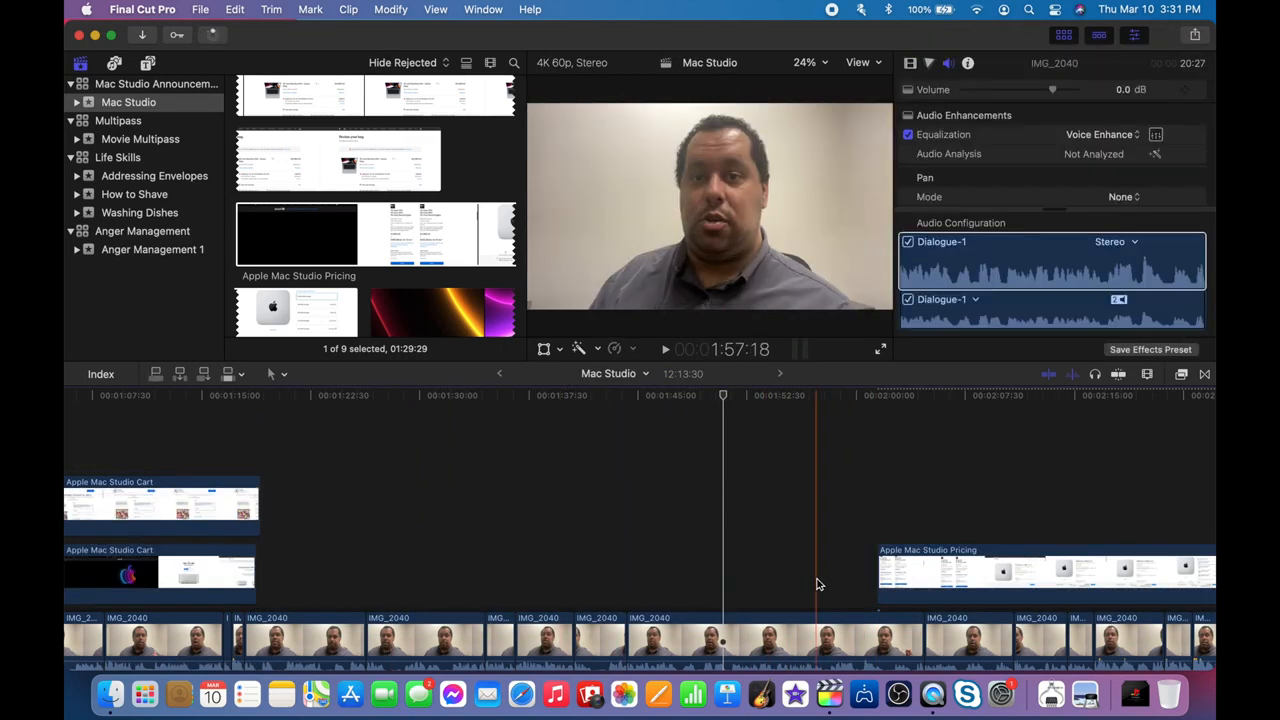
Move the remaining Apple Mac Studio Pricing clip to about 1:19 and adjust its framing to fill the viewer.
{"action": "left_click_drag", "start_coordinate": [890, 575], "coordinate": [274, 575]}
{"action": "left_click_drag", "start_coordinate": [709, 110], "coordinate": [748, 136]}
{"action": "left_click", "coordinate": [864, 89]}
{"action": "left_click_drag", "start_coordinate": [288, 578], "coordinate": [282, 578]}
Play the Apple Mac Studio Pricing clip from just before its start and try to extend its end.
{"action": "left_click", "coordinate": [224, 584]}
{"action": "key", "text": "space"}
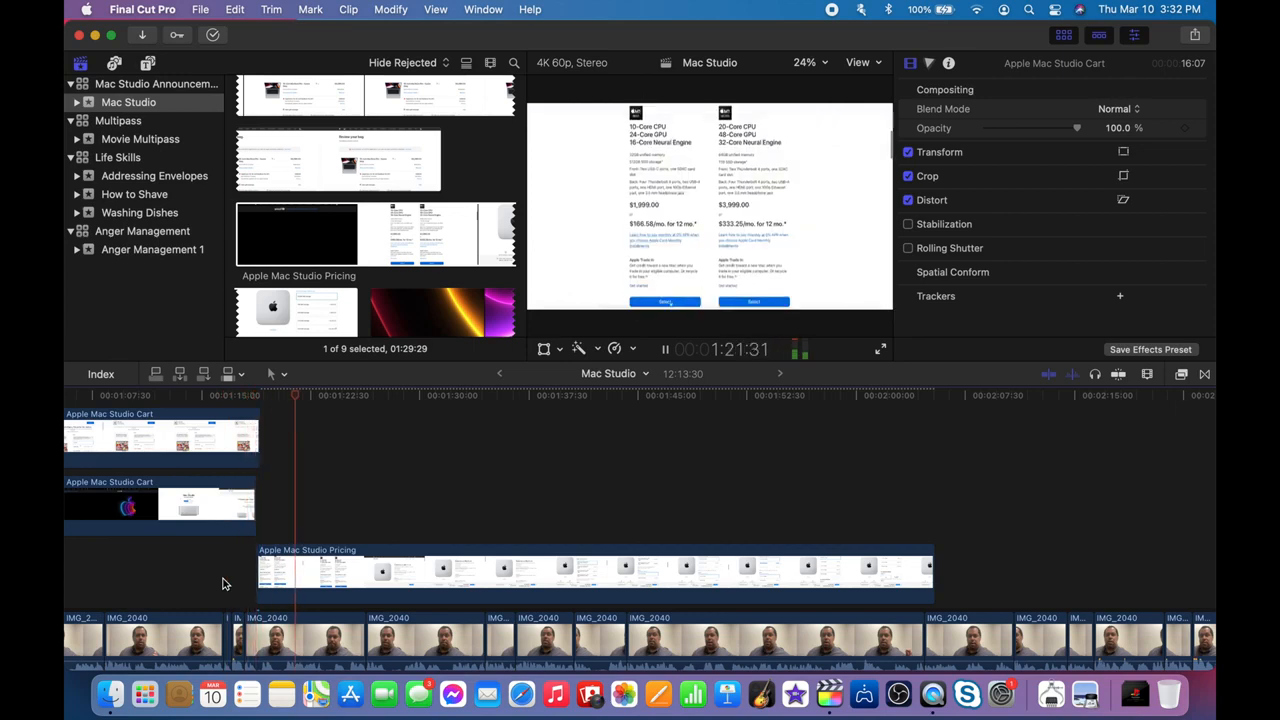
{"action": "left_click_drag", "start_coordinate": [931, 574], "coordinate": [992, 581]}
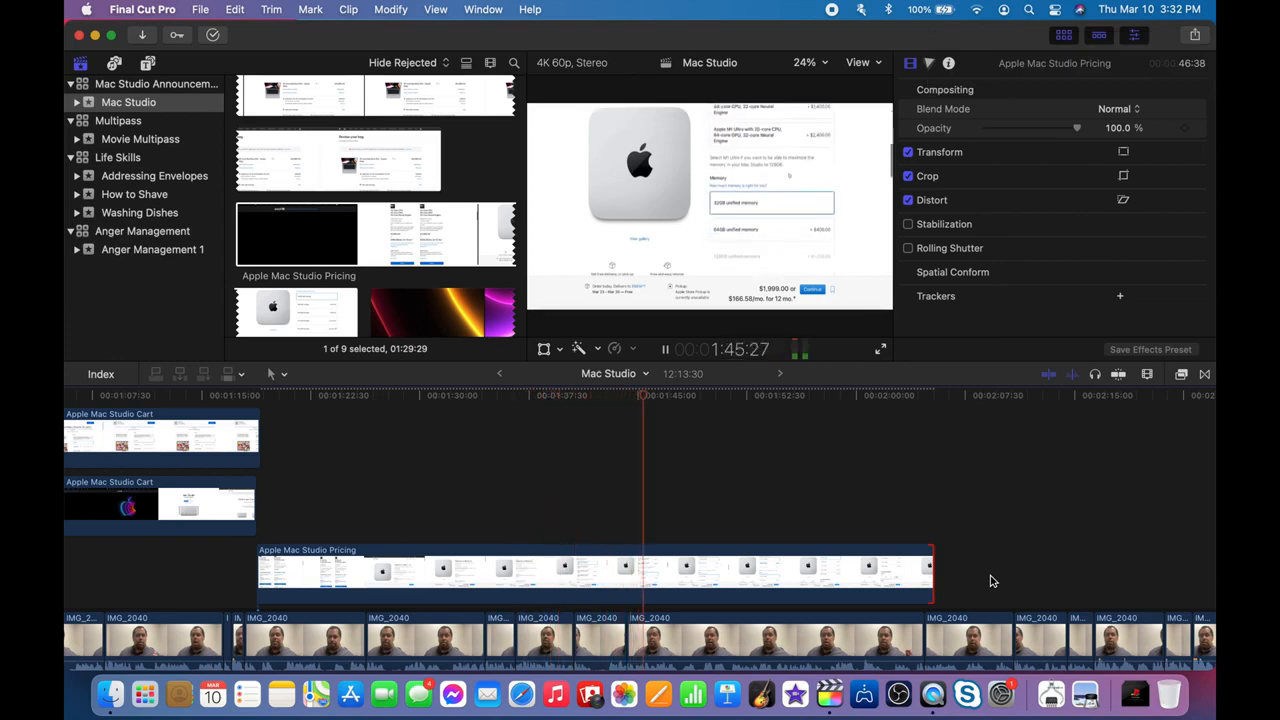
{"action": "left_click", "coordinate": [990, 577]}
{"action": "key", "text": "space"}
{"action": "key", "text": "space"}
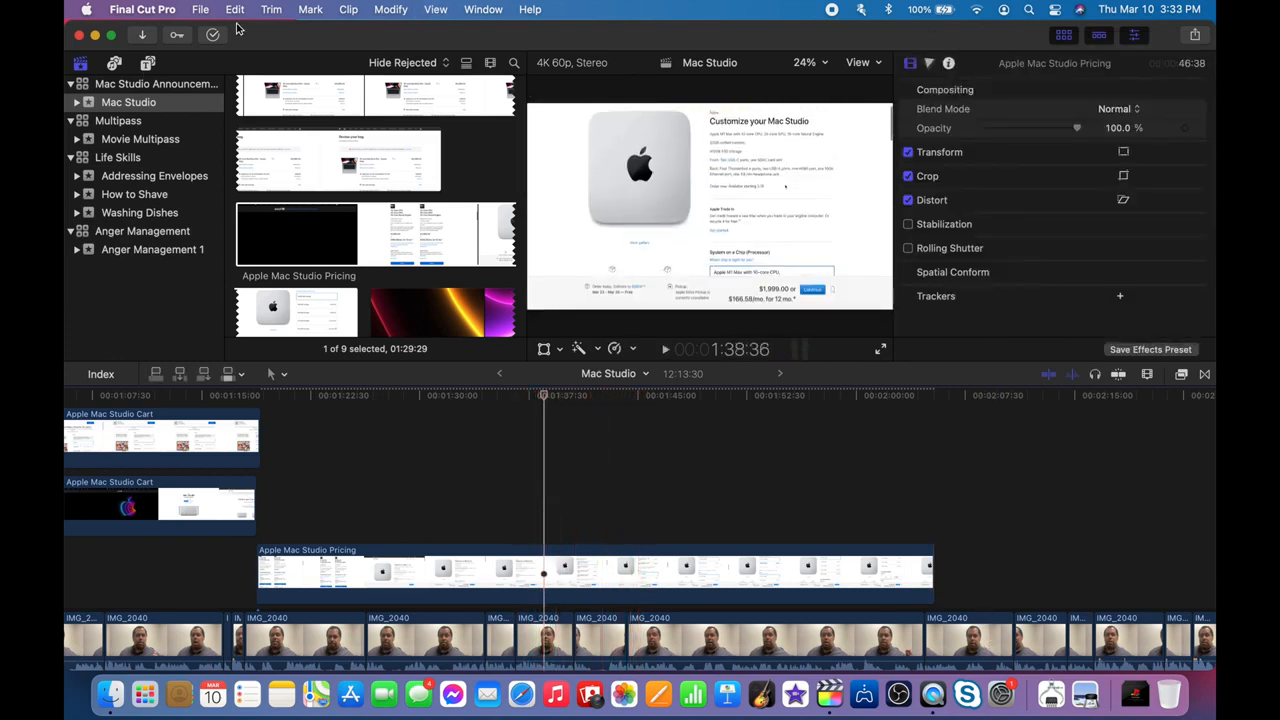
Add a 360° Basic 3D title above the Pricing clip at about 1:38 with the text *$200*.
{"action": "left_click", "coordinate": [147, 62]}
{"action": "left_click_drag", "start_coordinate": [284, 144], "coordinate": [570, 529]}
{"action": "left_click", "coordinate": [932, 63]}
{"action": "triple_click", "coordinate": [968, 143]}
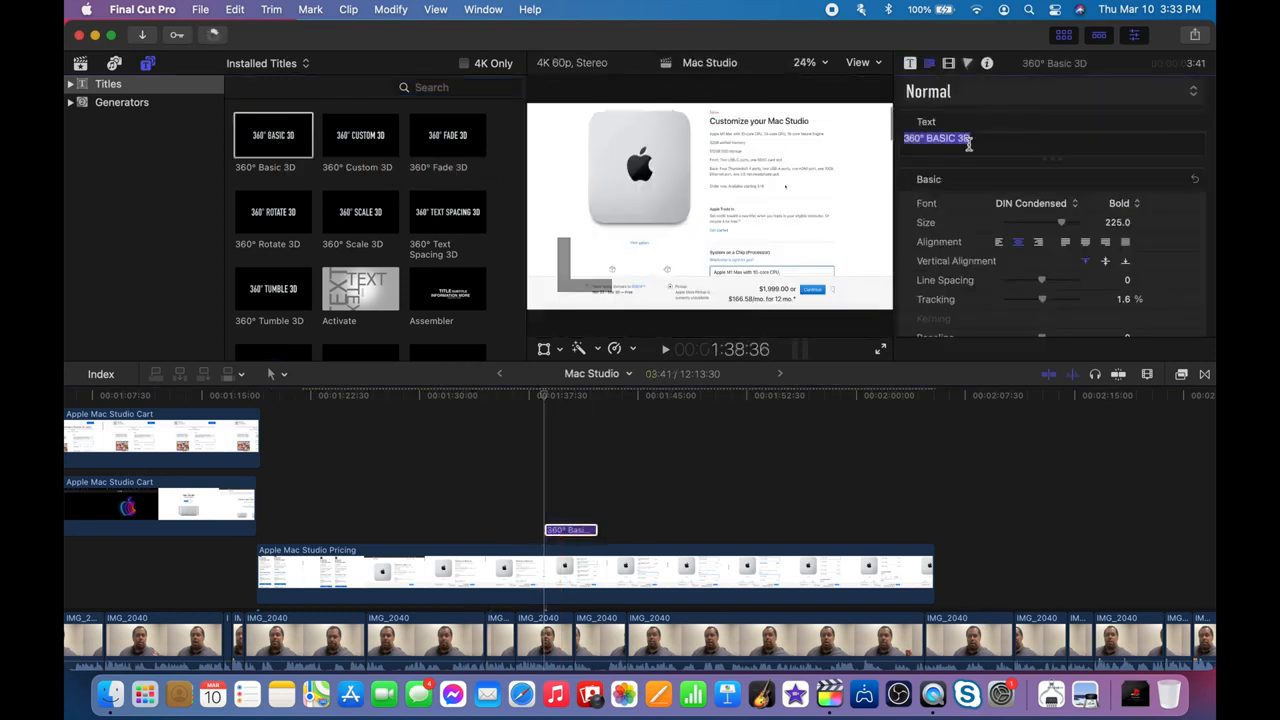
{"action": "type", "text": "\"200\""}
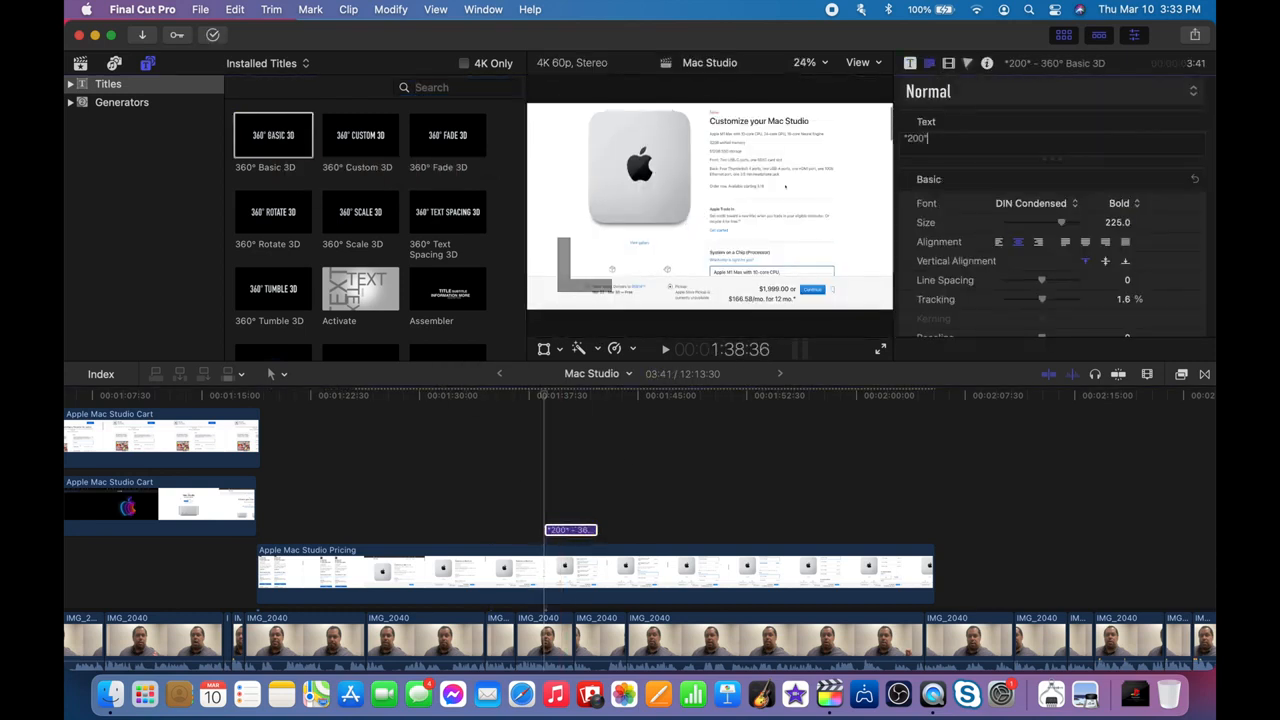
{"action": "left_click", "coordinate": [911, 139]}
{"action": "type", "text": "$"}
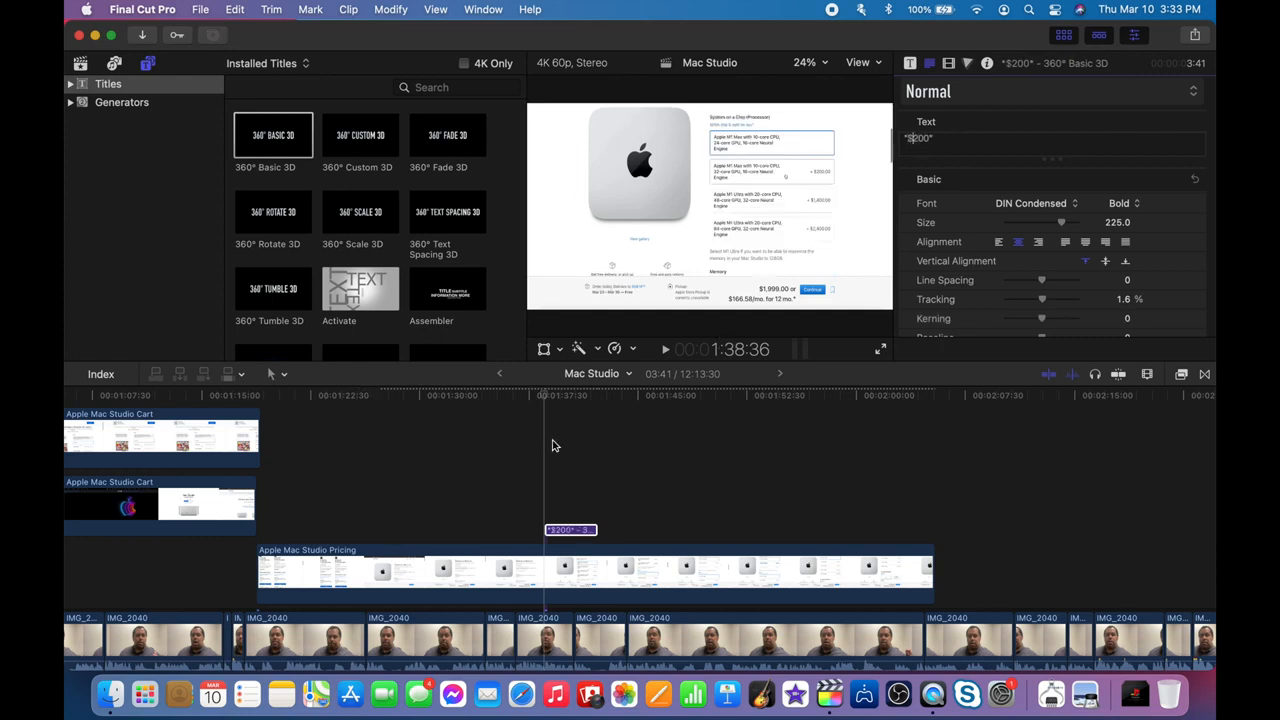
Review the *$200* title at about 1:40, checking its text size, animation parameters, position, rotation and scale settings.
{"action": "left_click", "coordinate": [576, 395]}
{"action": "triple_click", "coordinate": [918, 138]}
{"action": "left_click_drag", "start_coordinate": [1062, 222], "coordinate": [1080, 230]}
{"action": "left_click", "coordinate": [911, 63]}
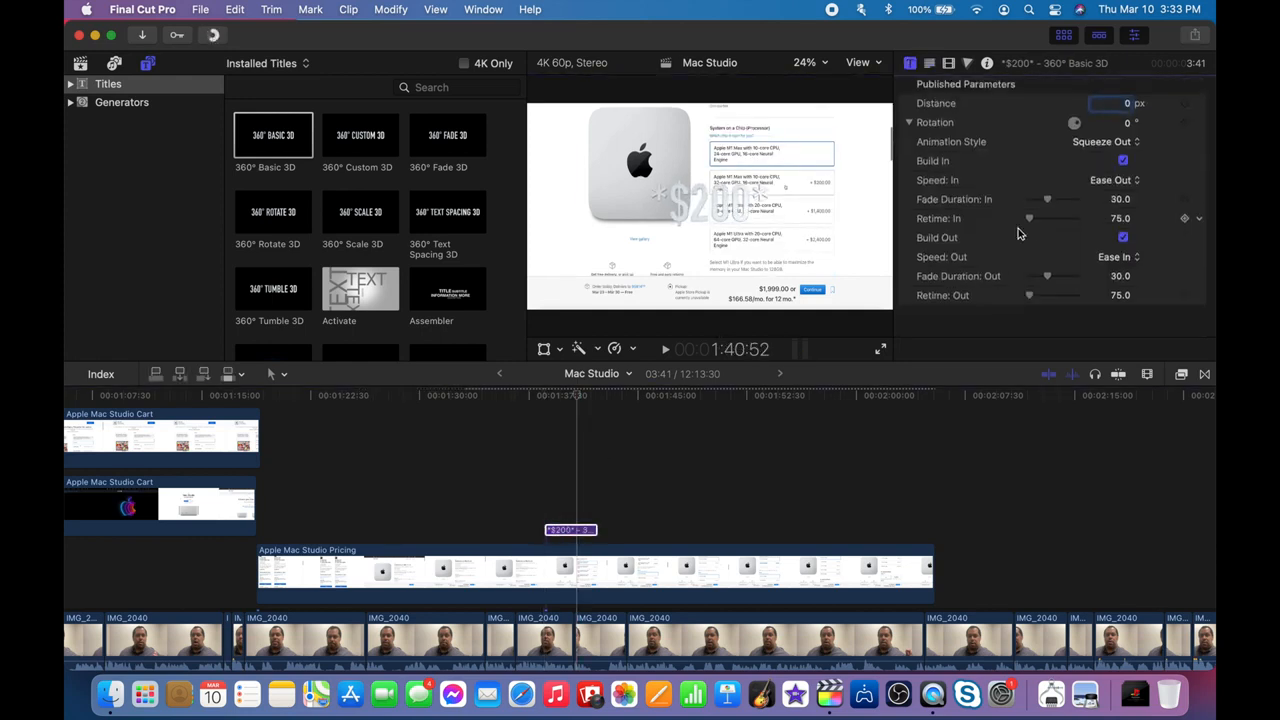
{"action": "left_click", "coordinate": [929, 63]}
{"action": "scroll", "coordinate": [1060, 220], "scroll_direction": "down", "scroll_amount": 15}
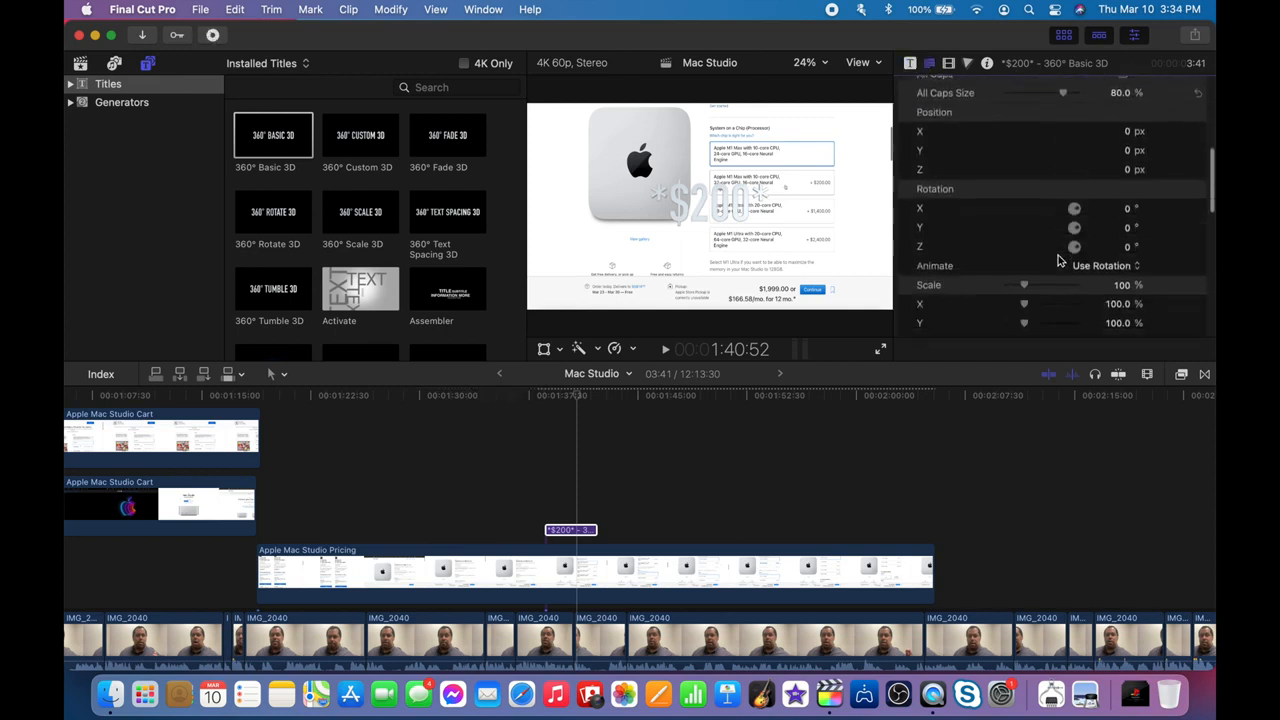
{"action": "left_click", "coordinate": [1138, 296]}
Delete the lower Apple Mac Studio Cart clip starting at about 0:56 and adjust the remaining one to meet the Pricing clip at about 1:19.
{"action": "left_click", "coordinate": [274, 491]}
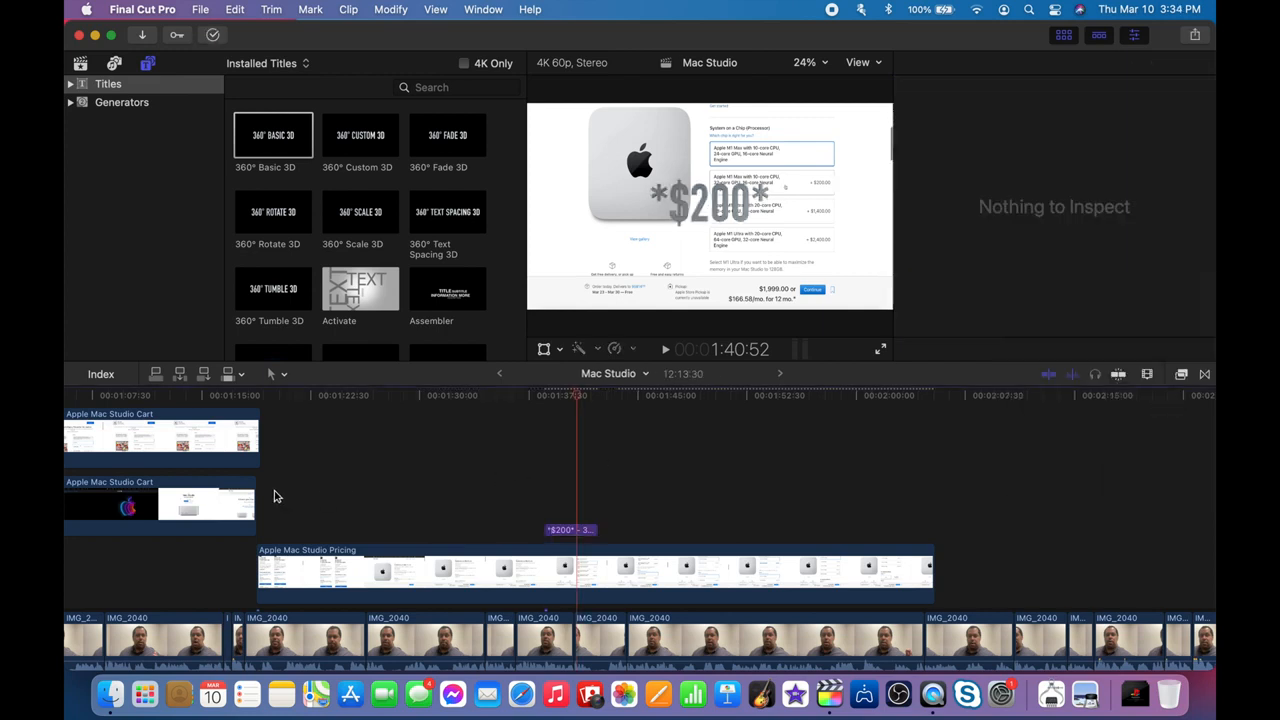
{"action": "left_click", "coordinate": [357, 562]}
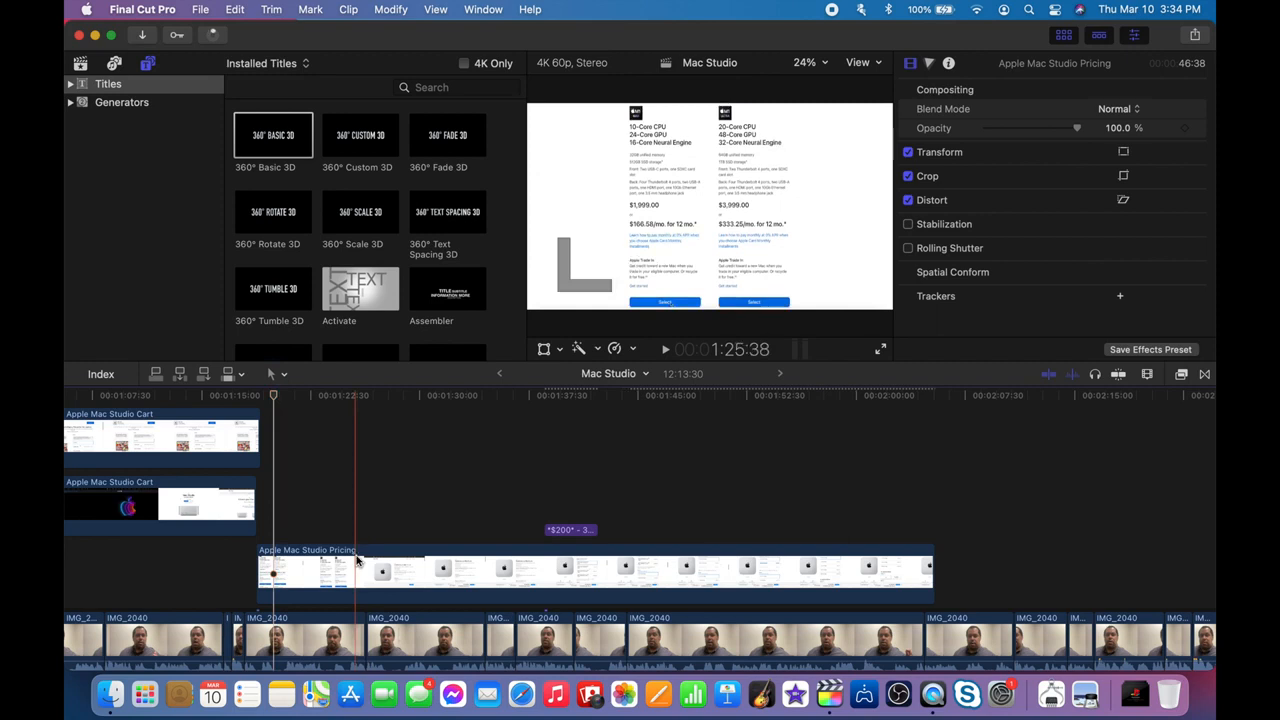
{"action": "left_click", "coordinate": [253, 555]}
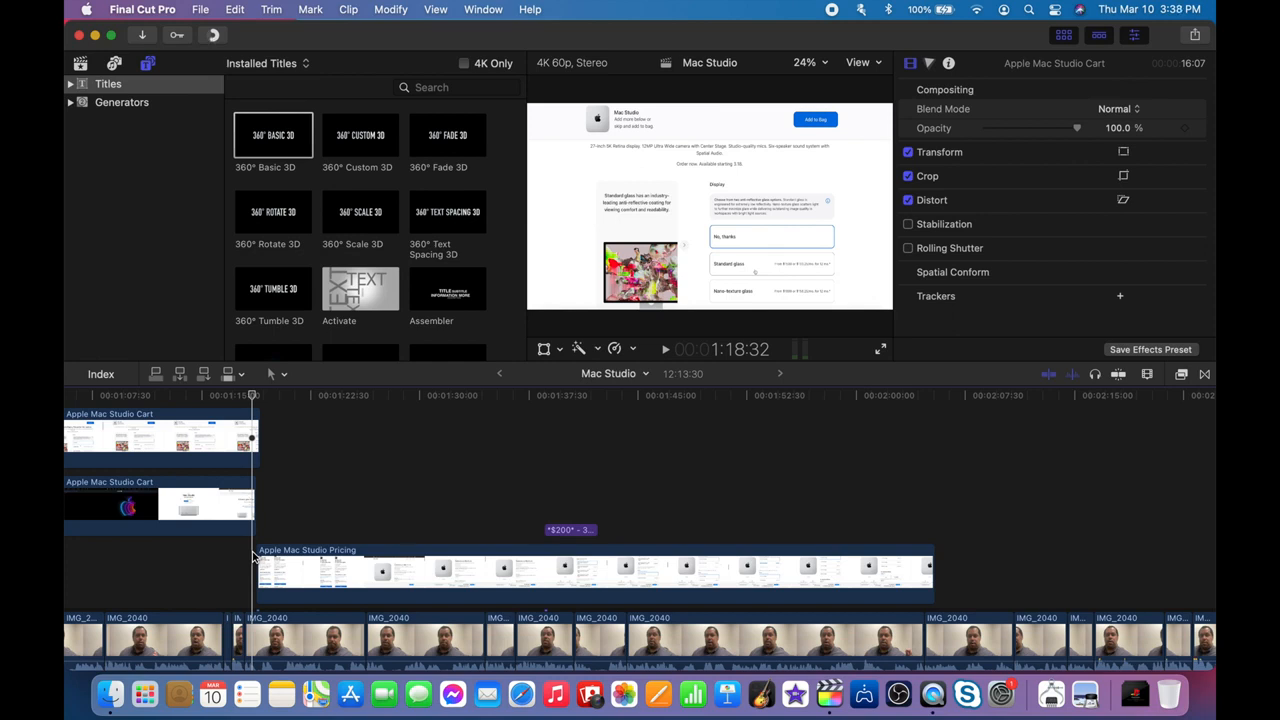
{"action": "scroll", "coordinate": [253, 557], "scroll_direction": "left", "scroll_amount": 5}
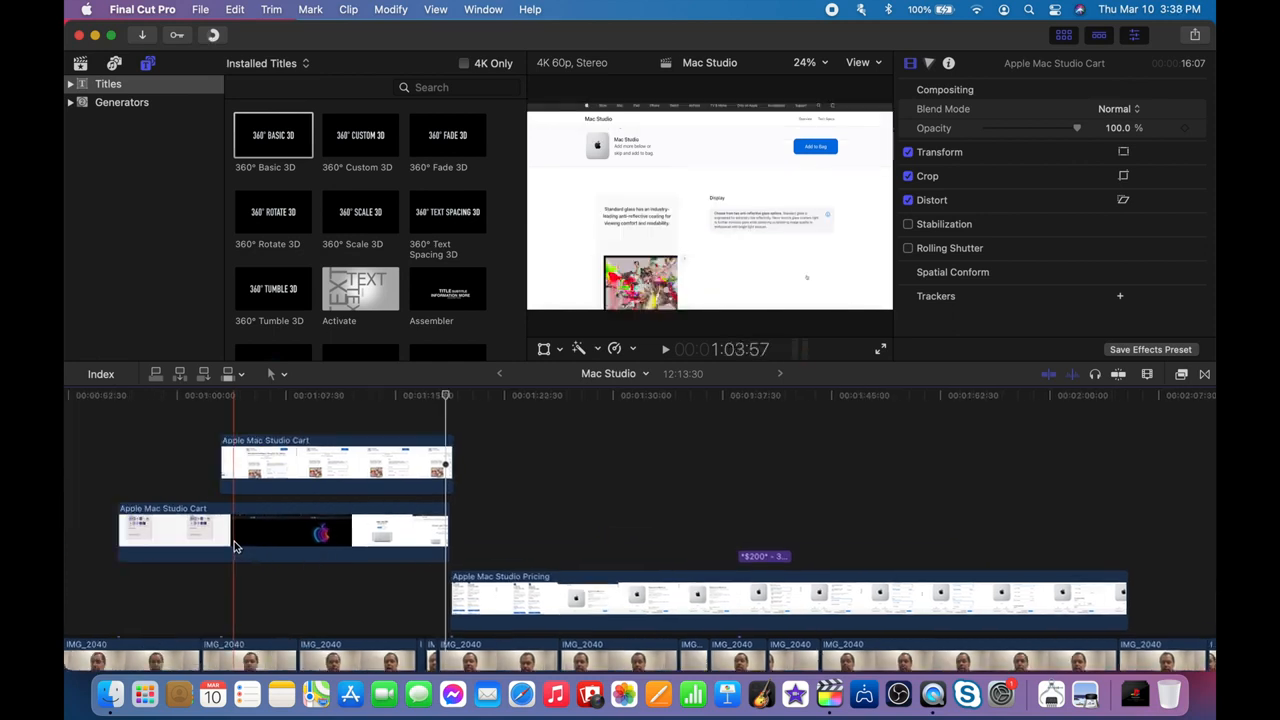
{"action": "left_click", "coordinate": [235, 547]}
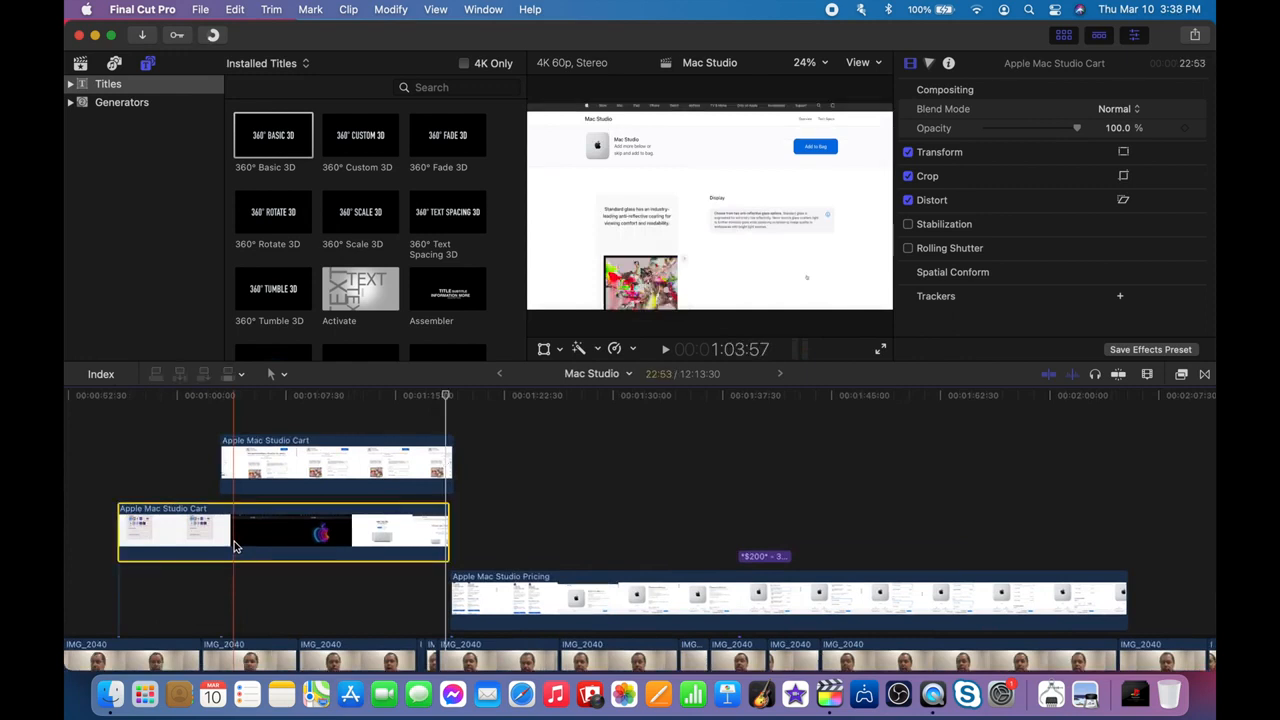
{"action": "key", "text": "Delete"}
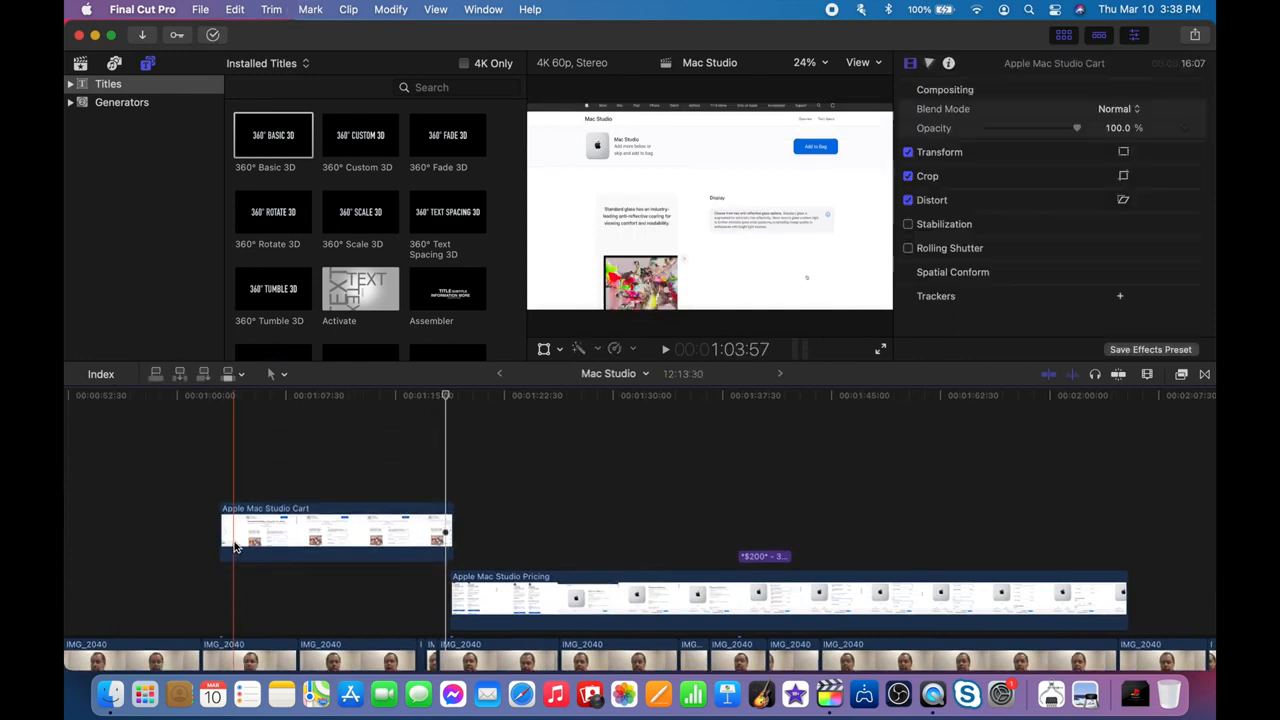
{"action": "left_click_drag", "start_coordinate": [221, 545], "coordinate": [218, 547]}
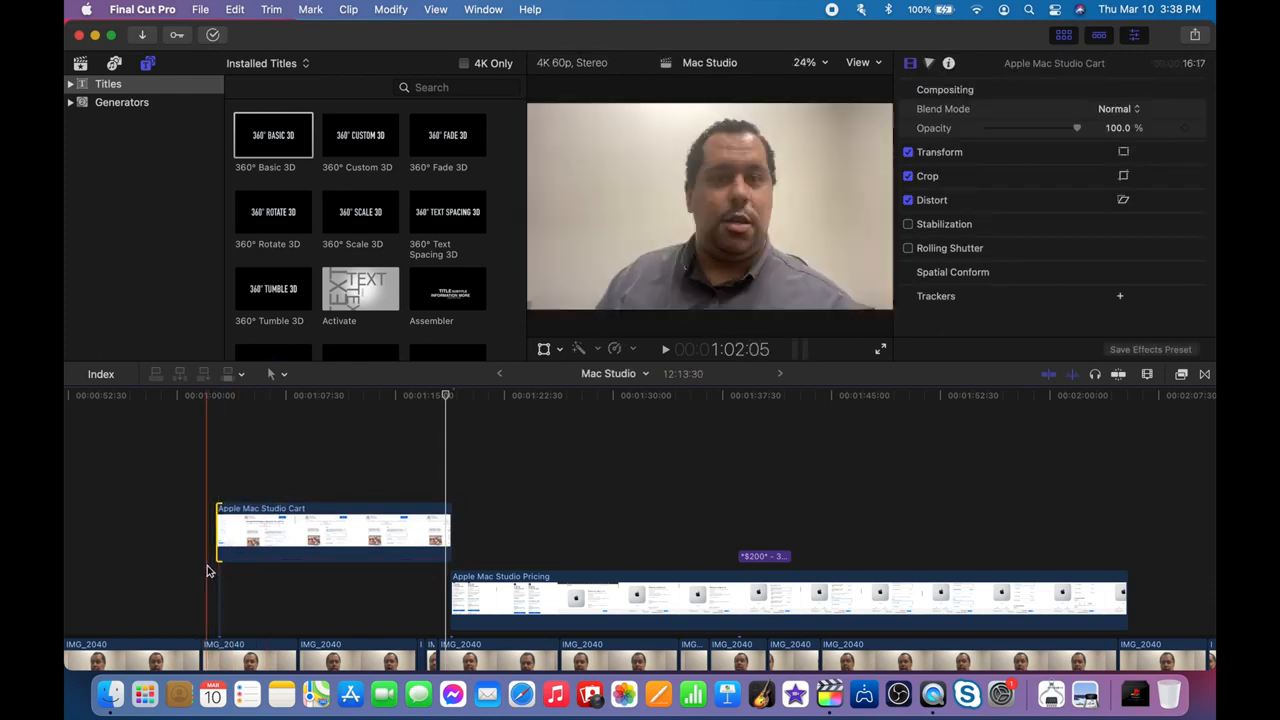
Play the sequence from about 1:00 through the Cart and Pricing clips to about 2:14.
{"action": "left_click", "coordinate": [187, 573]}
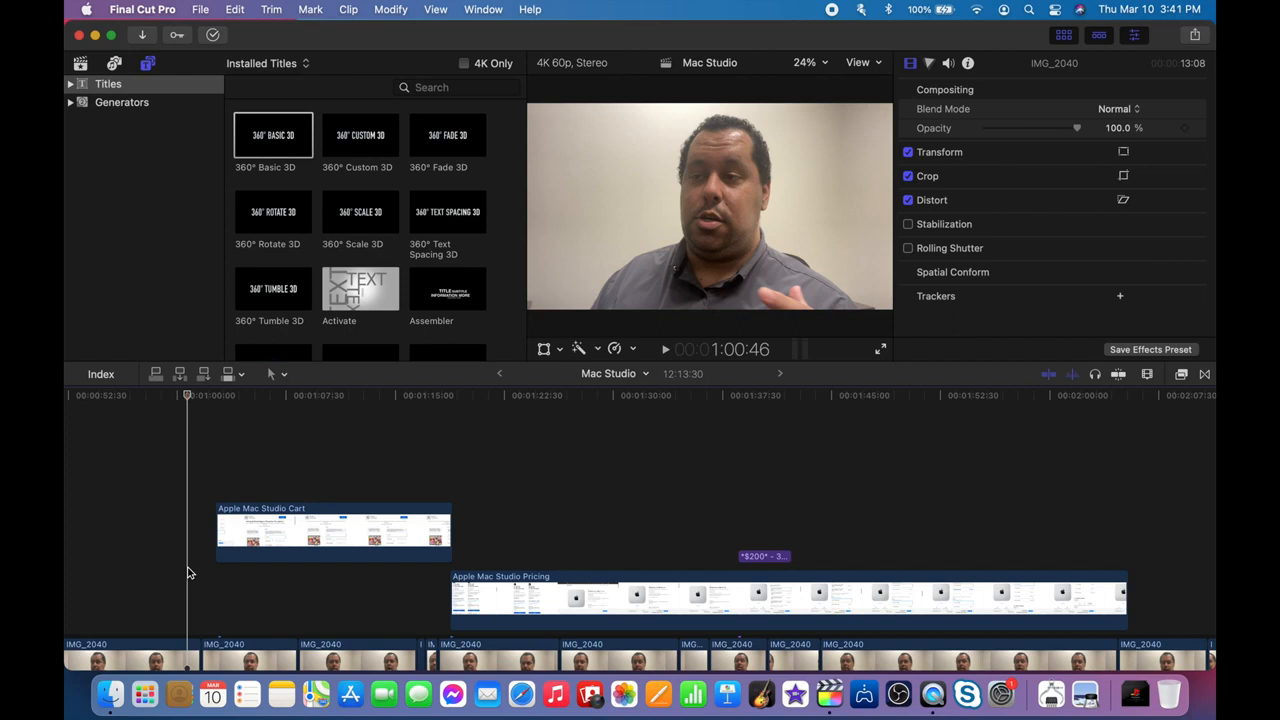
{"action": "key", "text": "space"}
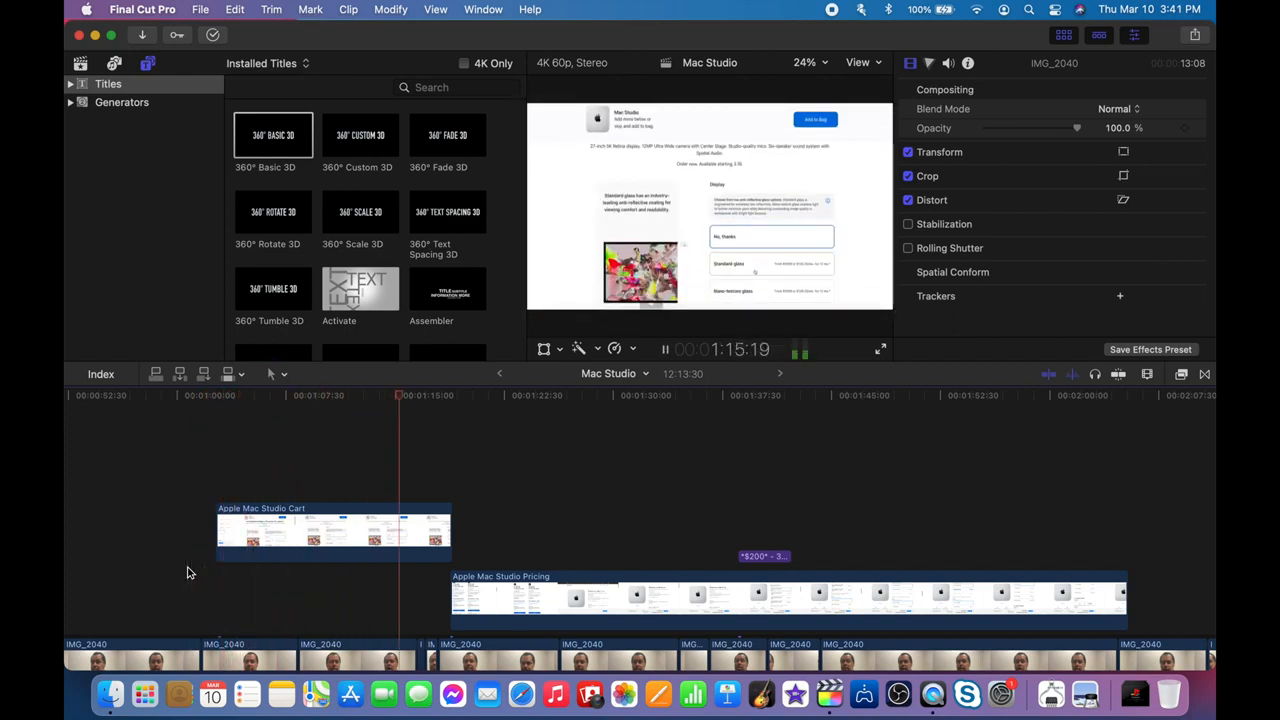
{"action": "key", "text": "space"}
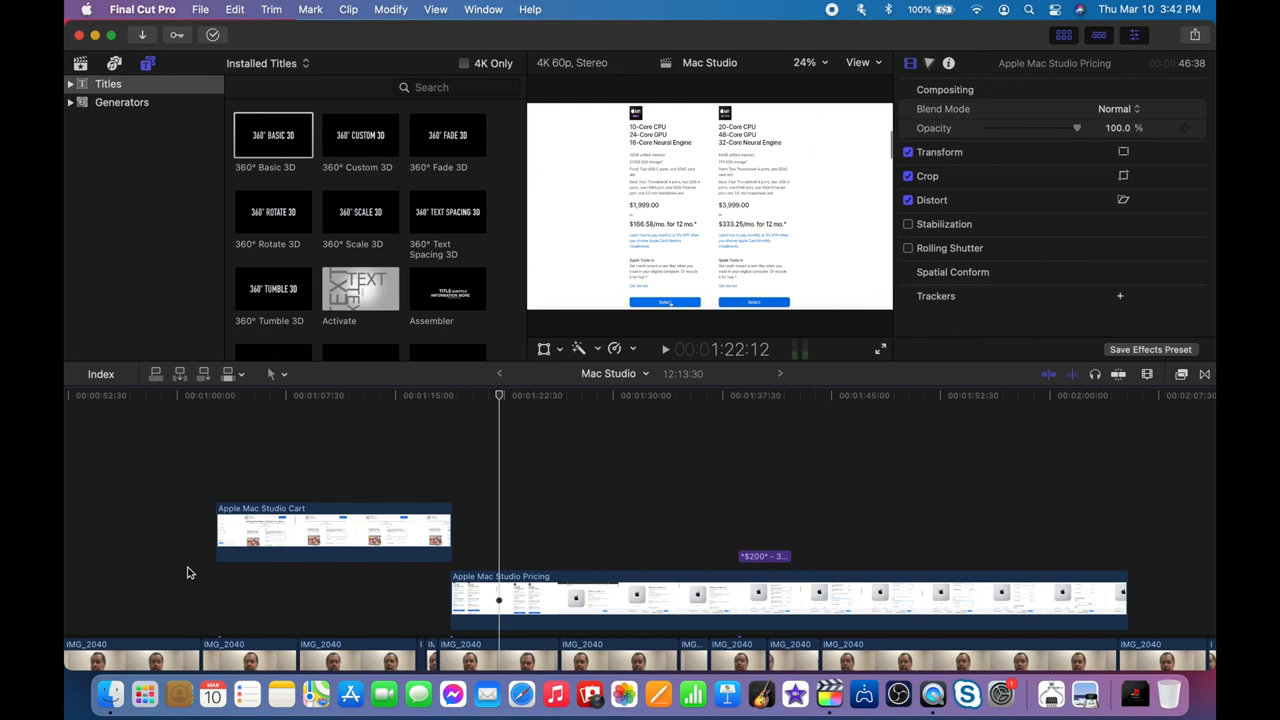
{"action": "key", "text": "space"}
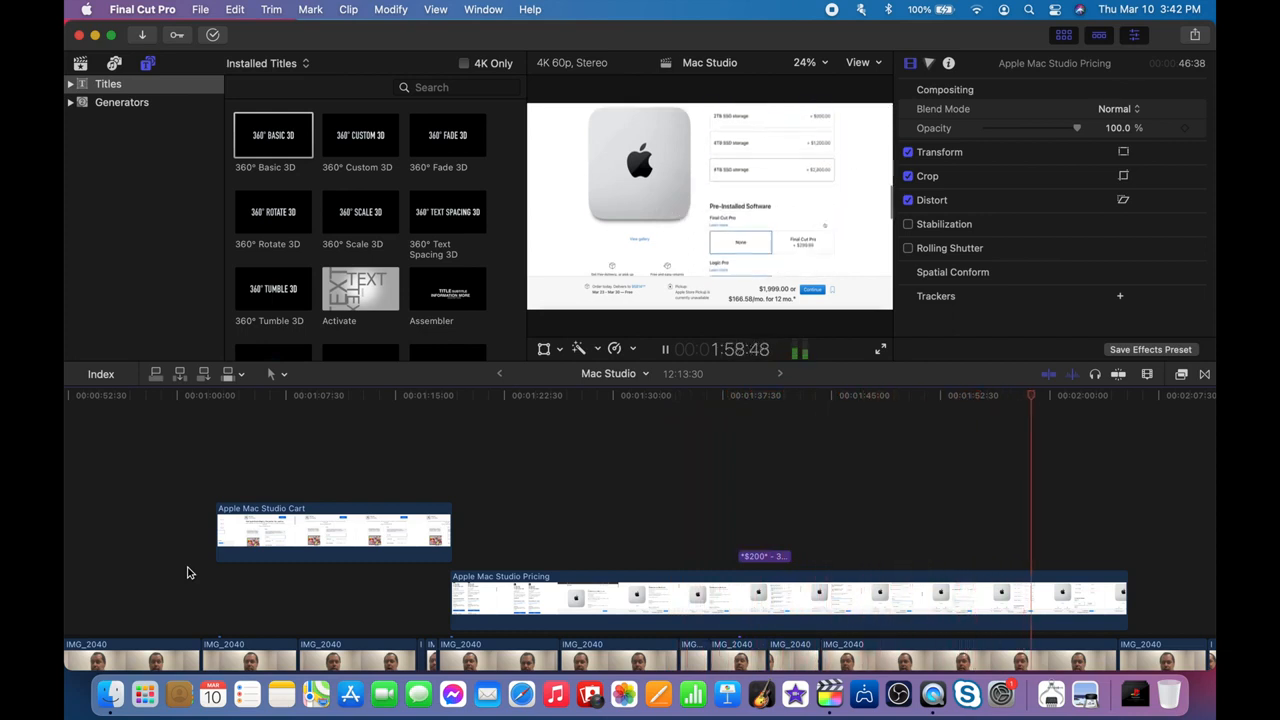
{"action": "scroll", "coordinate": [187, 573], "scroll_direction": "down", "scroll_amount": 3}
{"action": "scroll", "coordinate": [187, 573], "scroll_direction": "right", "scroll_amount": 2}
{"action": "scroll", "coordinate": [743, 517], "scroll_direction": "right", "scroll_amount": 6}
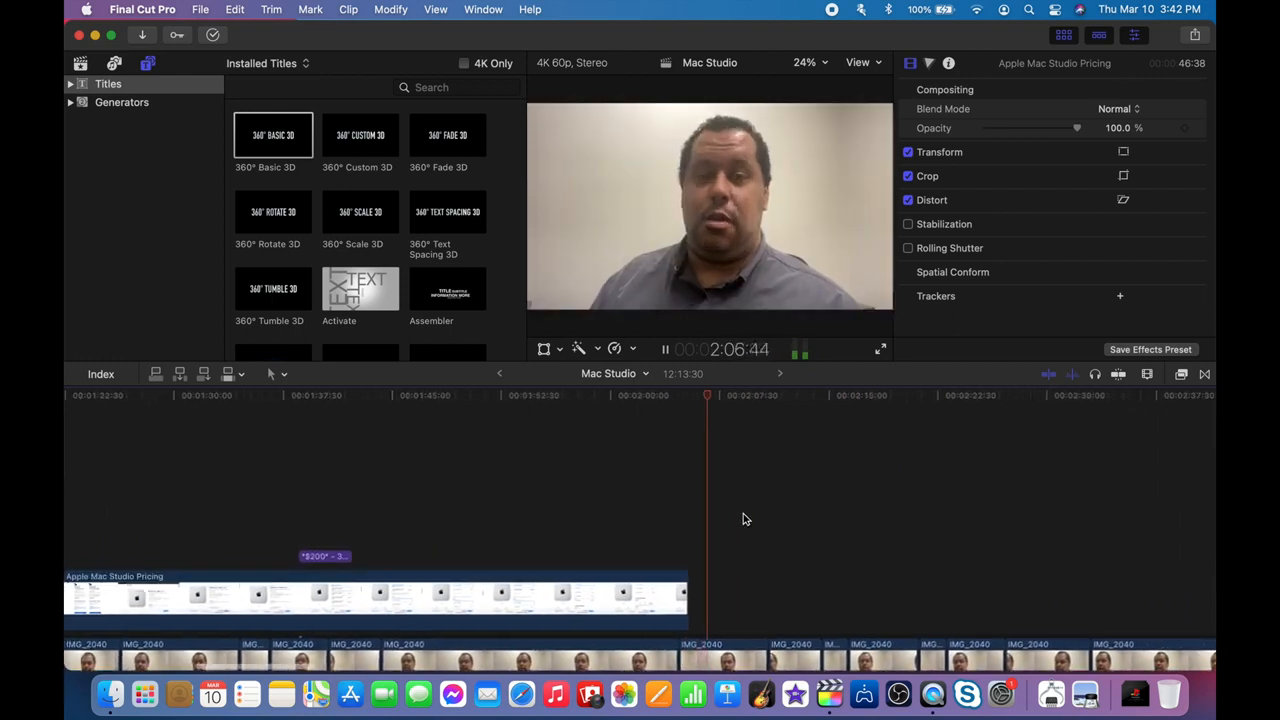
{"action": "scroll", "coordinate": [743, 517], "scroll_direction": "right", "scroll_amount": 4}
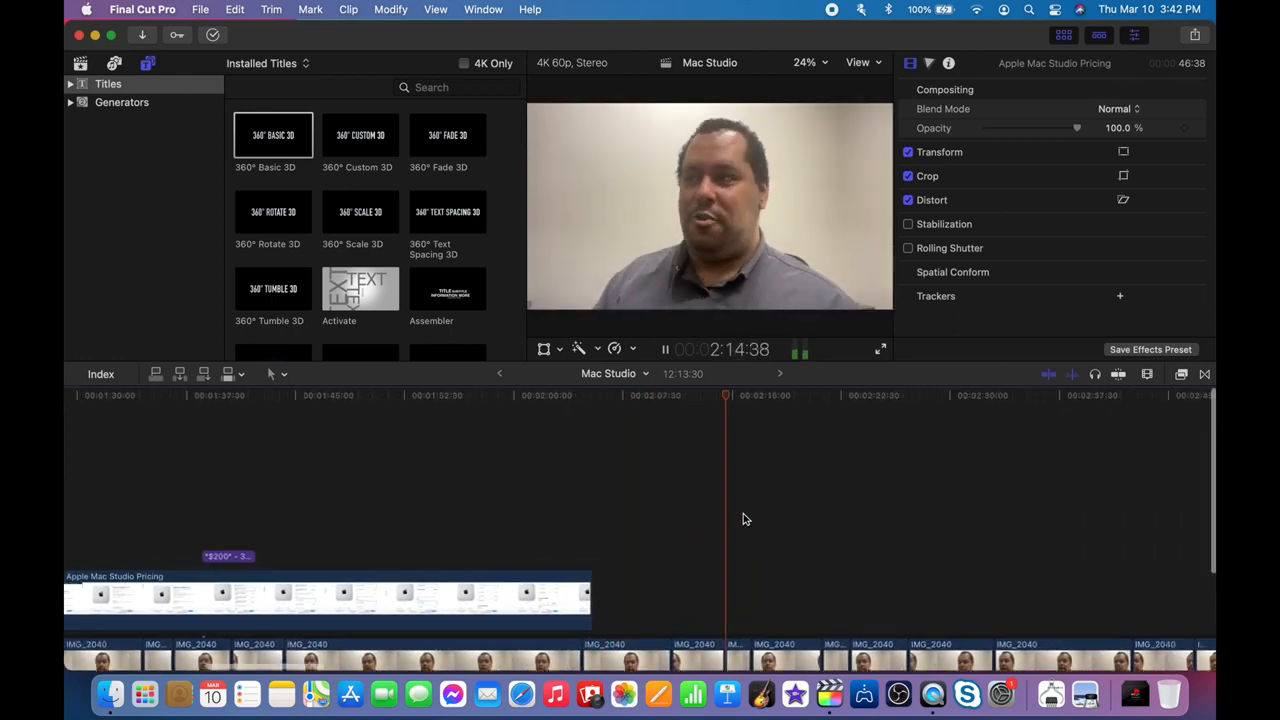
Move the next Apple Mac Studio Cart clip earlier to start at about 2:11 and check it in playback.
{"action": "scroll", "coordinate": [743, 519], "scroll_direction": "right", "scroll_amount": 2}
{"action": "left_click_drag", "start_coordinate": [1069, 555], "coordinate": [532, 548]}
{"action": "key", "text": "space"}
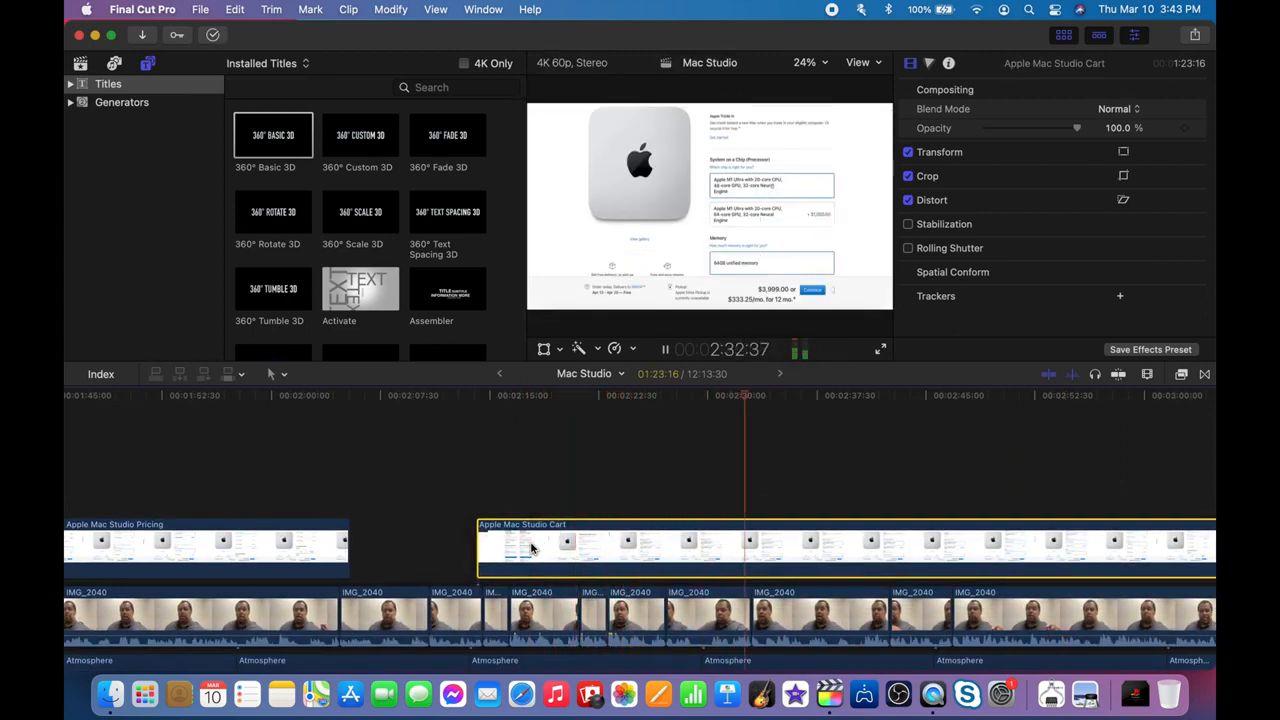
{"action": "left_click_drag", "start_coordinate": [532, 548], "coordinate": [491, 548]}
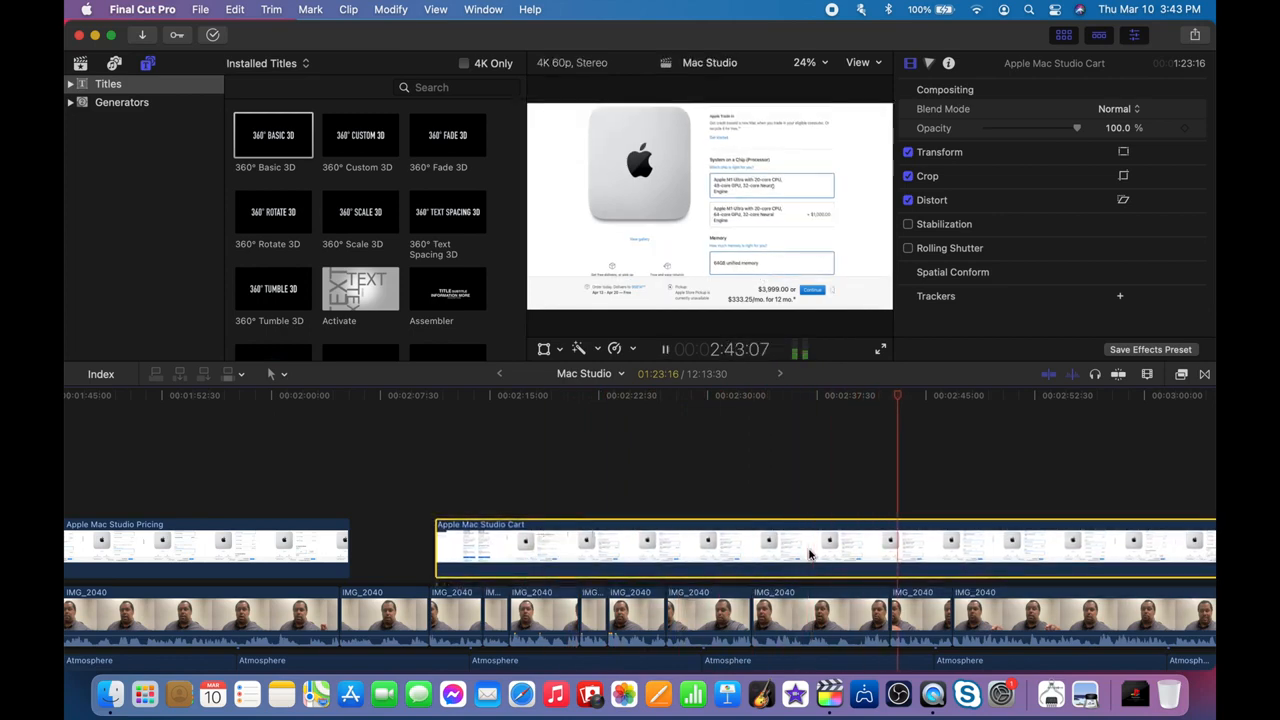
{"action": "scroll", "coordinate": [810, 555], "scroll_direction": "right", "scroll_amount": 1}
{"action": "key", "text": "space"}
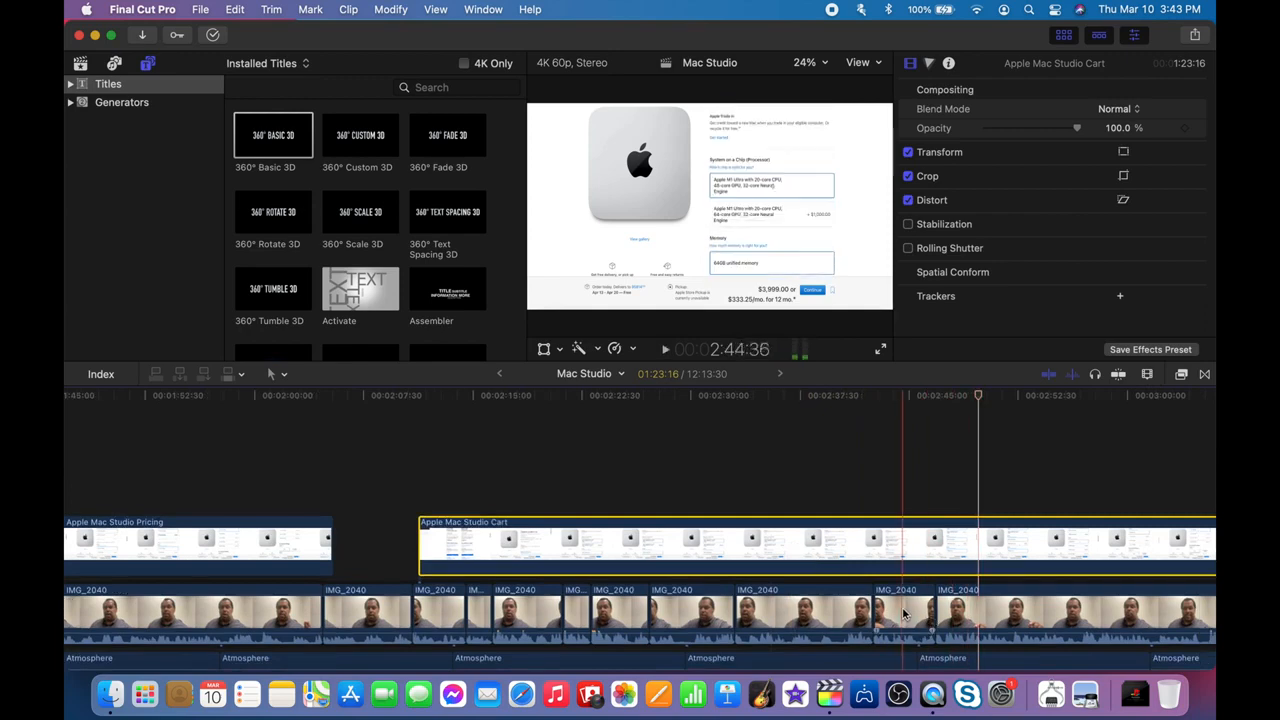
Play on through the long Apple Mac Studio Cart clip and adjust its end to about 3:37.
{"action": "key", "text": "space"}
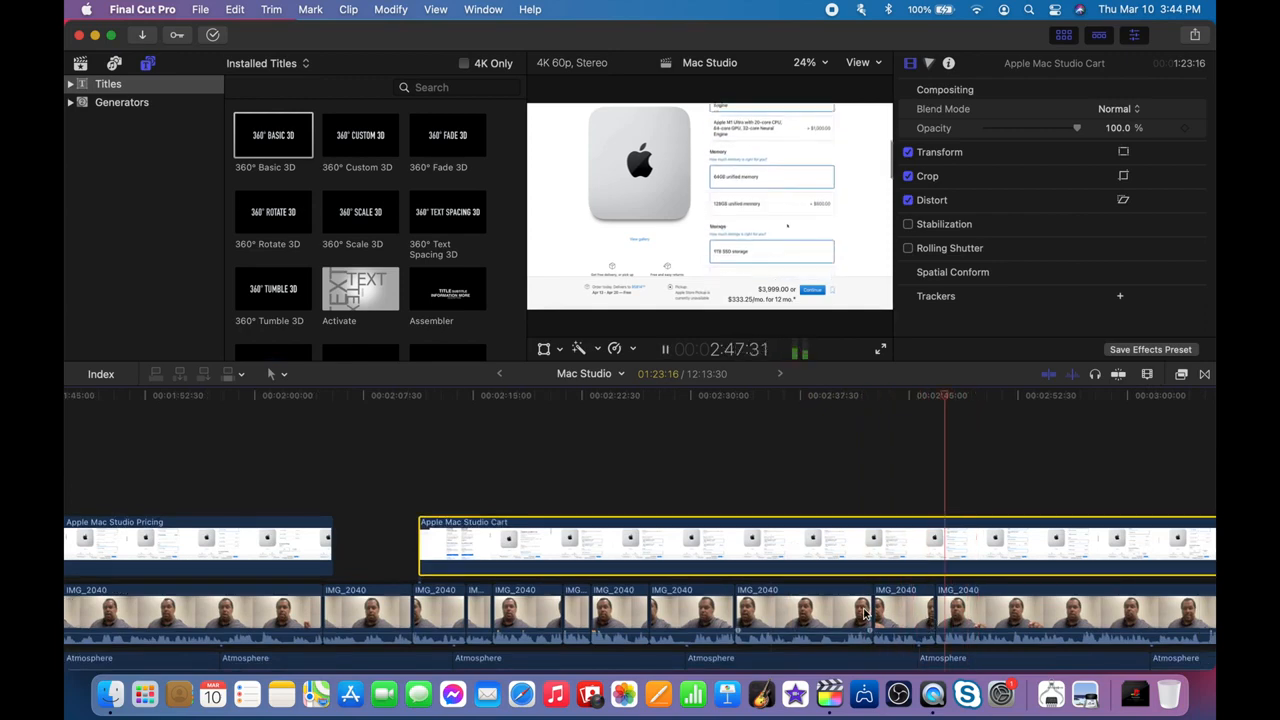
{"action": "scroll", "coordinate": [866, 614], "scroll_direction": "right", "scroll_amount": 3}
{"action": "scroll", "coordinate": [866, 614], "scroll_direction": "right", "scroll_amount": 15}
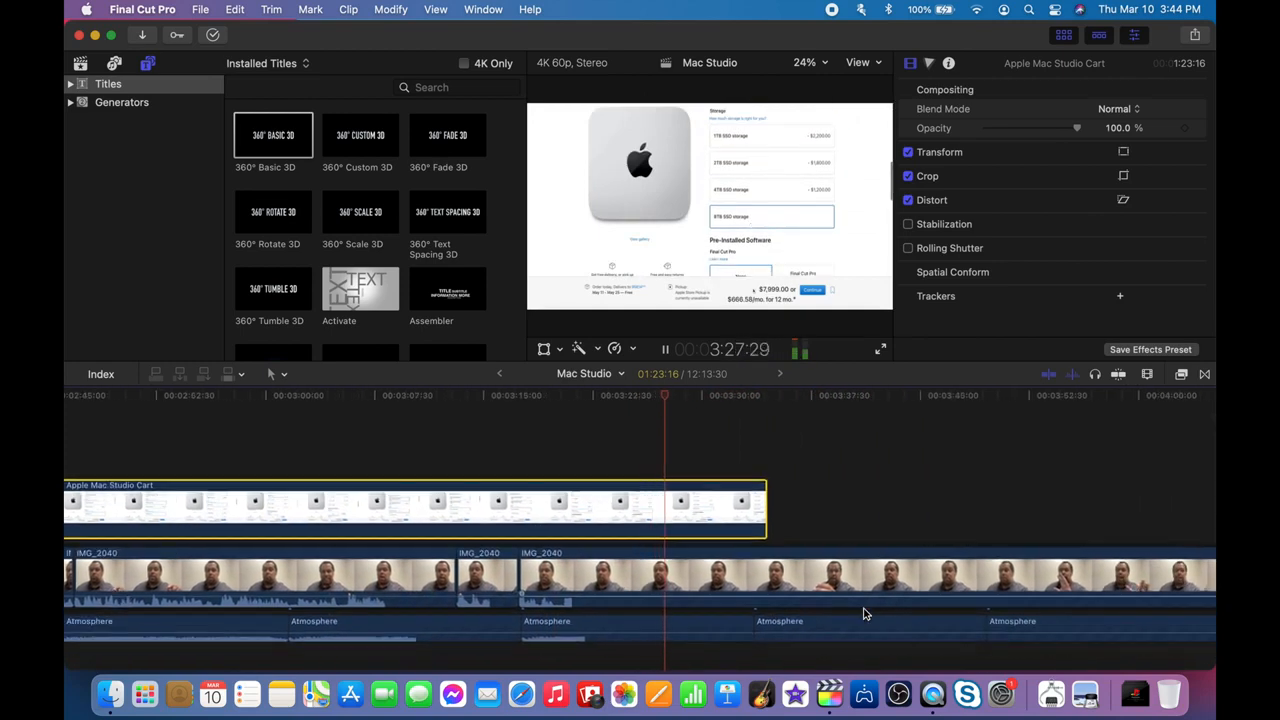
{"action": "left_click_drag", "start_coordinate": [739, 528], "coordinate": [711, 520]}
{"action": "key", "text": "space"}
Move the 56-second Apple Mac Studio Cart clip earlier to start at about 3:44.
{"action": "scroll", "coordinate": [814, 526], "scroll_direction": "right", "scroll_amount": 2}
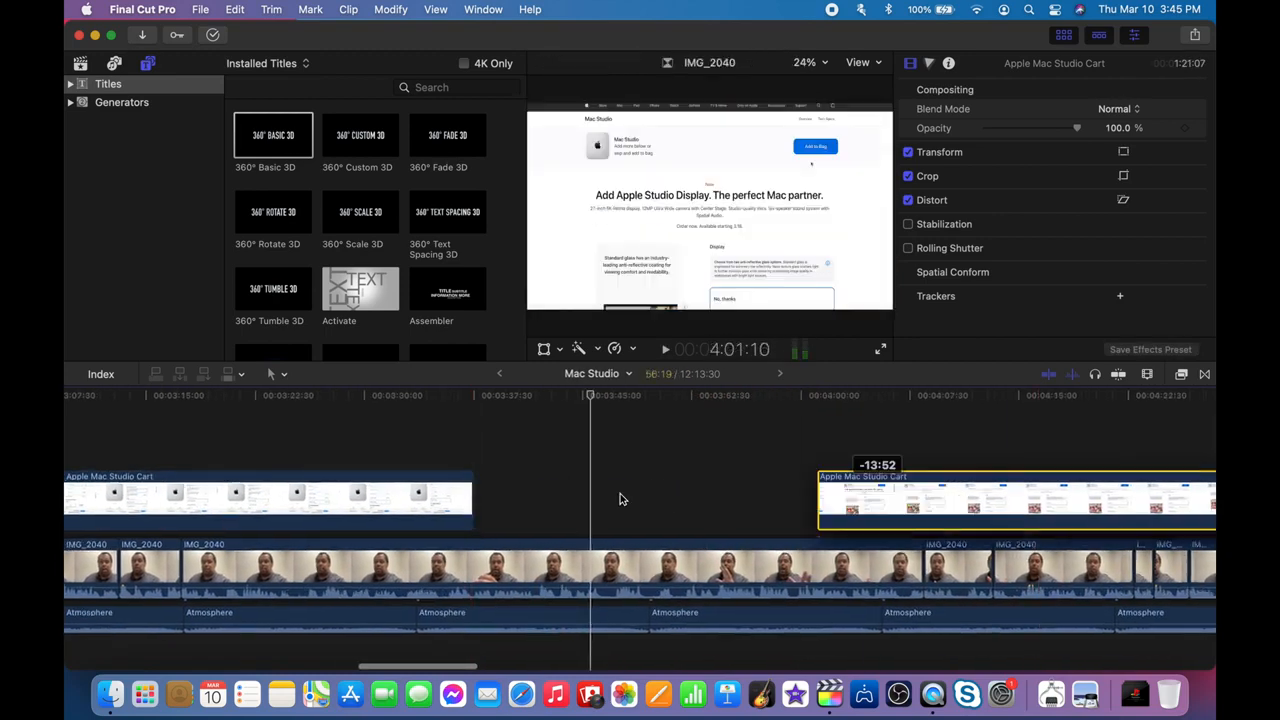
{"action": "left_click_drag", "start_coordinate": [619, 499], "coordinate": [517, 500]}
{"action": "key", "text": "space"}
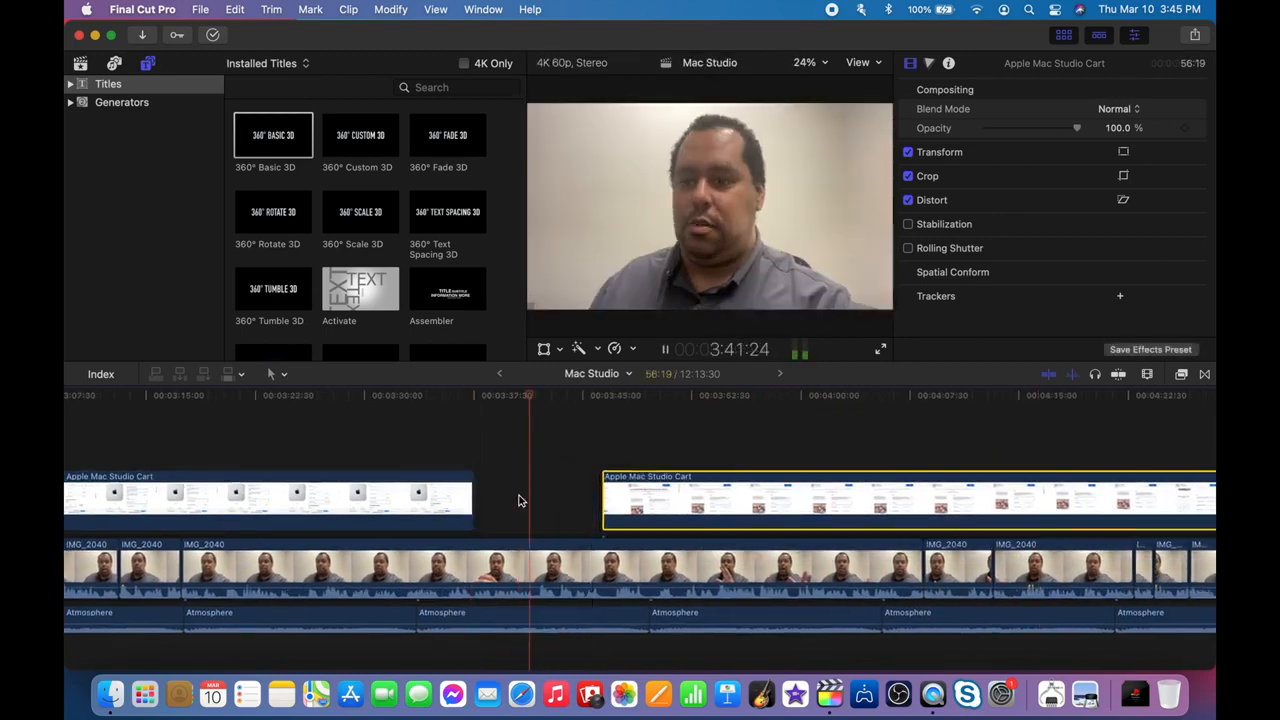
{"action": "key", "text": "space"}
{"action": "left_click_drag", "start_coordinate": [636, 499], "coordinate": [602, 499]}
{"action": "scroll", "coordinate": [863, 500], "scroll_direction": "right", "scroll_amount": 3}
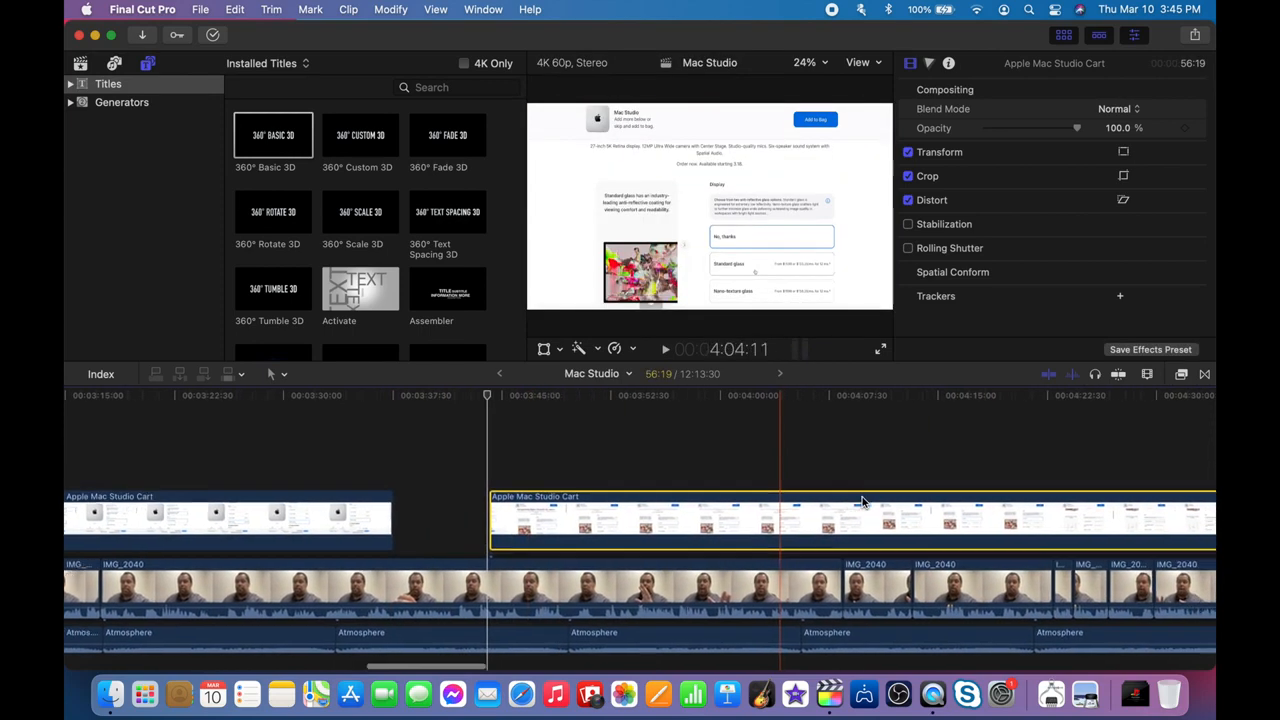
Delete the 56-second Apple Mac Studio Cart clip and move the following seven-minute Cart clip to about 3:46.
{"action": "key", "text": "BackSpace"}
{"action": "scroll", "coordinate": [1020, 498], "scroll_direction": "right", "scroll_amount": 1}
{"action": "left_click_drag", "start_coordinate": [674, 517], "coordinate": [390, 515]}
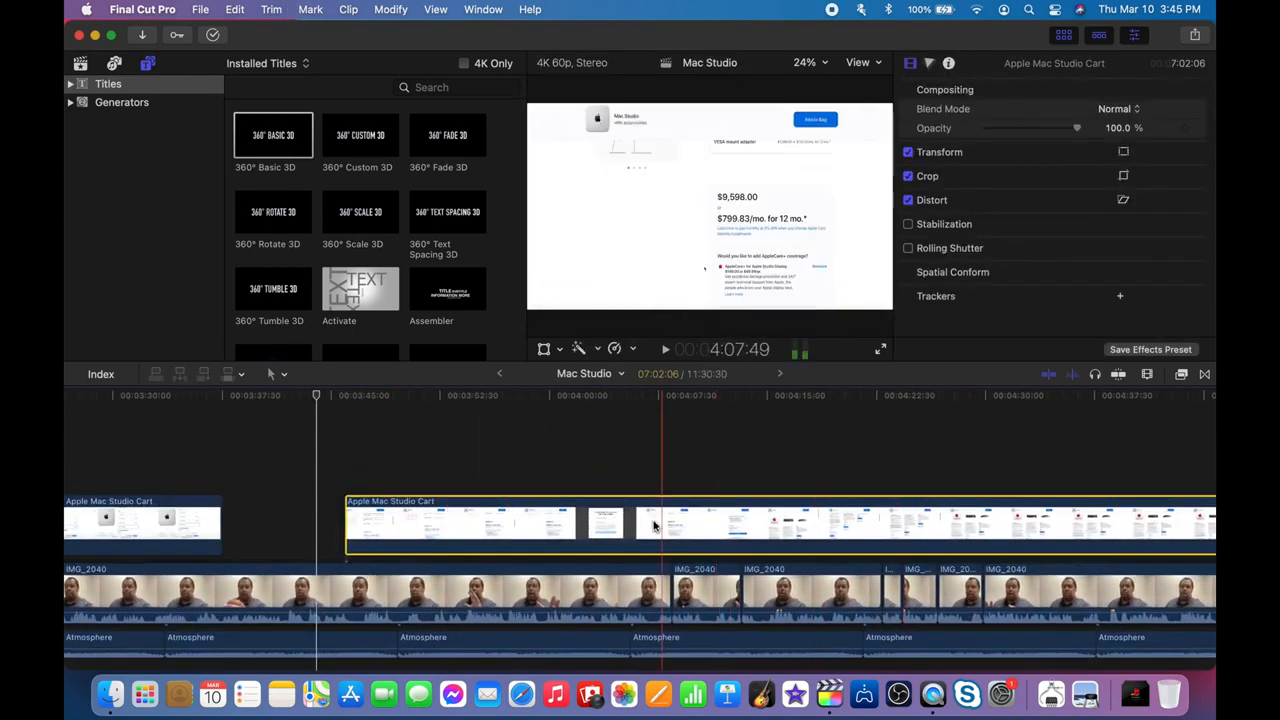
Place a copy of the 8-second Cart segment at about 3:43 and move the seven-minute Cart clip to about 4:19 during playback.
{"action": "left_click", "coordinate": [107, 516]}
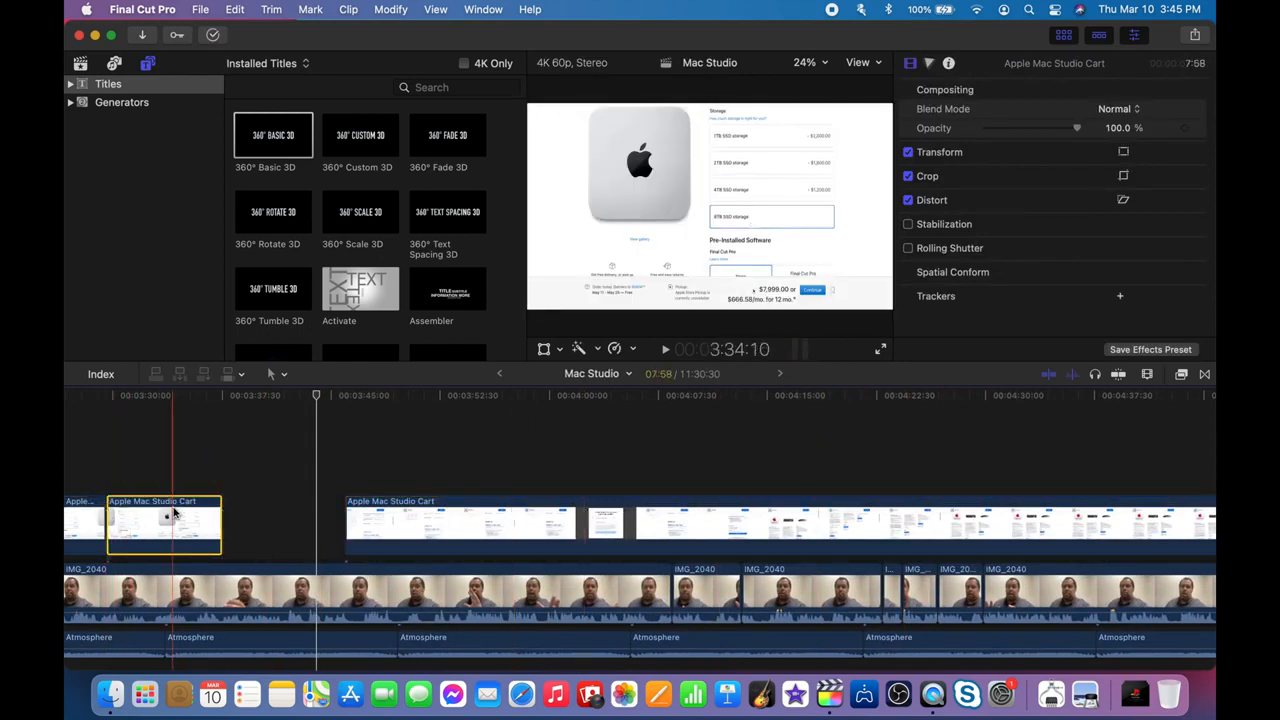
{"action": "left_click_drag", "start_coordinate": [172, 514], "coordinate": [284, 530]}
{"action": "key", "text": "space"}
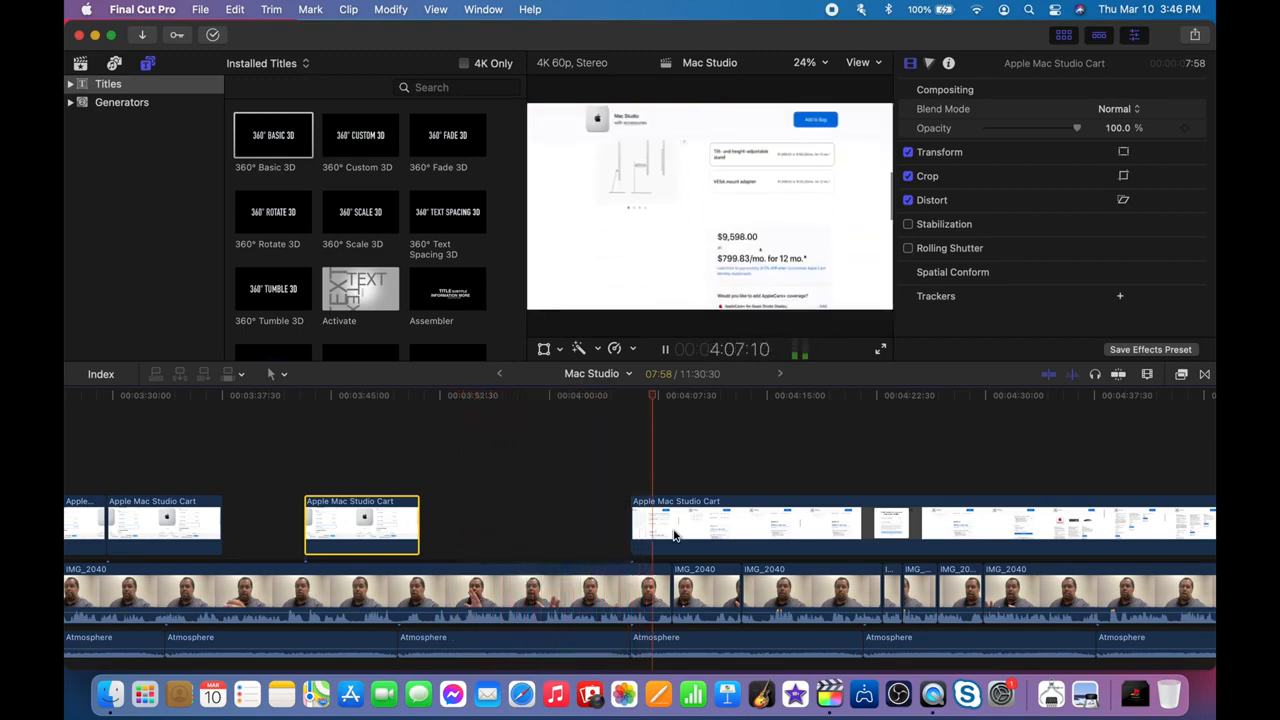
{"action": "left_click_drag", "start_coordinate": [674, 535], "coordinate": [870, 520]}
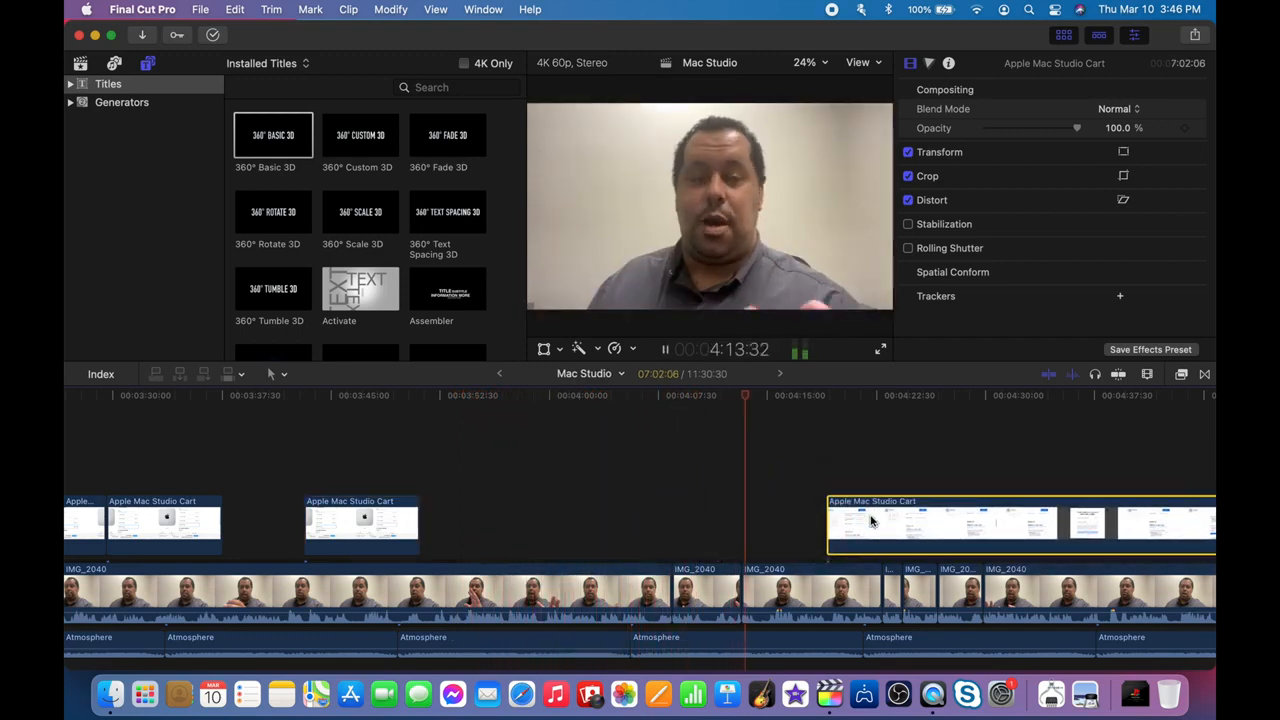
{"action": "scroll", "coordinate": [871, 521], "scroll_direction": "right", "scroll_amount": 3}
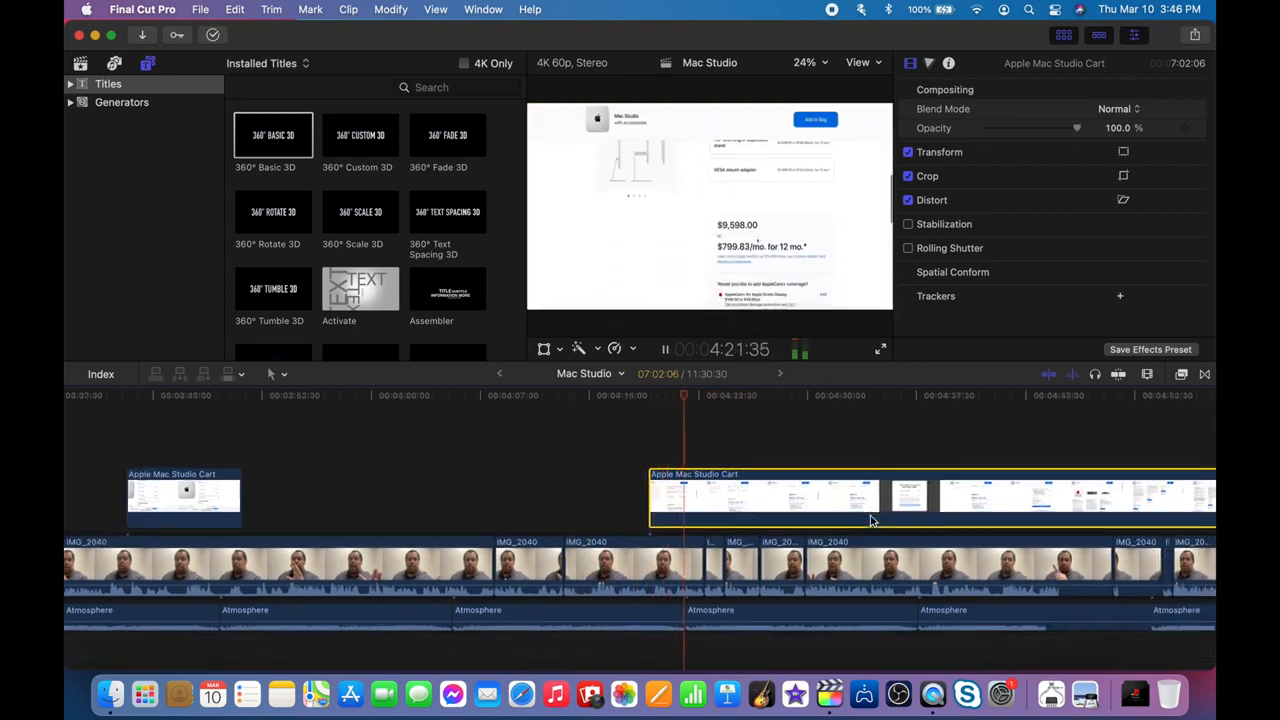
{"action": "scroll", "coordinate": [869, 520], "scroll_direction": "right", "scroll_amount": 3}
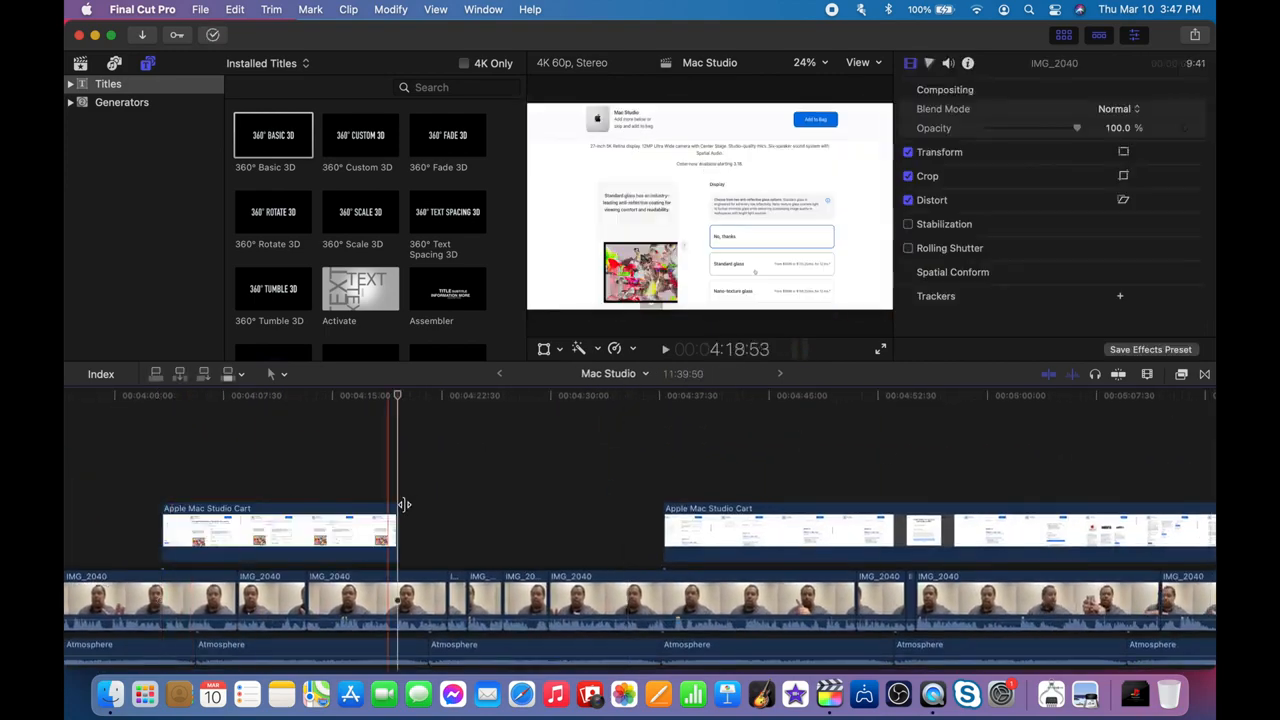
Extend the end of the Studio Display Cart clip to about 4:37 and trim its start to about 4:19.
{"action": "left_click_drag", "start_coordinate": [403, 504], "coordinate": [652, 504]}
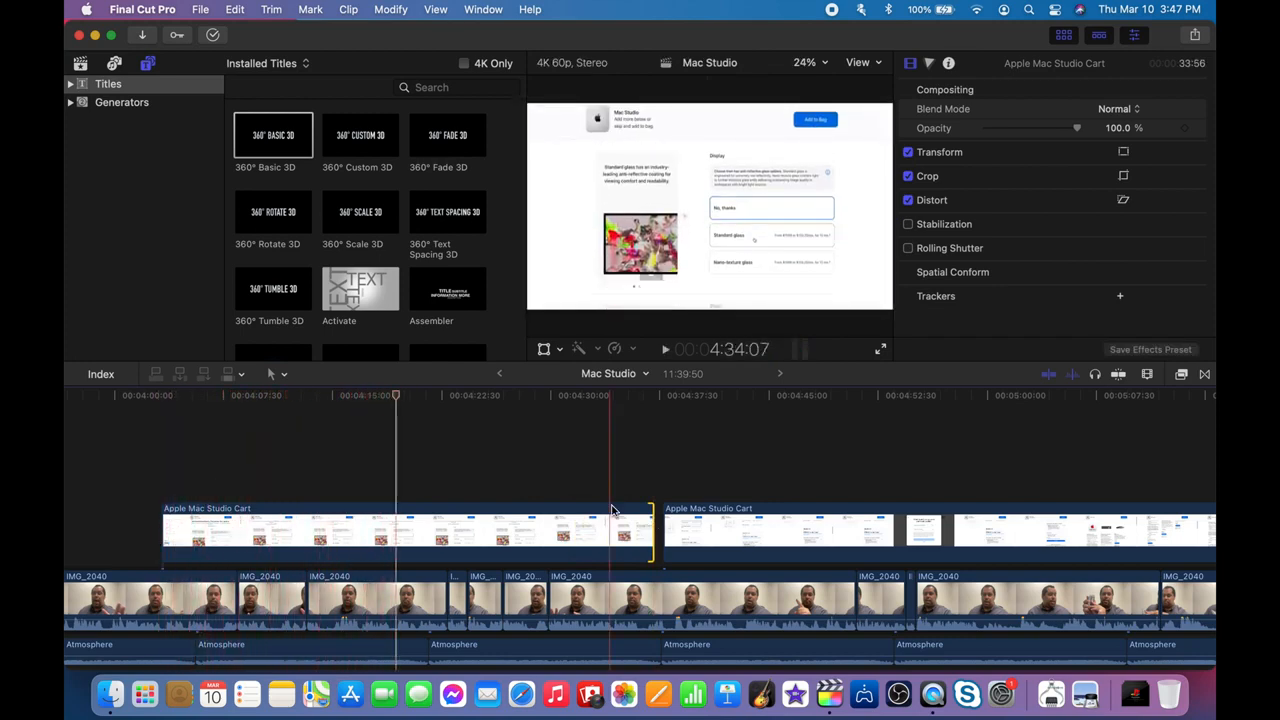
{"action": "left_click", "coordinate": [396, 530]}
{"action": "key", "text": "alt+bracketleft"}
Move the trimmed Cart clip to about 4:17 and extend the start of the following Cart clip back to about 4:35.
{"action": "key", "text": "space"}
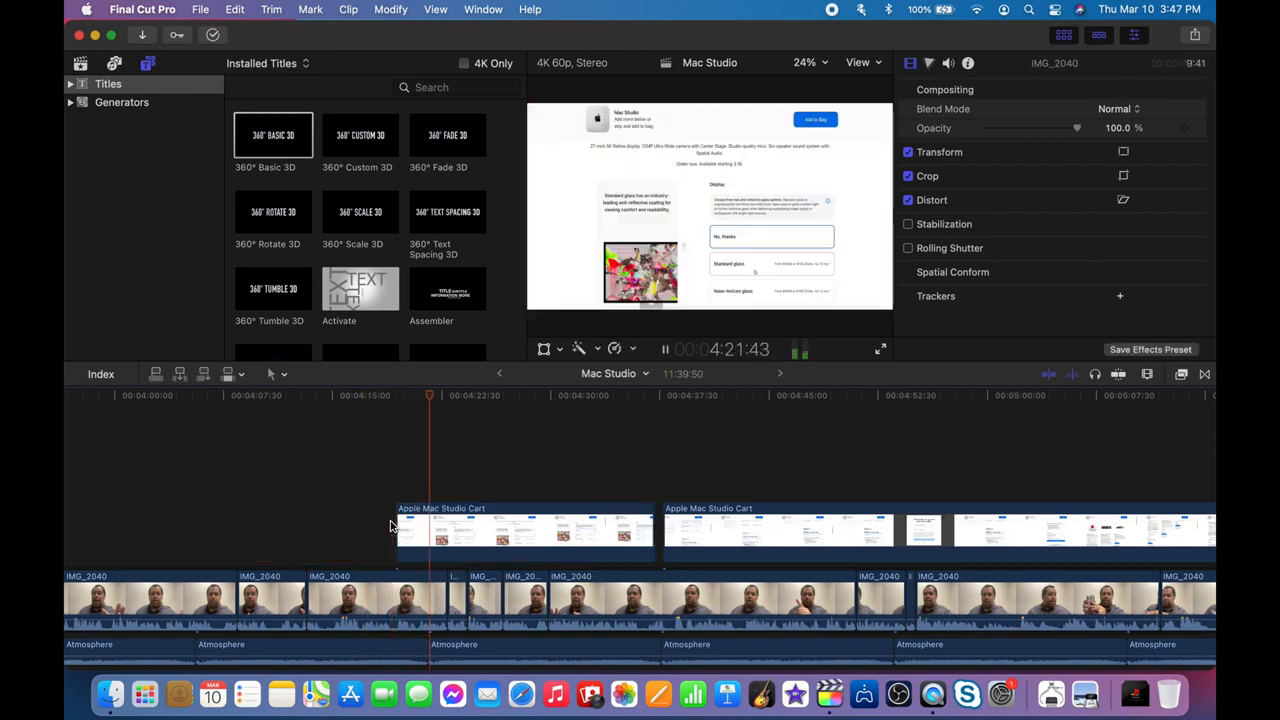
{"action": "left_click_drag", "start_coordinate": [615, 533], "coordinate": [584, 532]}
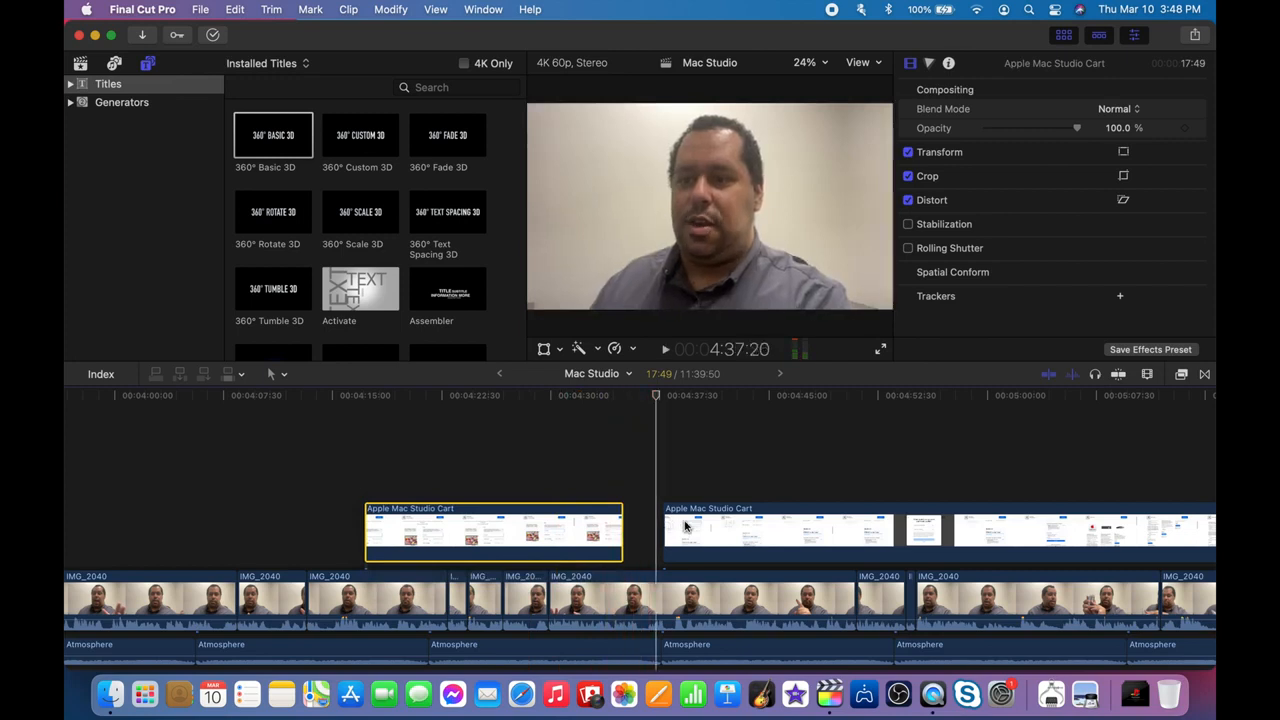
{"action": "left_click_drag", "start_coordinate": [664, 540], "coordinate": [626, 540]}
Slide the seven-minute Apple Mac Studio Cart clip earlier to start at about 4:25, checking its timing in playback to about 5:01.
{"action": "key", "text": "space"}
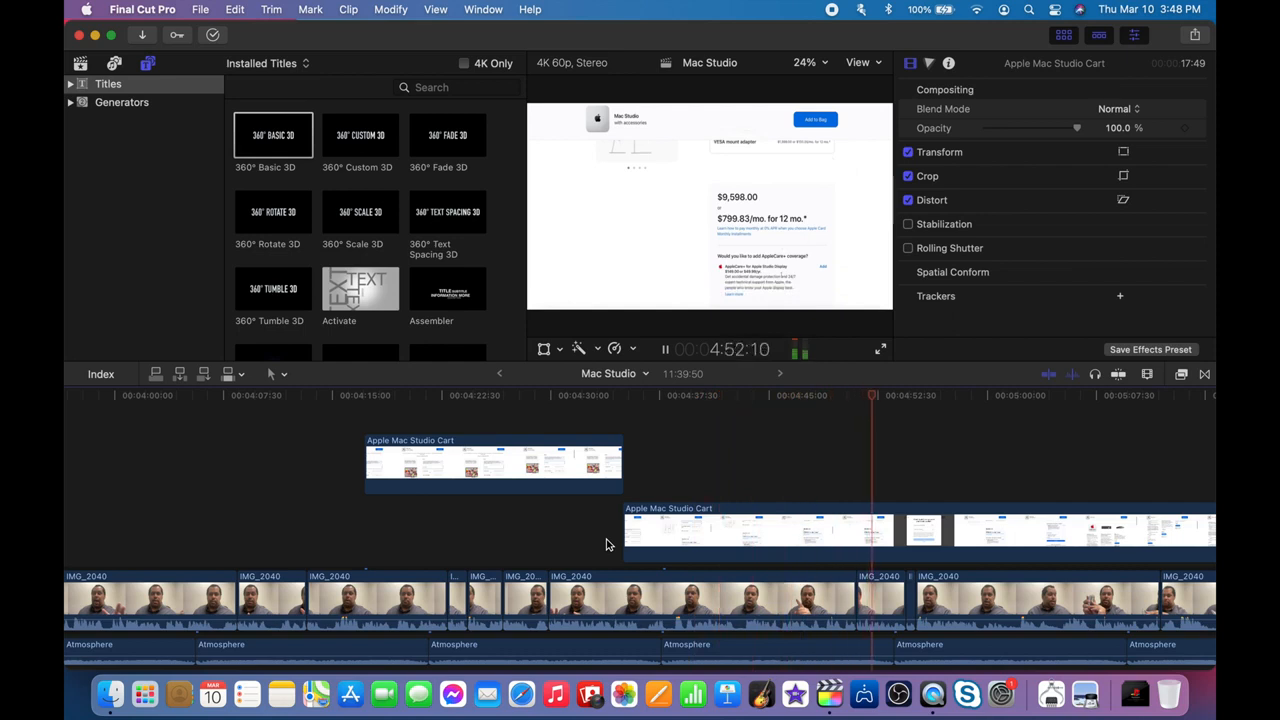
{"action": "scroll", "coordinate": [607, 544], "scroll_direction": "right", "scroll_amount": 5}
{"action": "left_click_drag", "start_coordinate": [608, 544], "coordinate": [590, 544]}
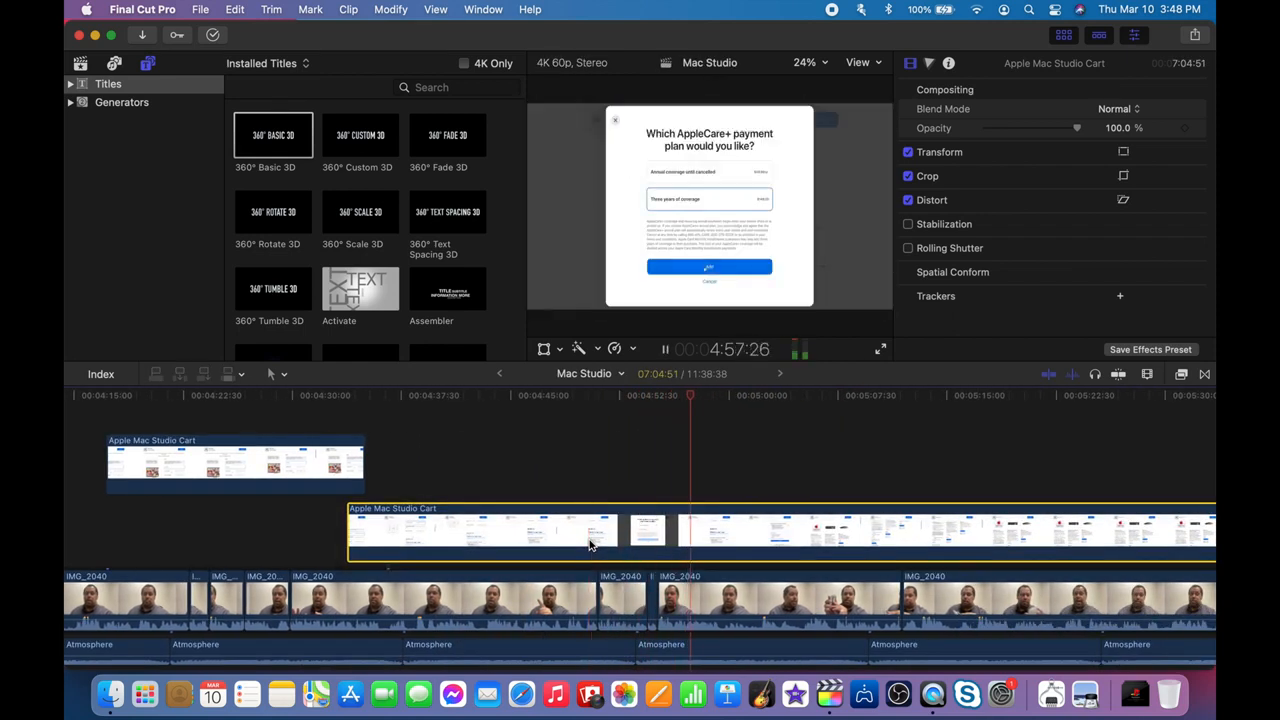
{"action": "key", "text": "space"}
{"action": "left_click_drag", "start_coordinate": [628, 545], "coordinate": [597, 545]}
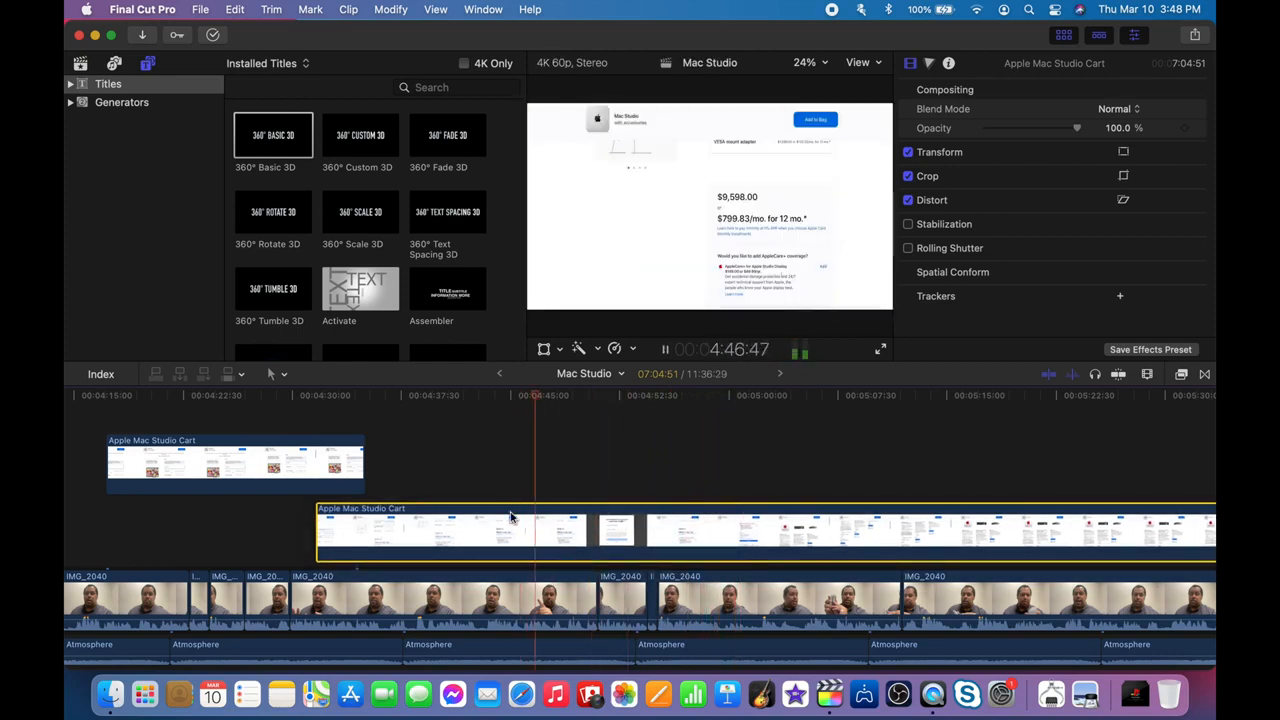
{"action": "left_click_drag", "start_coordinate": [510, 517], "coordinate": [428, 537]}
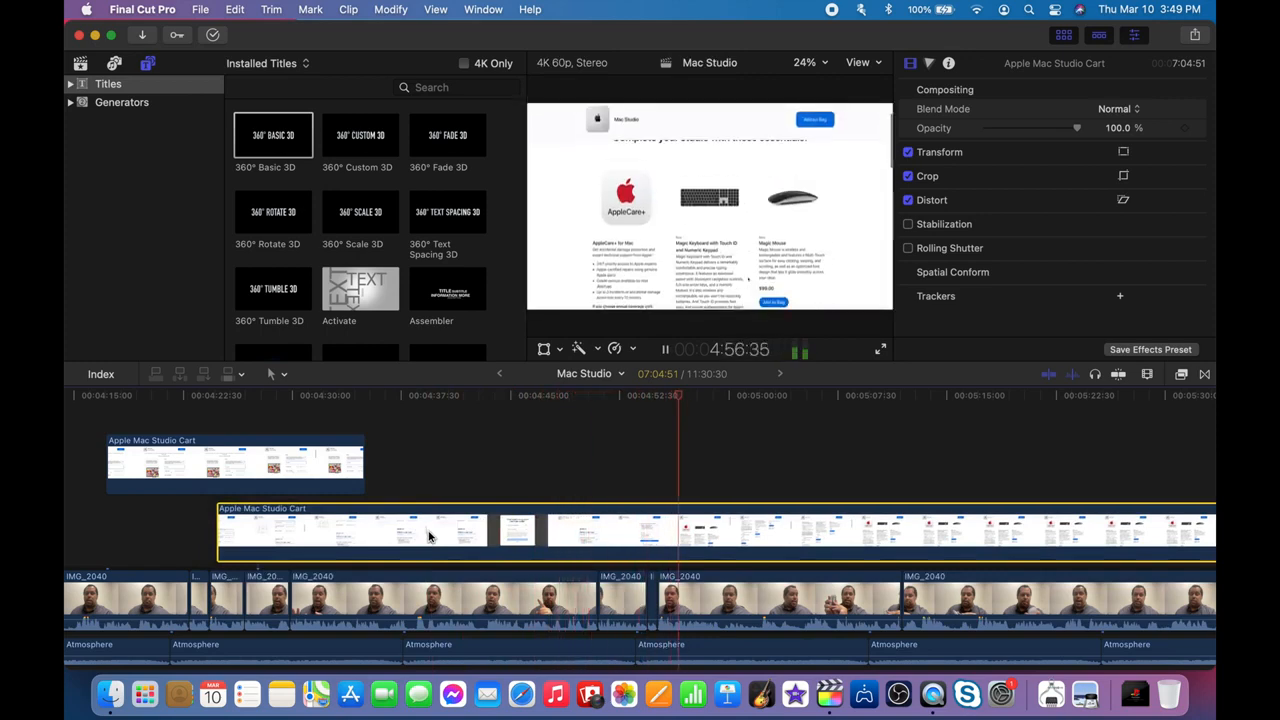
{"action": "key", "text": "space"}
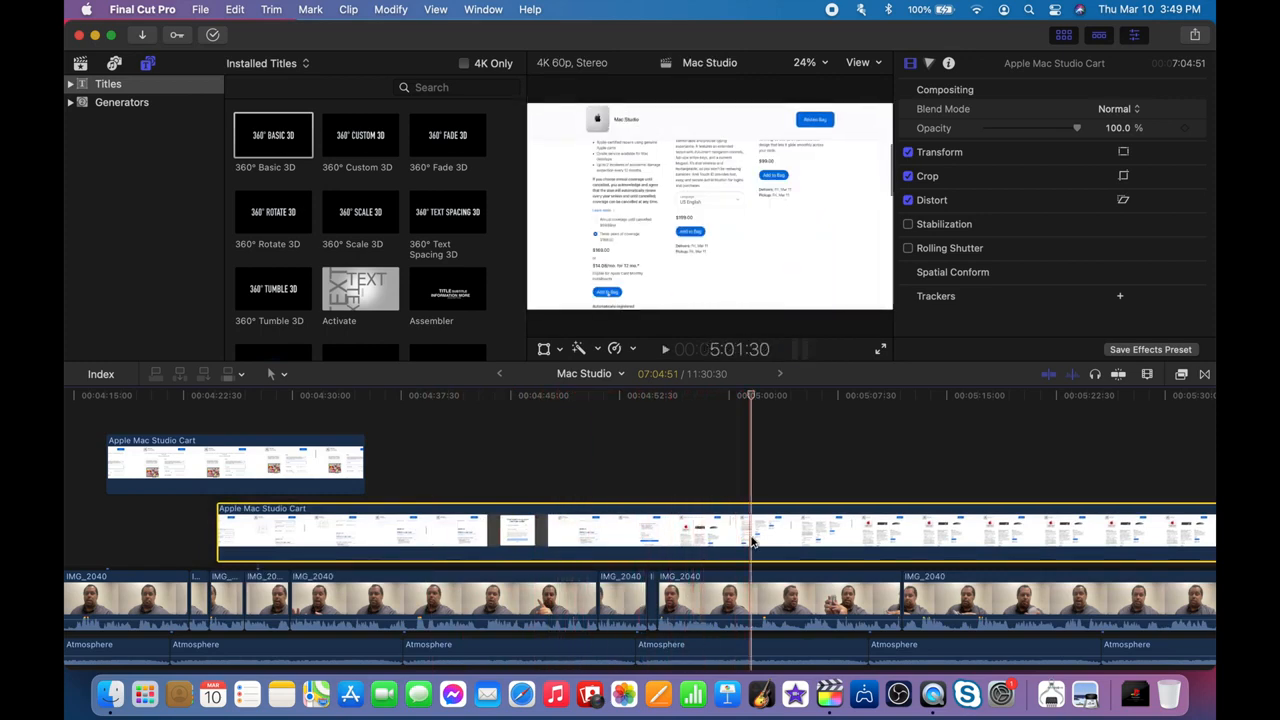
Split the long Cart clip at about 5:01 and 5:22, delete the part between, and play back the cut.
{"action": "key", "text": "super+b"}
{"action": "left_click", "coordinate": [1058, 538]}
{"action": "key", "text": "super+b"}
{"action": "key", "text": "BackSpace"}
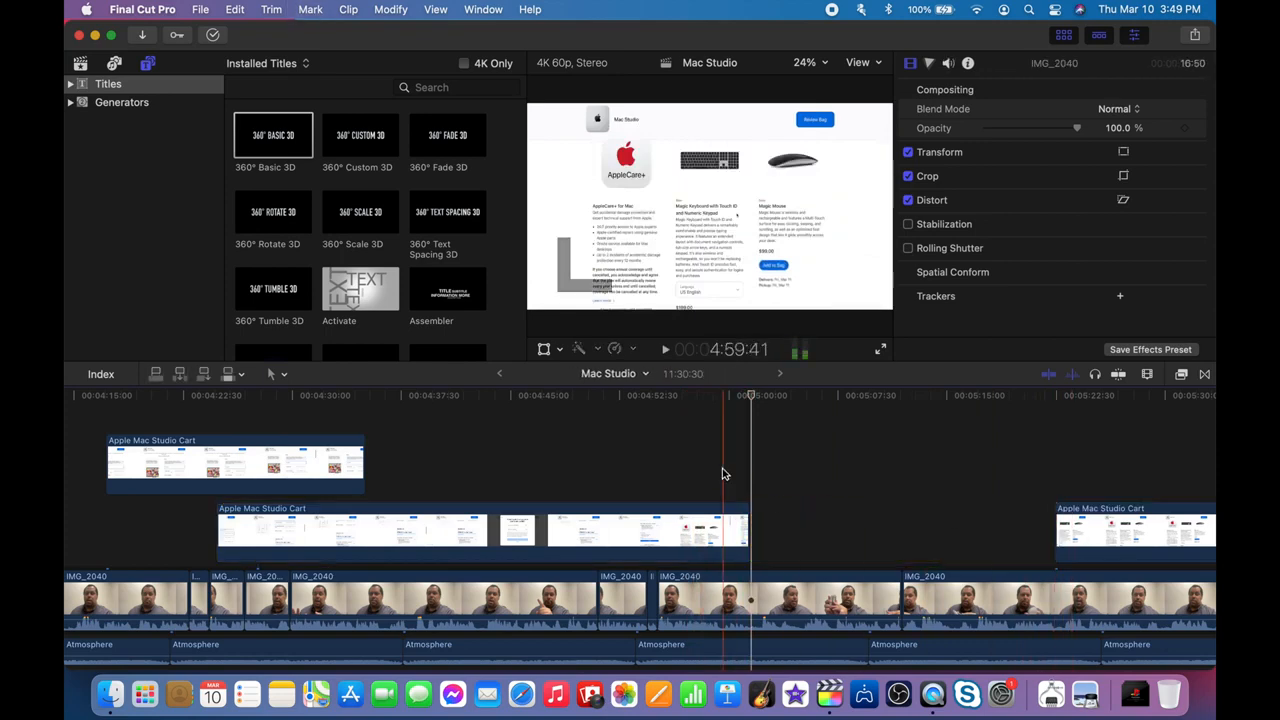
{"action": "key", "text": "space"}
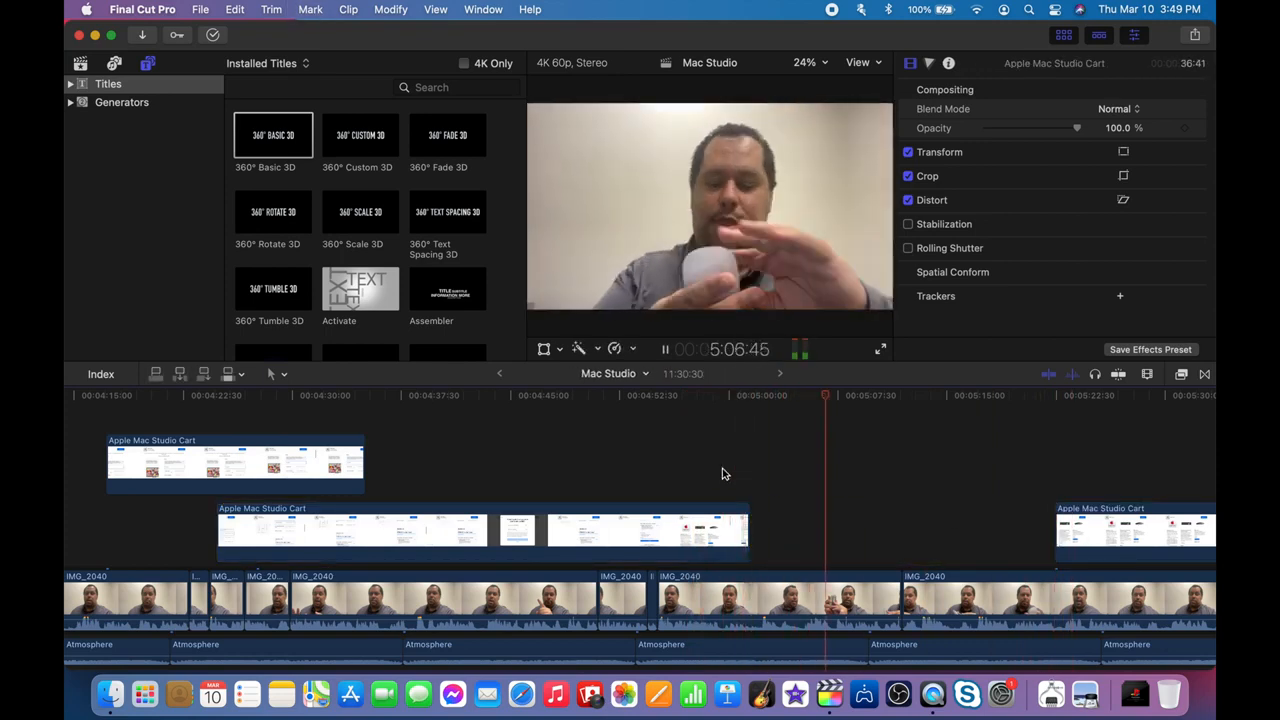